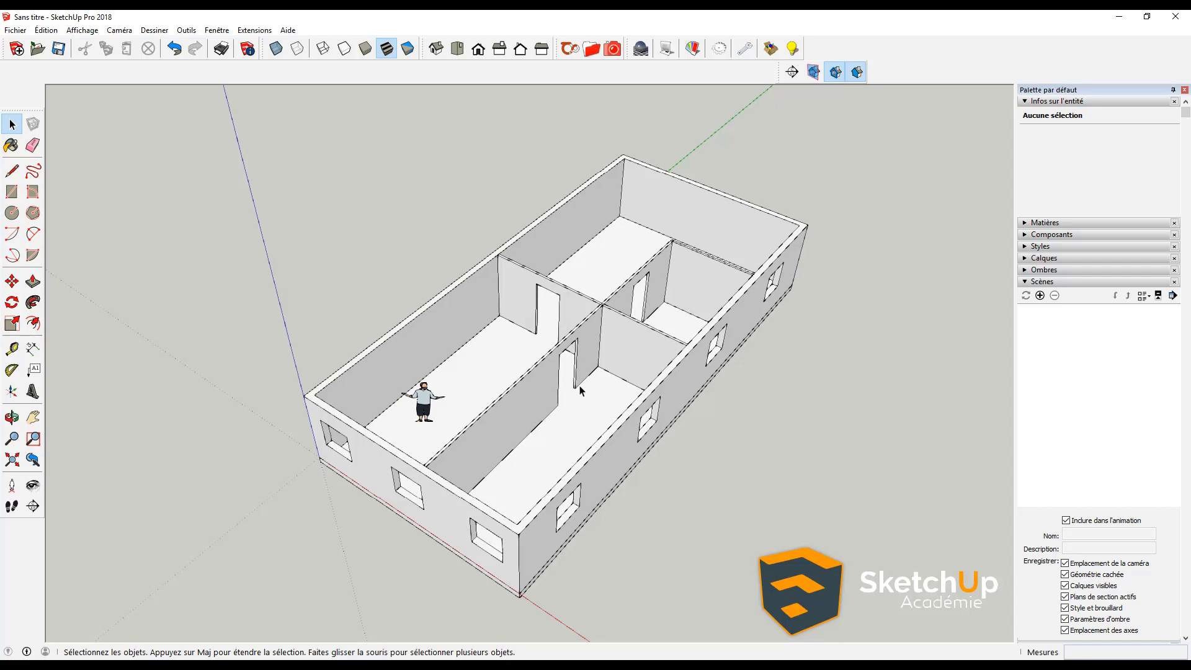
- Open the floor slab group for editing and select its top face
middle_drag(525, 444, 487, 445)
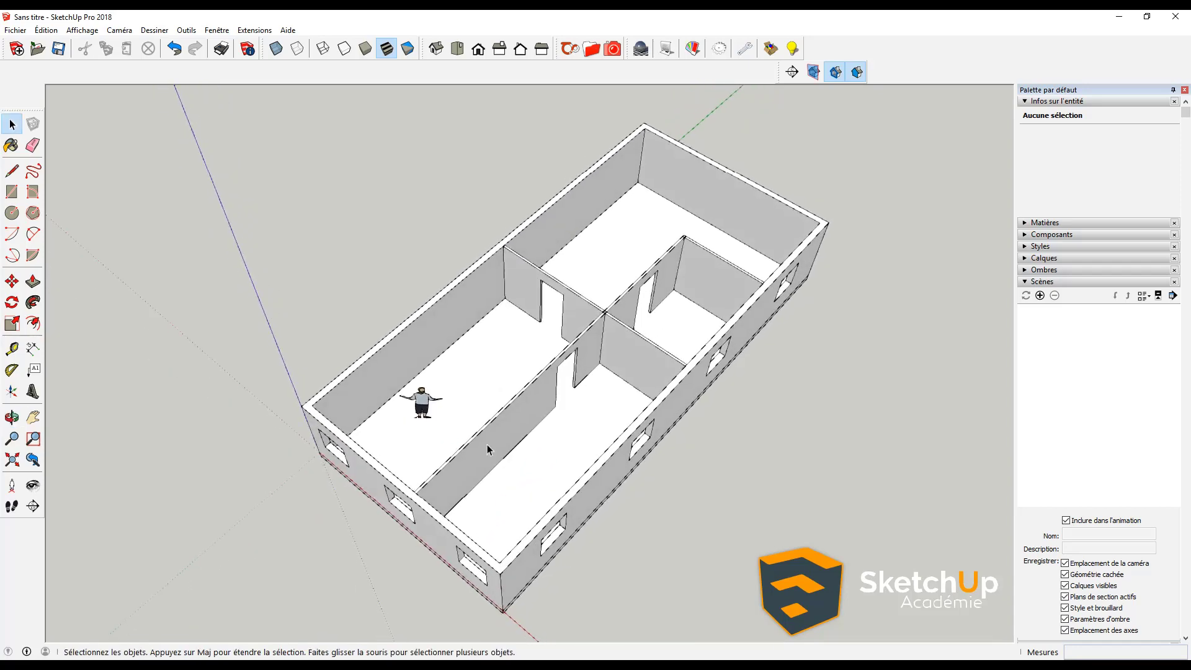
double_click(524, 496)
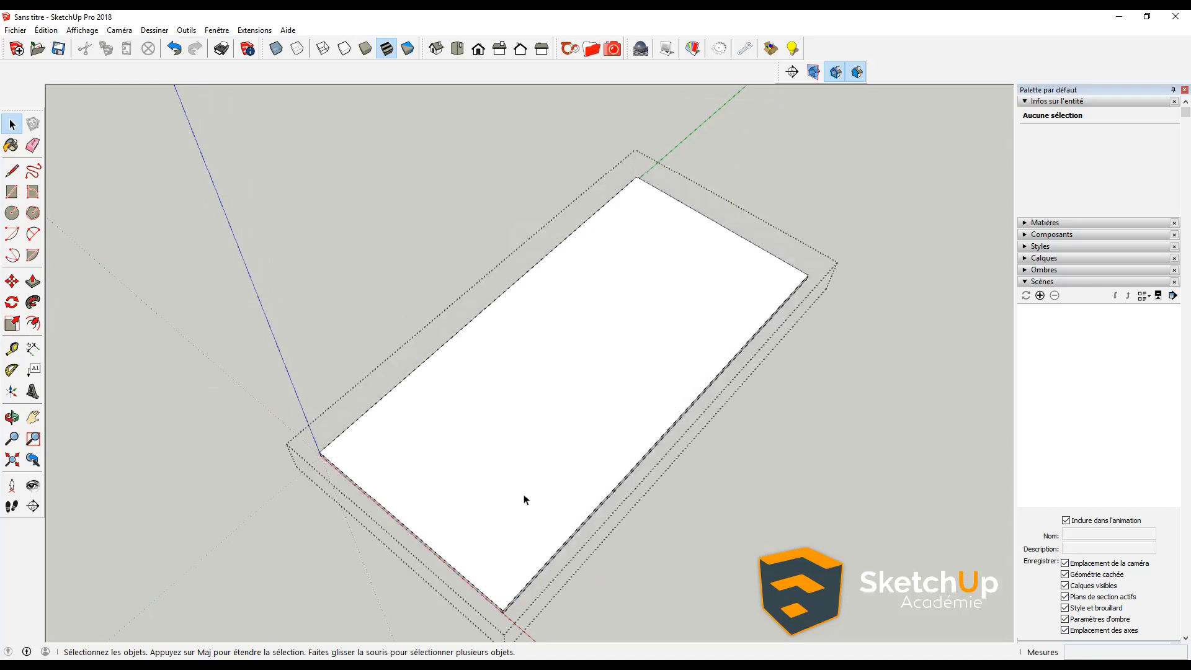
click(546, 453)
middle_drag(494, 559, 651, 343)
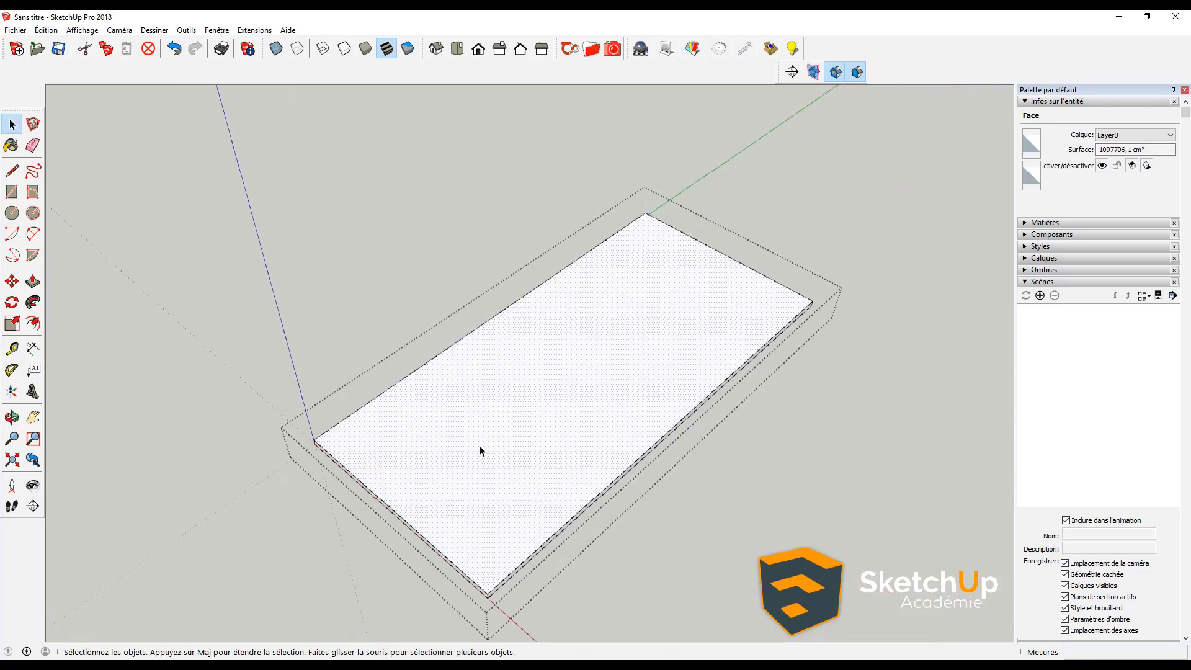
- Toggle the display of the rest of the model around the open floor slab group
key(h)
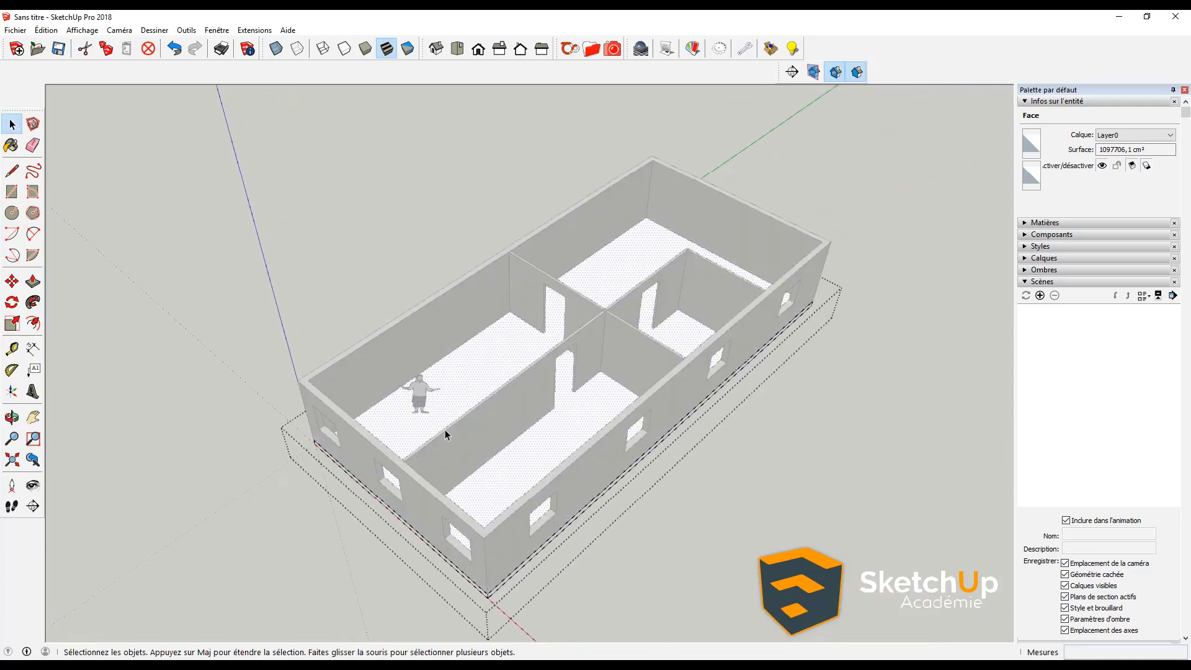
key(h)
key(h)
key(h)
key(h)
- Hide the rest of the model while the floor slab group is being edited
click(86, 32)
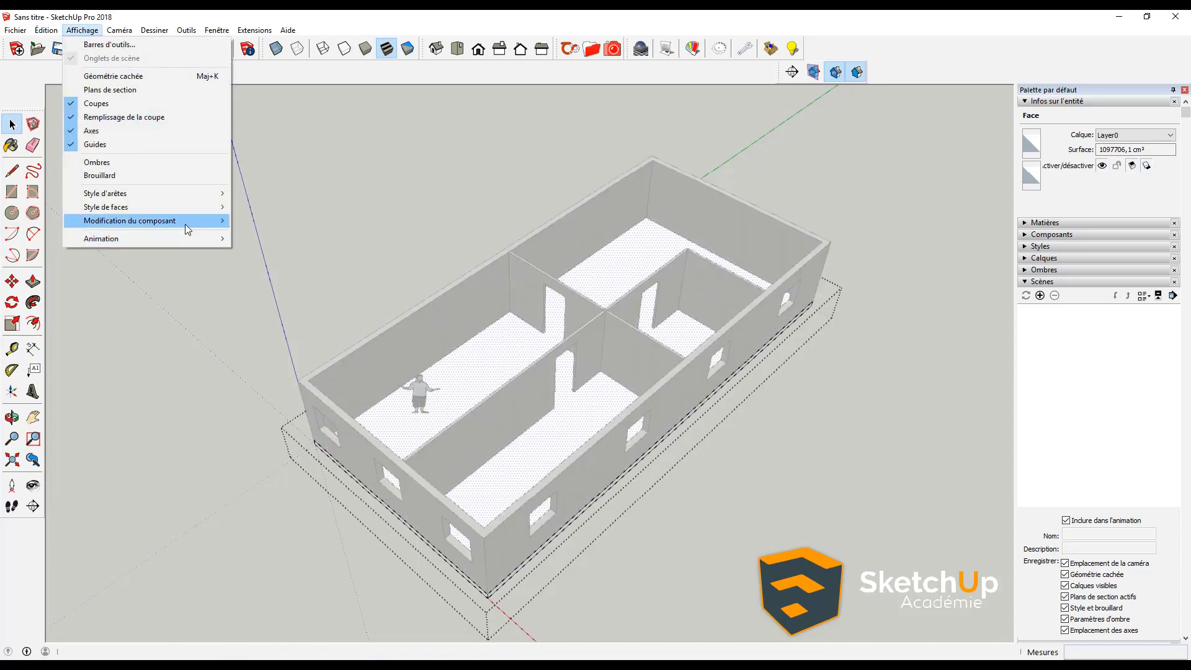
mouse_move(186, 226)
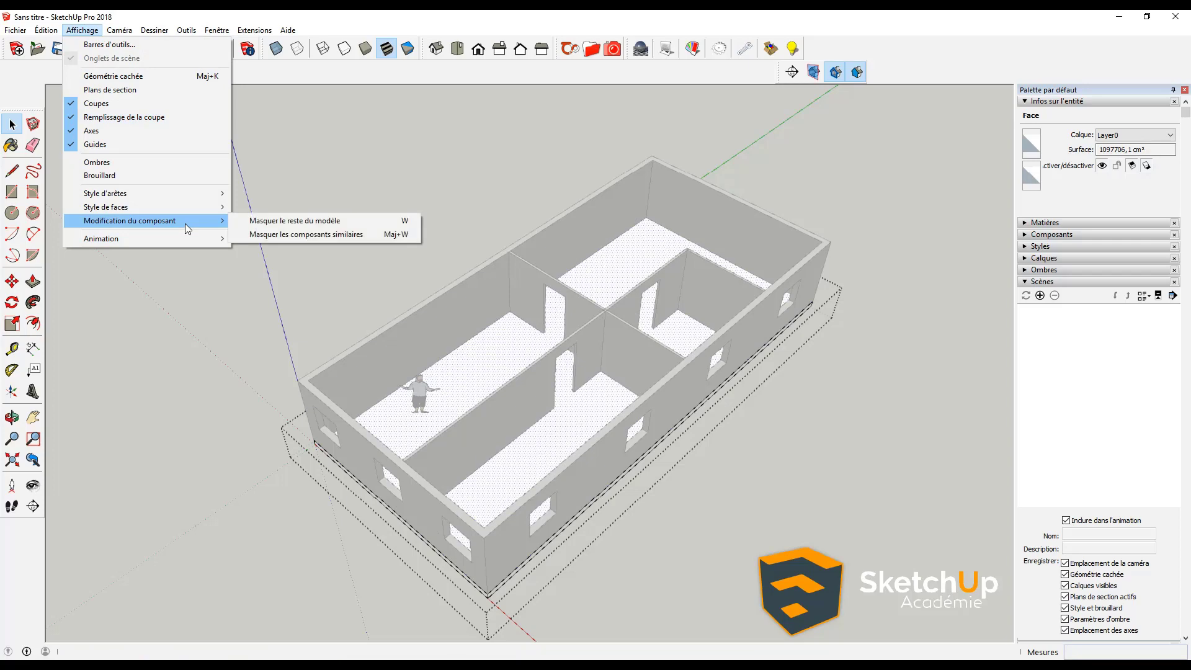
click(289, 223)
middle_drag(290, 235, 542, 528)
scroll(551, 476, up, 2)
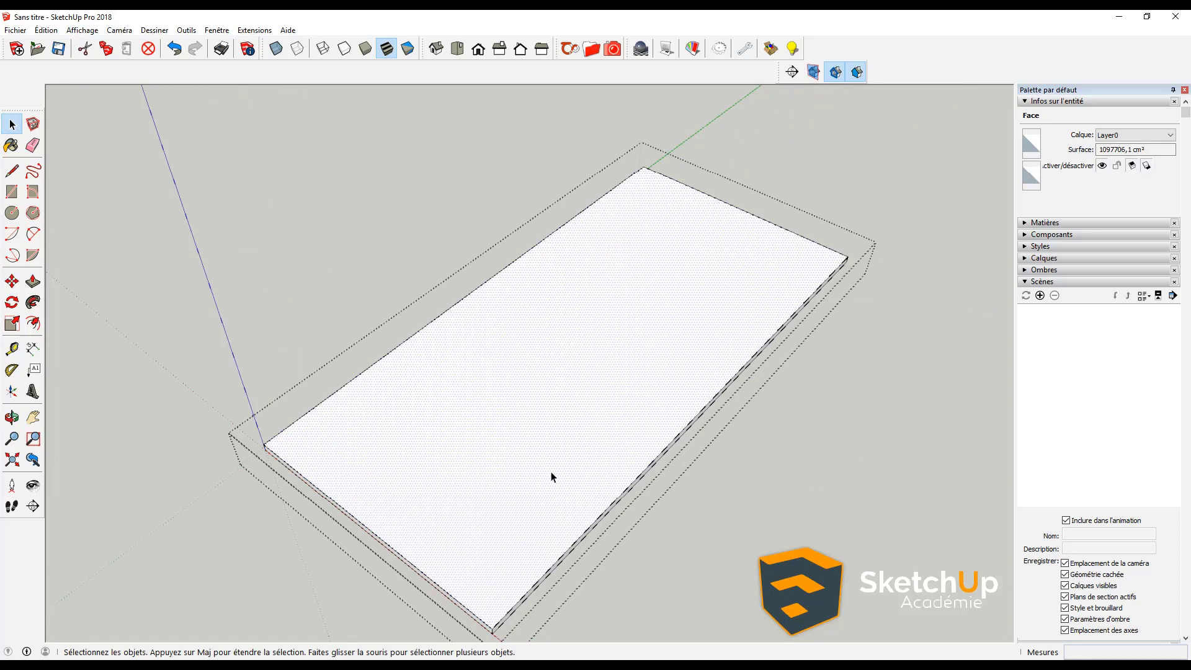
- Intersect the slab's top face with the model to imprint the wall outlines on it
right_click(493, 425)
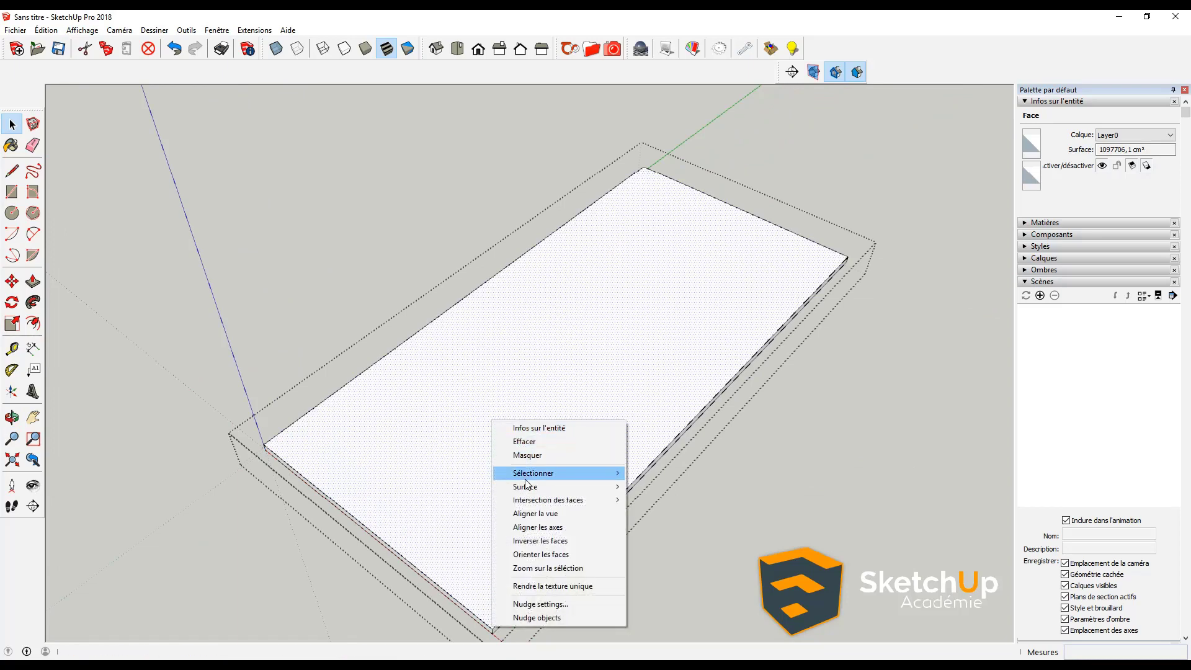
mouse_move(538, 504)
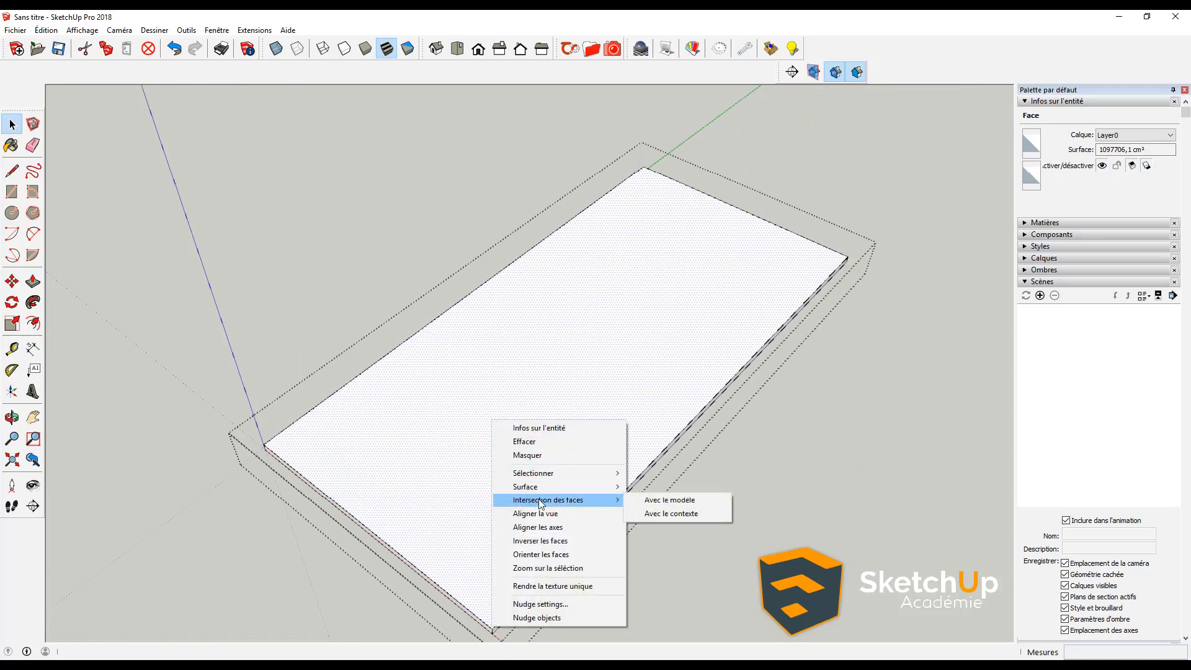
click(654, 503)
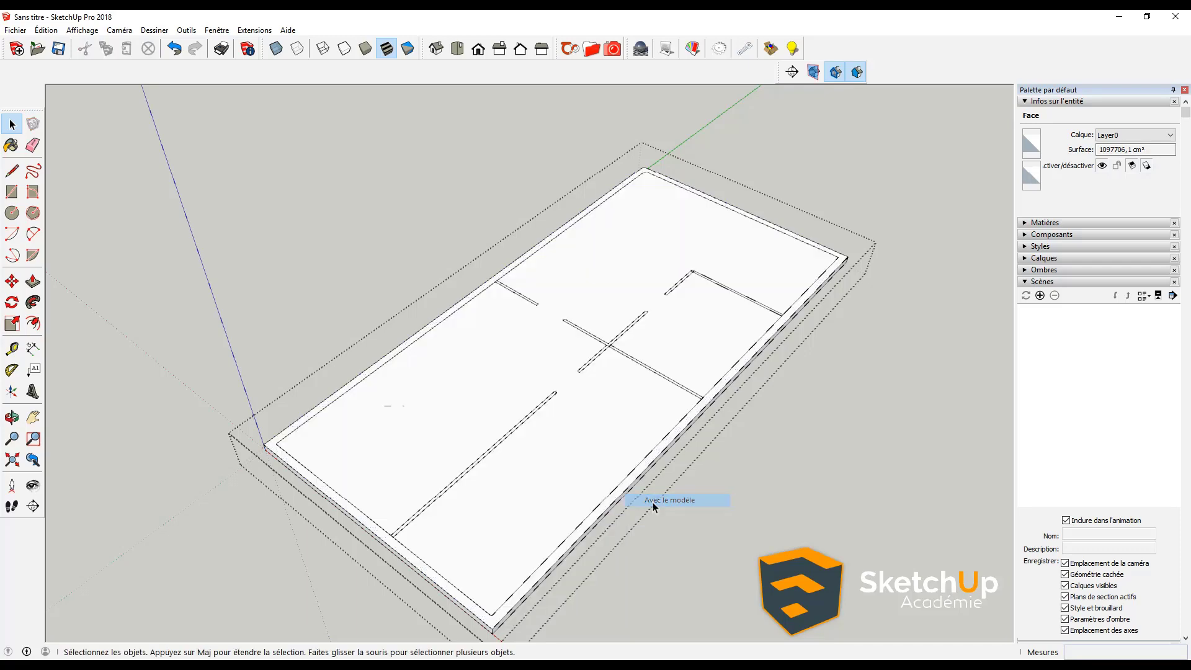
- Delete the stray edges that the standing figure's feet imprinted on the floor face
scroll(393, 393, up, 5)
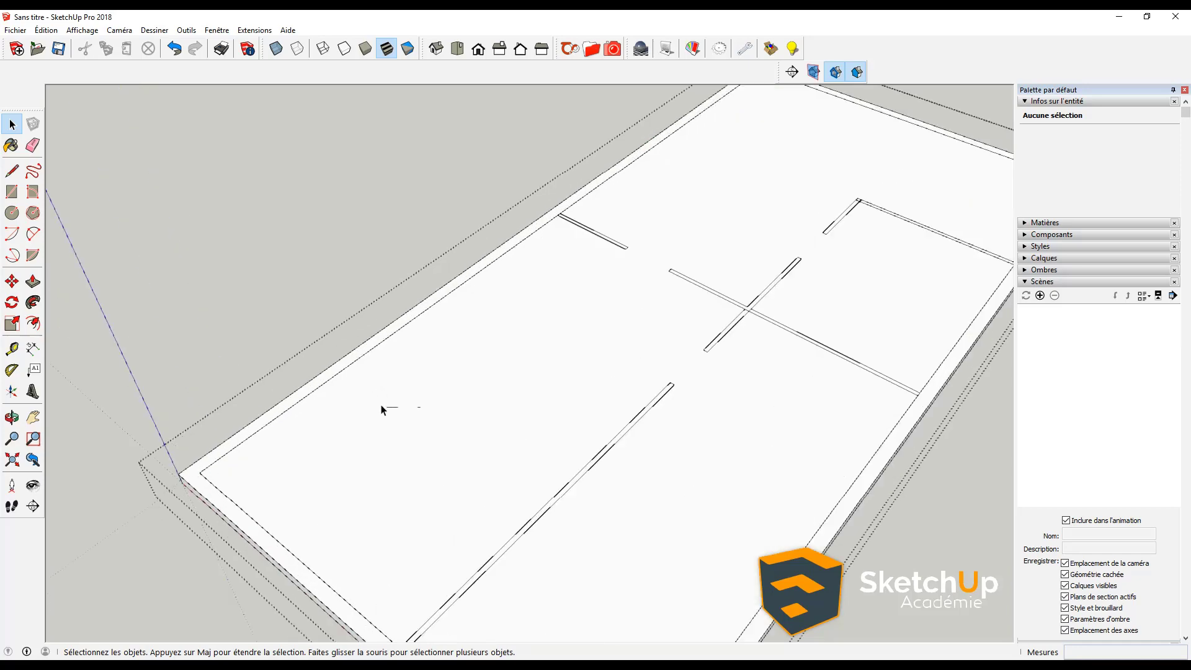
drag(376, 394, 477, 442)
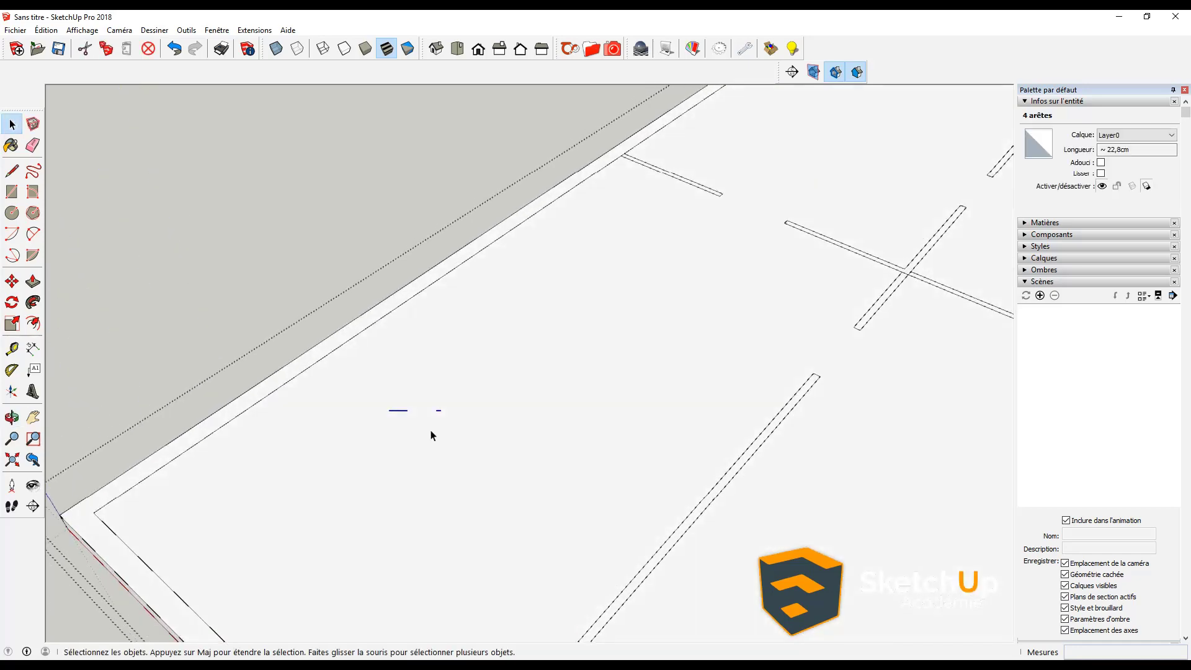
key(Delete)
scroll(431, 420, down, 5)
middle_drag(430, 420, 457, 420)
scroll(457, 420, down, 6)
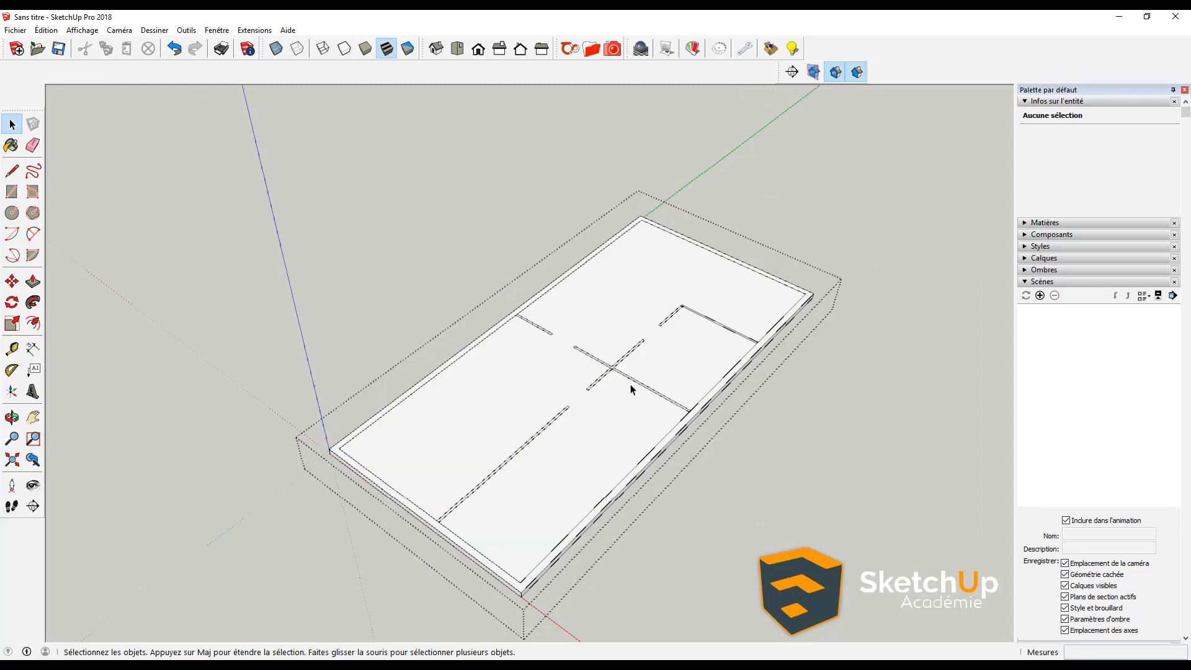
- Select the interior floor face and examine the gaps in the partition outlines at the door openings
middle_drag(630, 389, 605, 468)
scroll(500, 444, up, 3)
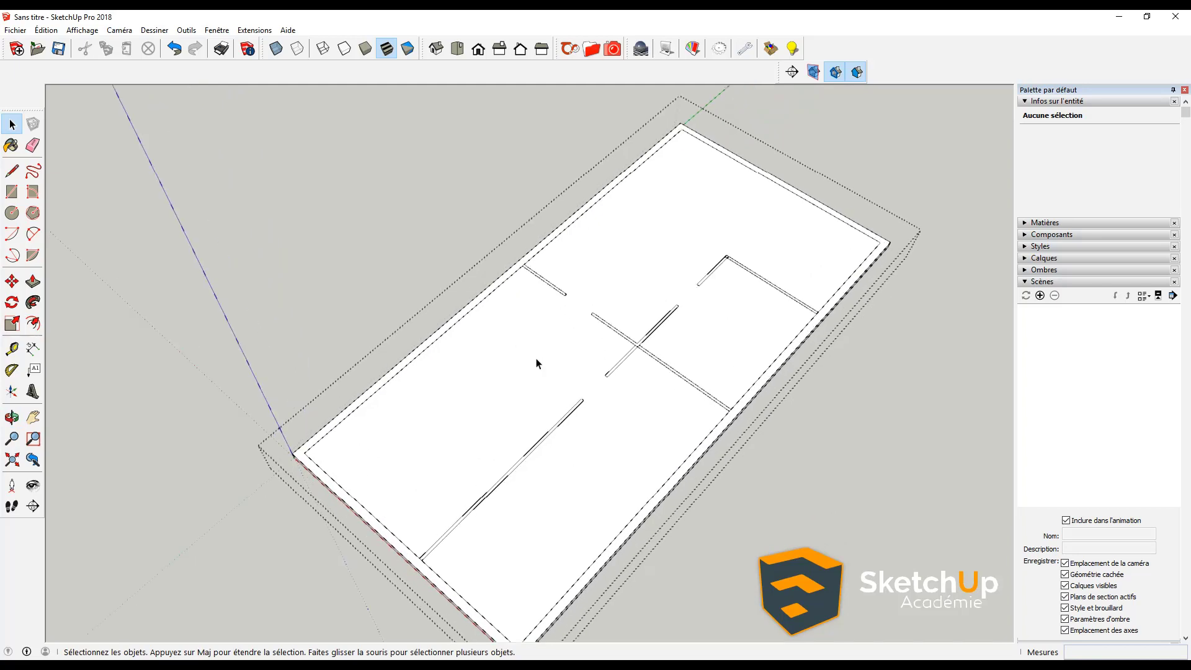
click(552, 417)
middle_drag(563, 452, 600, 484)
scroll(606, 420, up, 3)
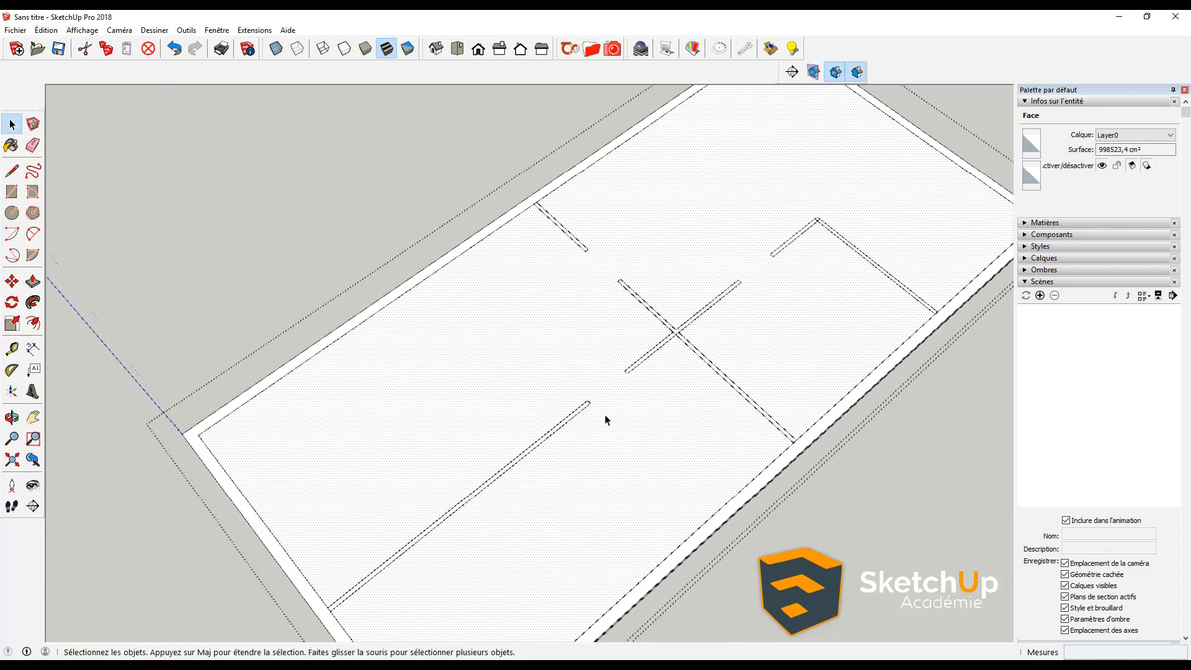
scroll(606, 420, up, 1)
scroll(633, 434, down, 2)
scroll(586, 452, up, 2)
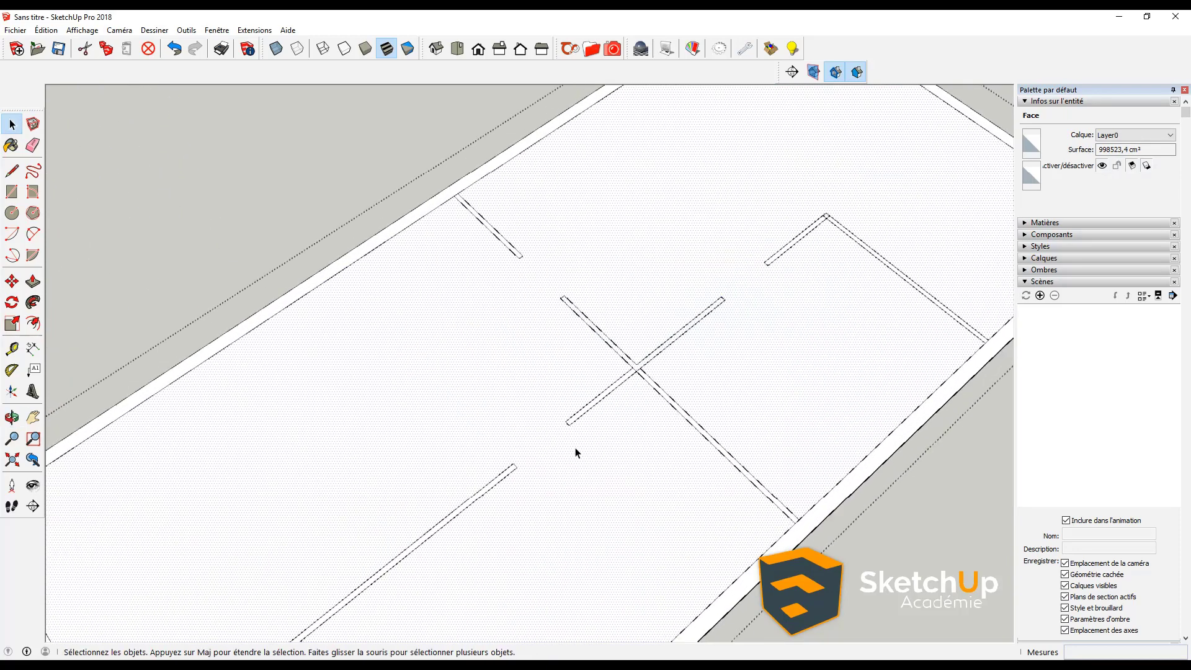
scroll(562, 443, down, 2)
scroll(544, 446, up, 3)
key(l)
scroll(537, 457, up, 6)
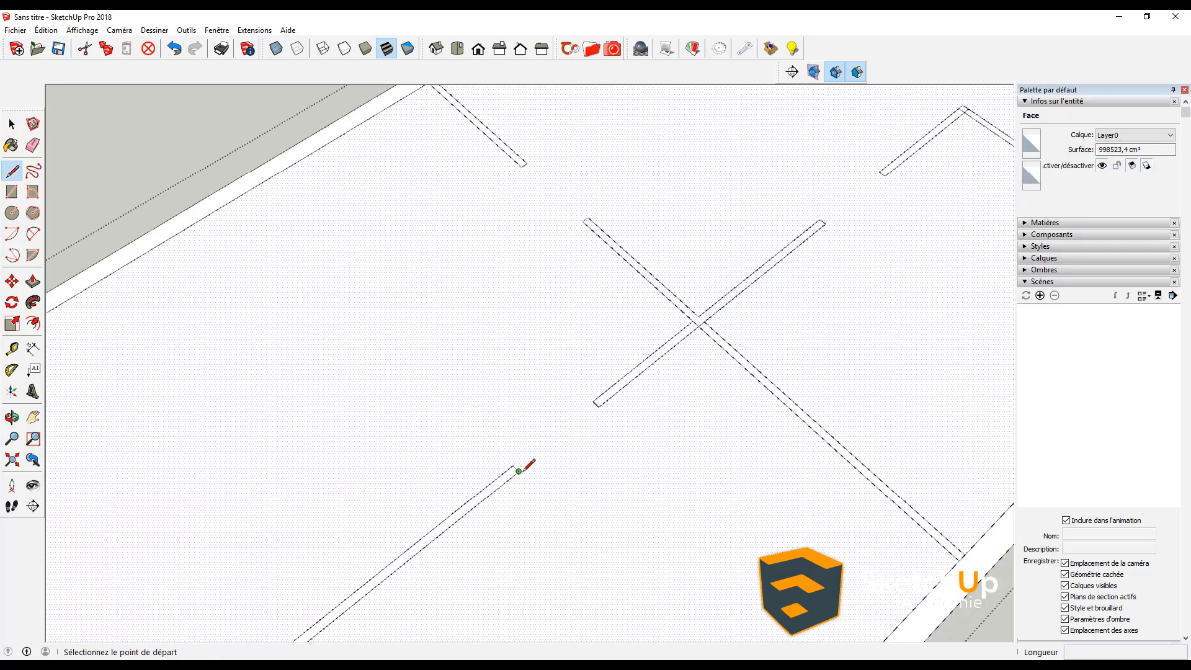
scroll(508, 464, down, 1)
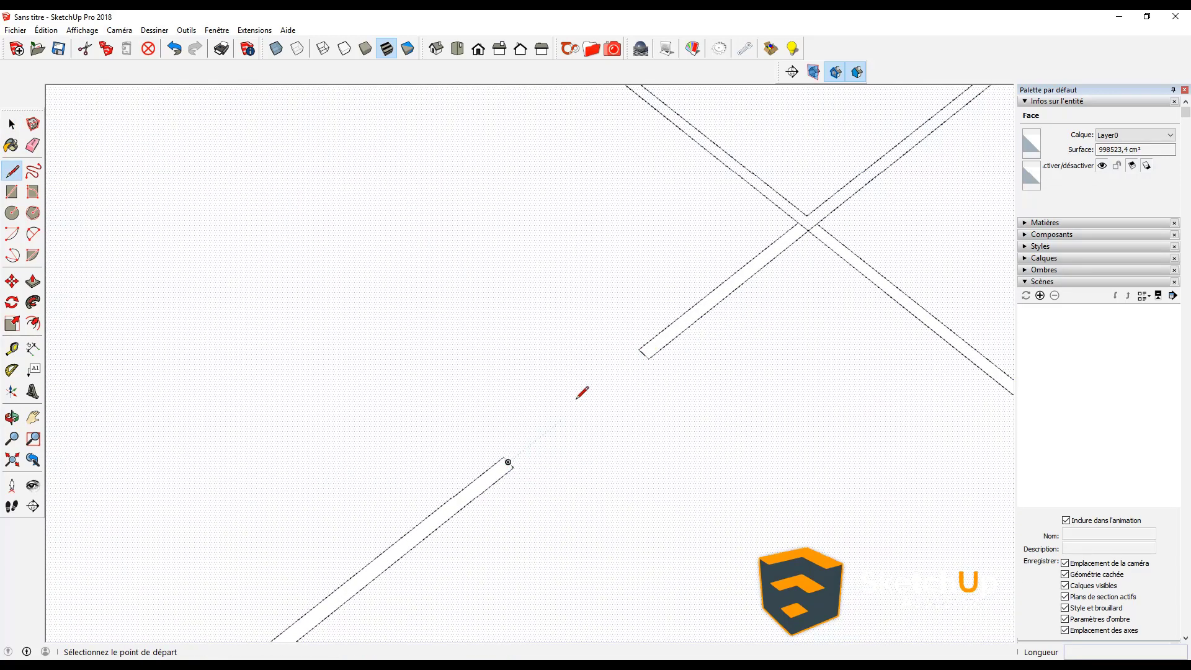
scroll(598, 416, down, 2)
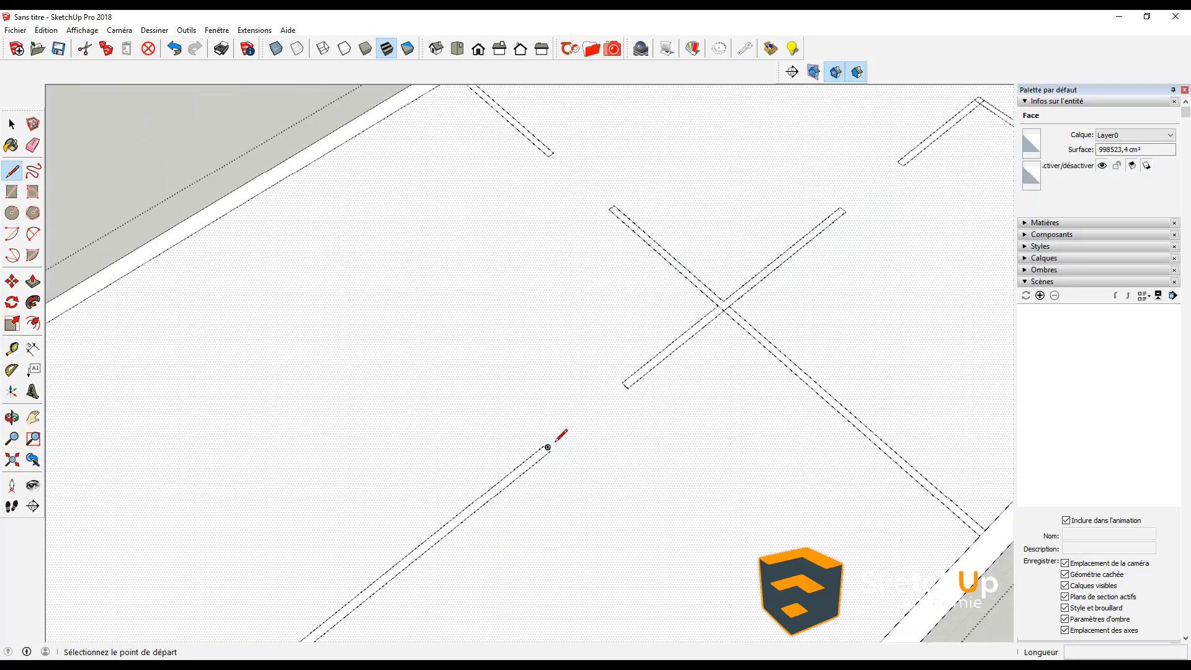
scroll(555, 443, up, 1)
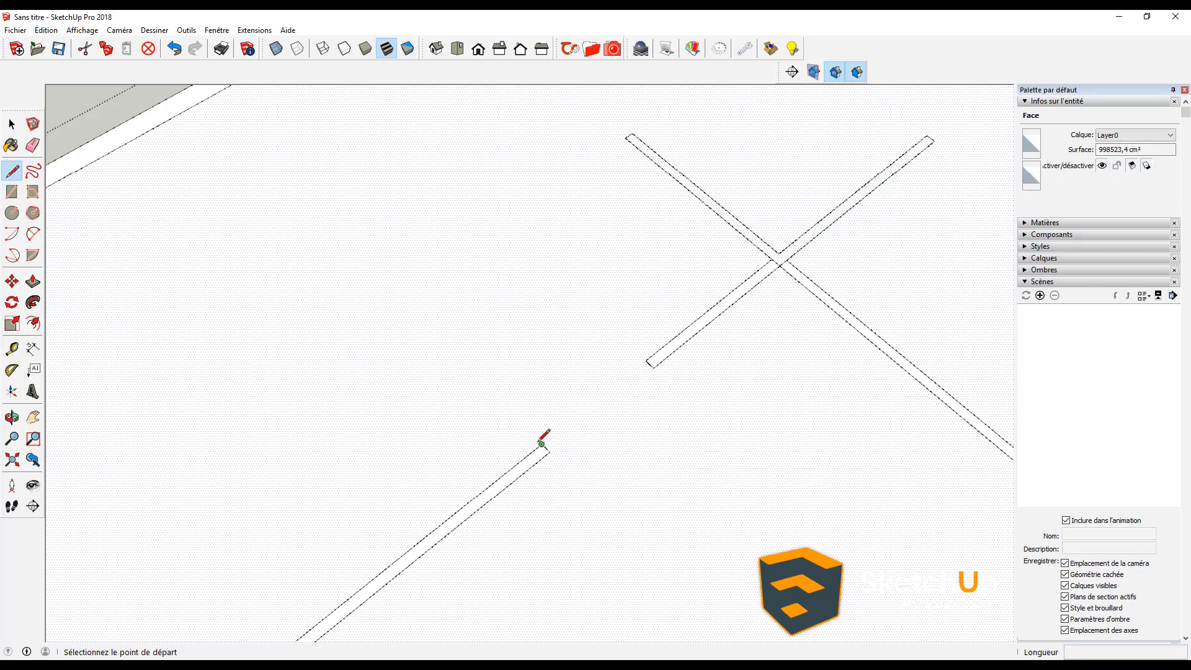
scroll(596, 409, down, 2)
scroll(610, 428, up, 2)
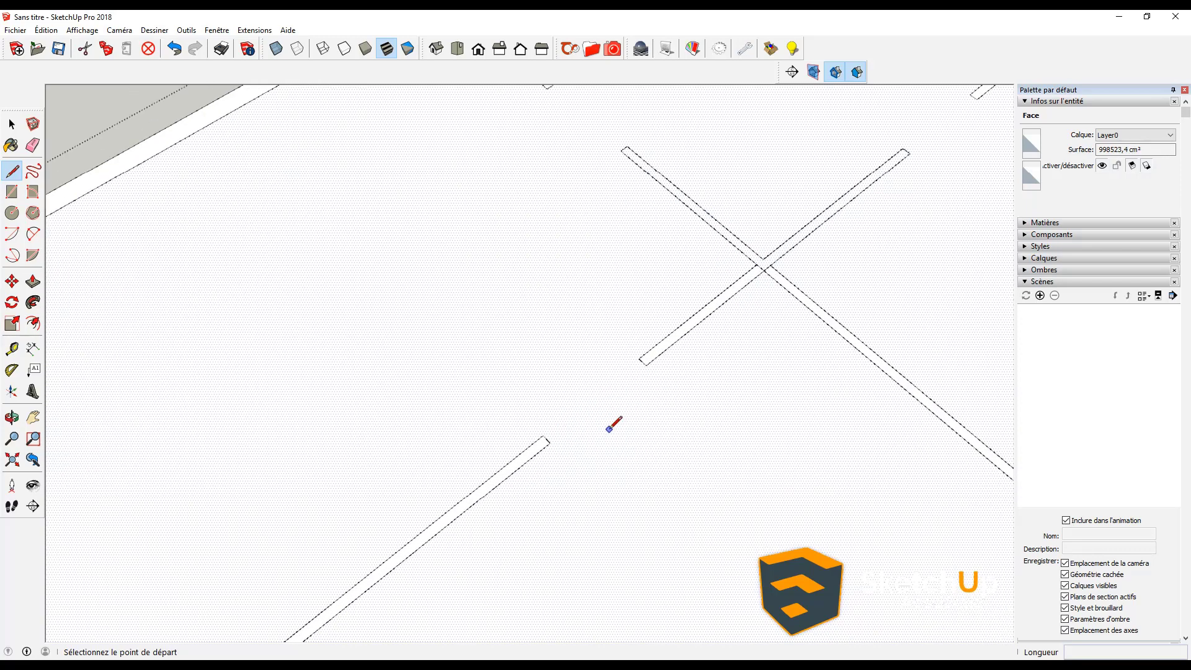
- Draw rectangles across the three door openings to close the gaps between the partition outlines on the floor
key(r)
click(529, 438)
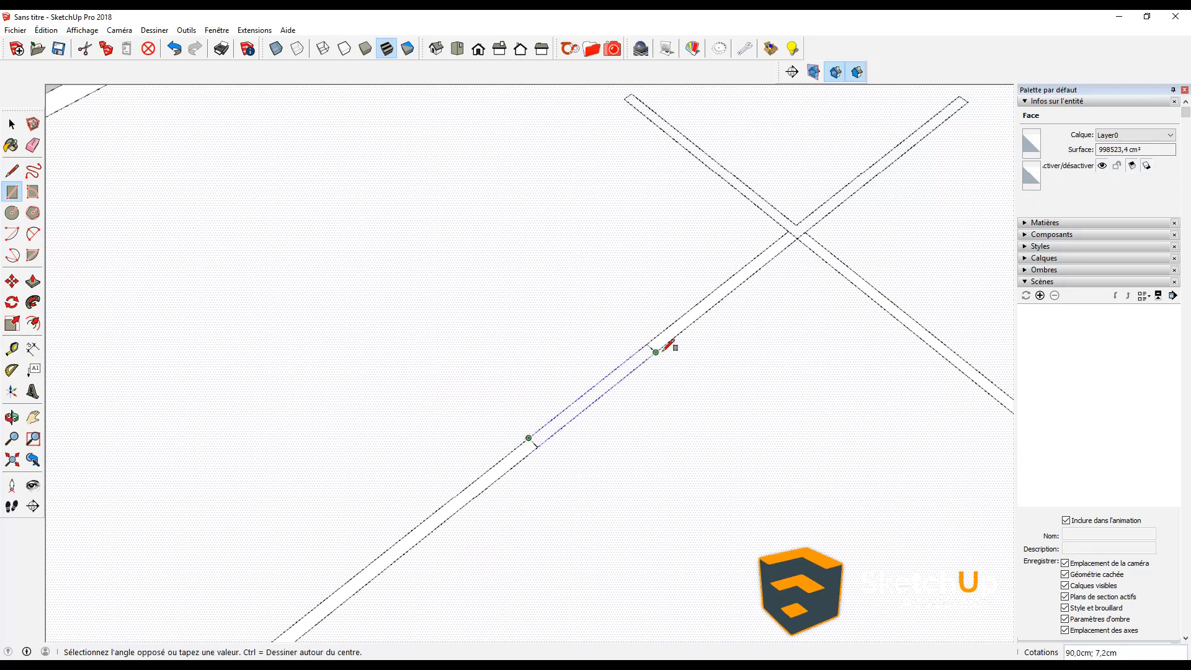
click(655, 352)
scroll(577, 428, down, 2)
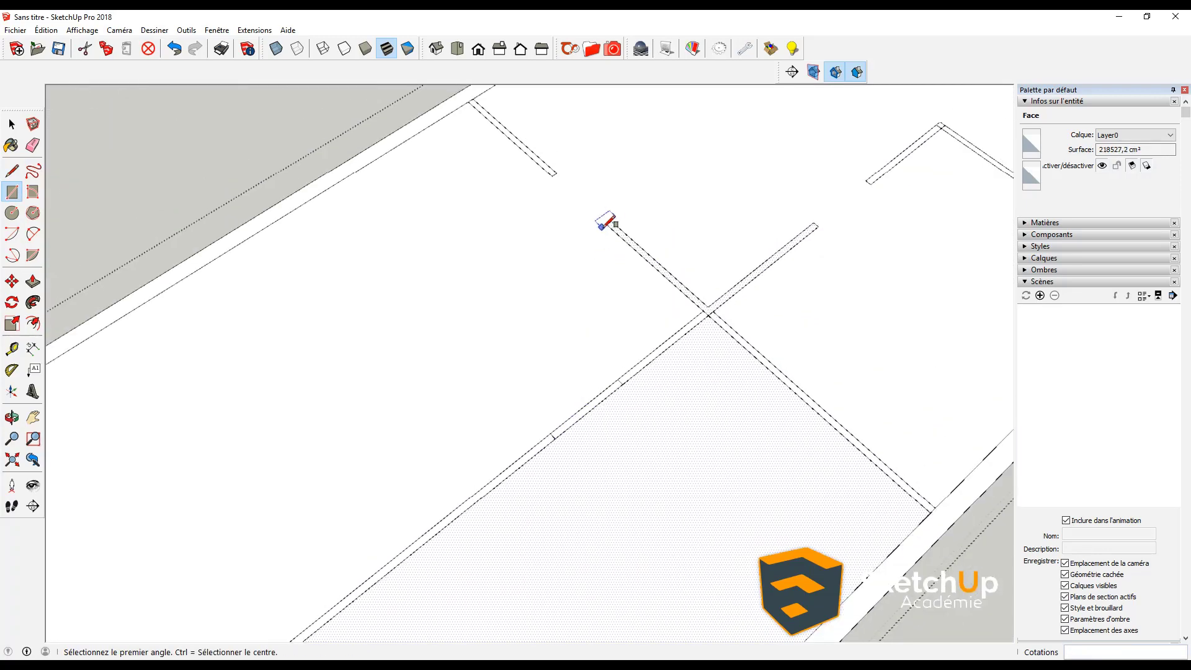
click(608, 222)
click(561, 170)
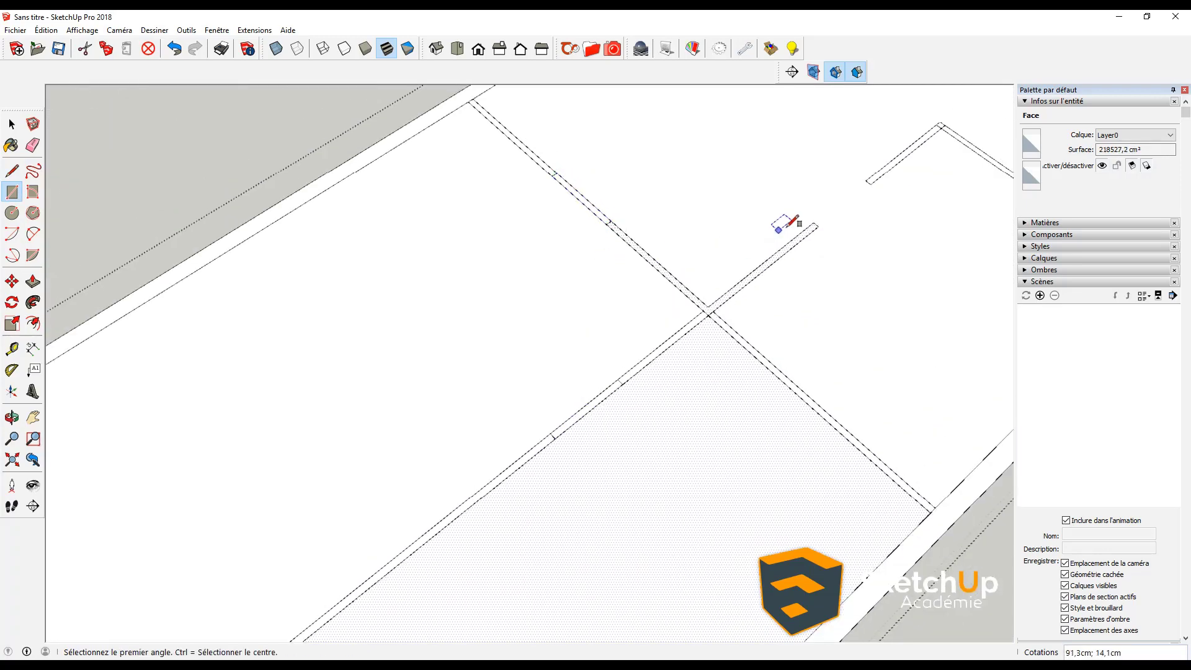
click(813, 223)
click(875, 181)
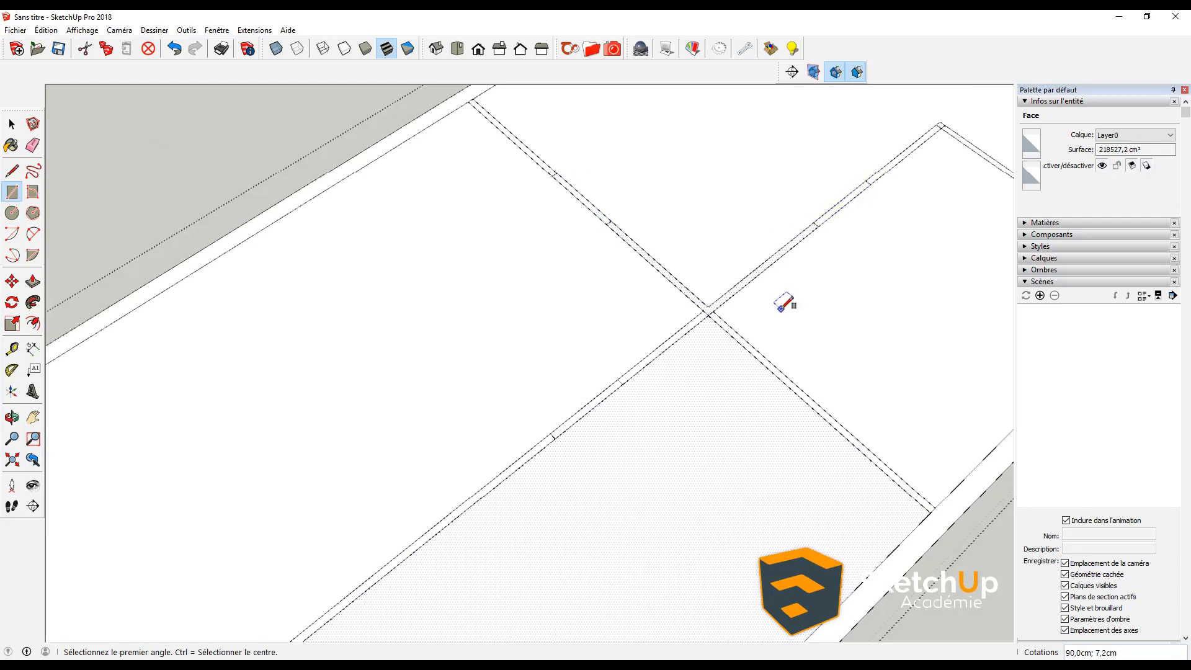
key(space)
- Select the floor faces around the partition crossing one by one to check that each room is separate
scroll(807, 323, down, 3)
scroll(751, 335, up, 2)
scroll(751, 336, up, 2)
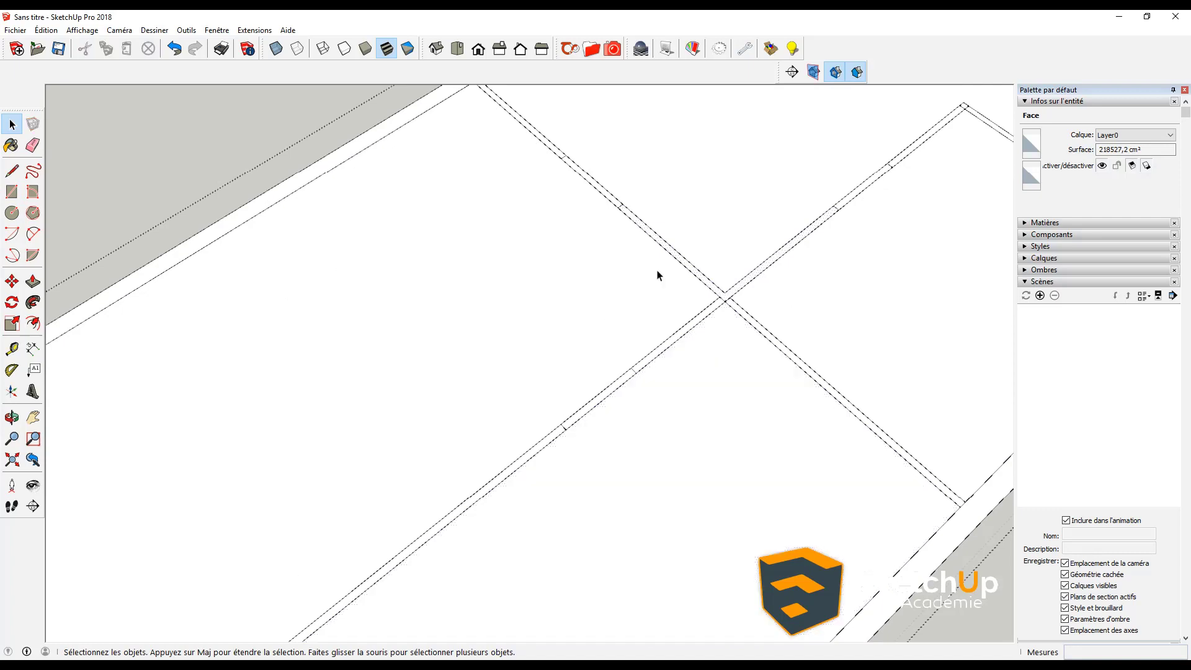
click(586, 307)
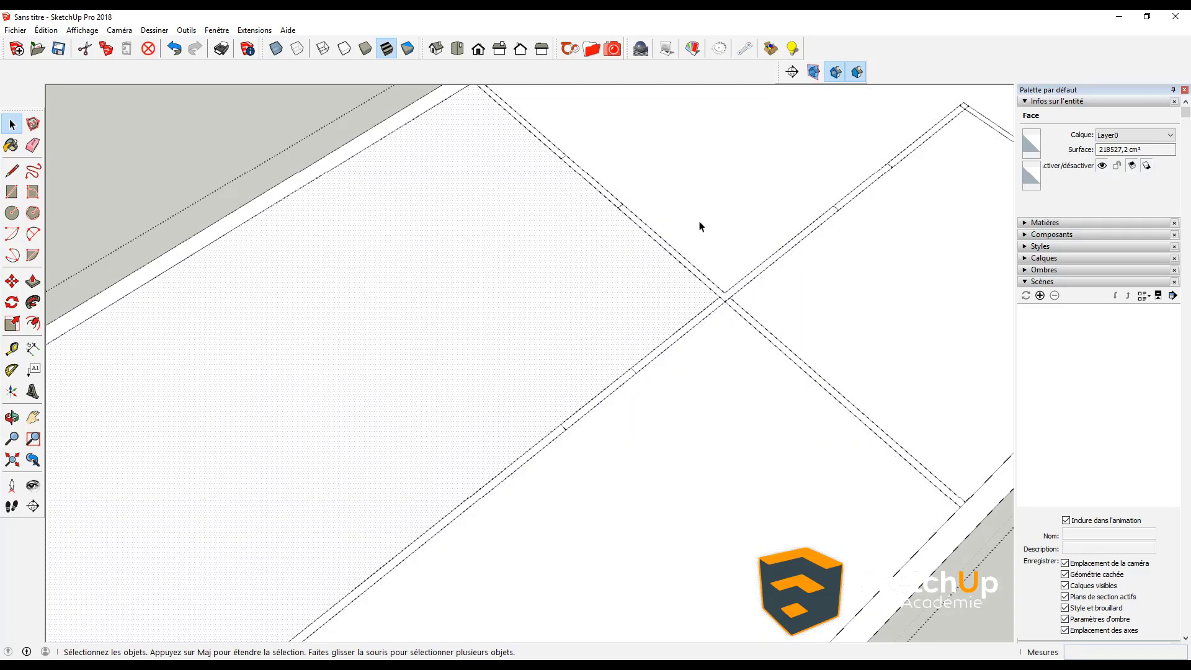
click(698, 222)
click(797, 320)
click(738, 343)
- Erase the stray edges where the interior partition outlines cross
scroll(736, 314, up, 5)
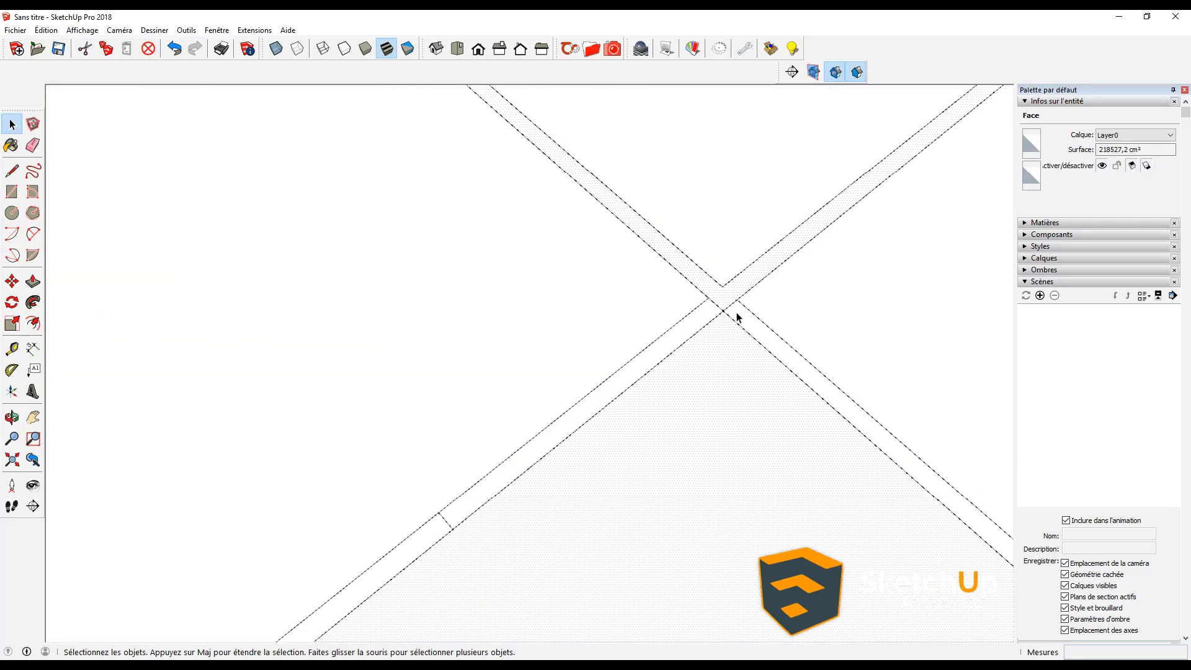
key(r)
key(e)
mouse_move(686, 289)
mouse_down()
mouse_move(724, 285)
mouse_move(704, 353)
mouse_up()
key(space)
scroll(712, 342, down, 2)
scroll(711, 343, down, 3)
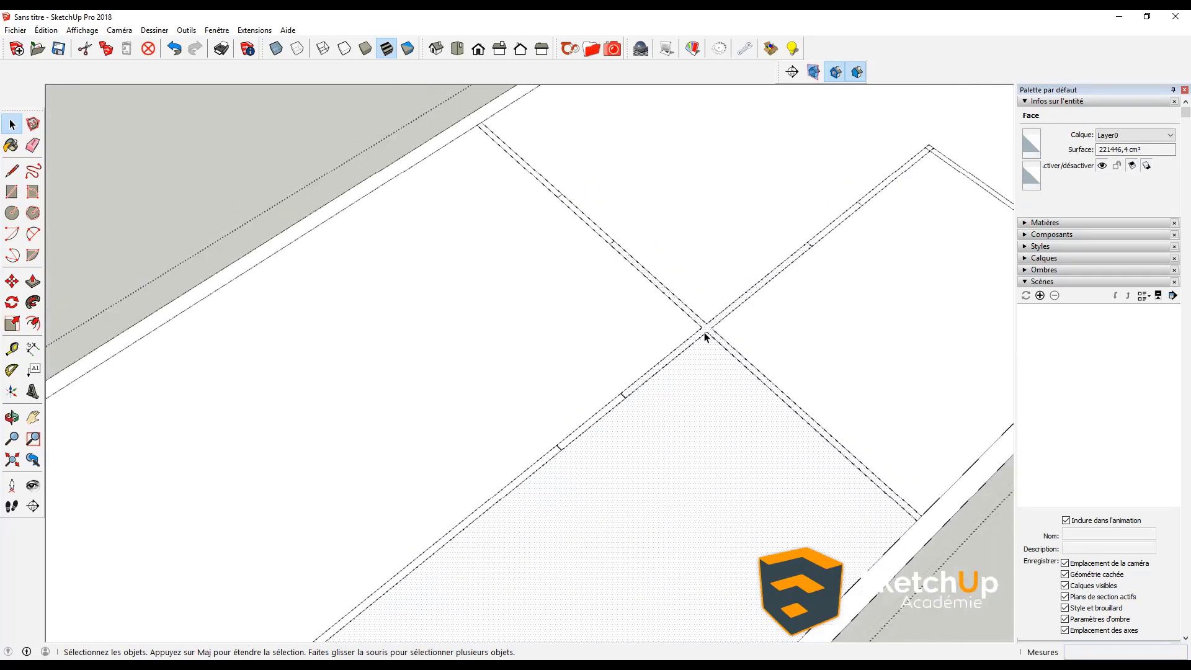
- Draw a line along the partition edge from the outer wall to the partition crossing to close off the room
middle_drag(707, 378, 737, 241)
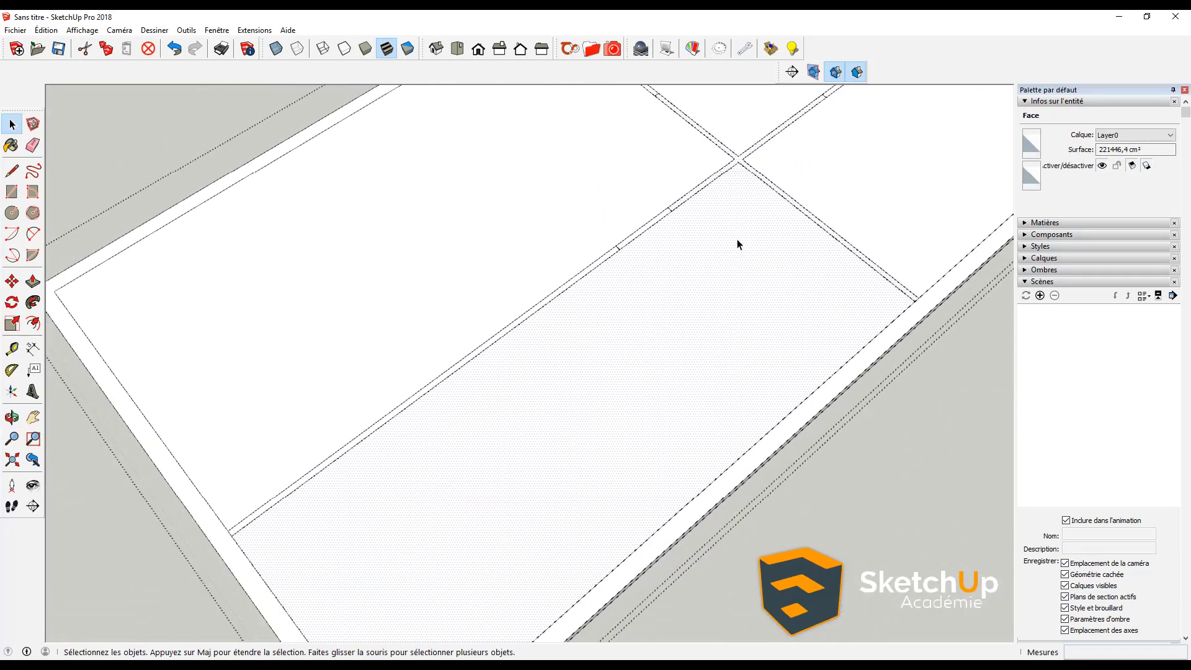
key(l)
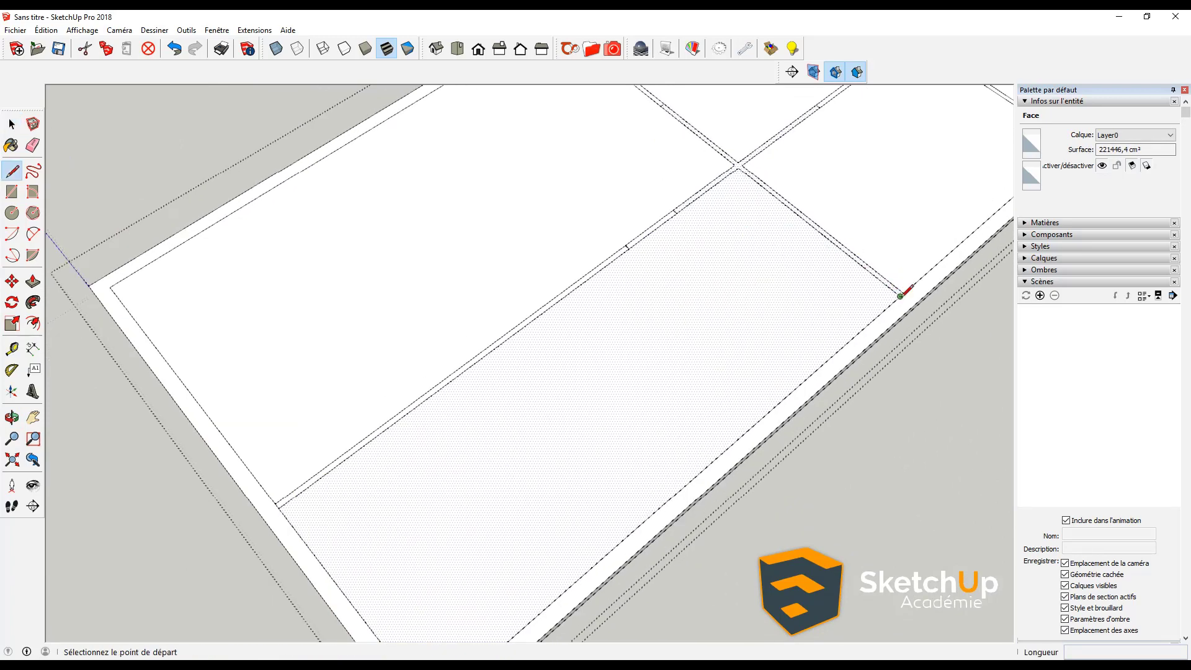
click(901, 296)
click(738, 165)
key(space)
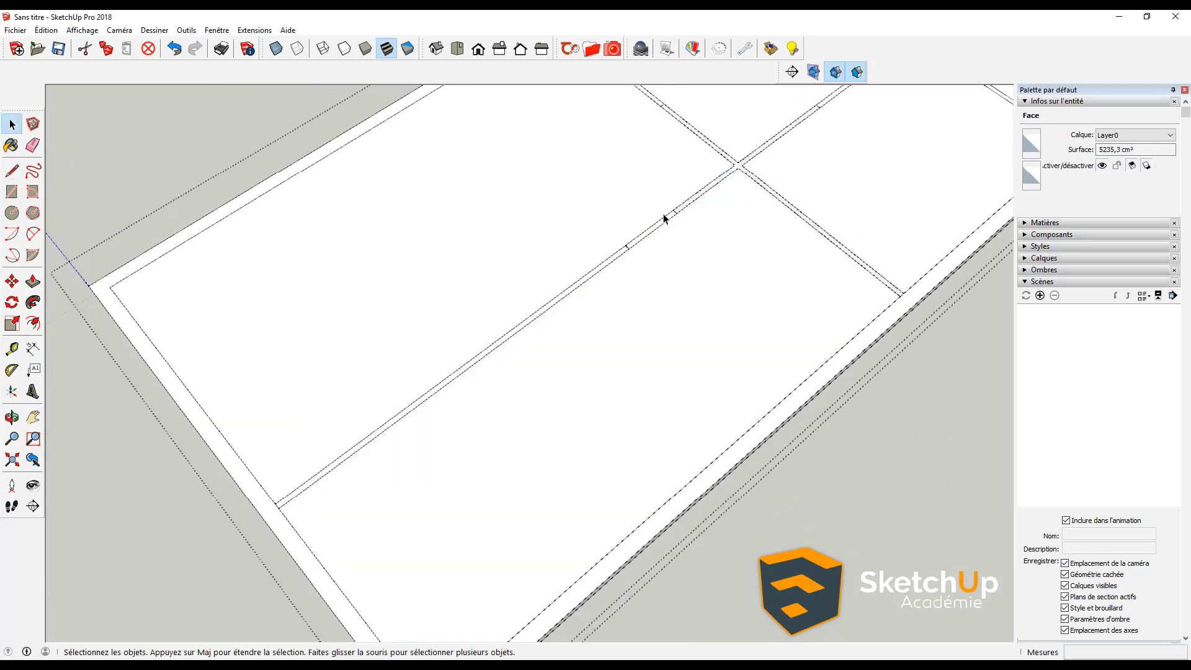
- Recheck the separation of the room floors by selecting each face around the partition crossing
scroll(757, 157, up, 2)
shift+middle_drag(732, 198, 630, 324)
click(622, 377)
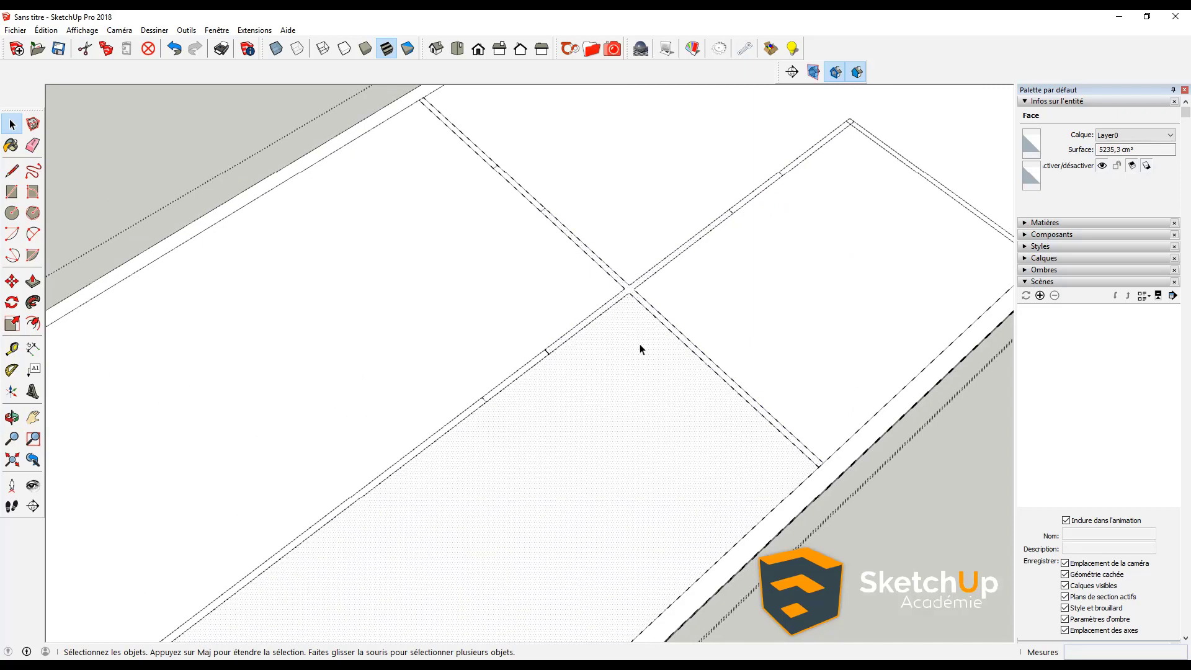
click(699, 303)
click(581, 288)
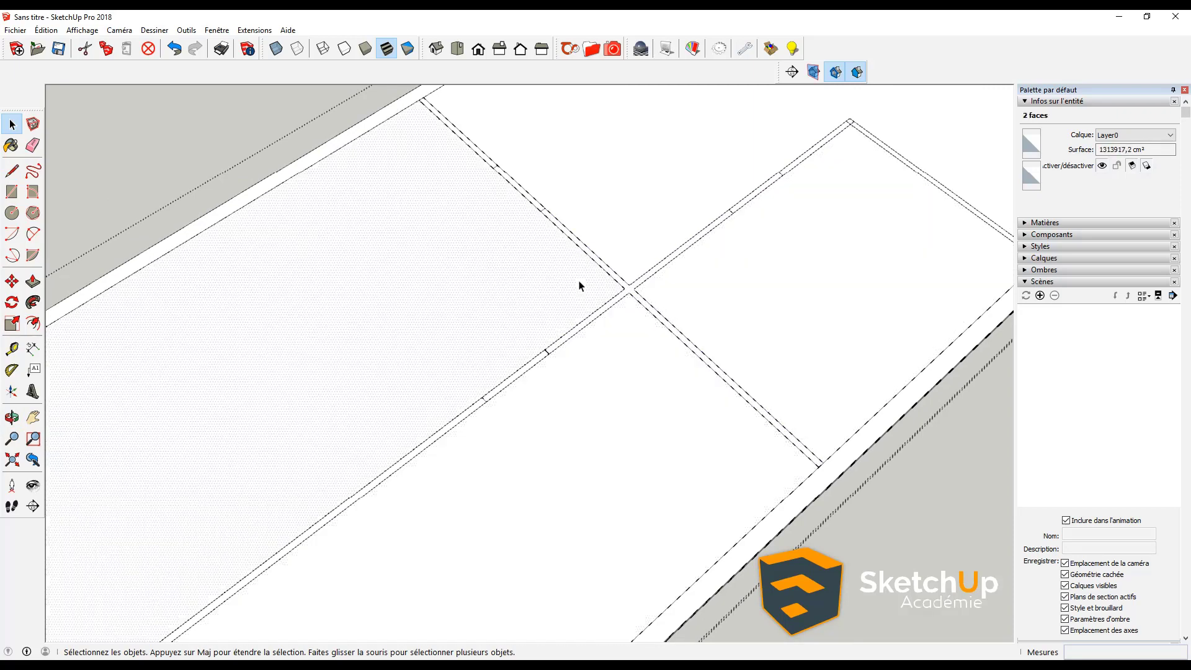
click(624, 261)
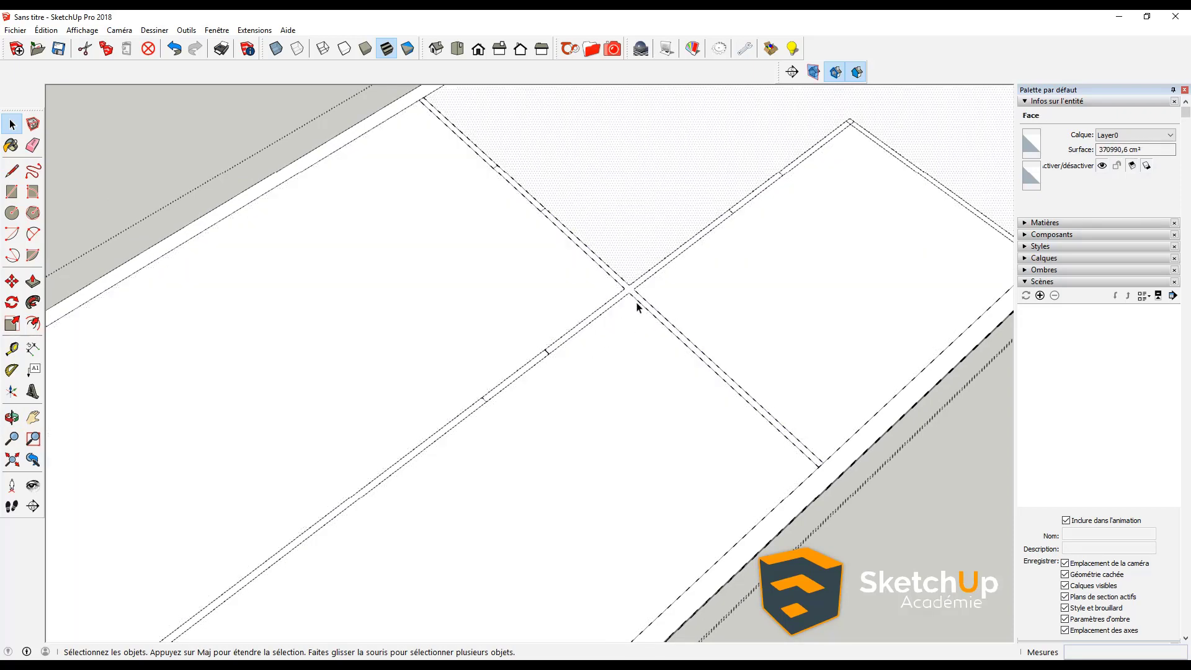
- Draw a line along the partition edge from the partition crossing to the outer wall, beside the small room
key(l)
click(629, 292)
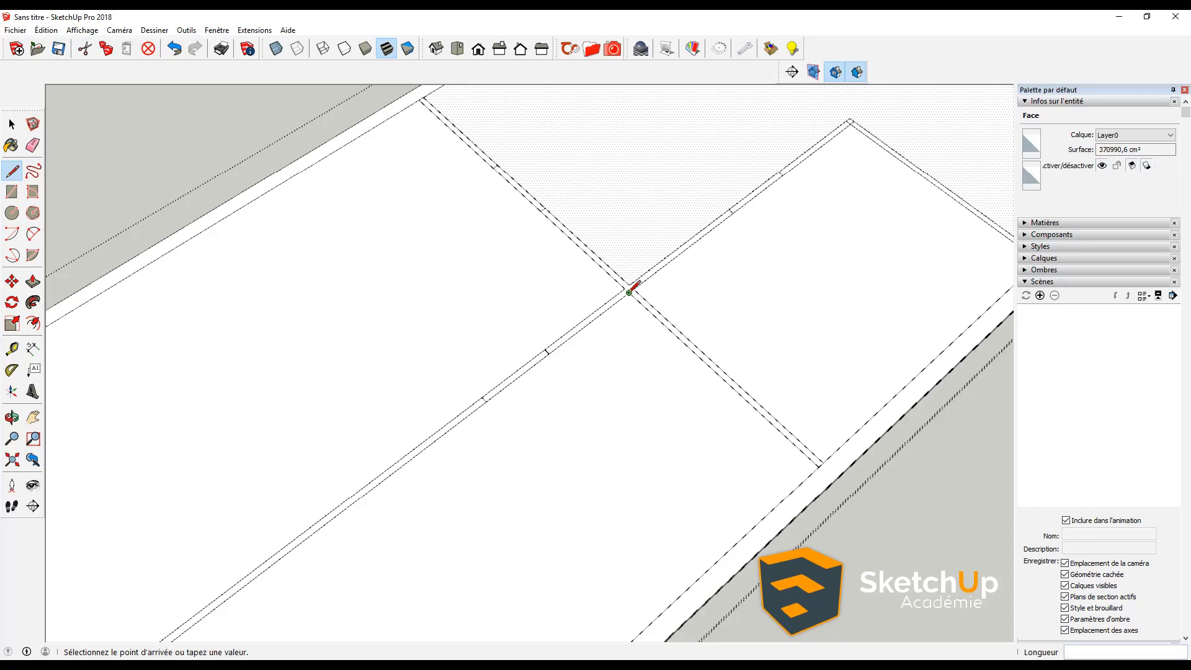
click(816, 464)
key(space)
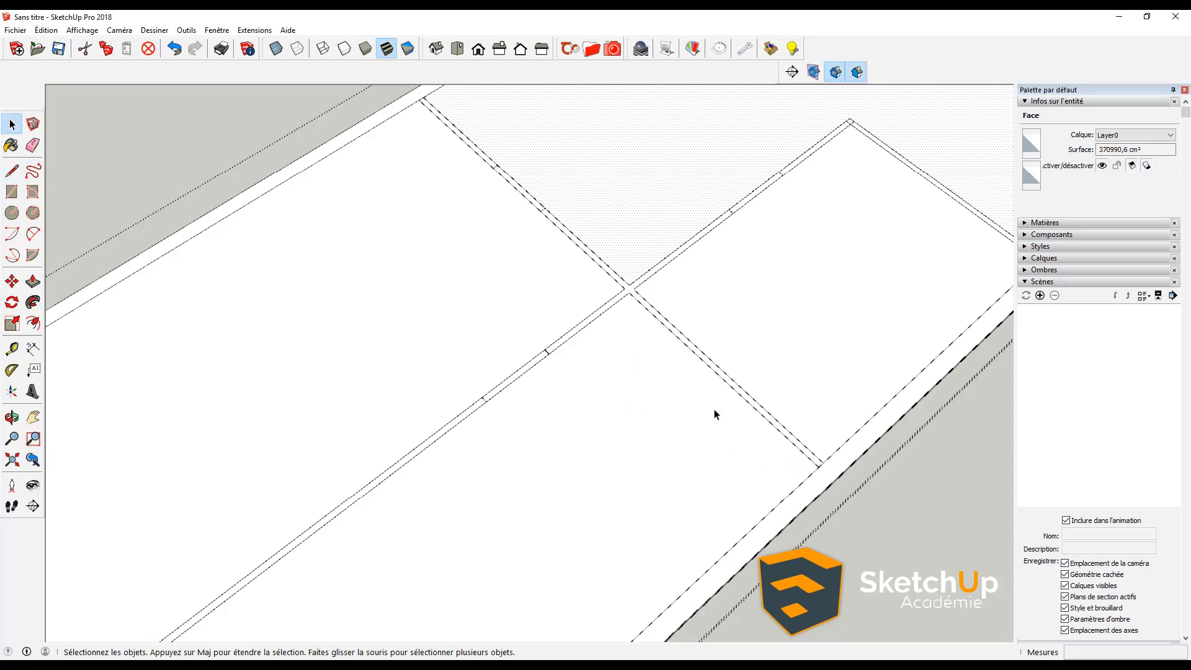
- Erase the stray edges at the outer corner of the small room's partitions and select the room's floor face as a check
scroll(715, 414, down, 2)
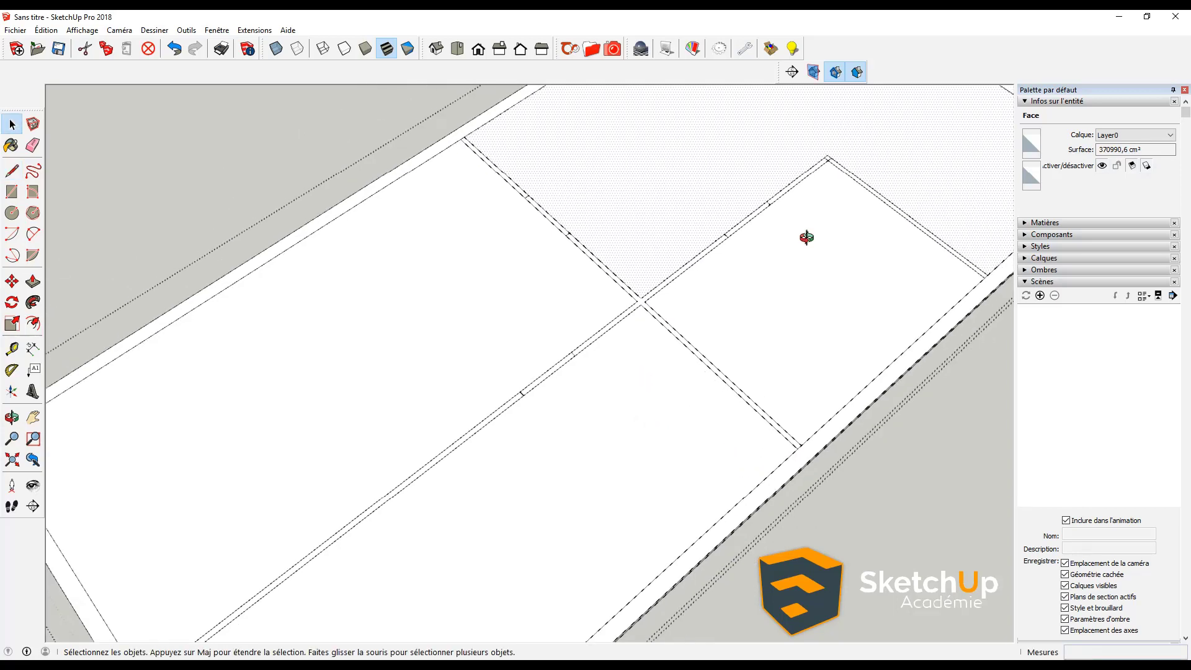
middle_drag(807, 237, 698, 355)
key(e)
scroll(766, 267, up, 6)
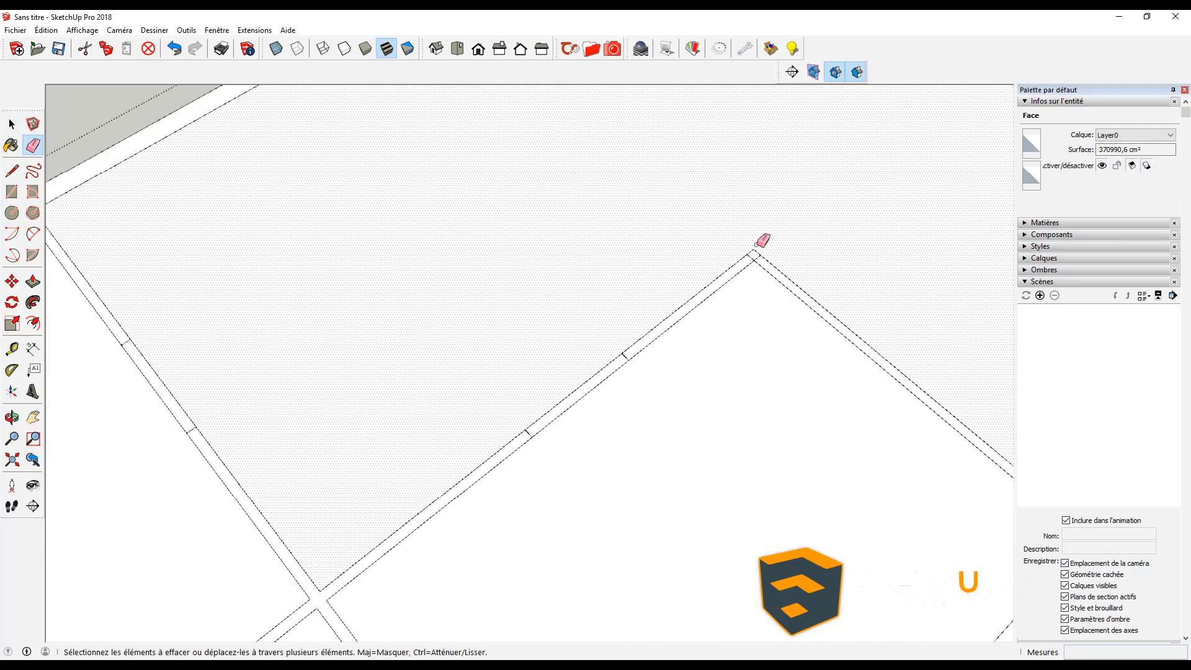
drag(750, 265, 759, 268)
key(space)
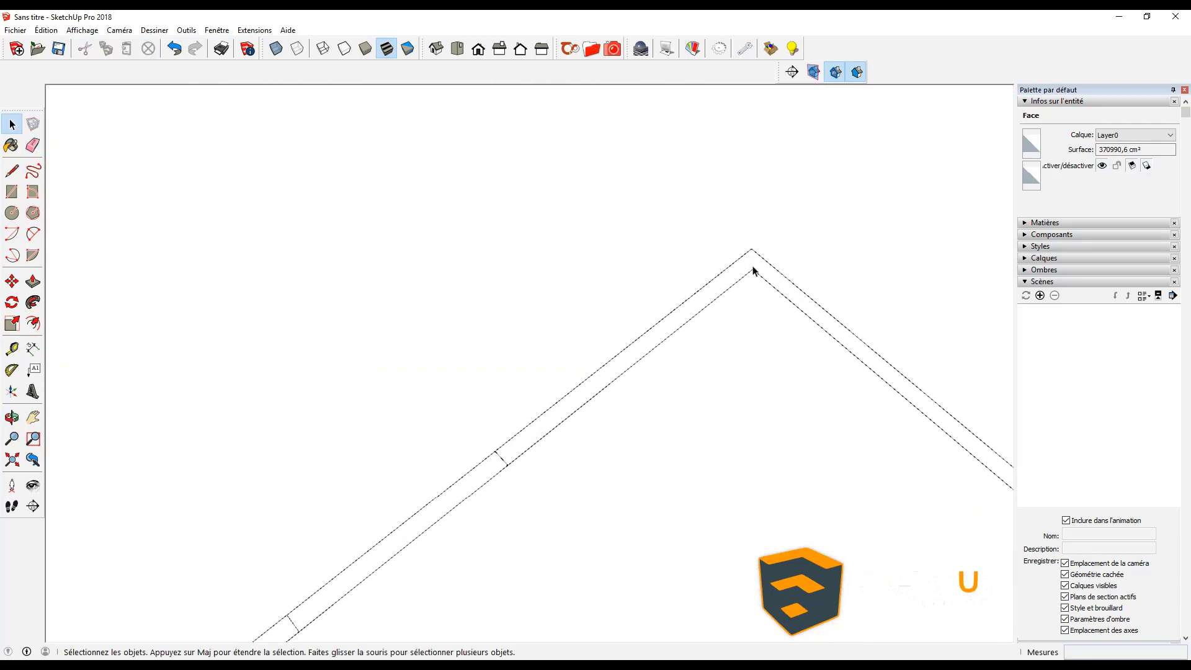
click(748, 278)
- Redraw the line from the partition crossing to the outer wall along the edge facing the small room
scroll(747, 278, down, 6)
middle_drag(671, 375, 707, 298)
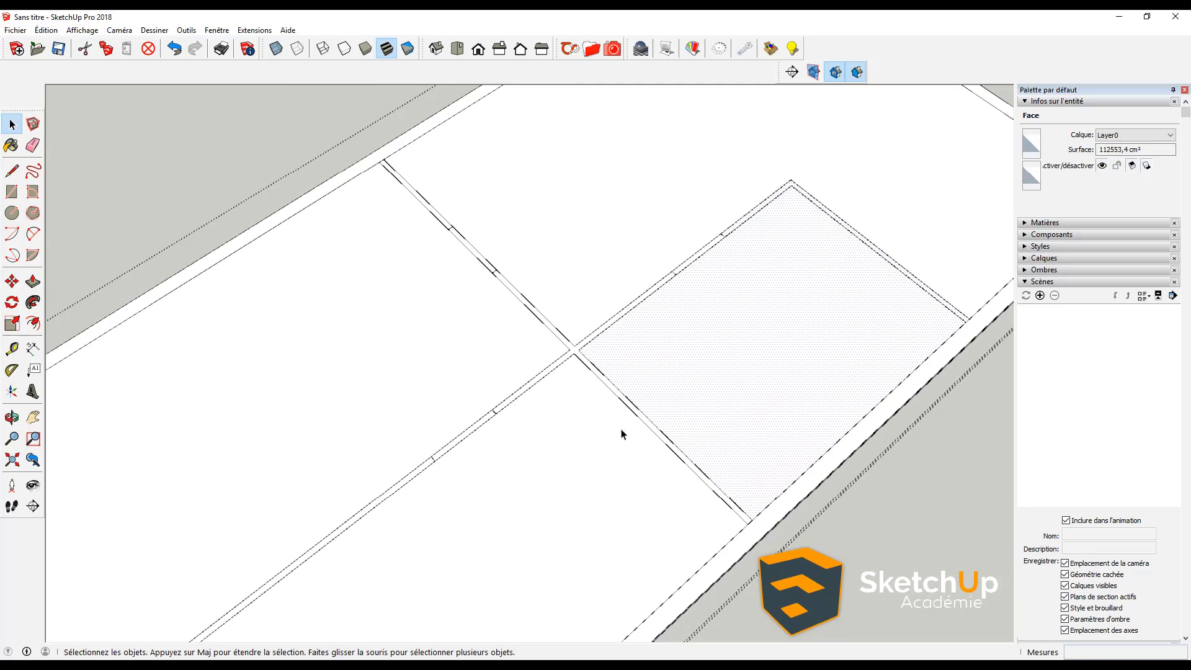
mouse_move(641, 379)
middle_down()
mouse_move(569, 428)
mouse_move(616, 391)
middle_up()
key(e)
scroll(388, 256, up, 3)
scroll(387, 256, down, 2)
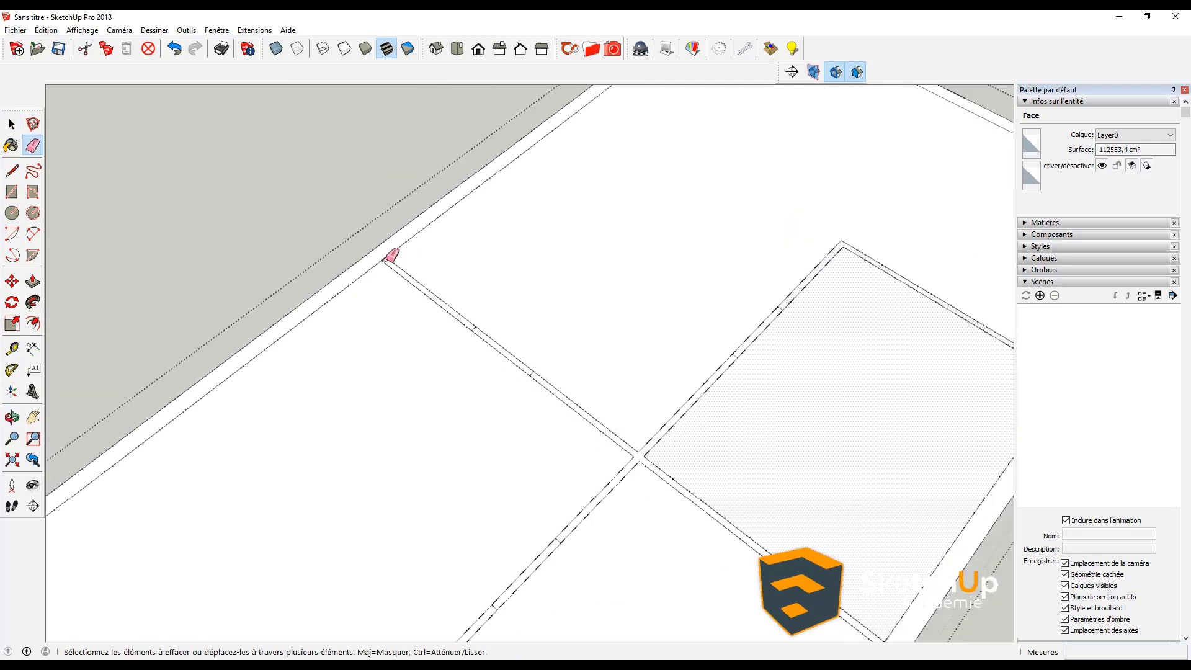
mouse_move(691, 460)
middle_down()
mouse_move(858, 218)
mouse_move(960, 101)
mouse_move(827, 165)
mouse_move(542, 366)
mouse_move(503, 421)
middle_up()
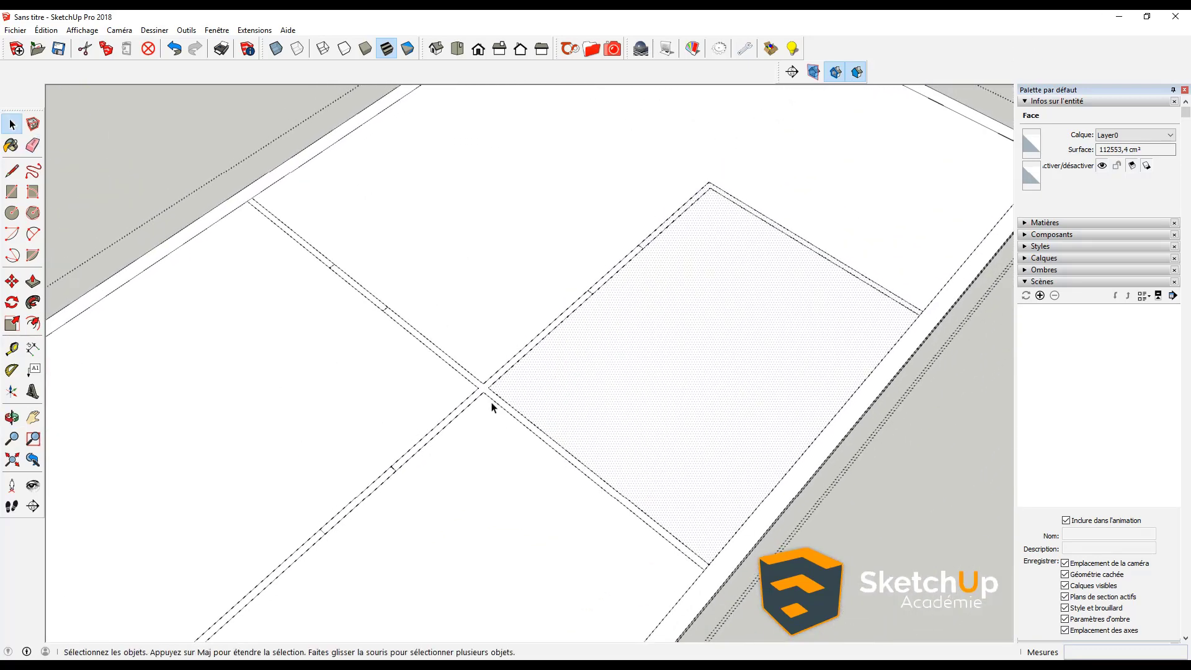
key(l)
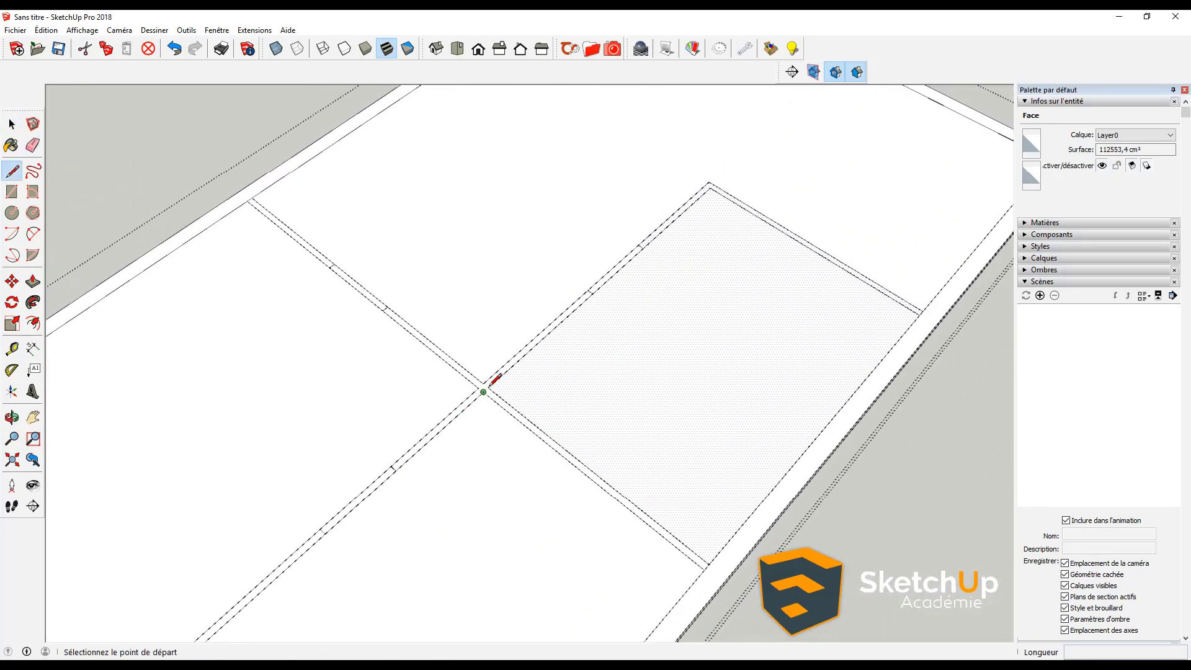
click(484, 390)
click(710, 563)
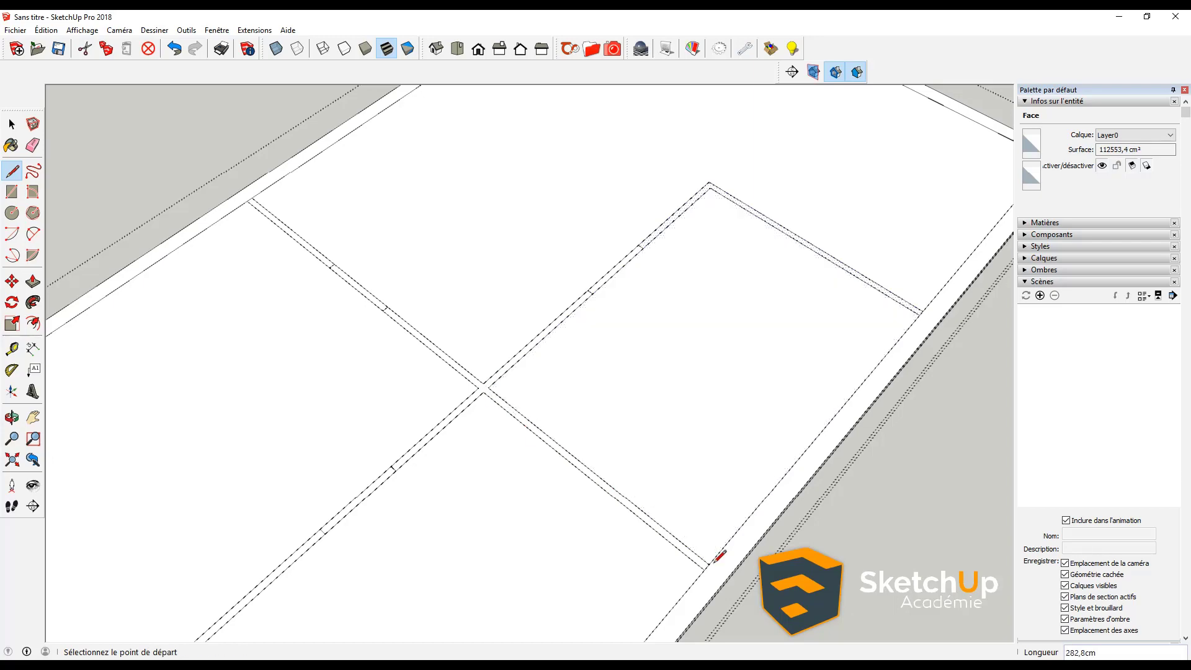
key(space)
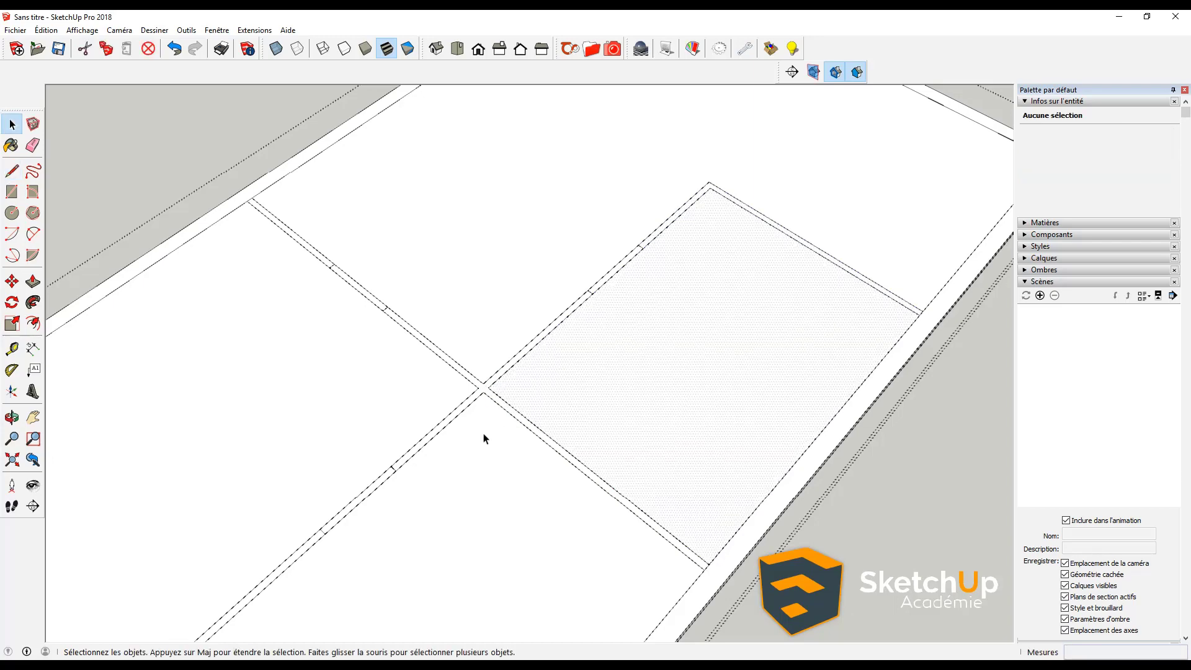
- Select the floor faces around the partition crossing in turn to verify that the other rooms are separate
click(484, 438)
click(391, 378)
click(485, 318)
scroll(508, 317, down, 3)
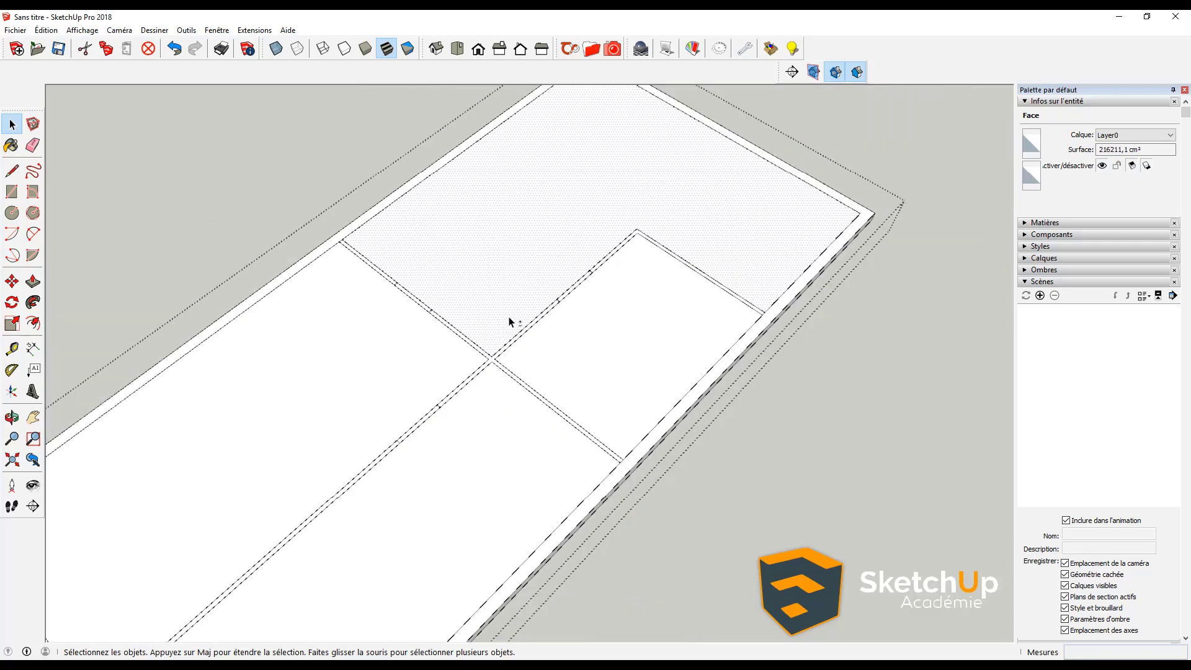
middle_drag(509, 318, 588, 375)
scroll(588, 376, down, 1)
- Paint the L-shaped room's floor with the Bois_sol material from the Bois collection
key(b)
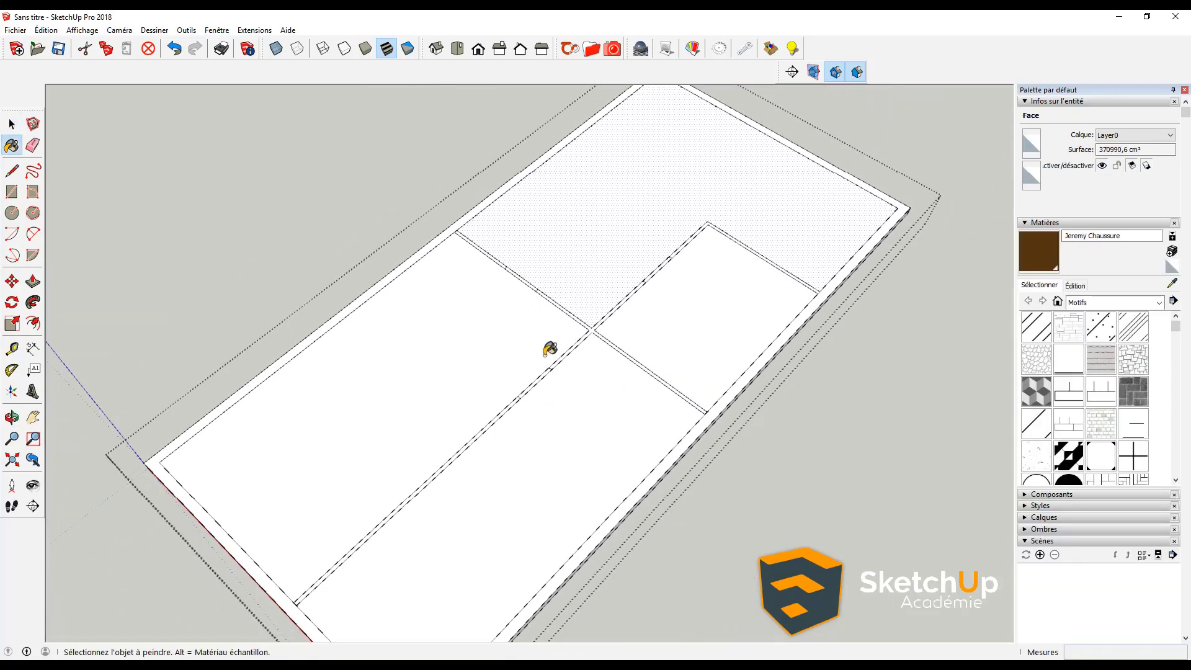
scroll(1062, 370, down, 2)
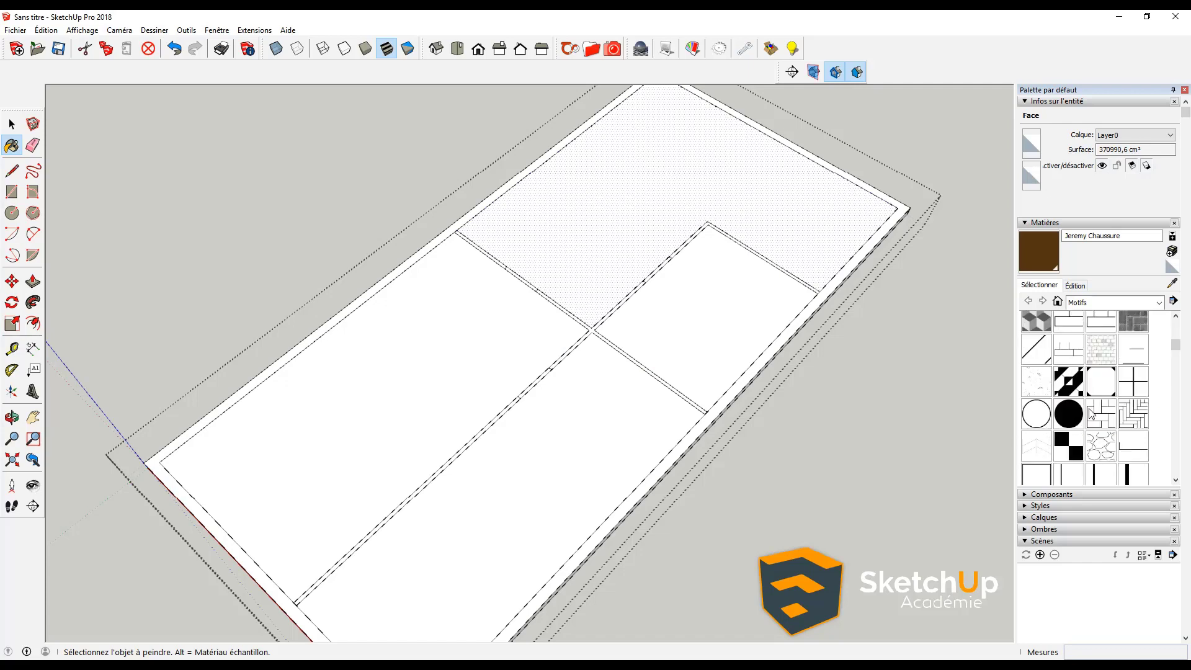
click(1090, 303)
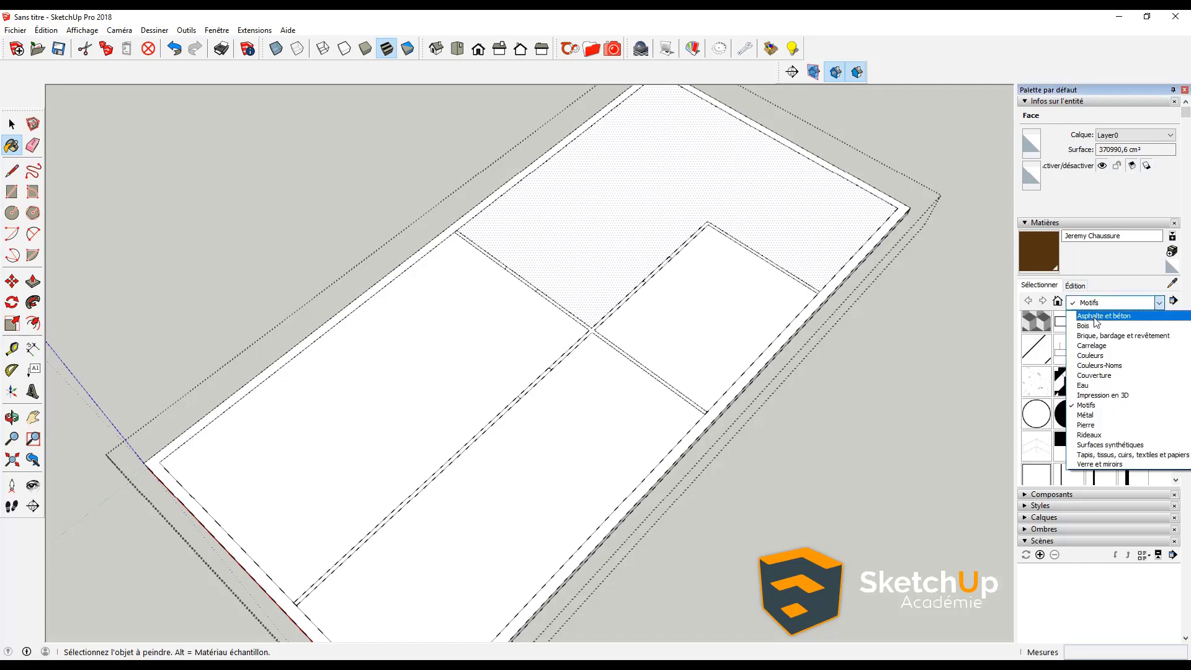
click(1083, 326)
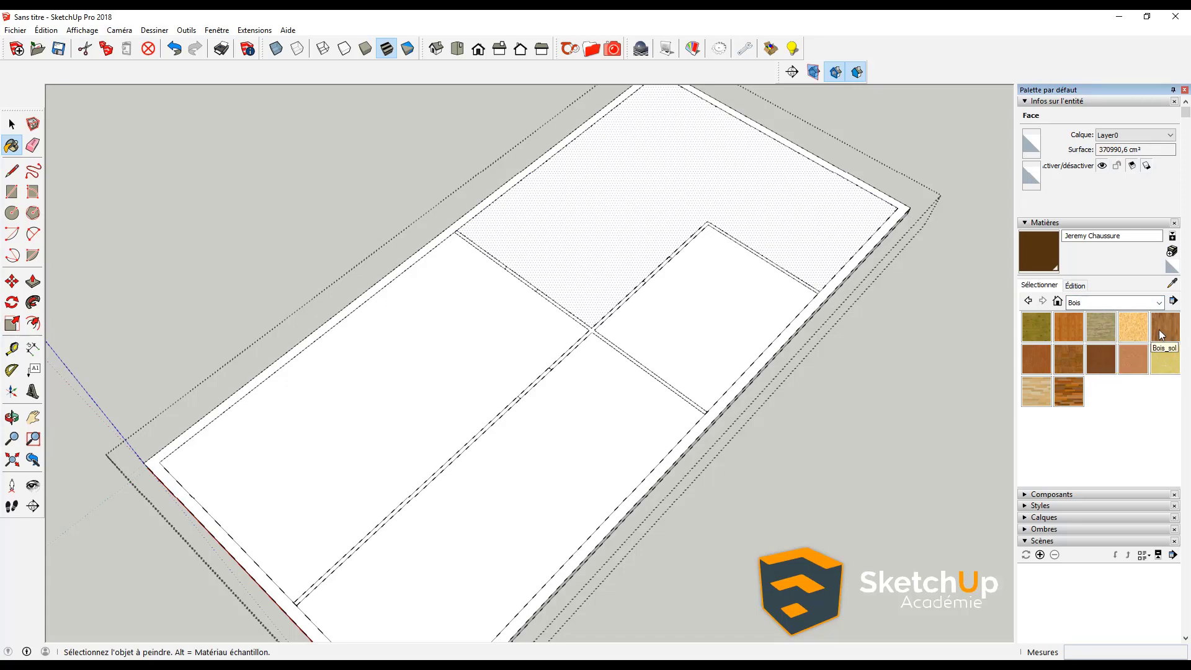
click(1160, 330)
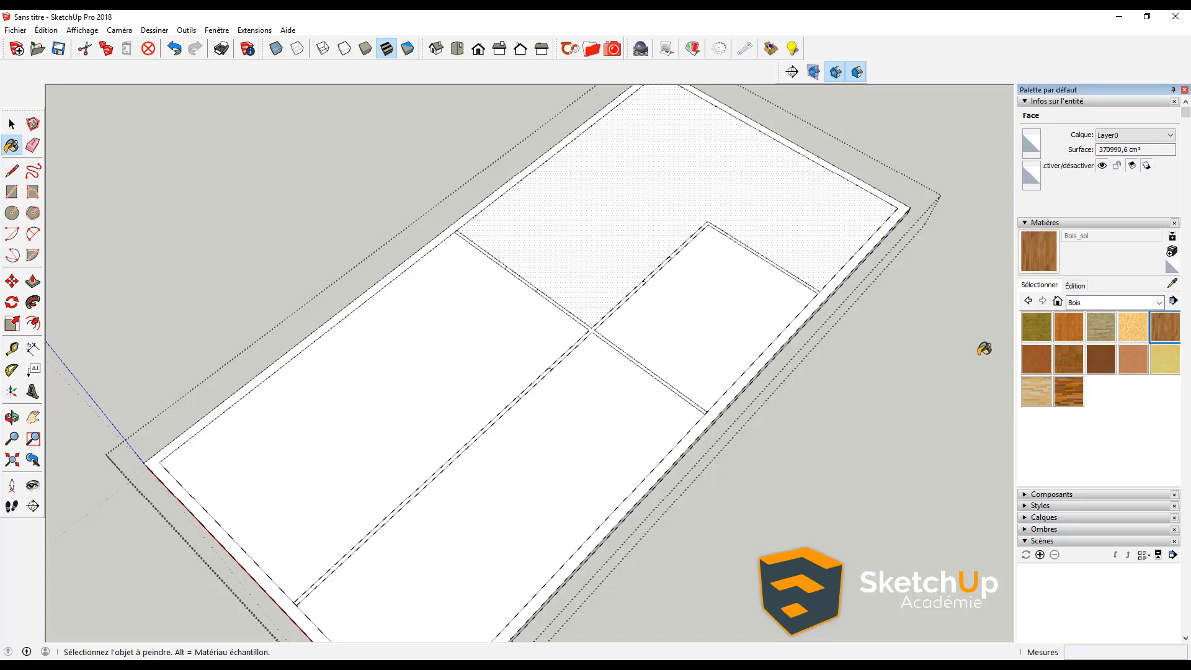
click(645, 270)
scroll(614, 248, up, 5)
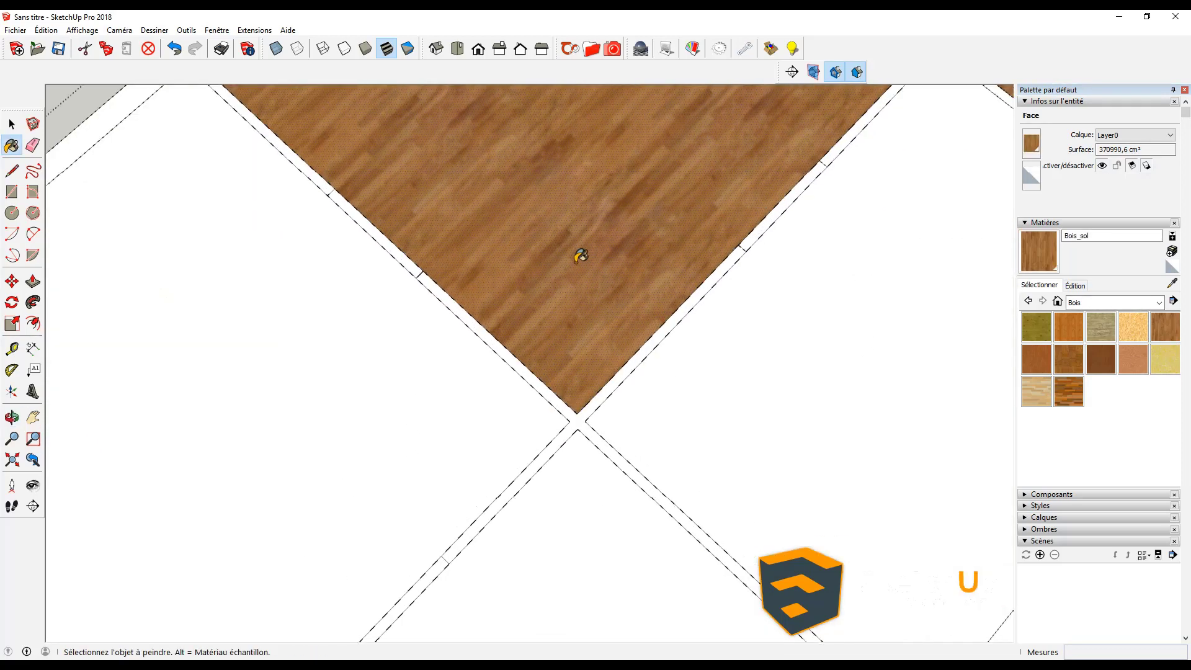
- Repaint the L-shaped room's floor with the dark wood flooring material Plancher en bois foncé
click(1067, 391)
click(633, 247)
scroll(583, 248, down, 3)
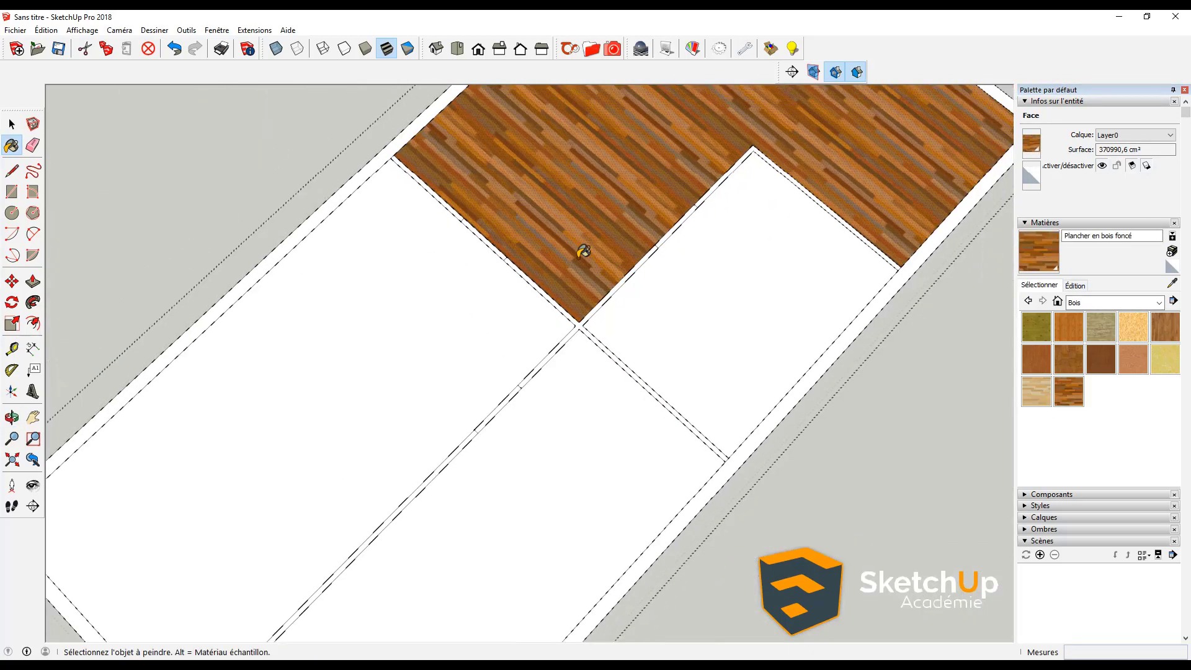
- Paint the small room's floor with the black-and-white checkerboard tile (Carreau à motif damier noir) from the Carrelage collection
scroll(580, 255, down, 3)
mouse_move(580, 254)
middle_down()
mouse_move(534, 204)
mouse_move(541, 214)
middle_up()
click(1087, 298)
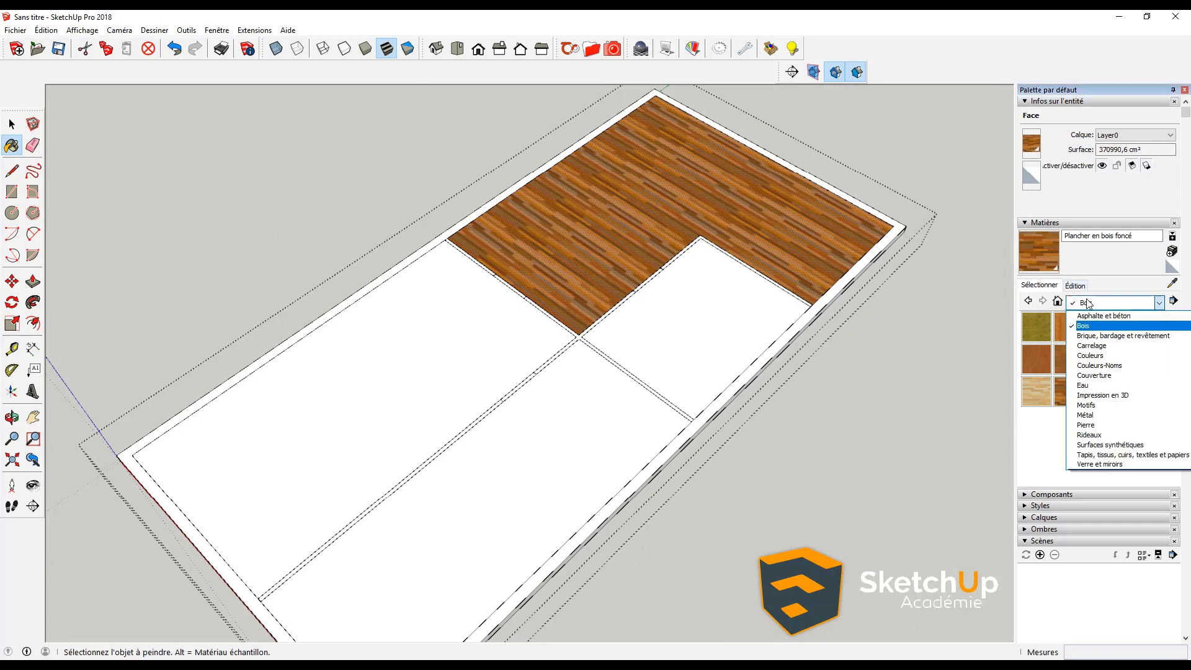
click(1089, 352)
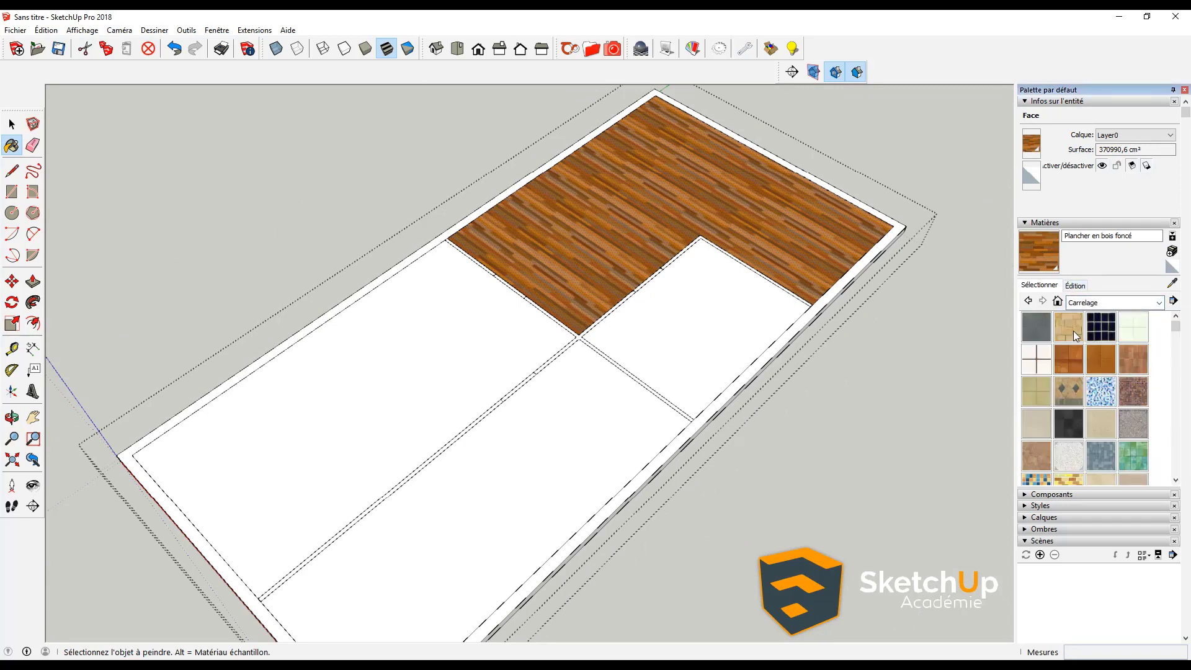
scroll(1061, 417, down, 5)
scroll(1059, 414, up, 2)
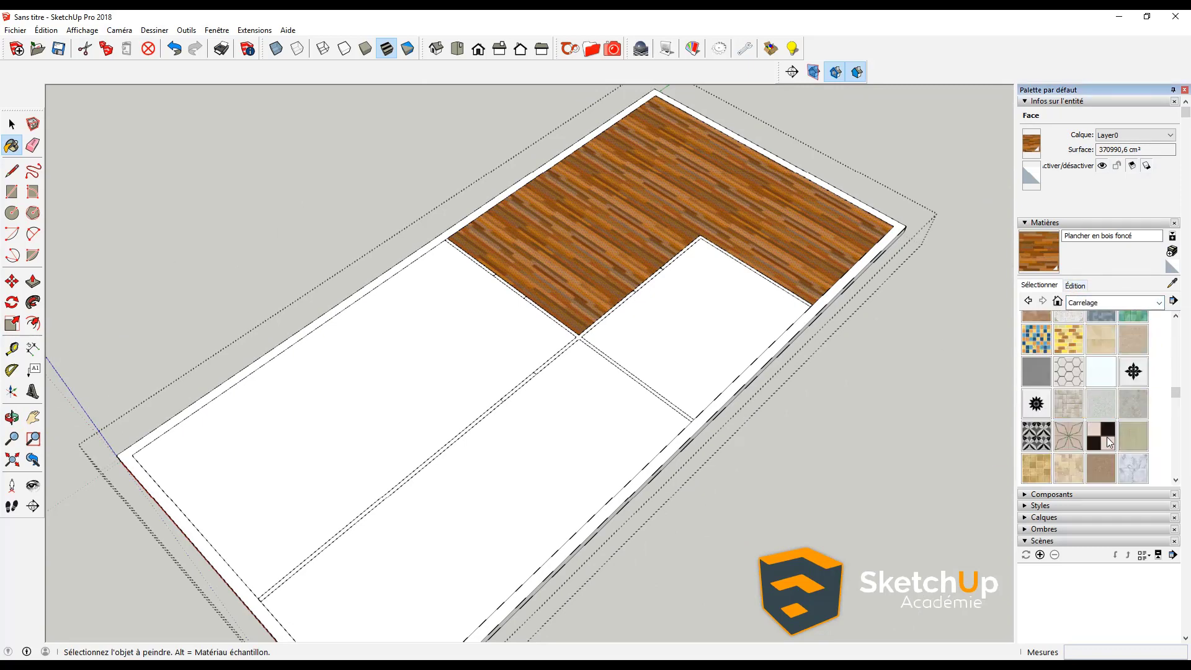
click(1104, 437)
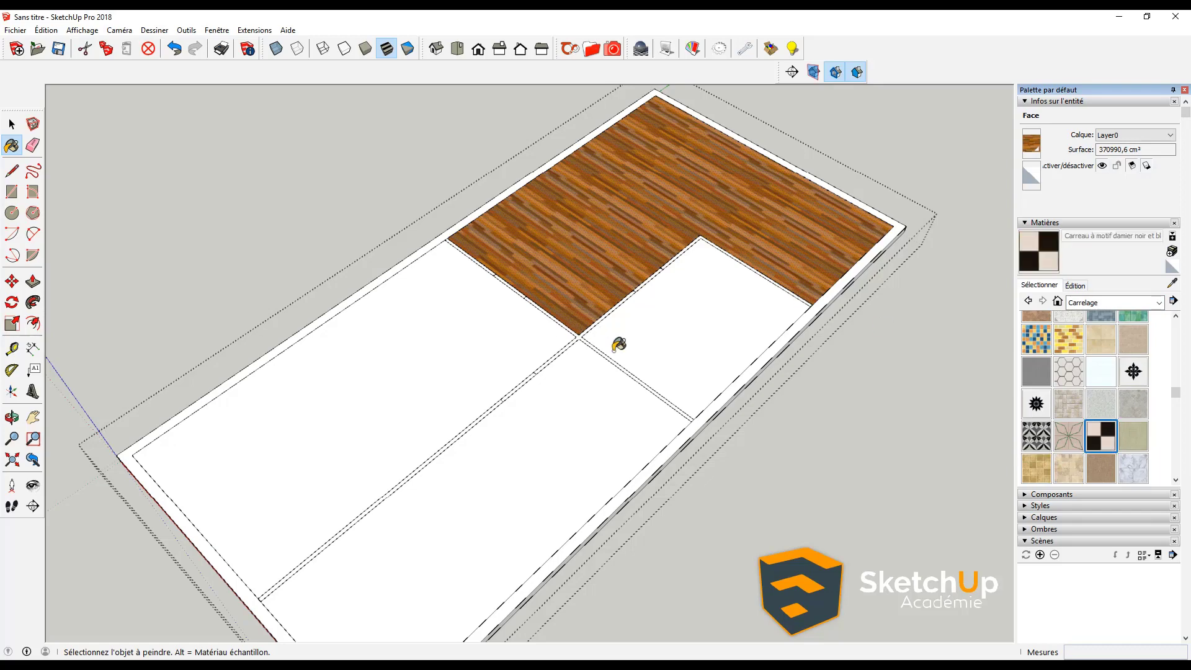
click(619, 344)
middle_drag(665, 338, 565, 369)
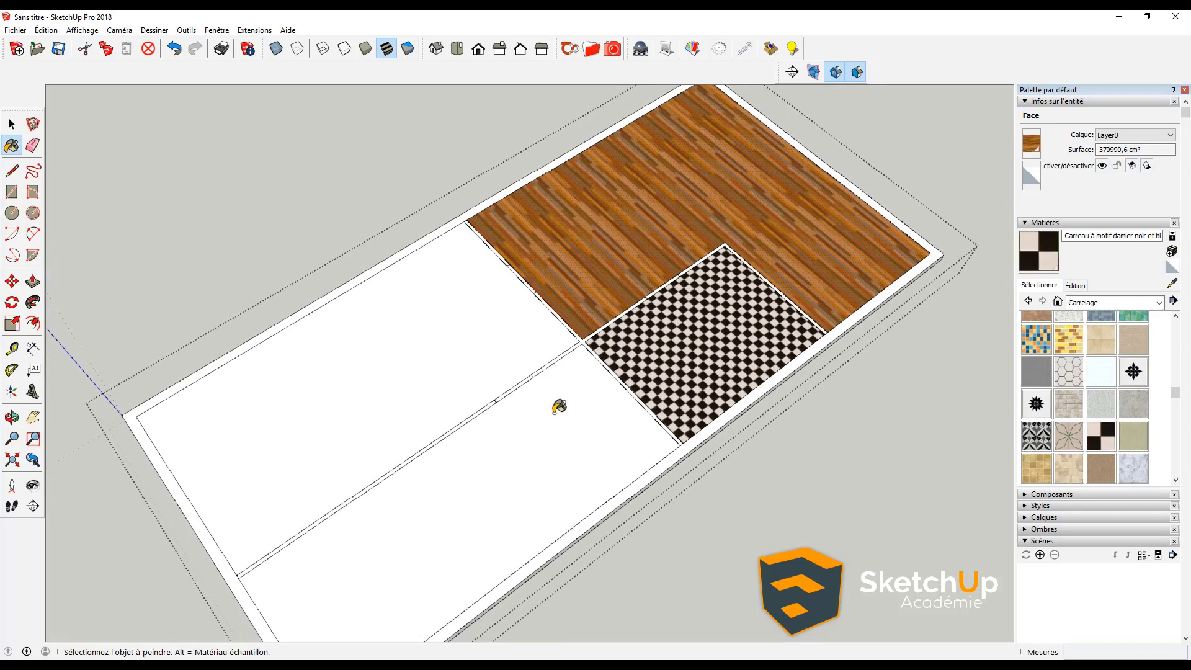
- Paint the large room's floor beside the L-shaped room with Daim bleu from the carpets, fabrics, leathers and textiles collection
scroll(614, 335, up, 4)
mouse_move(505, 404)
shift+middle_down()
mouse_move(596, 365)
mouse_move(635, 395)
mouse_move(640, 381)
shift+middle_up()
scroll(609, 354, down, 2)
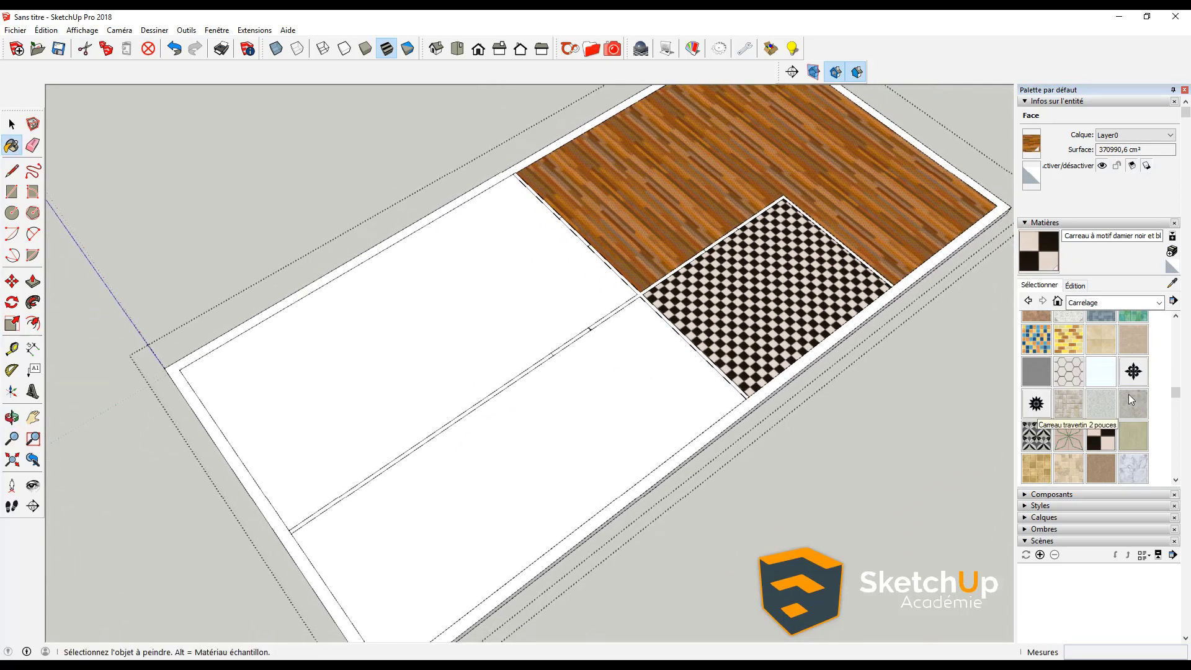
click(1107, 430)
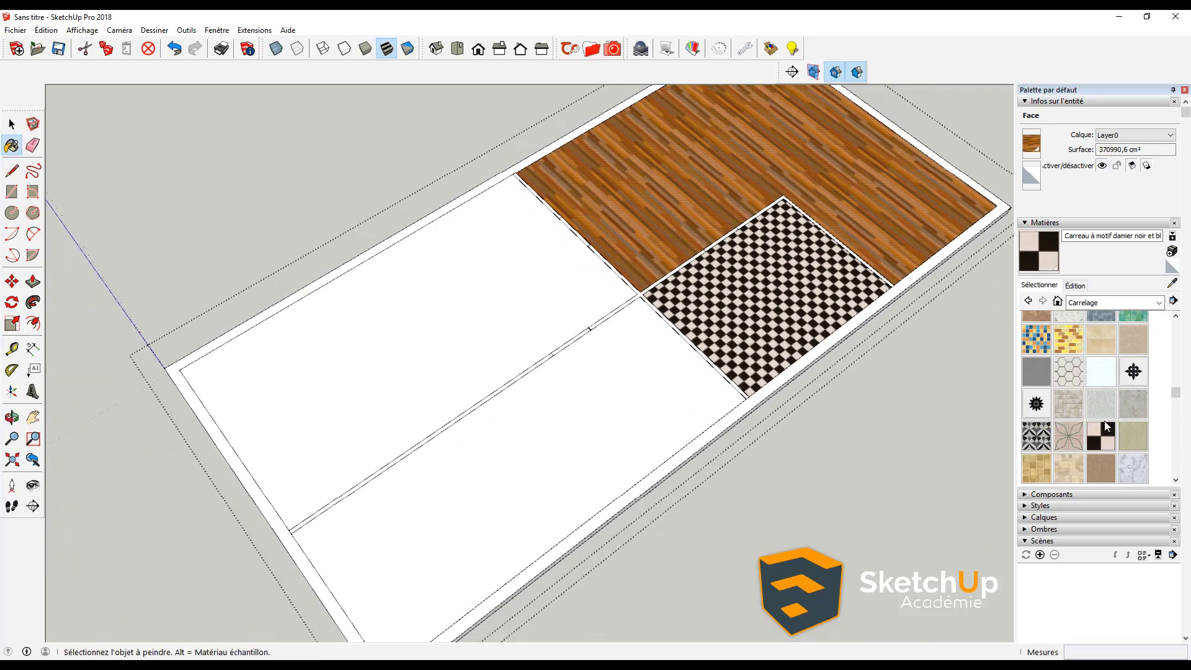
scroll(767, 302, up, 3)
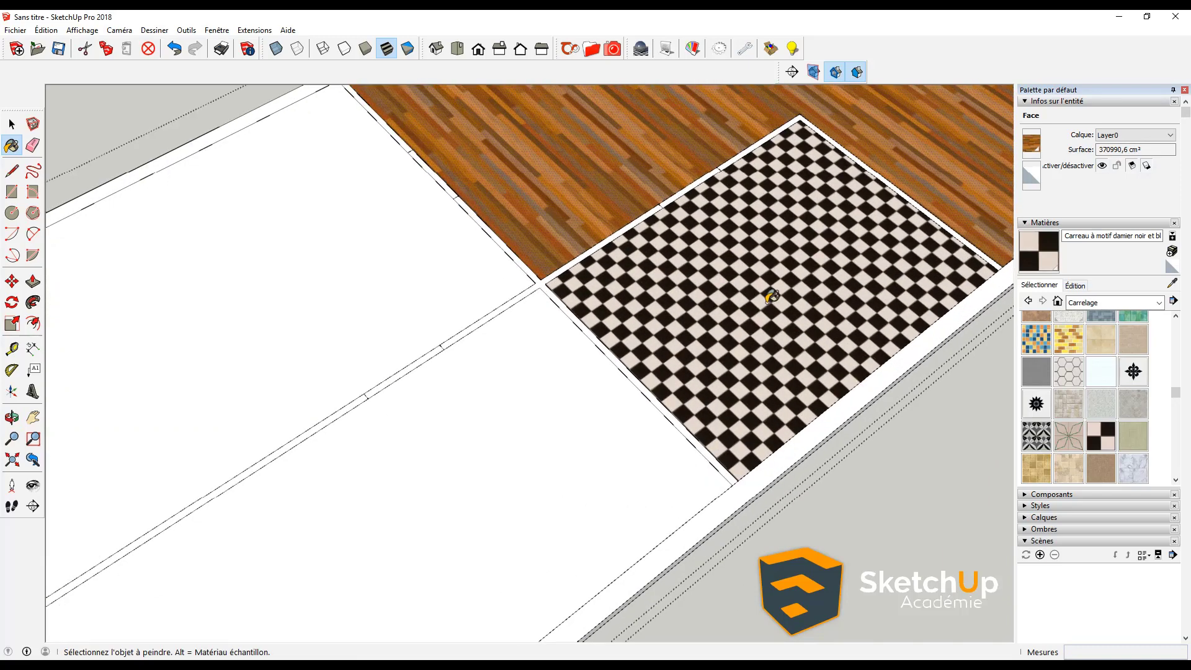
scroll(1075, 397, up, 3)
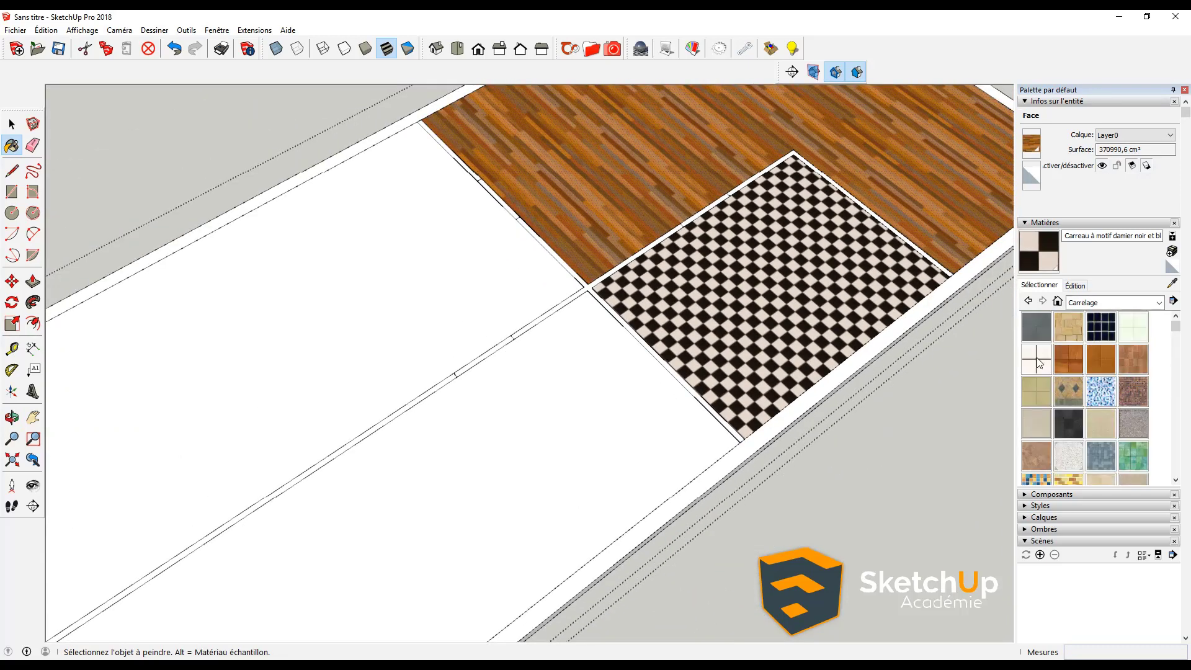
scroll(1049, 458, down, 3)
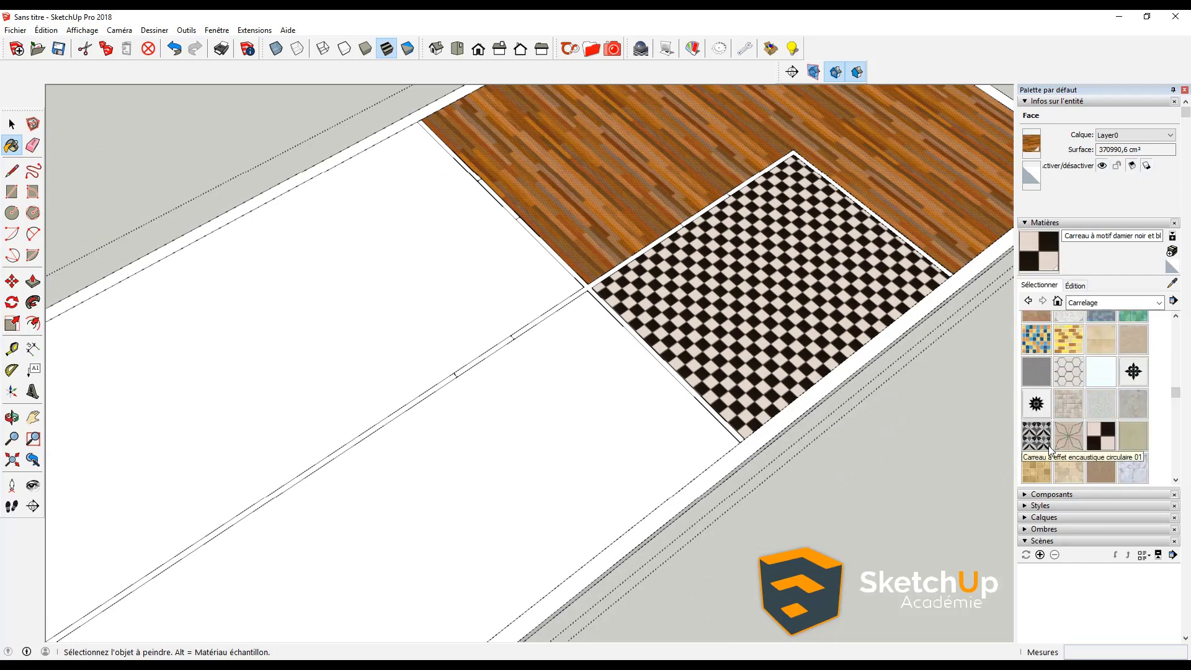
click(1103, 303)
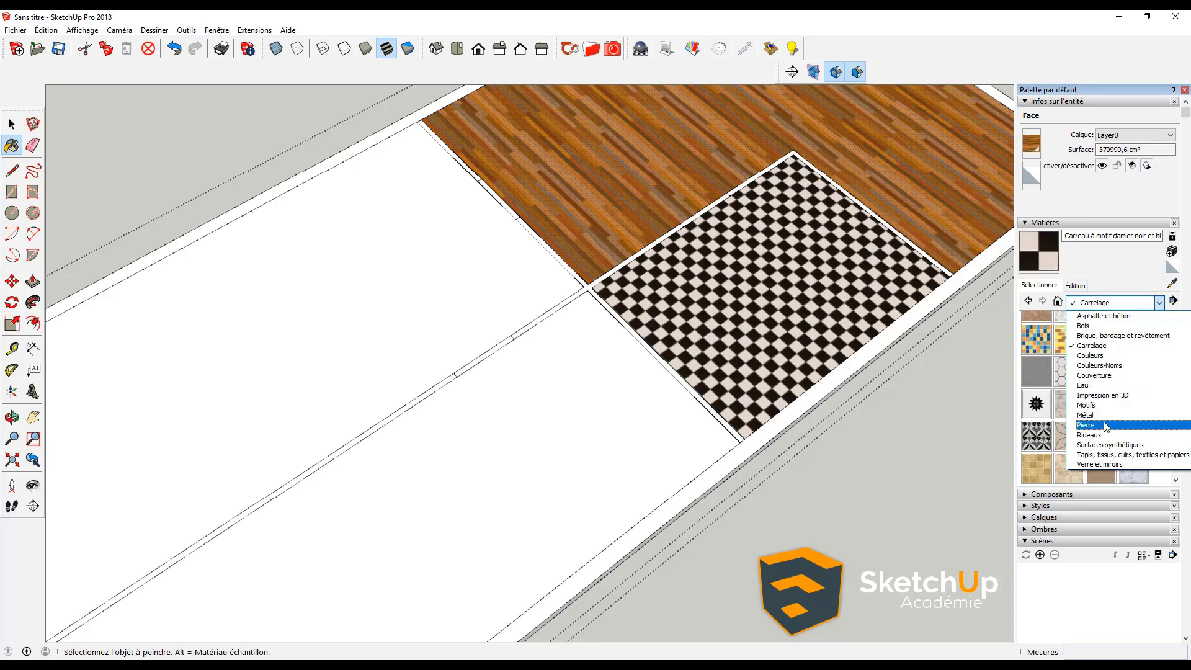
click(1107, 455)
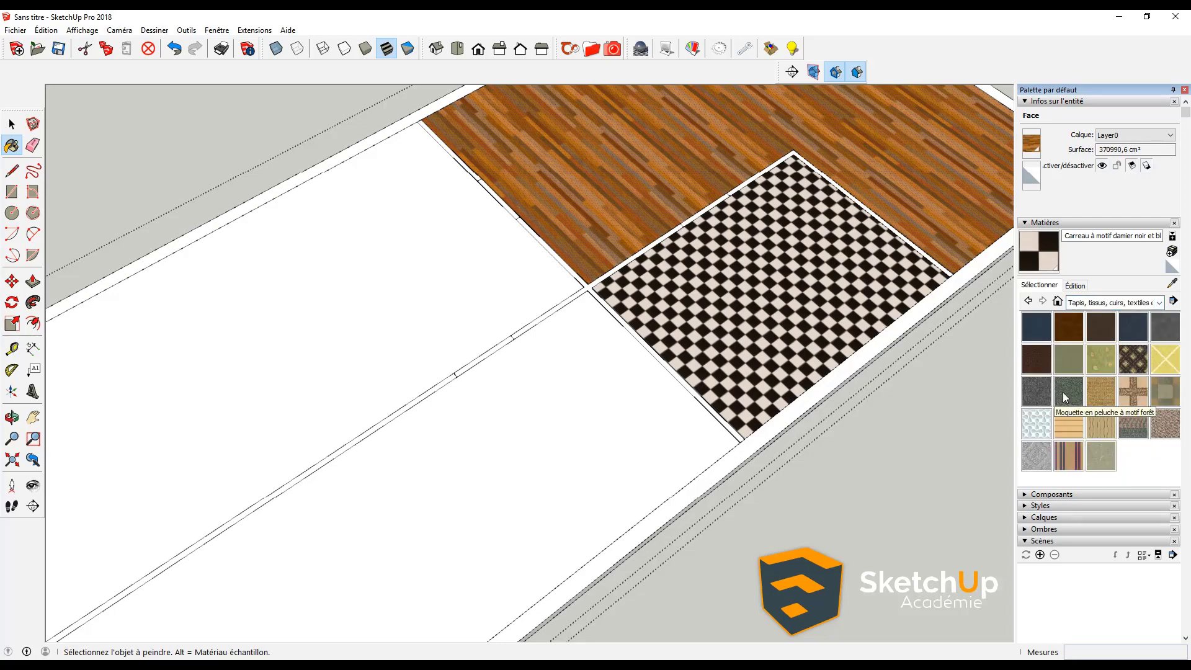
click(1133, 327)
click(469, 321)
scroll(424, 388, down, 2)
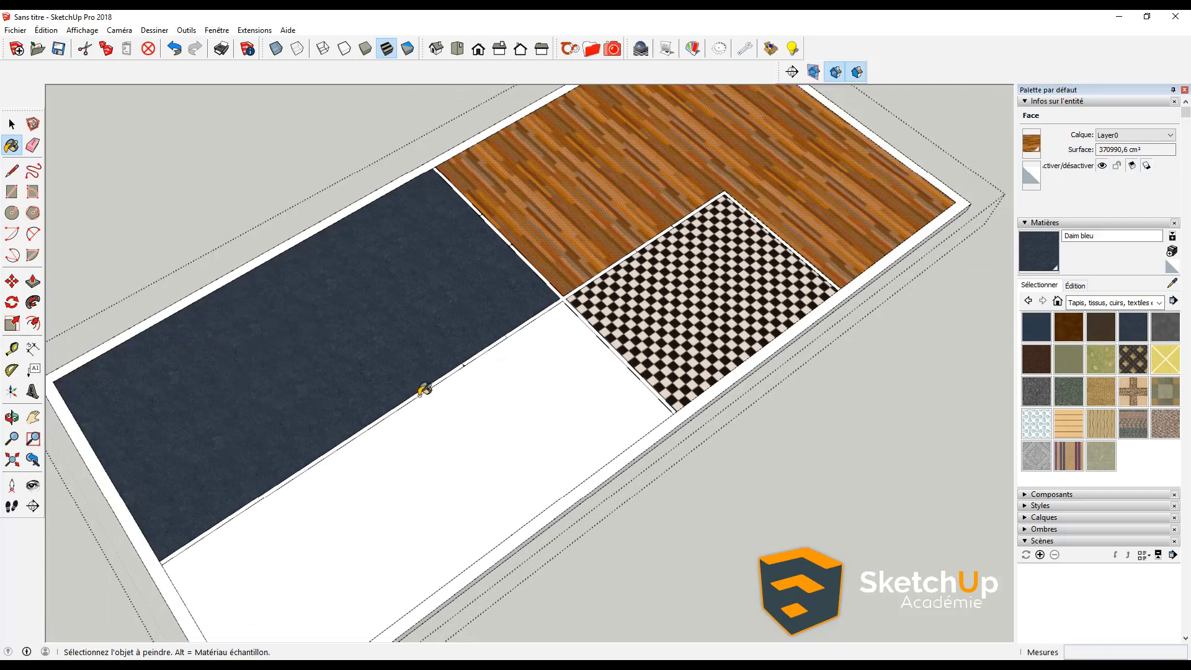
- Paint the remaining unpainted room's floor with the bone-pattern wallpaper material (Papier peint à motifs os) from the same collection
middle_drag(380, 390, 705, 364)
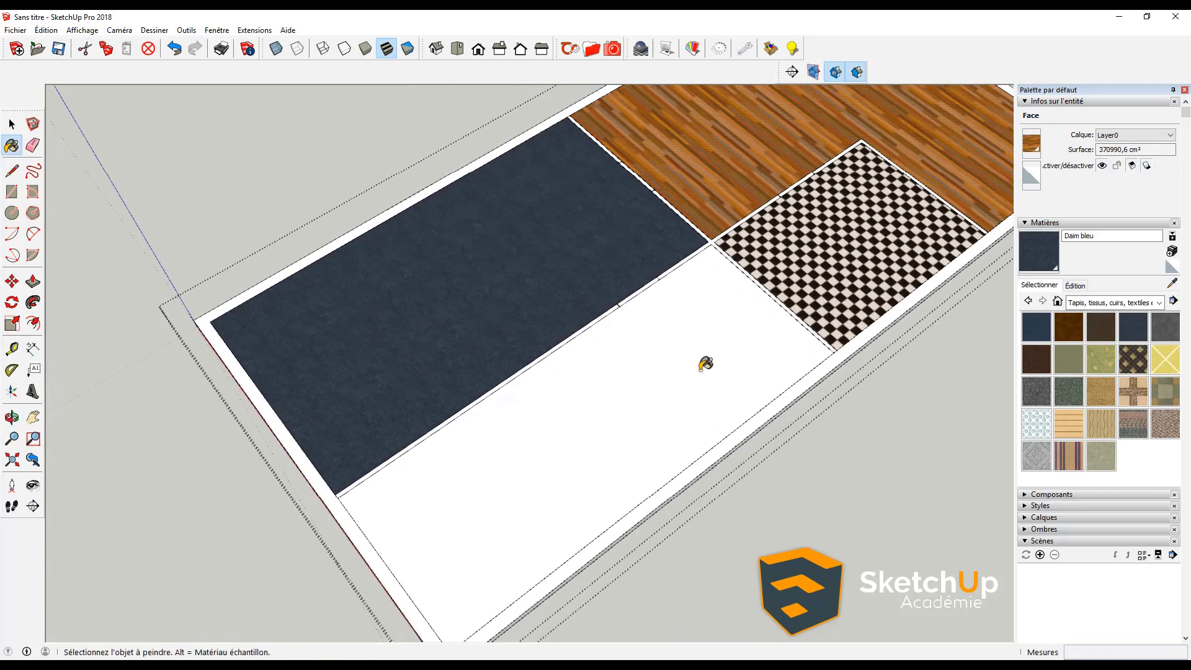
click(1034, 436)
click(713, 400)
middle_drag(805, 417, 731, 395)
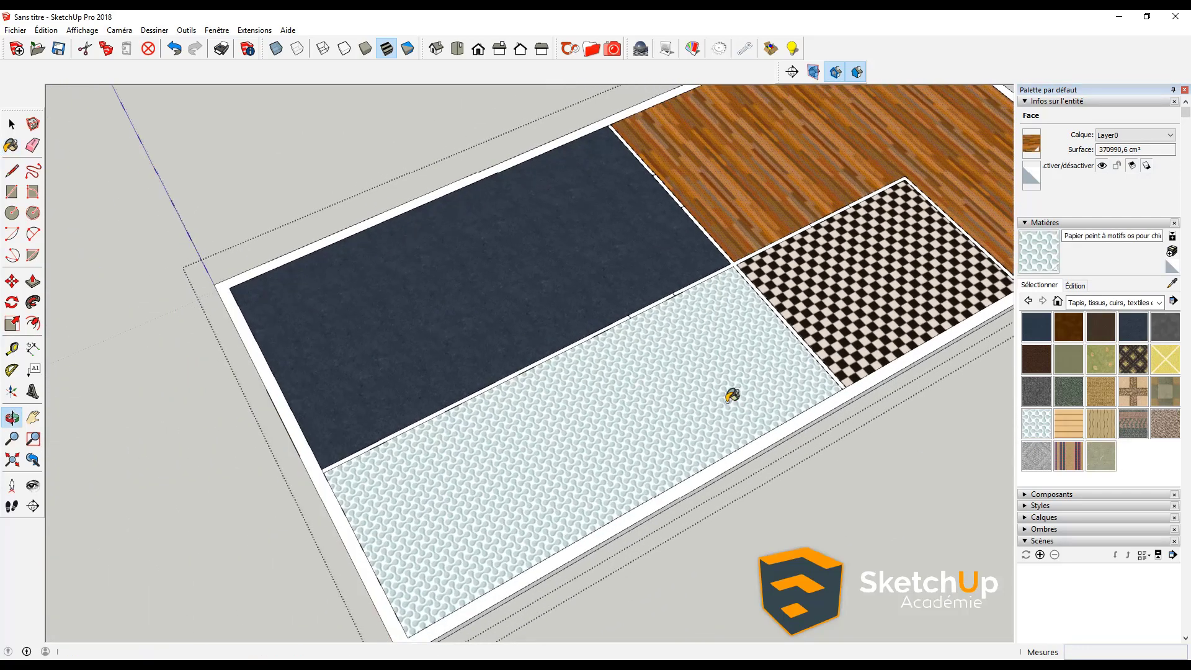
scroll(732, 395, up, 5)
middle_drag(638, 399, 758, 377)
scroll(791, 363, up, 3)
scroll(793, 343, down, 4)
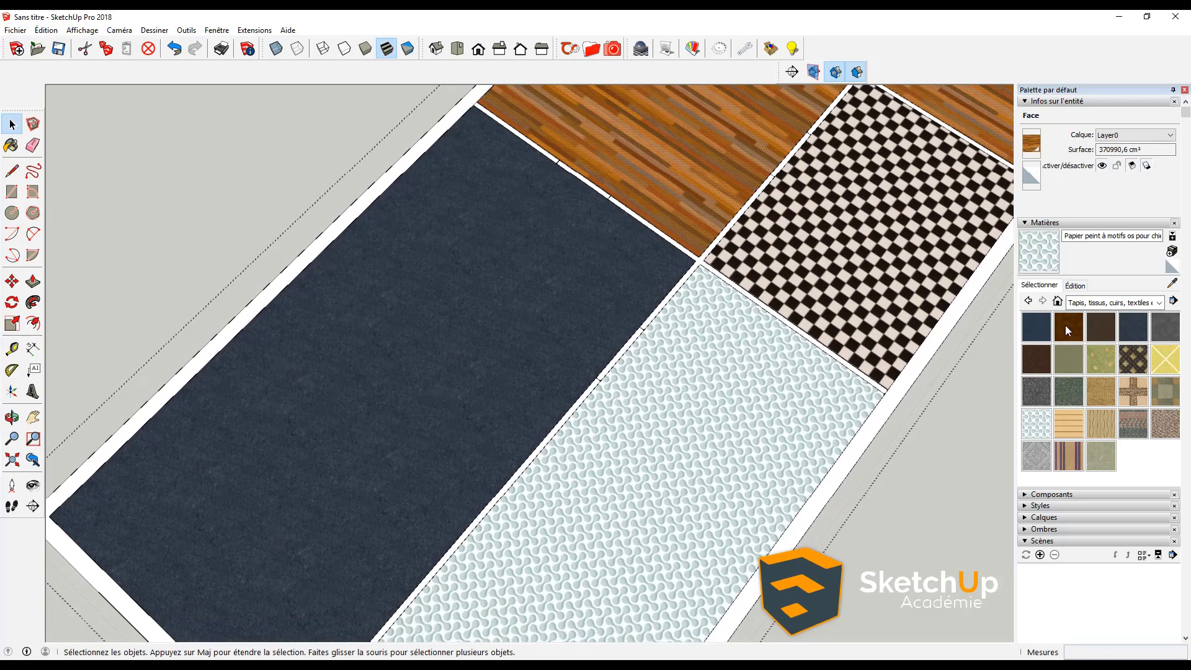
- Choose the black Couleur M09 from the Couleurs collection as the paint material
click(1085, 303)
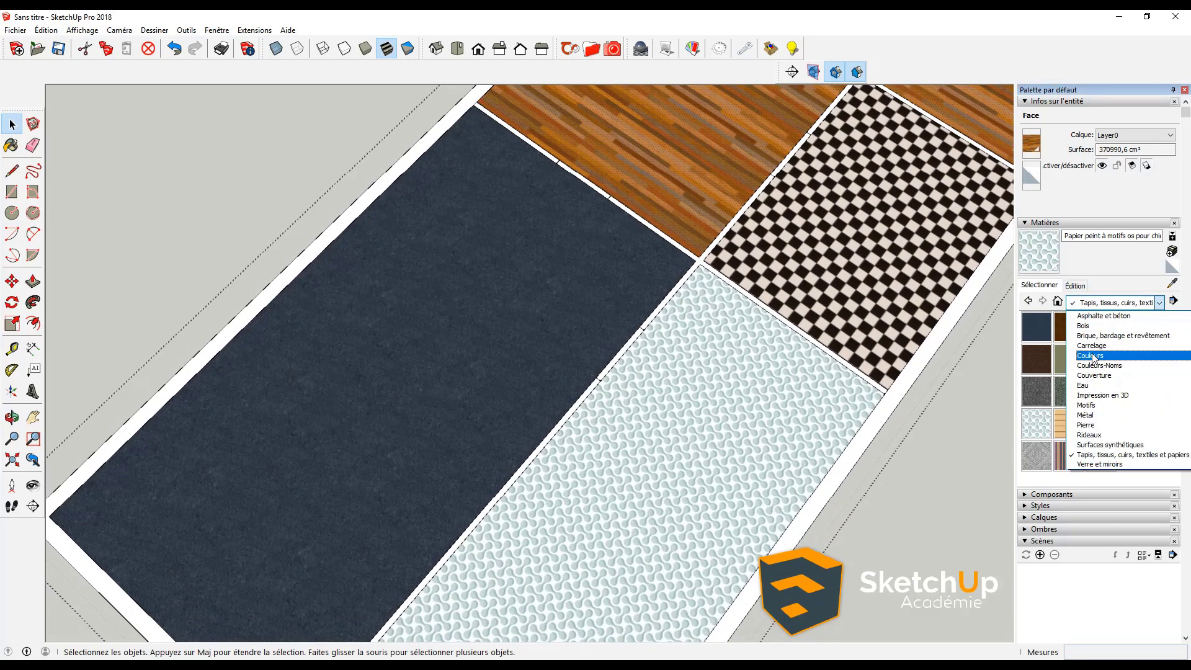
click(1093, 356)
scroll(1082, 447, down, 15)
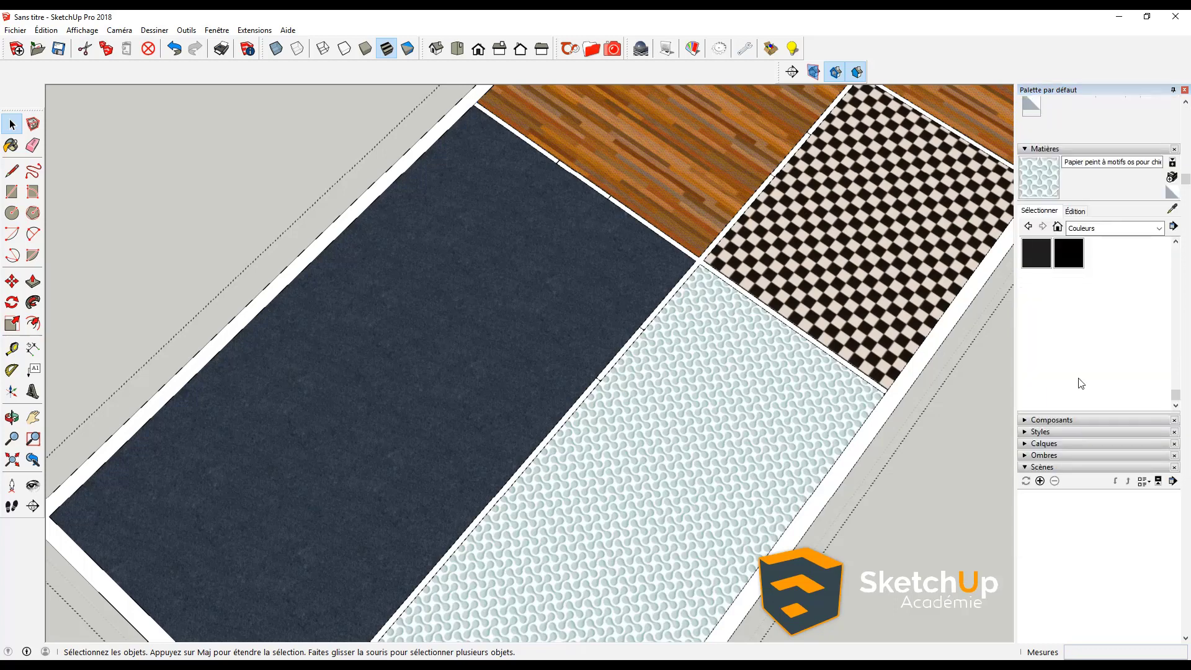
scroll(1074, 263, up, 1)
click(1070, 327)
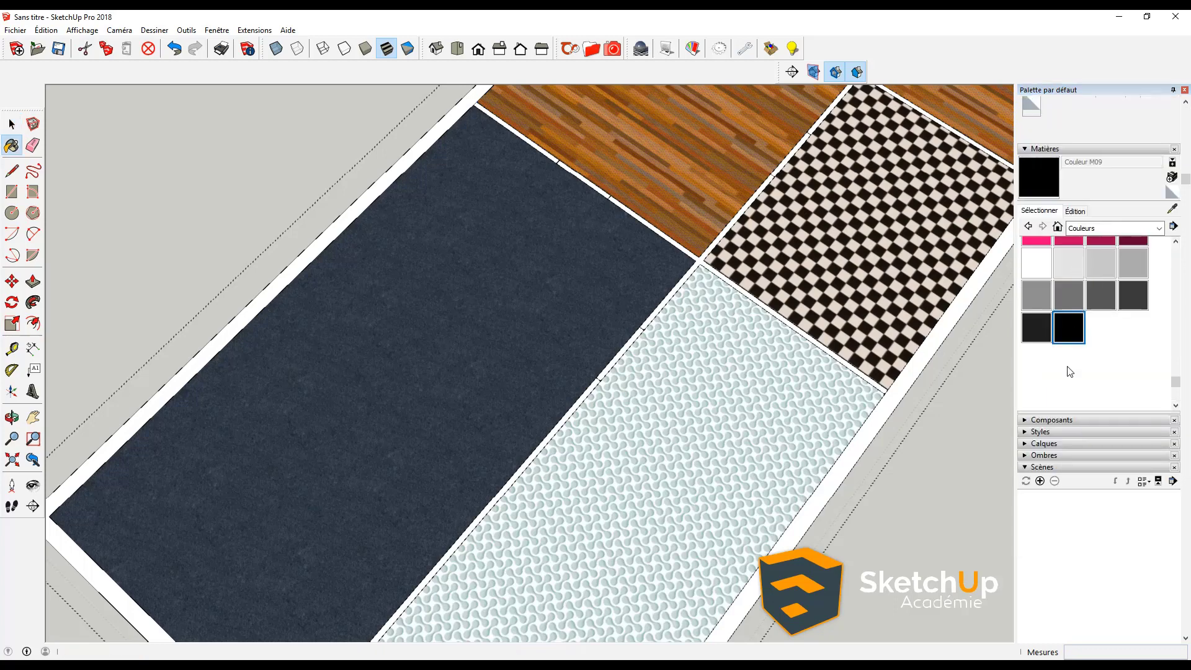
- Create a new material based on the selected black and name it Pochage Noir
click(1164, 190)
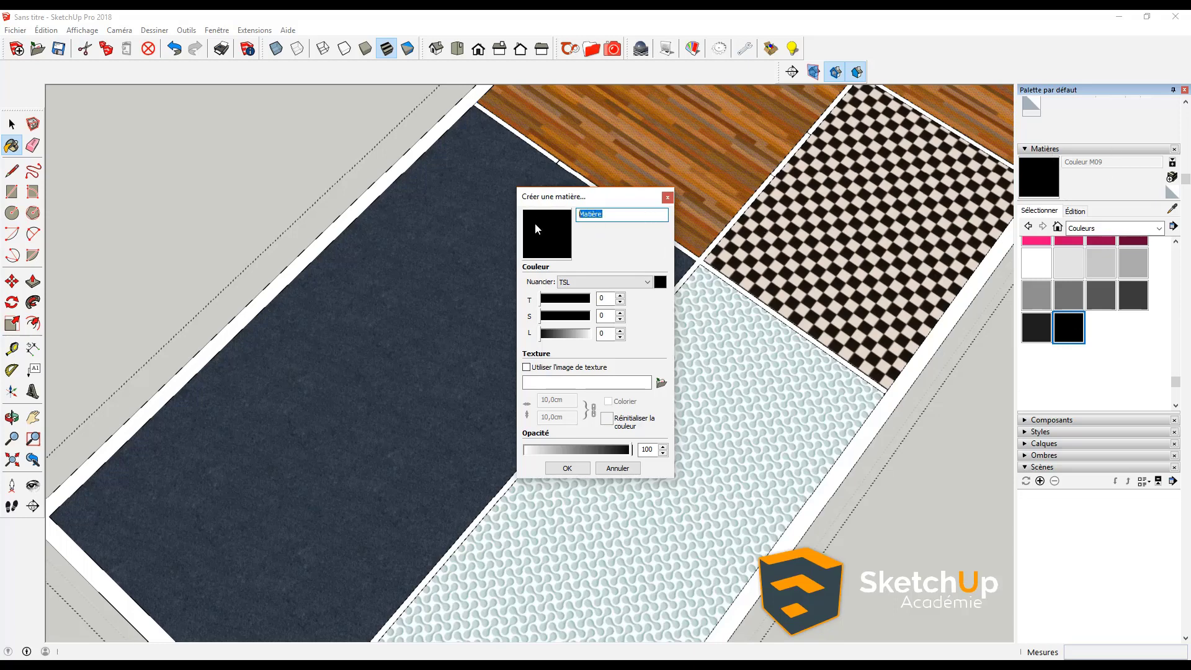
key(Caps_Lock)
text(P)
key(Caps_Lock)
text(ochage)
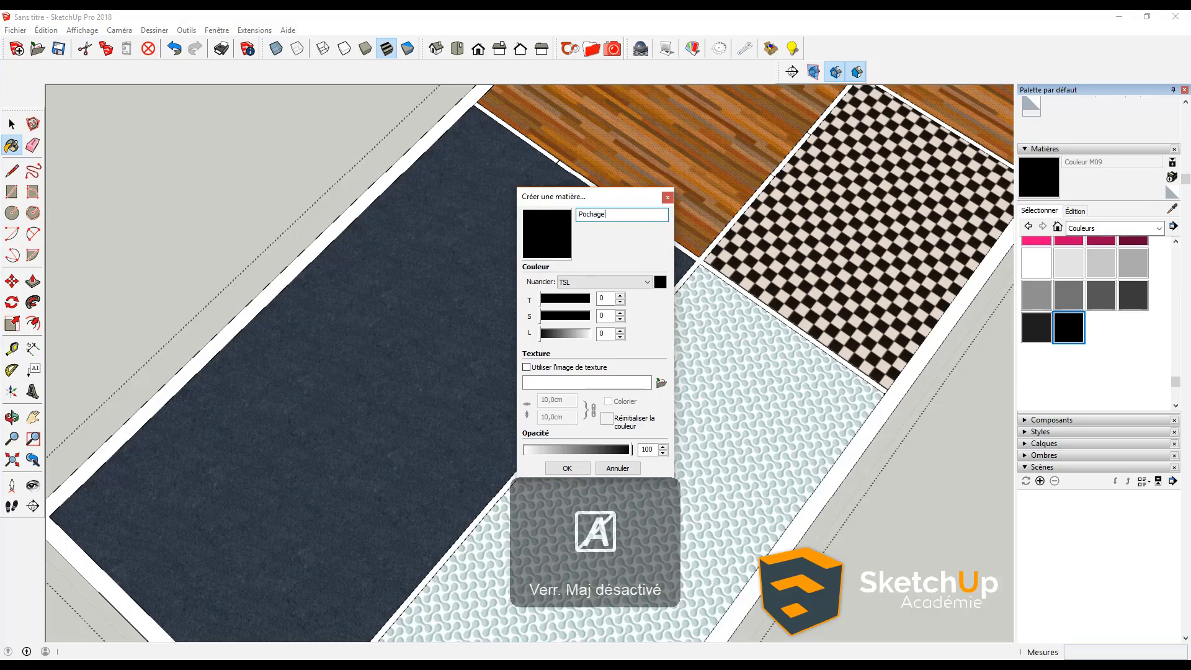
key(Caps_Lock)
text(N)
key(Caps_Lock)
text(oir)
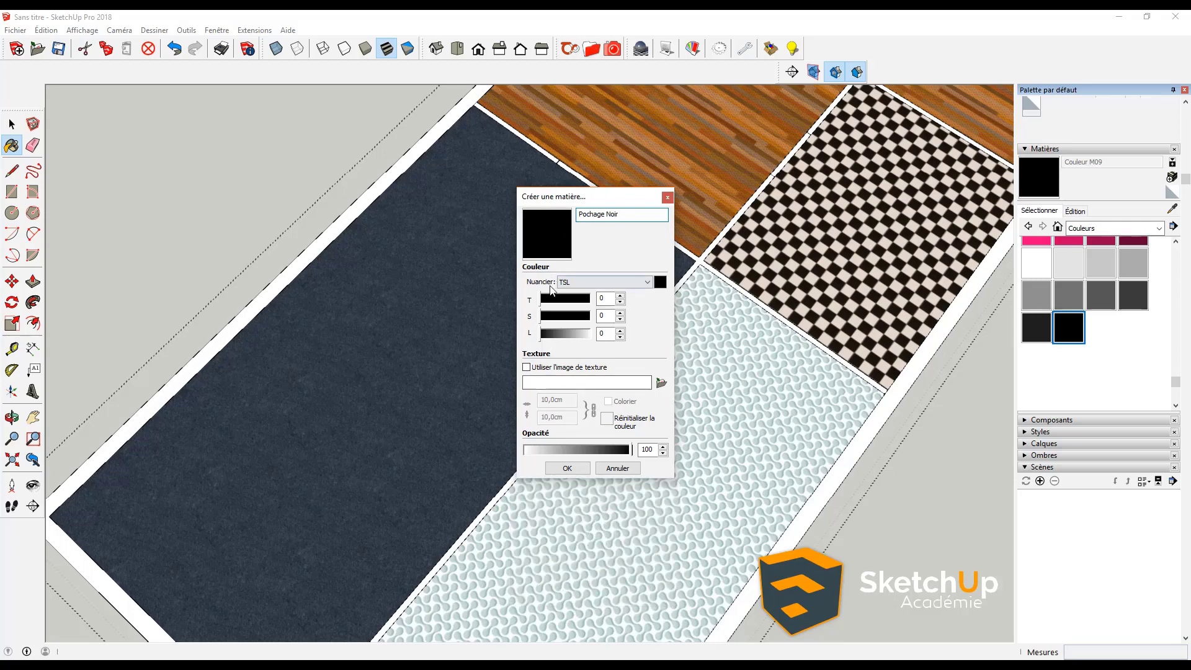
click(567, 467)
- Paint the slab strips under the exterior walls and partitions with Pochage Noir, keeping the door openings white
scroll(707, 255, up, 3)
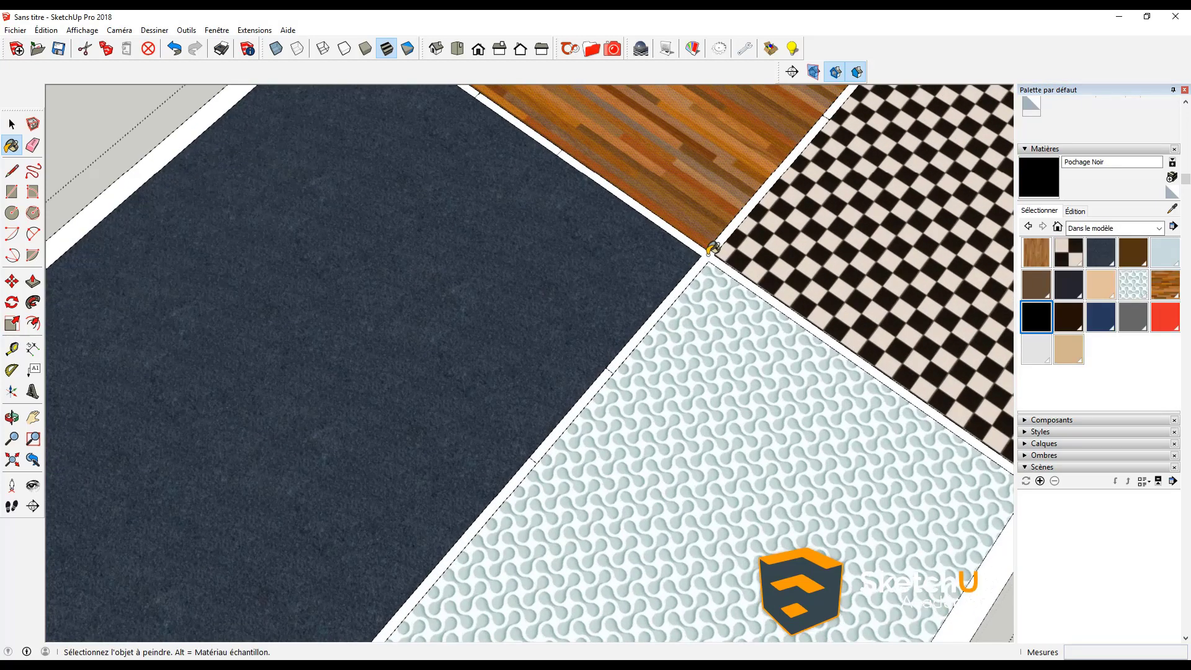
click(712, 248)
scroll(710, 251, down, 5)
click(864, 378)
scroll(864, 372, up, 2)
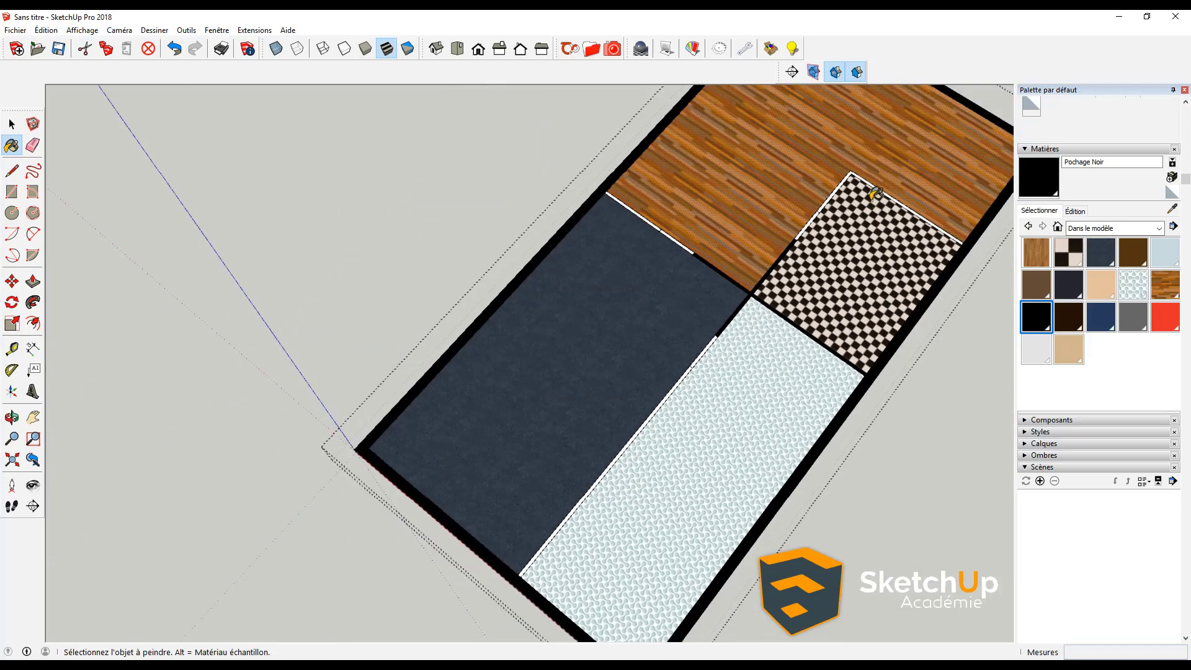
scroll(868, 186, up, 3)
scroll(521, 298, up, 3)
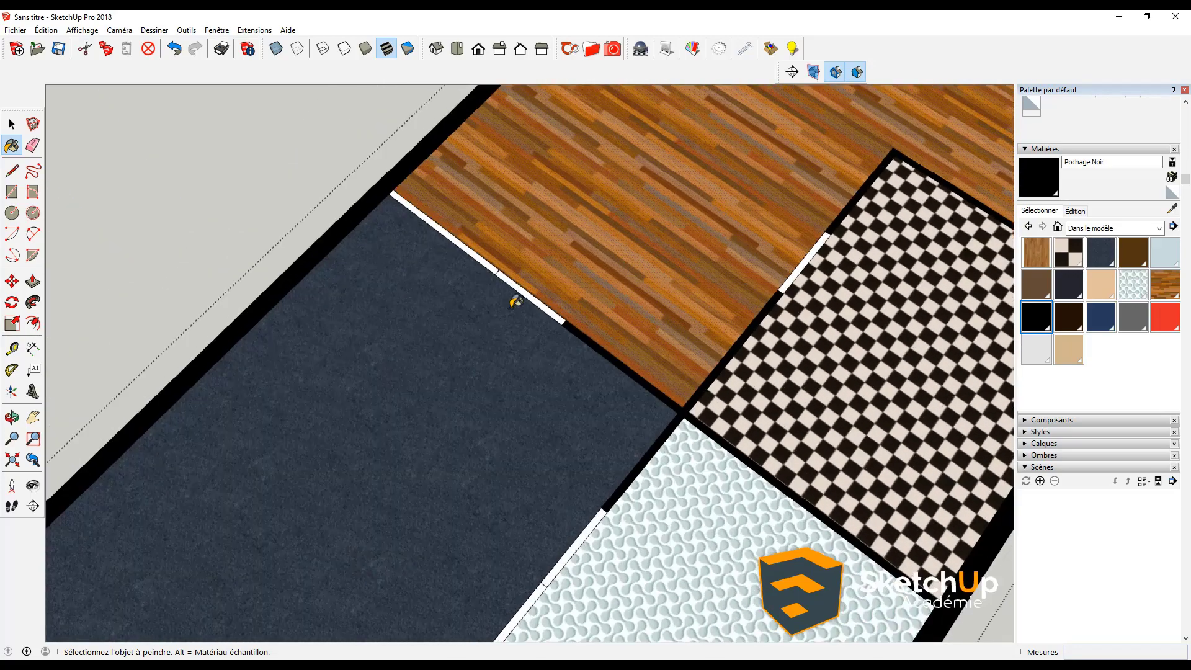
click(481, 250)
scroll(486, 258, down, 3)
scroll(490, 434, up, 2)
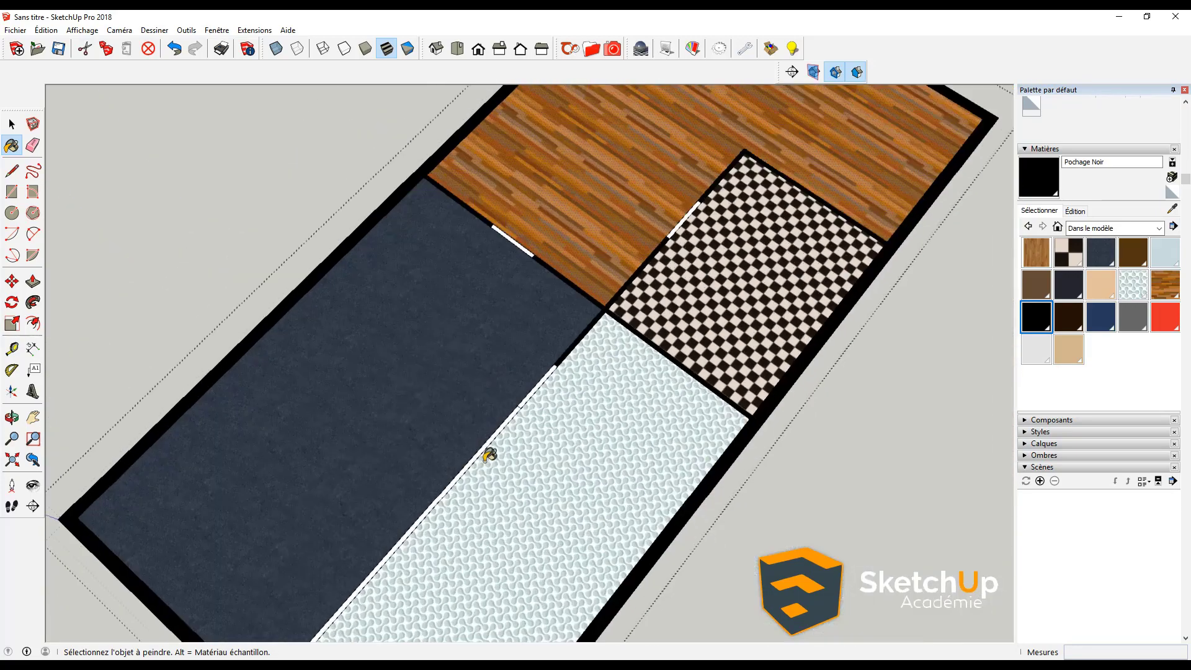
scroll(492, 438, down, 1)
click(494, 420)
scroll(494, 420, down, 8)
- Inspect the painted floor plan from above, leave the floor group and examine the whole house with its walls
middle_drag(495, 420, 377, 445)
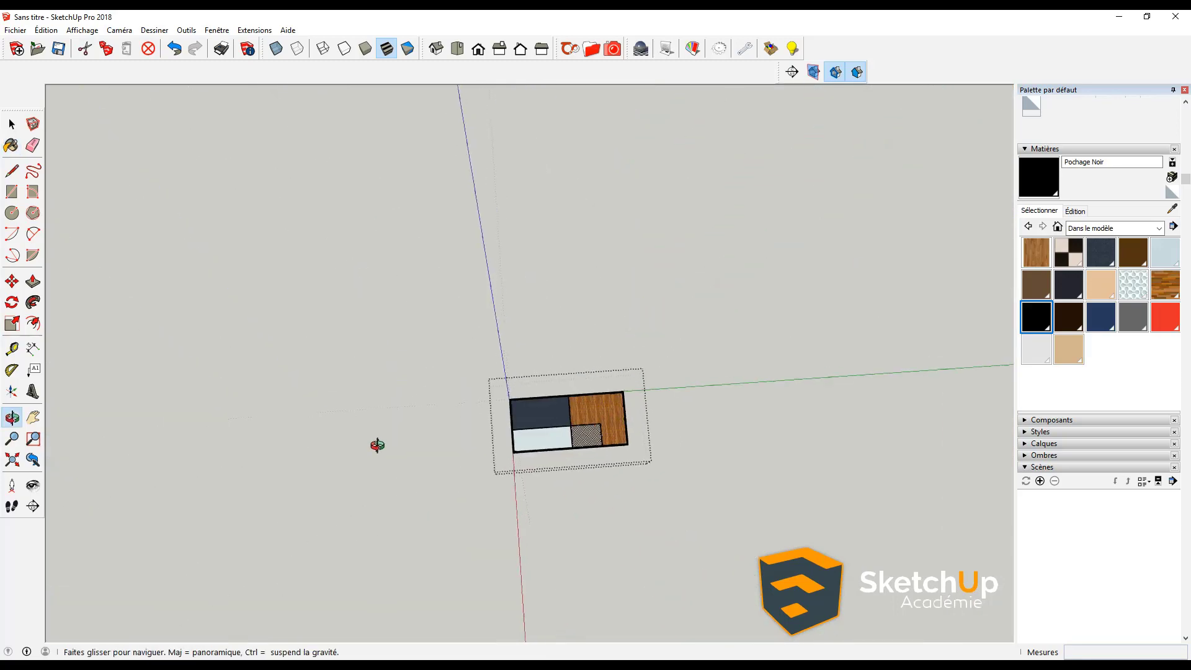
key(F2)
key(space)
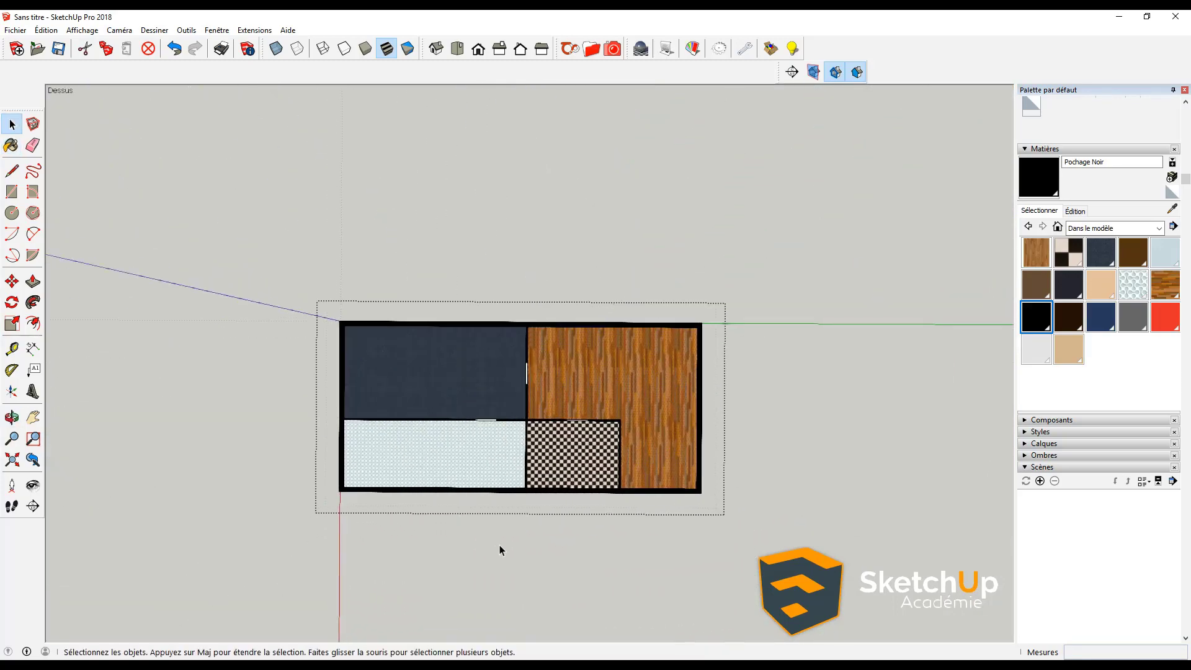
scroll(497, 528, up, 2)
middle_drag(492, 500, 604, 422)
scroll(578, 422, up, 1)
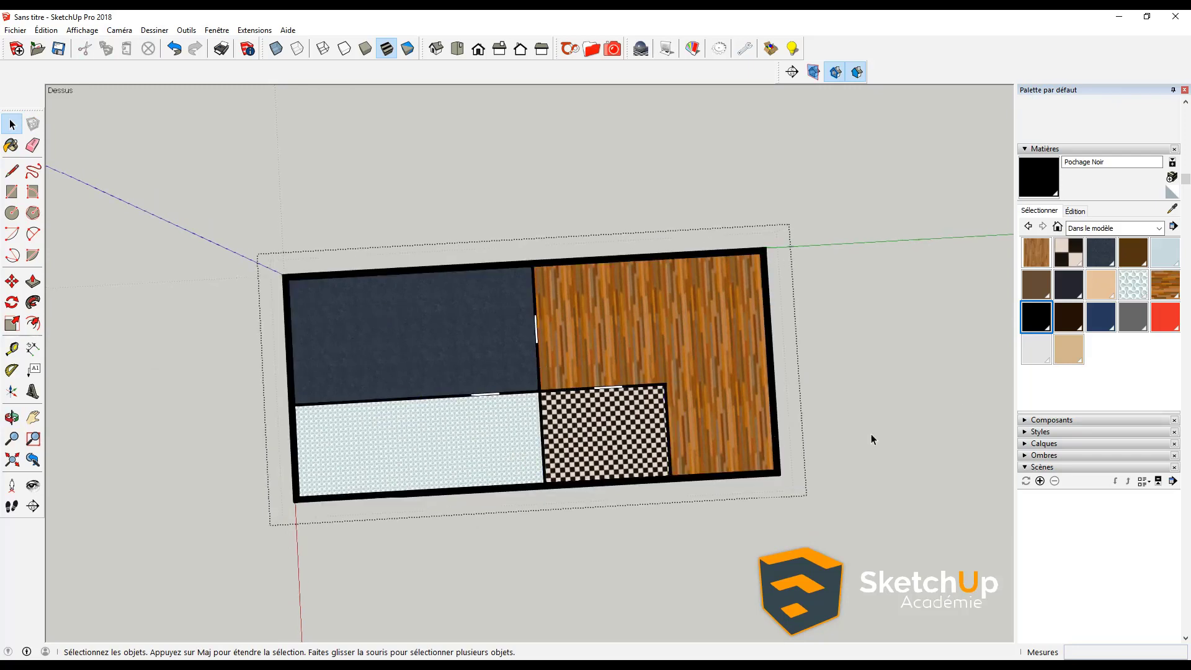
middle_drag(626, 534, 908, 222)
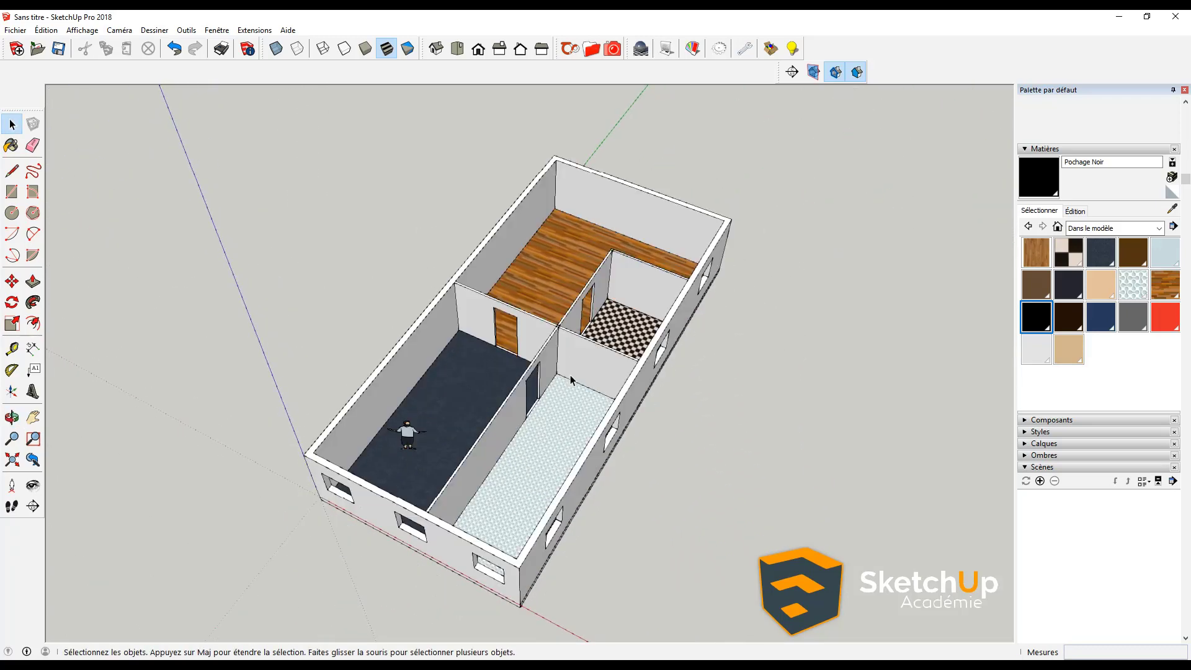
middle_drag(571, 374, 656, 365)
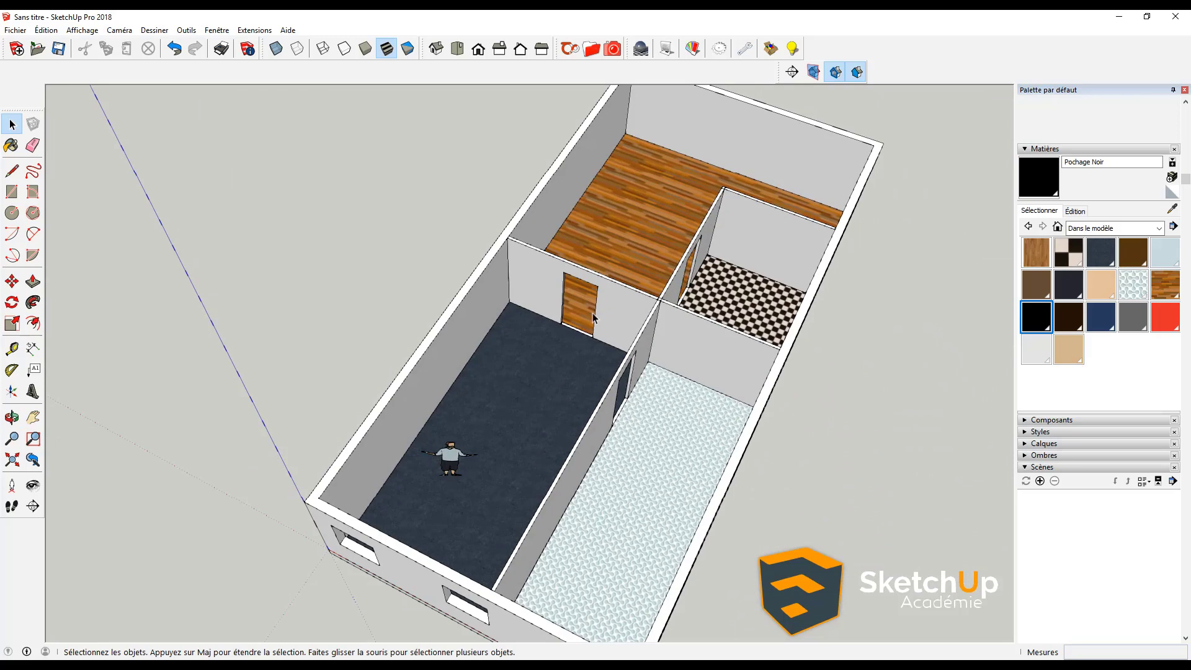
middle_drag(671, 331, 524, 297)
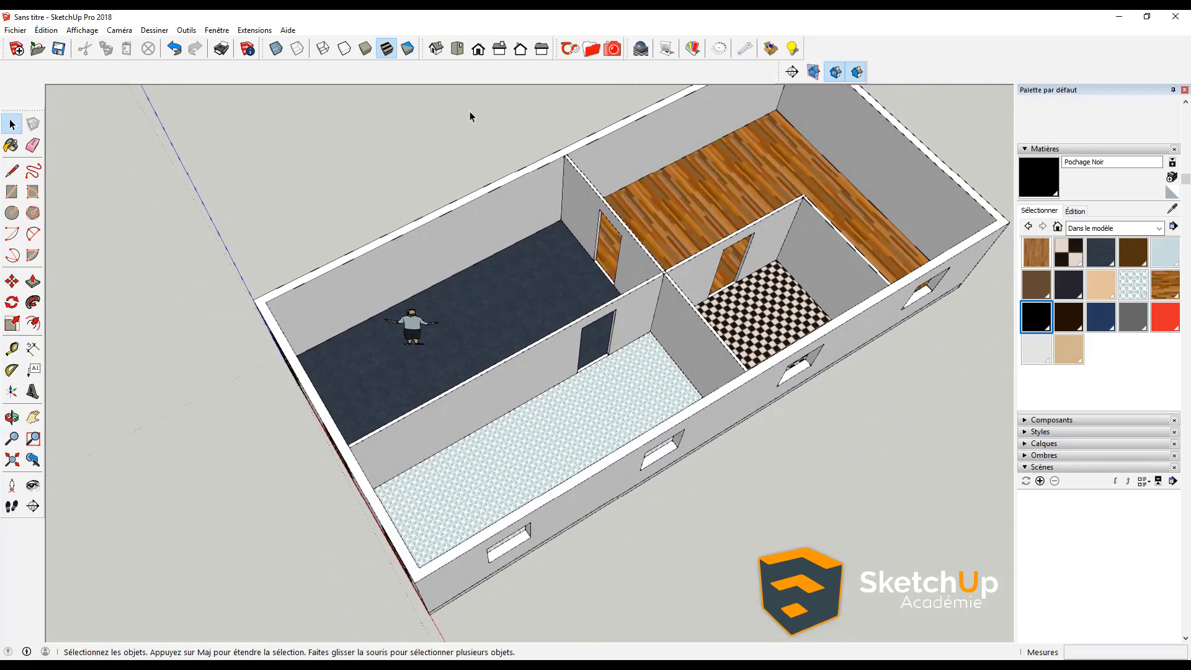
- Attach a leader text to the dark blue room's floor from outside the group, keeping the default label Plancher
click(34, 371)
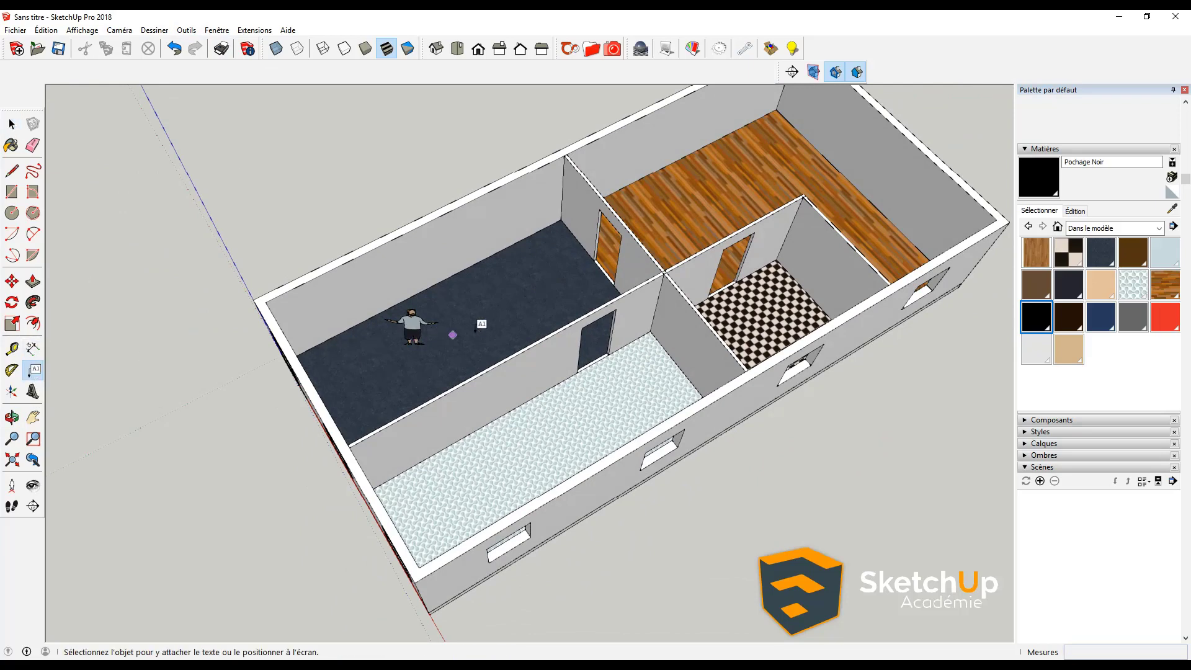
click(444, 272)
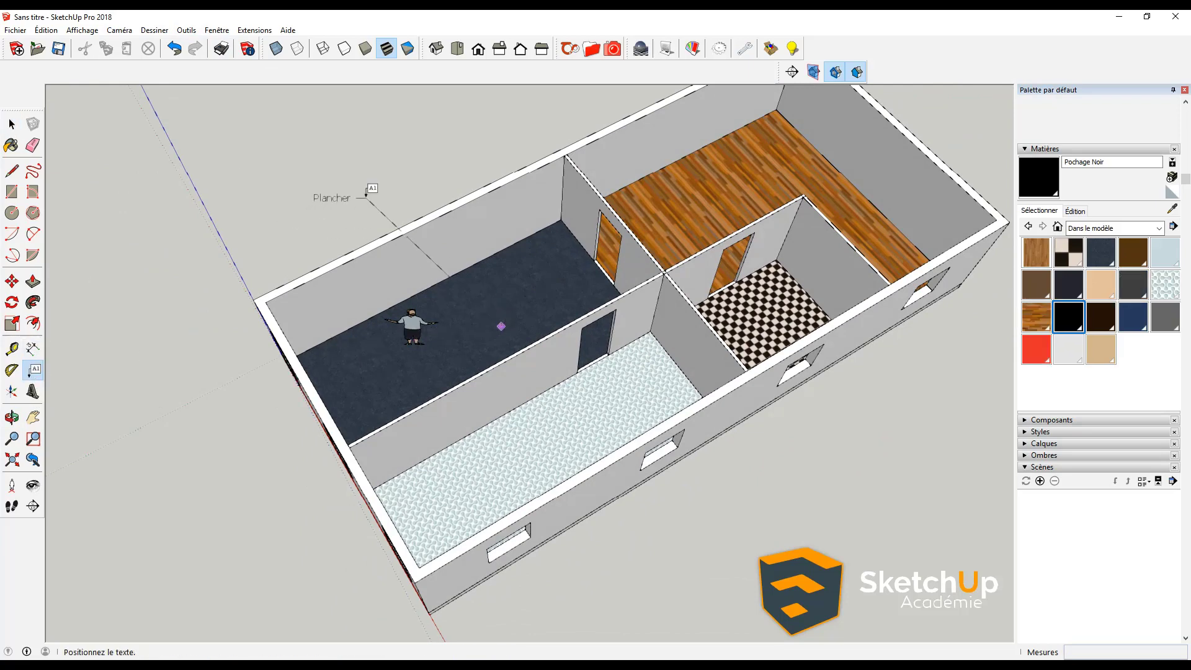
click(364, 208)
scroll(364, 210, up, 2)
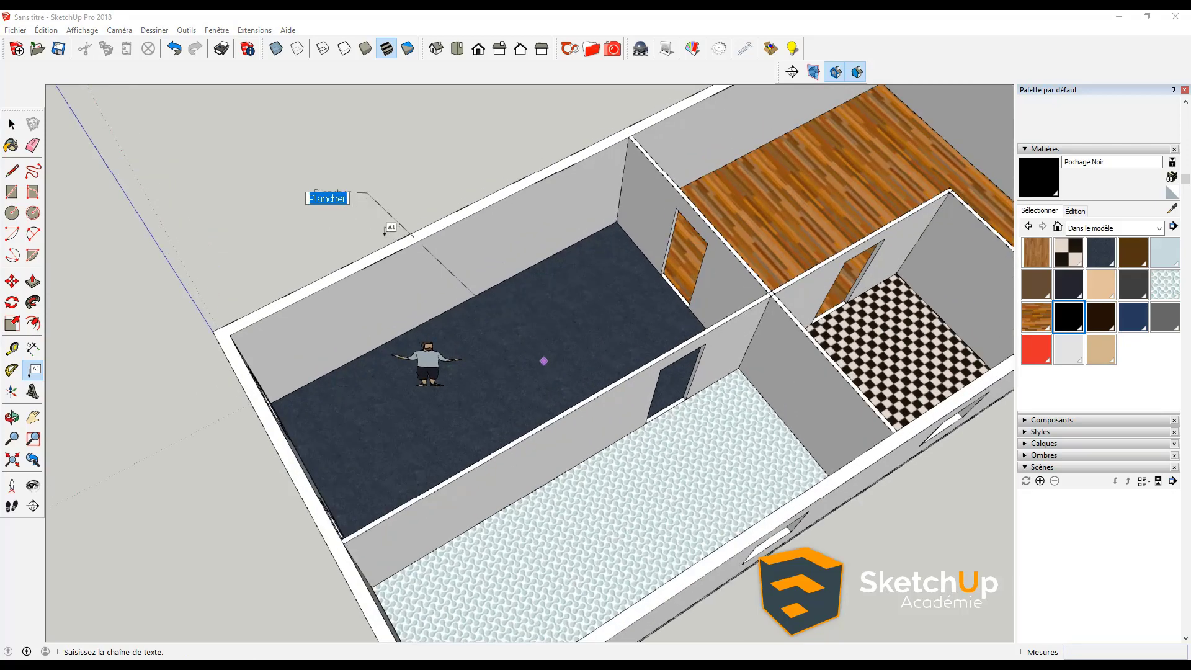
middle_drag(484, 335, 434, 305)
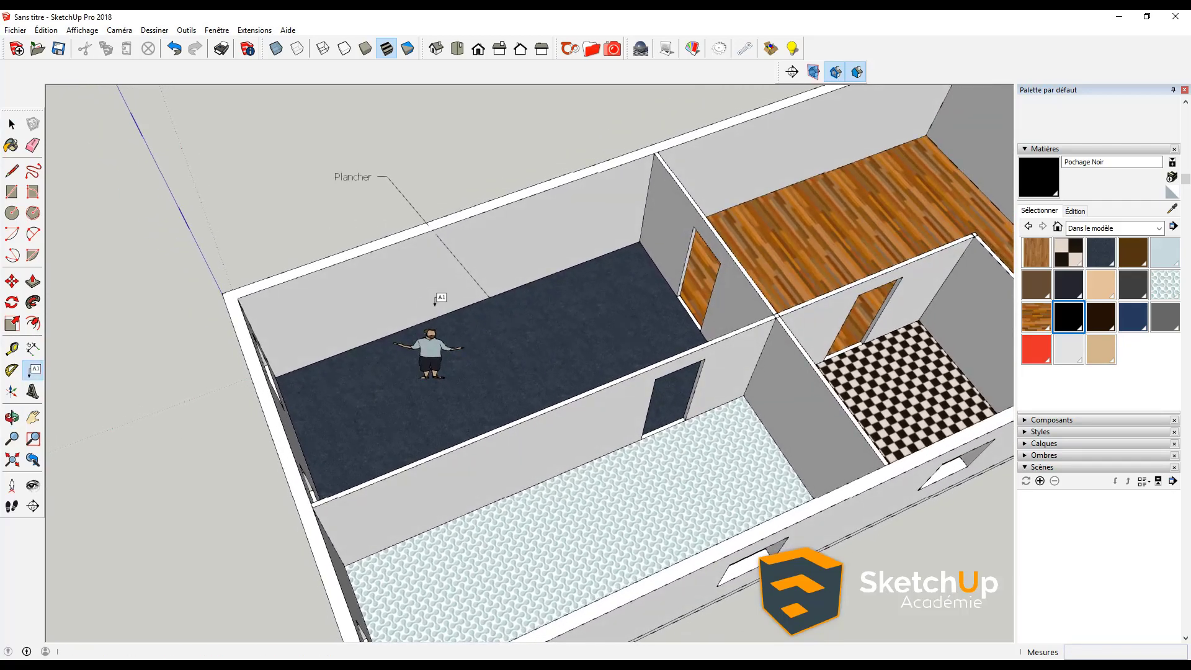
- Inside the floor group, try a surface-area text directly on the dark blue floor face and delete it
key(space)
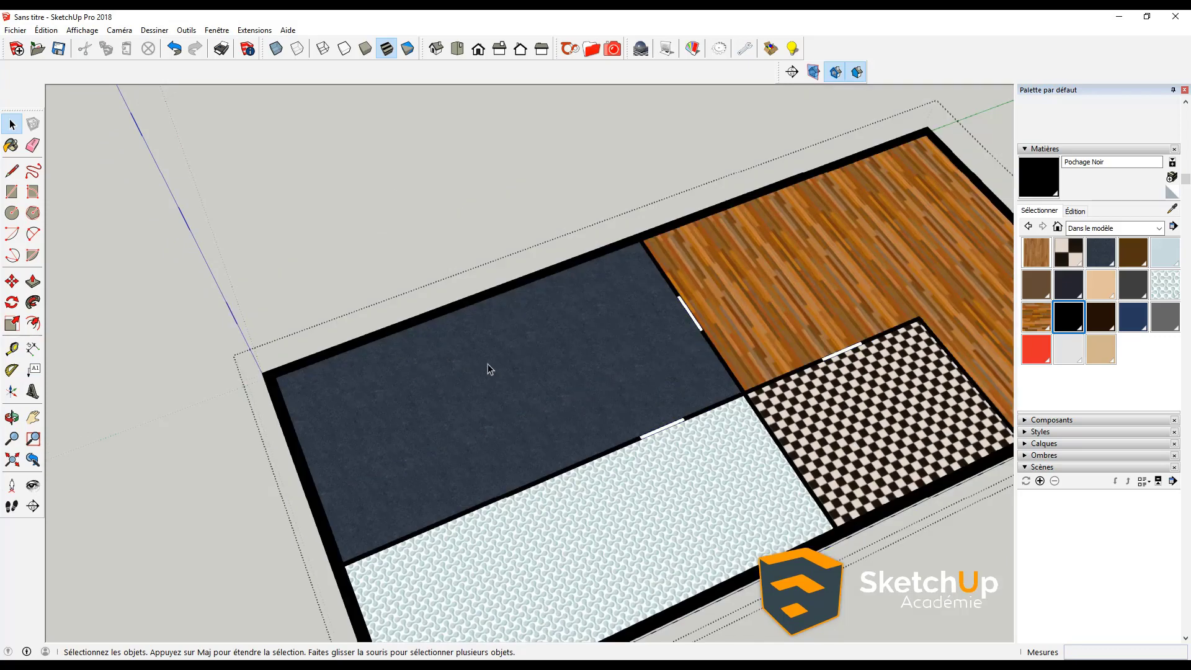
click(32, 370)
double_click(510, 397)
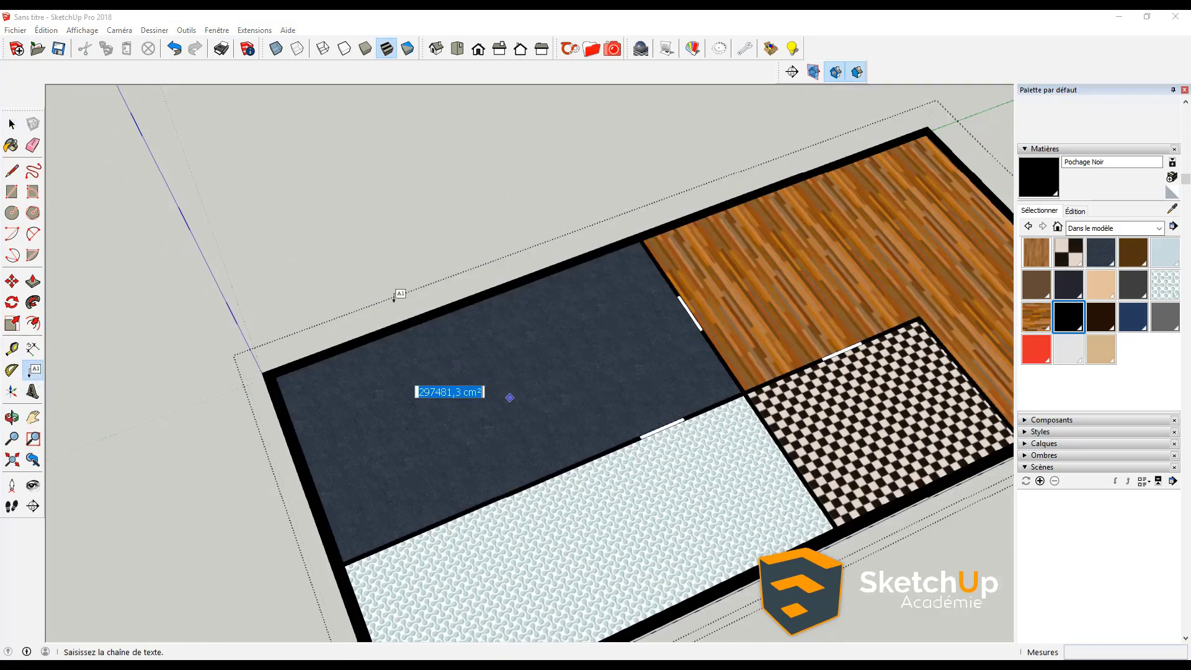
key(Escape)
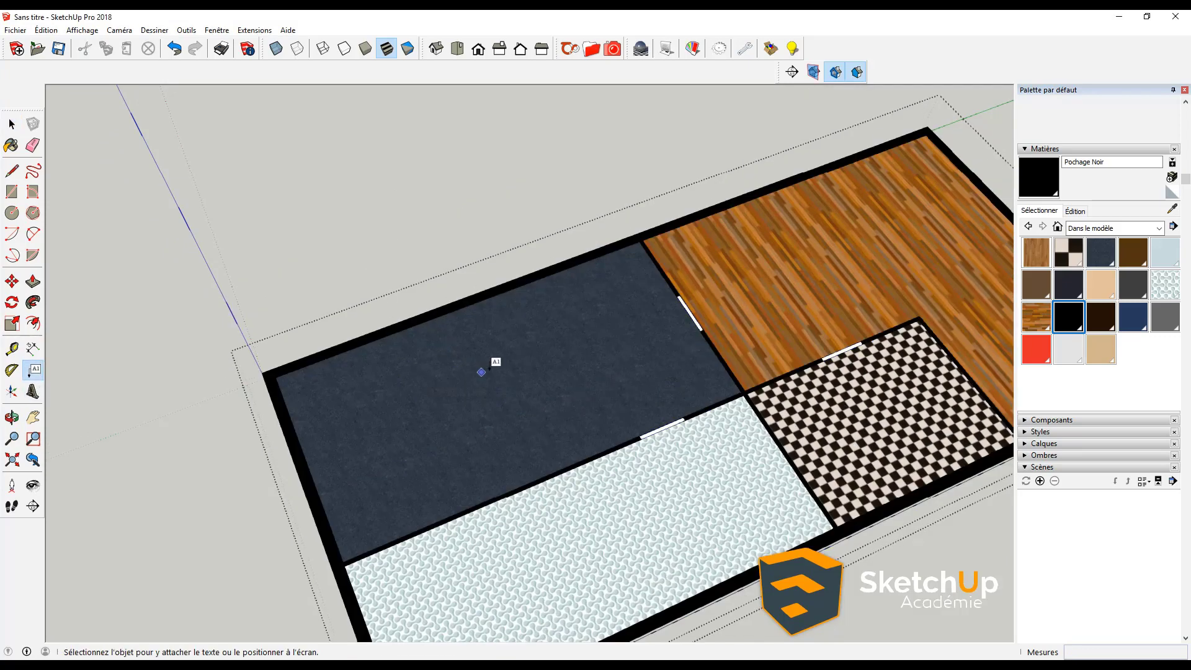
key(space)
click(451, 394)
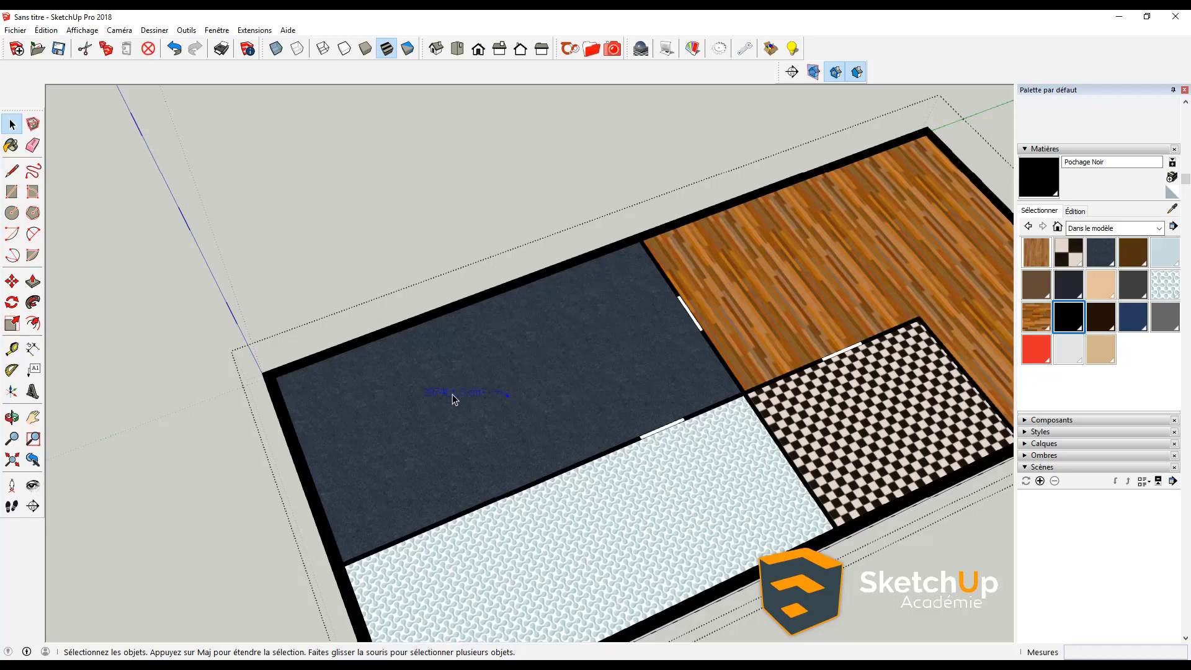
key(Delete)
- Attach a leader text to the dark blue floor face, place it outside the house and clear its default area text
click(32, 369)
click(515, 384)
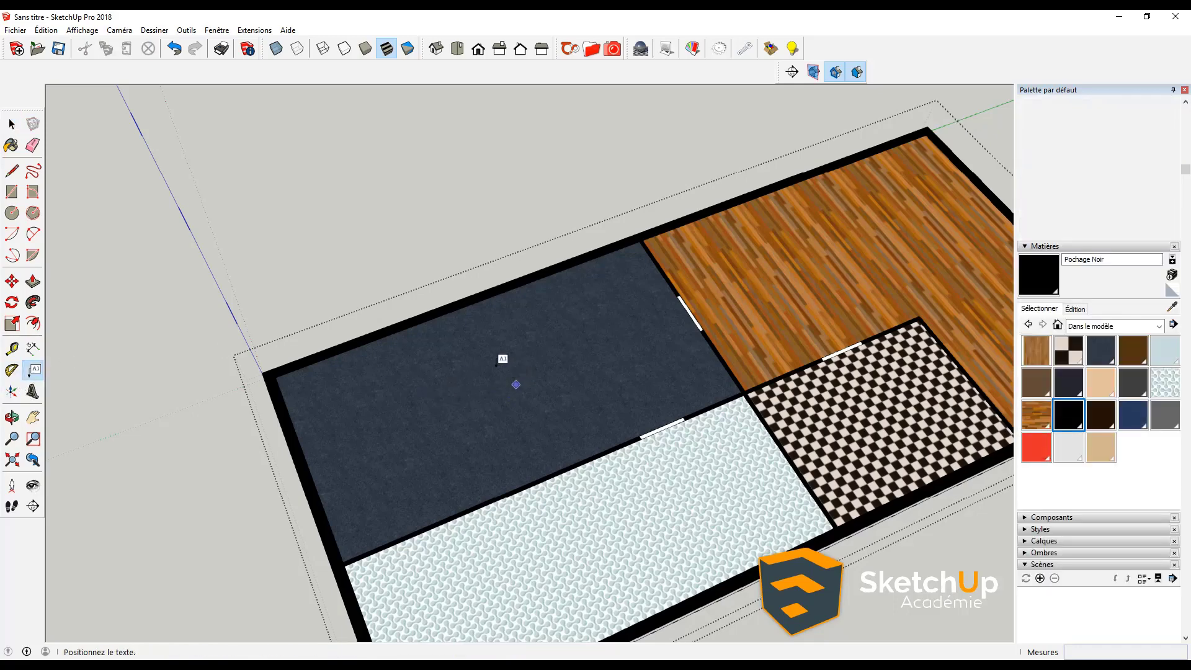
click(363, 276)
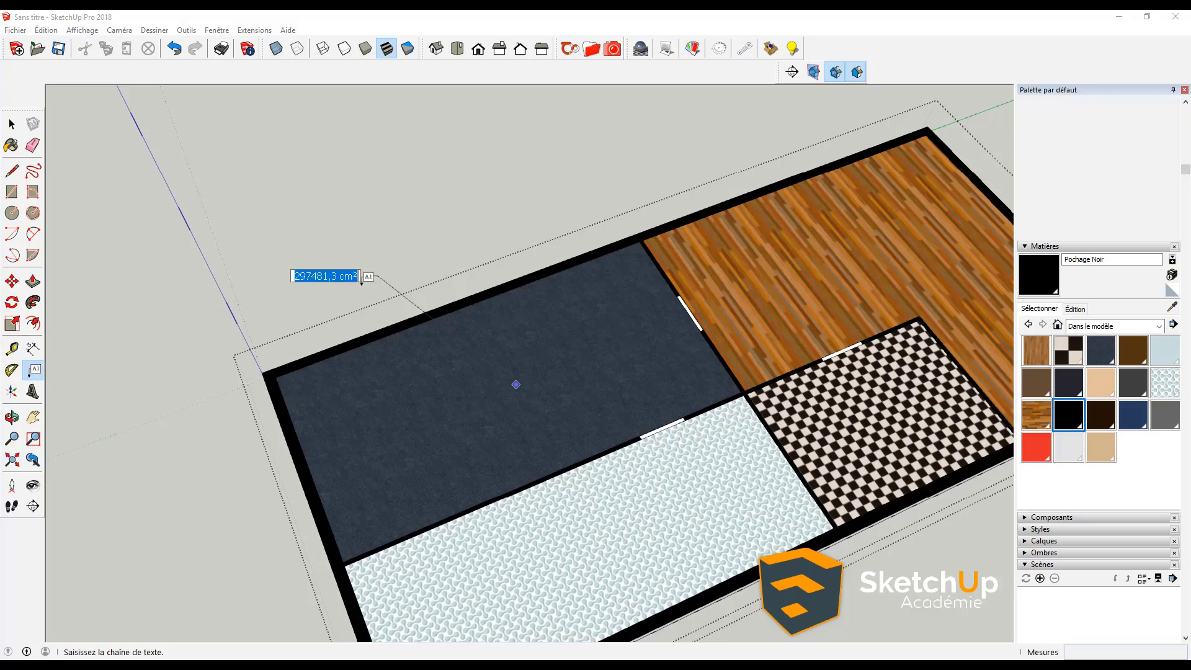
key(BackSpace)
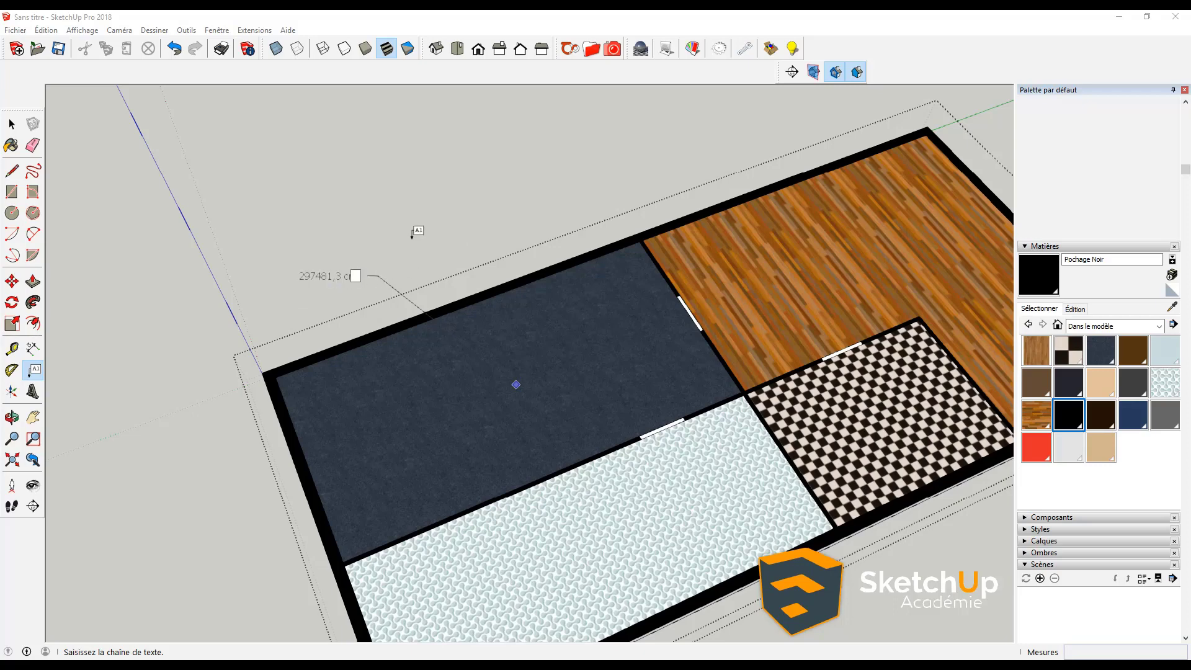
click(406, 243)
middle_drag(407, 290, 341, 274)
- Erase the empty leader text in the floor group and the Plancher label outside it
key(e)
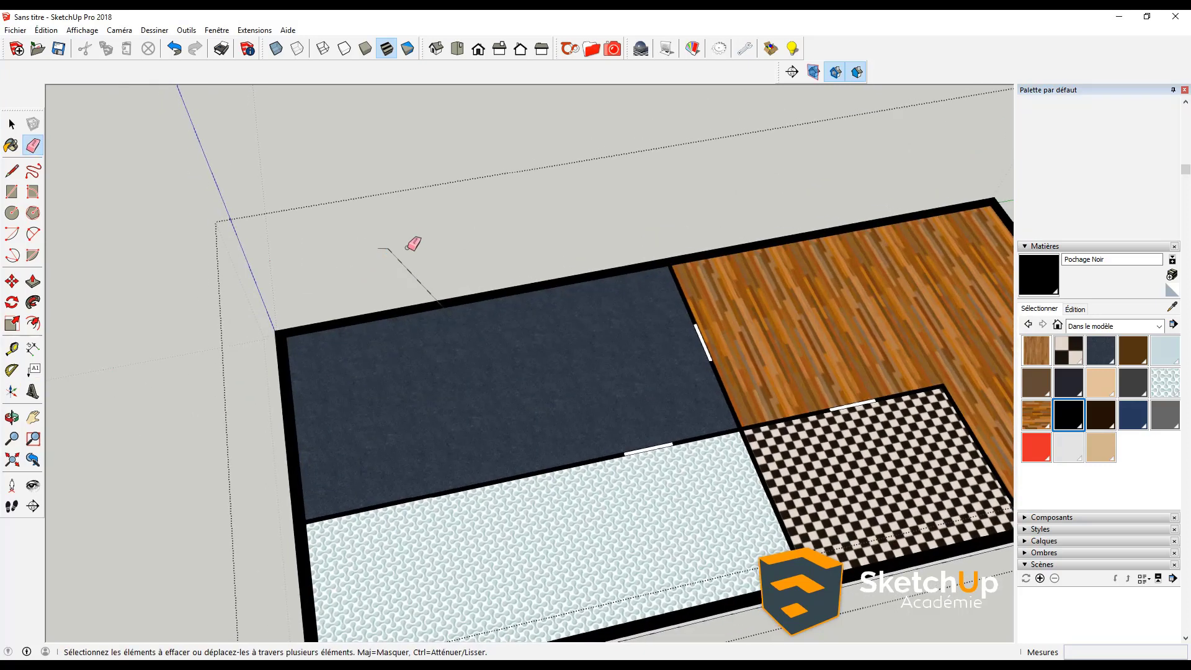
click(389, 248)
mouse_move(391, 239)
middle_down()
mouse_move(519, 281)
mouse_move(471, 347)
middle_up()
key(space)
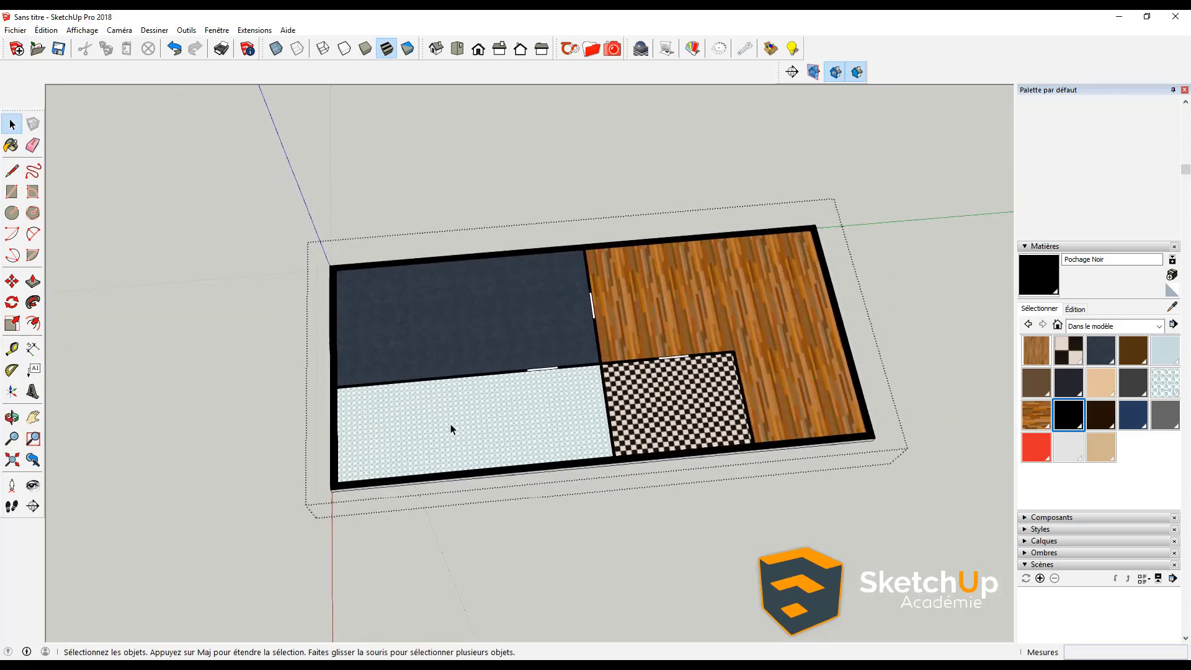
click(528, 554)
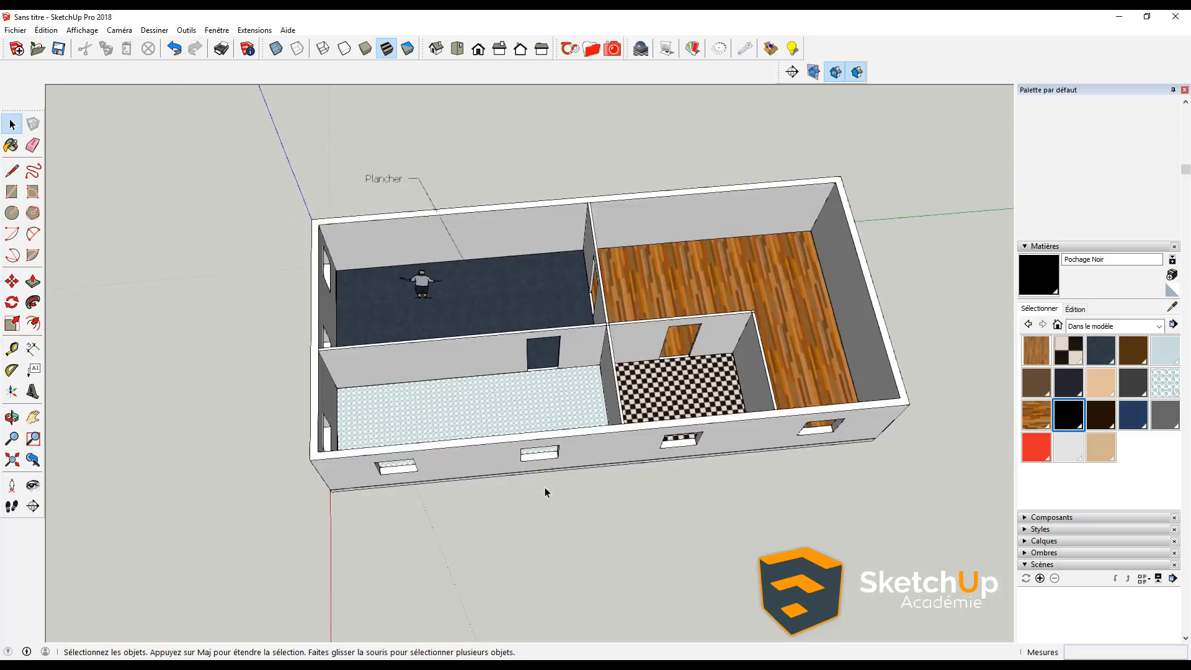
middle_drag(545, 486, 396, 239)
key(e)
drag(398, 179, 428, 189)
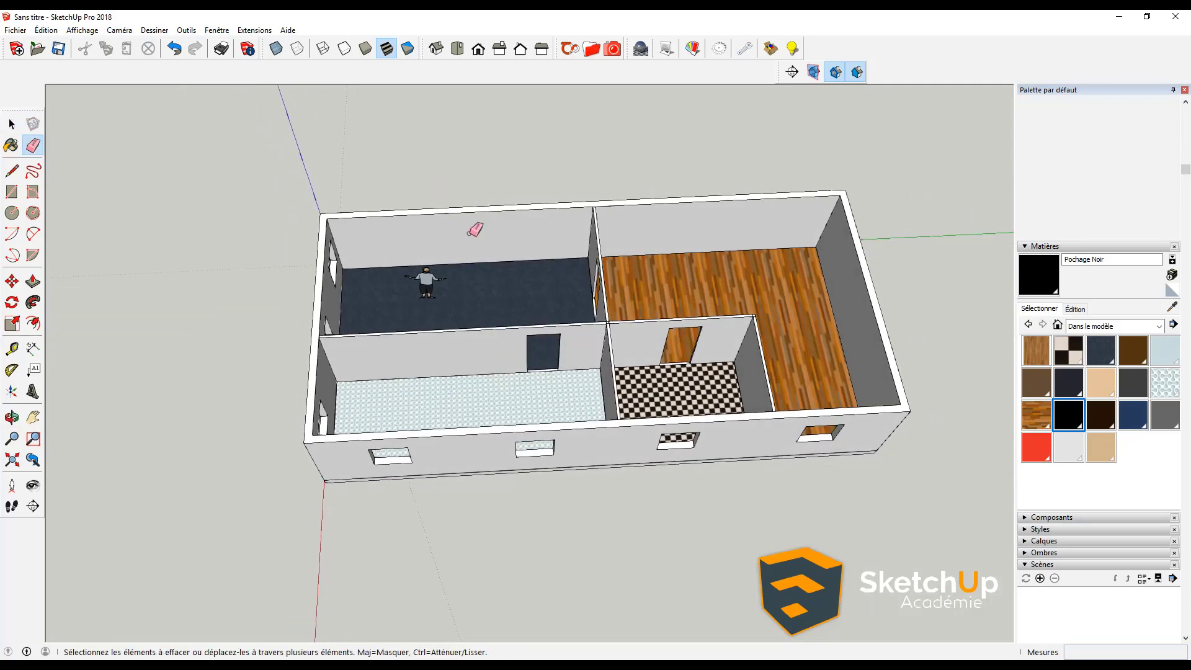
key(space)
mouse_move(626, 344)
middle_down()
mouse_move(643, 409)
mouse_move(771, 334)
middle_up()
scroll(644, 409, up, 1)
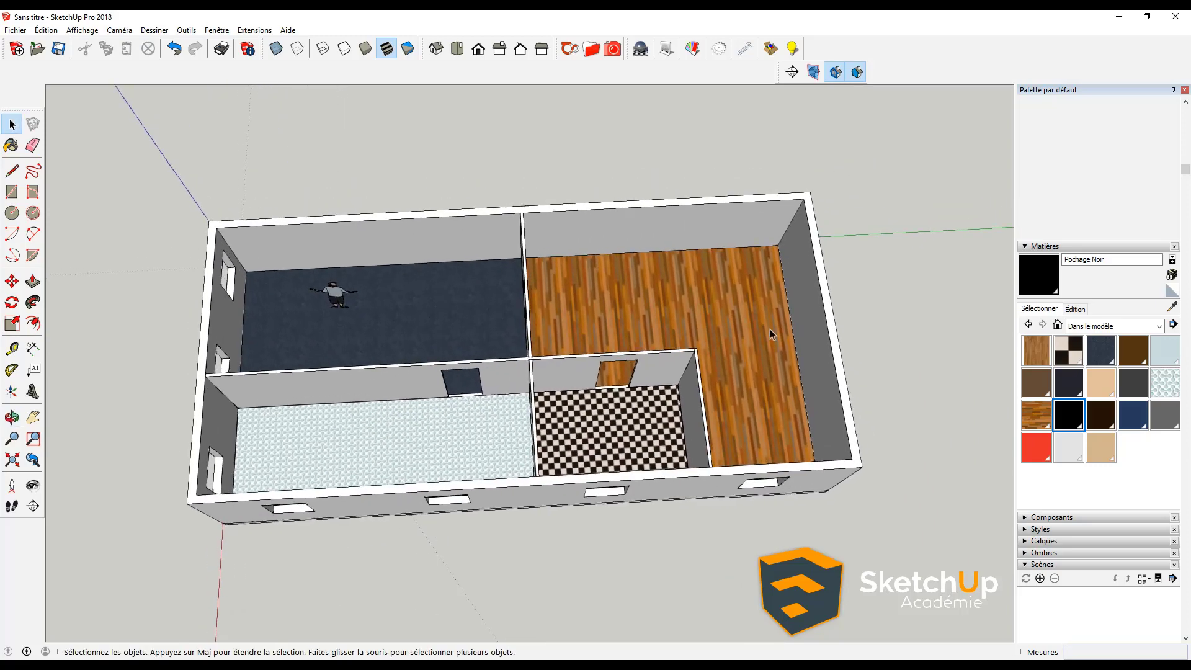
- Collapse the materials settings, show the scene settings and switch the camera to the standard top view
click(1047, 248)
click(1042, 305)
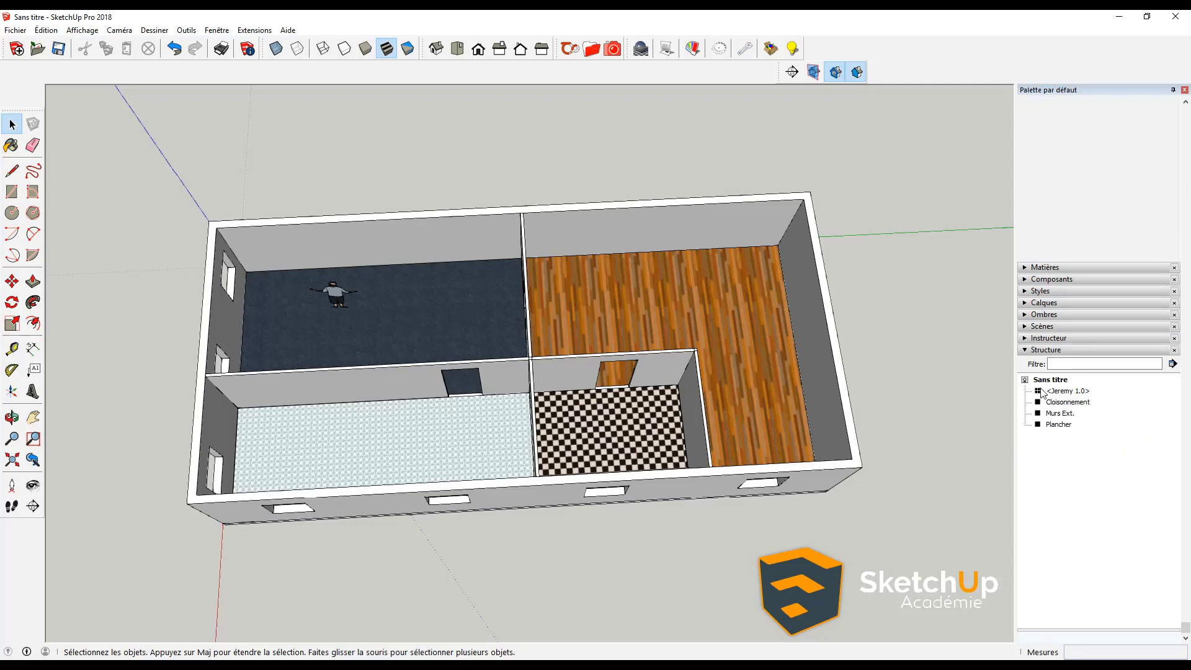
click(1044, 325)
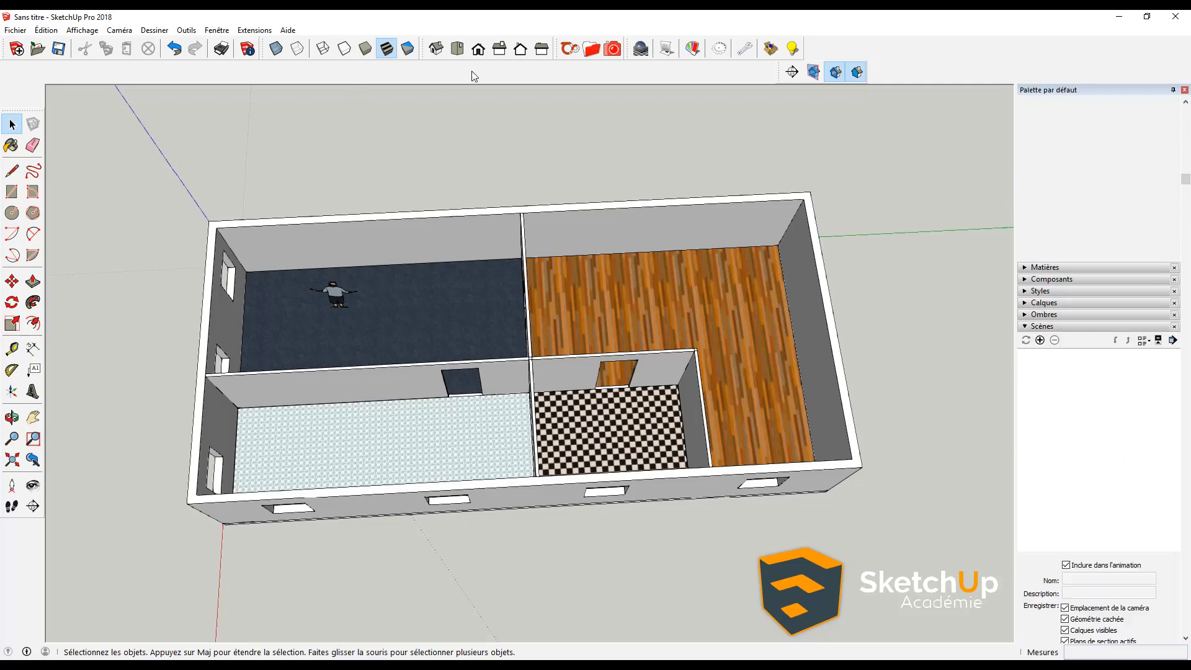
click(457, 49)
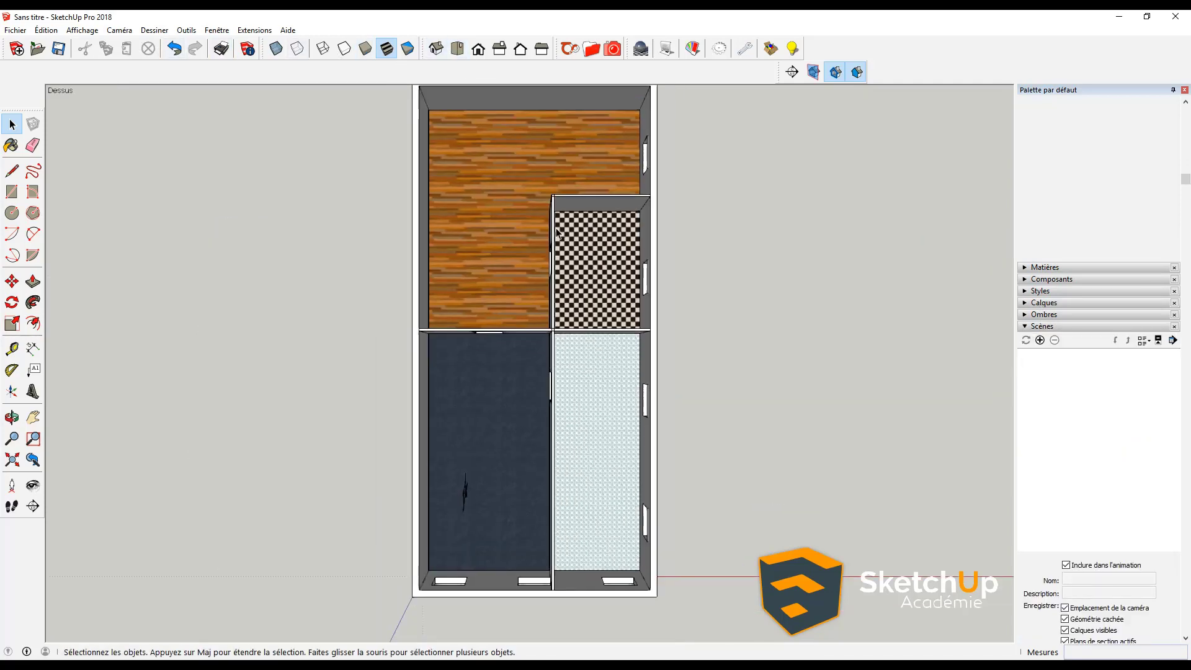
- Switch the camera to parallel projection and set the standard top view of the house
scroll(552, 228, down, 2)
scroll(549, 224, up, 1)
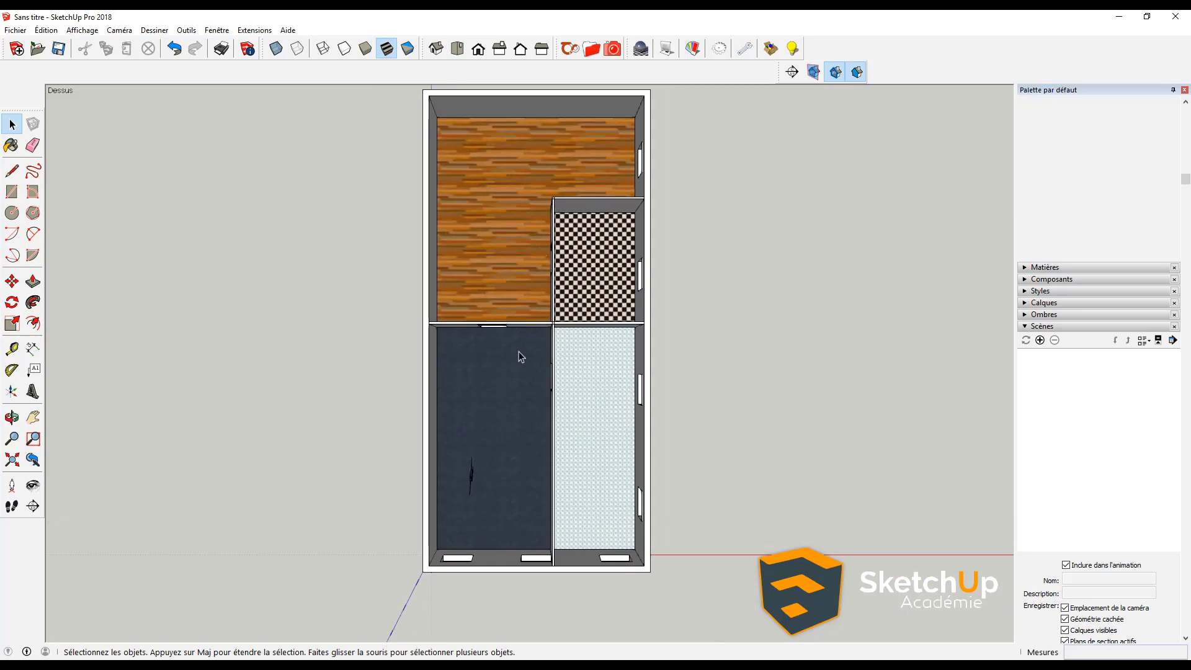
middle_drag(612, 496, 626, 428)
click(119, 30)
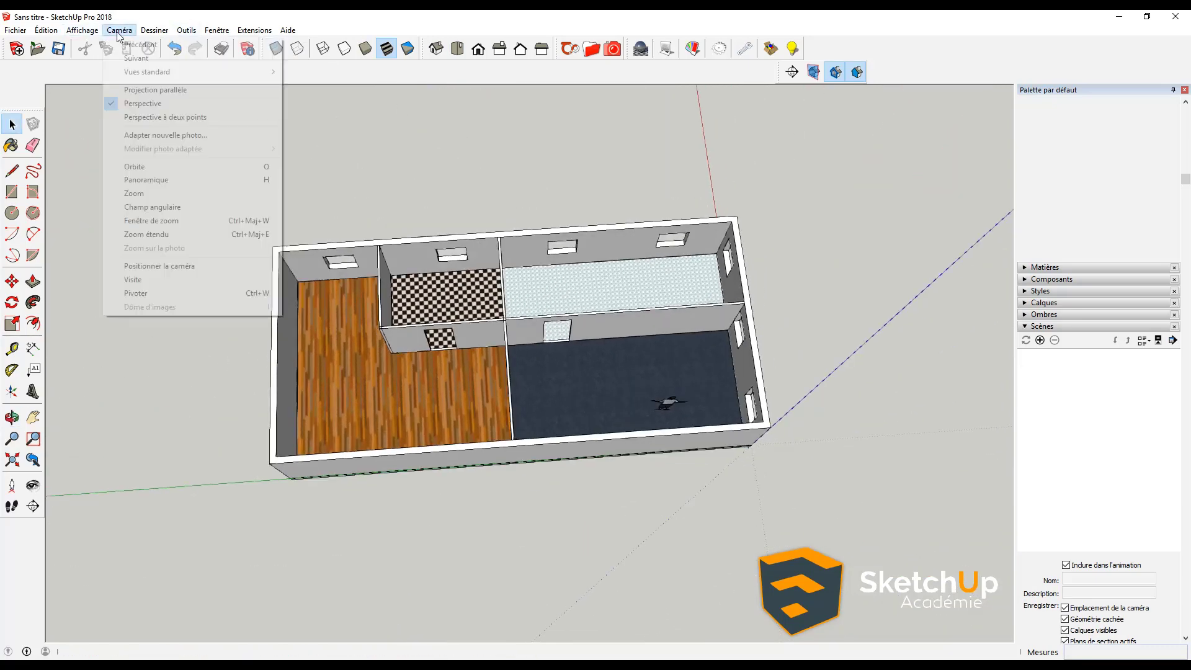
click(141, 90)
middle_drag(598, 300, 462, 343)
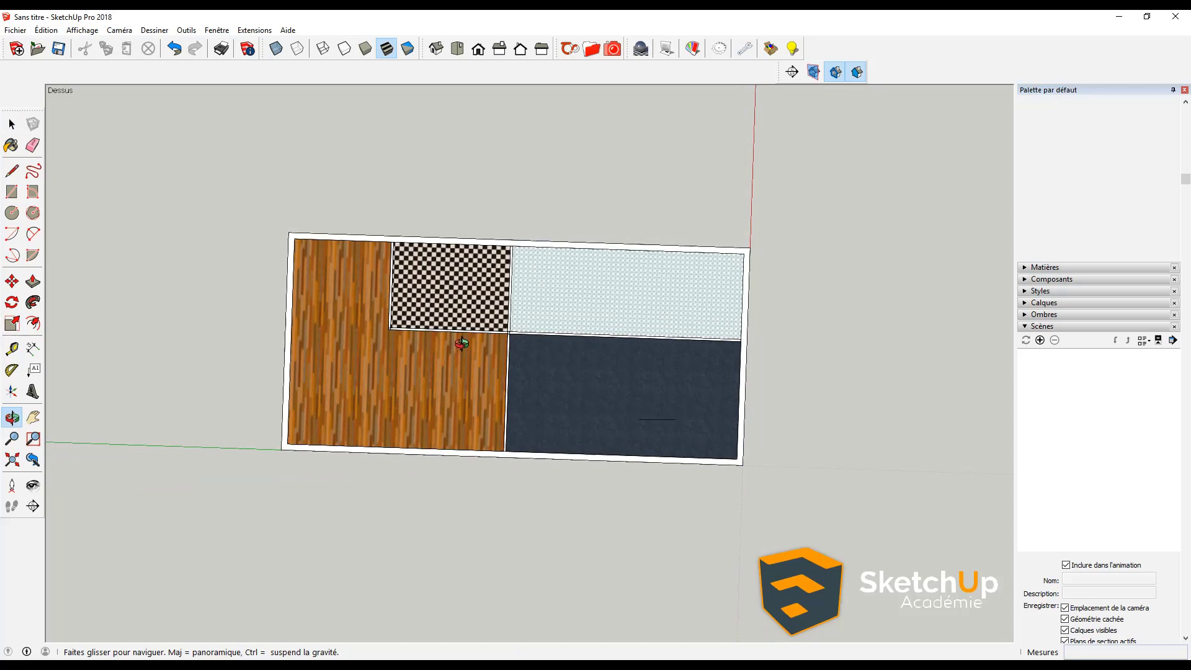
key(space)
click(457, 48)
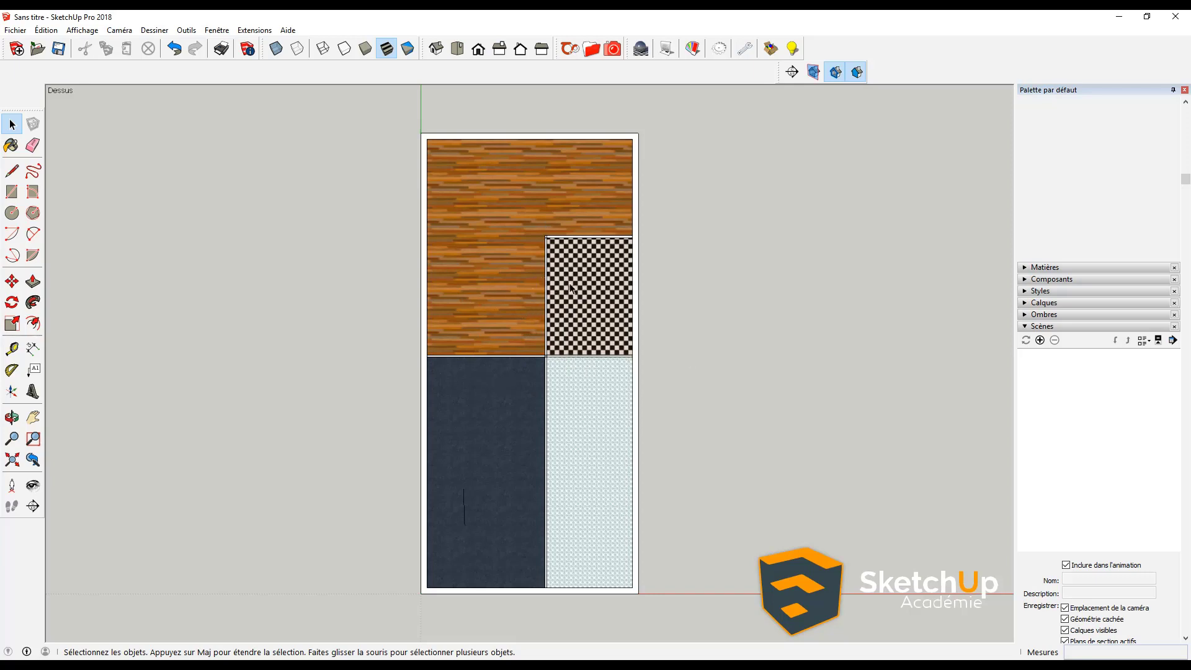
- Rotate the entire house and the figure 90° clockwise about the corner at the origin and view the plan from above
click(549, 363)
middle_drag(489, 526, 479, 589)
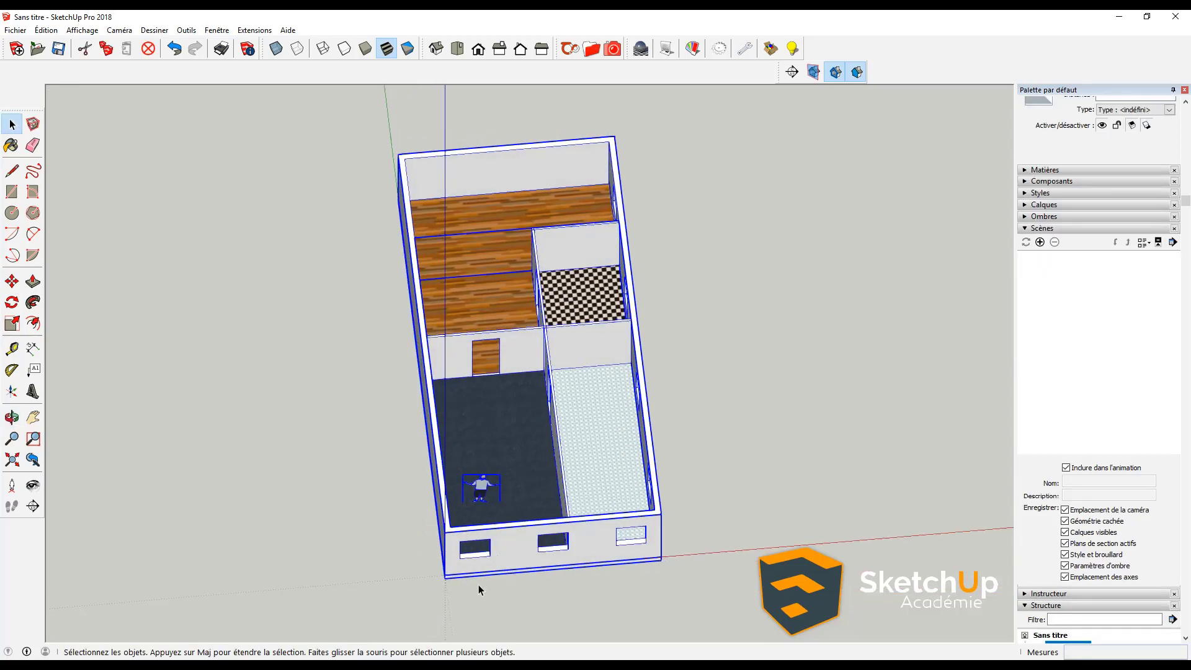
key(q)
click(446, 577)
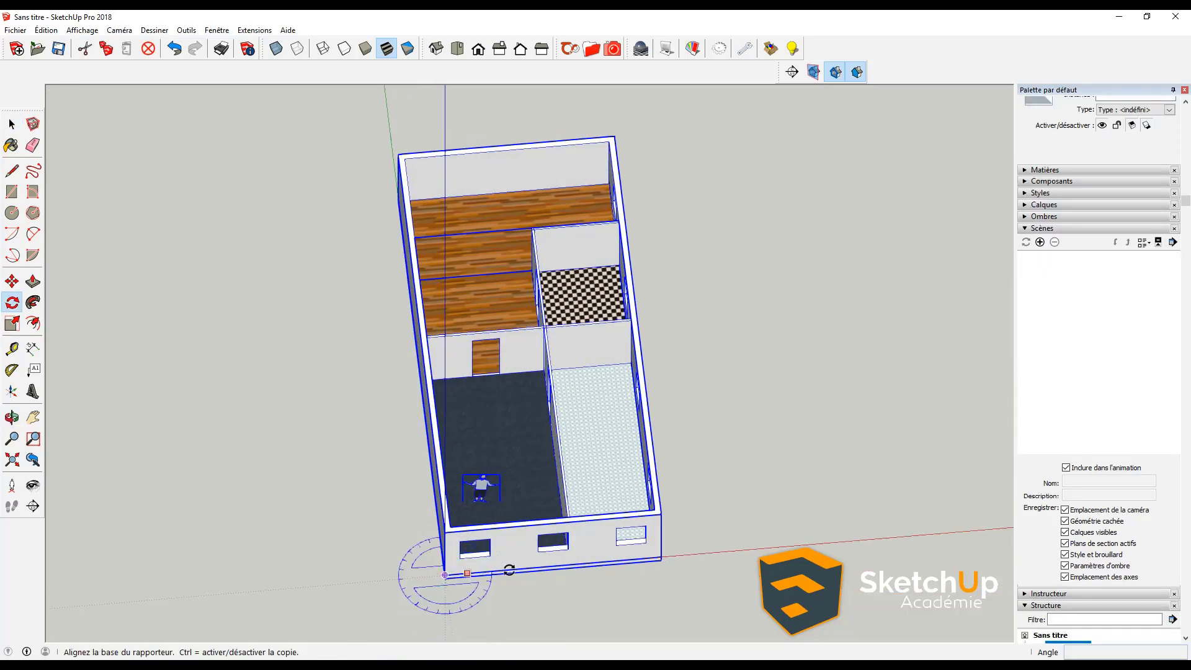
click(555, 563)
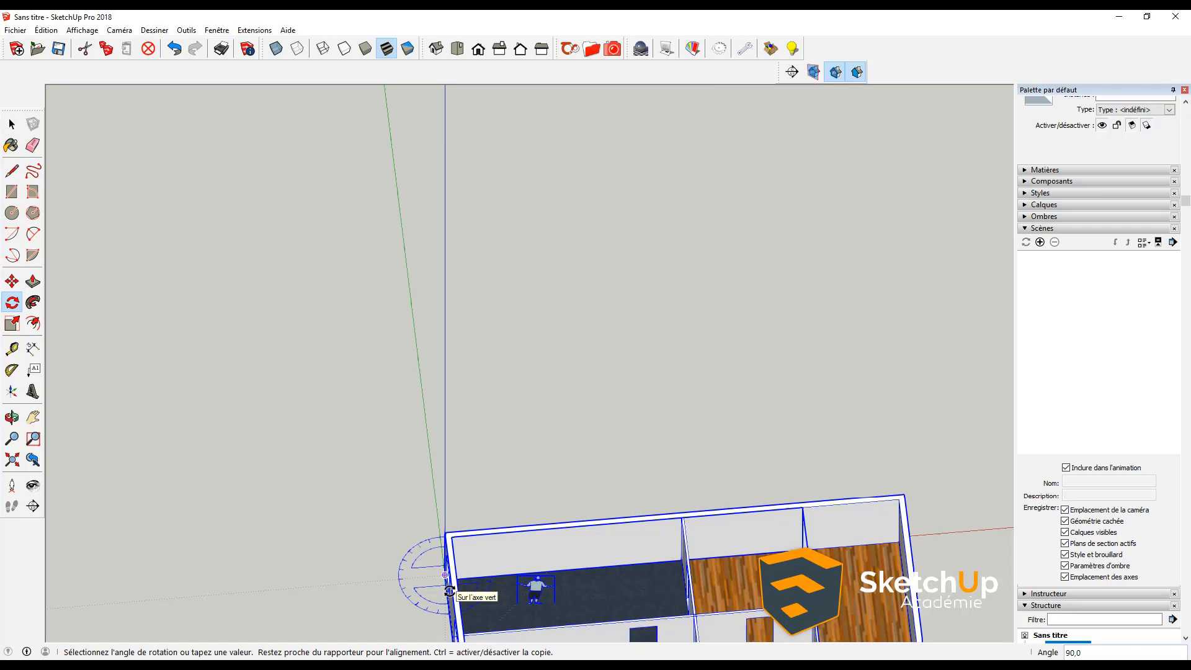
click(448, 589)
scroll(449, 589, down, 3)
key(space)
click(457, 49)
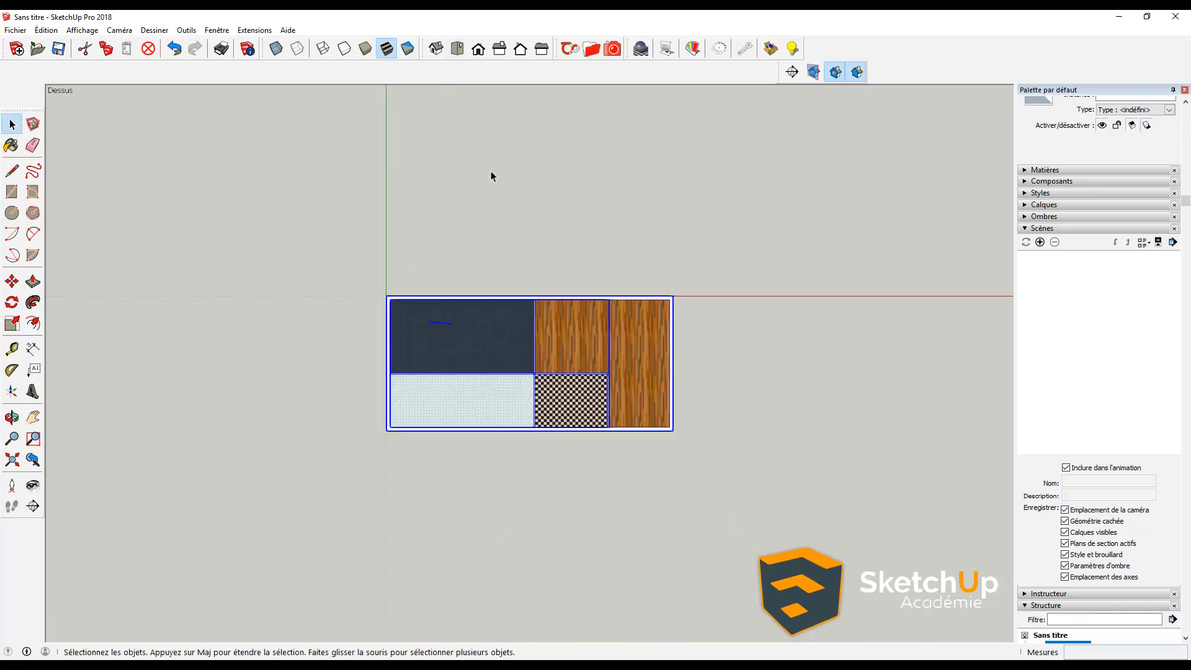
scroll(463, 344, up, 3)
click(449, 214)
scroll(626, 277, up, 1)
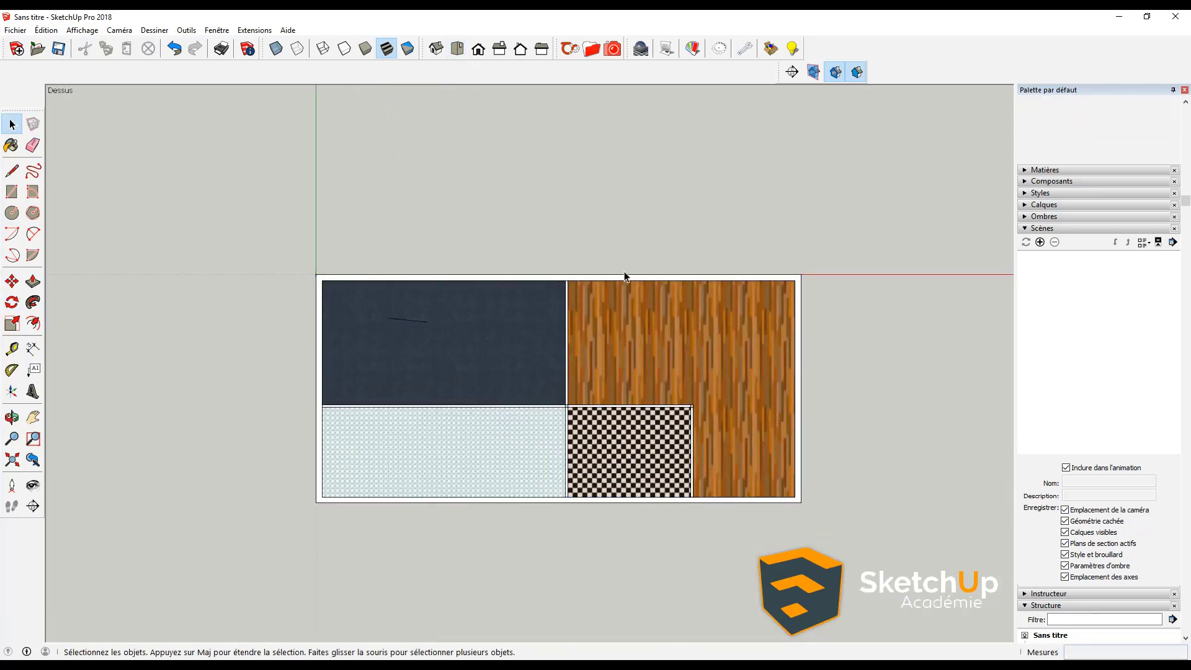
scroll(625, 276, up, 1)
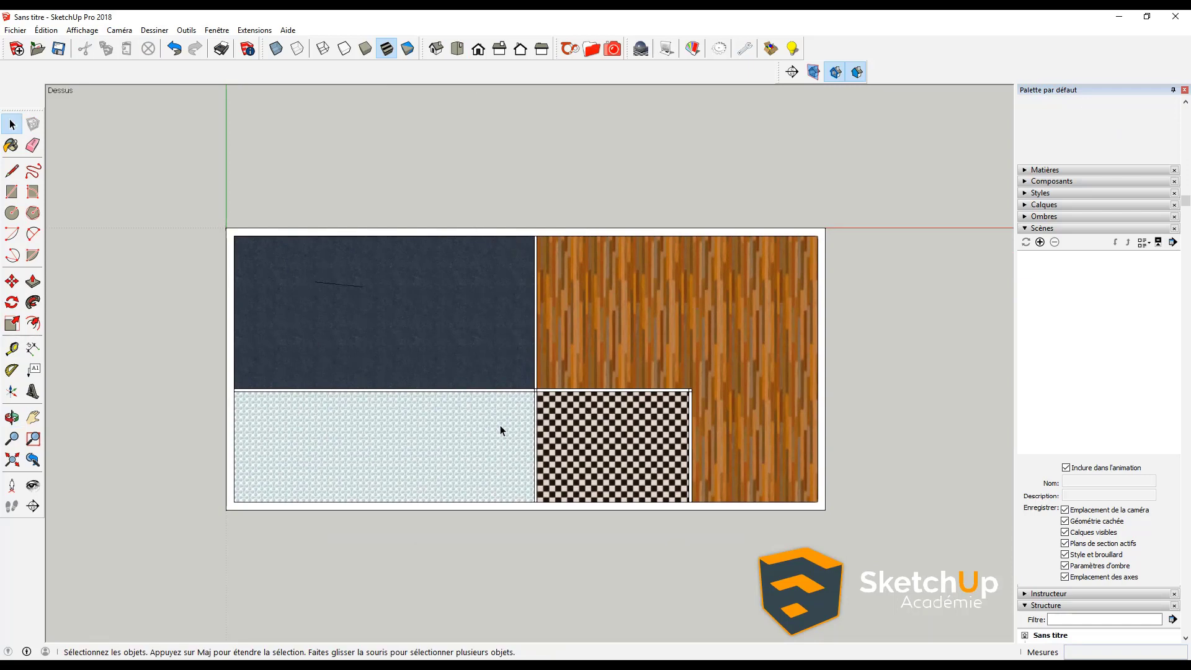
scroll(594, 372, up, 1)
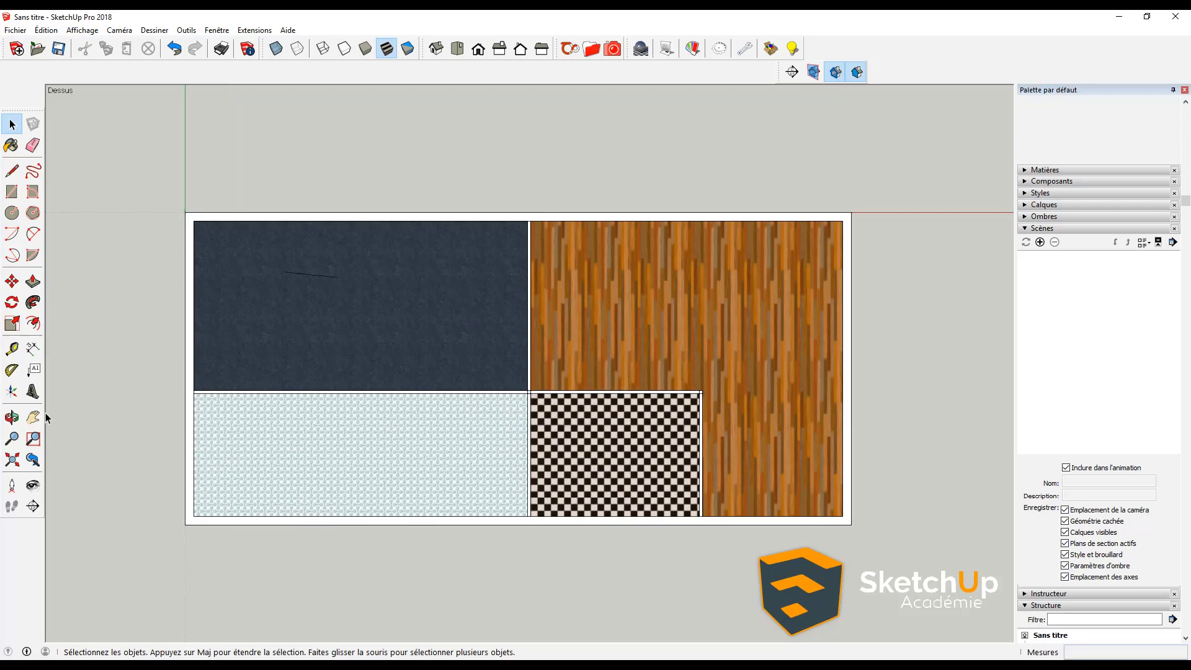
- Place a horizontal section plane through the house walls at window height, keeping the default name and symbol
middle_drag(445, 489, 463, 304)
click(39, 506)
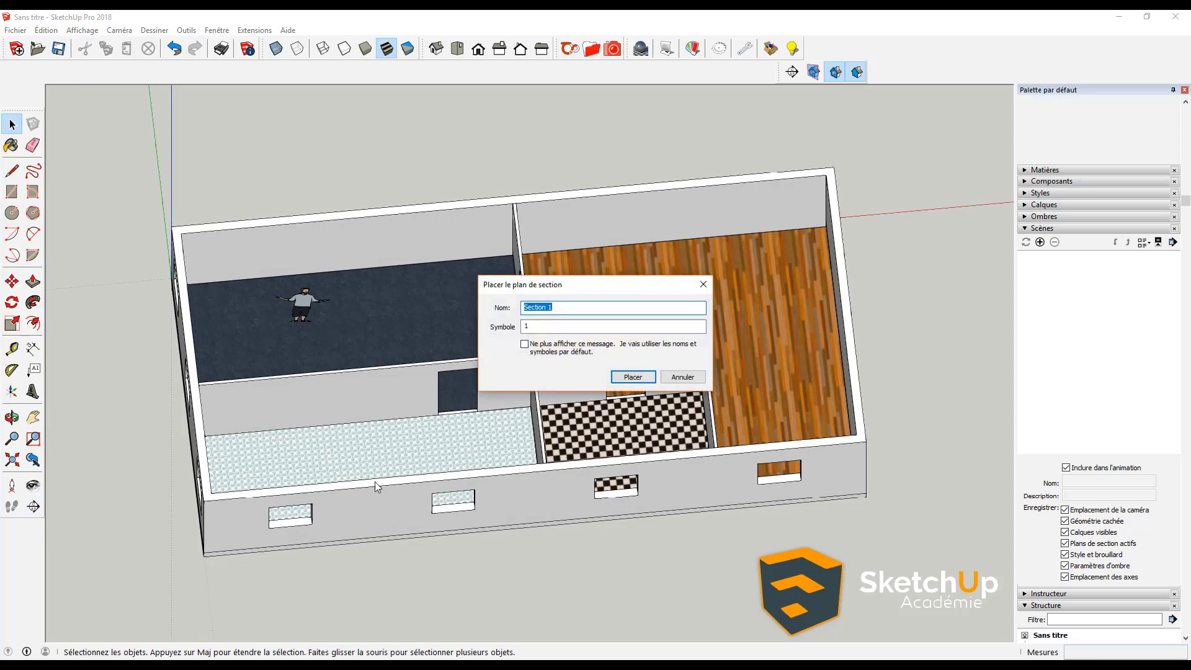
click(684, 376)
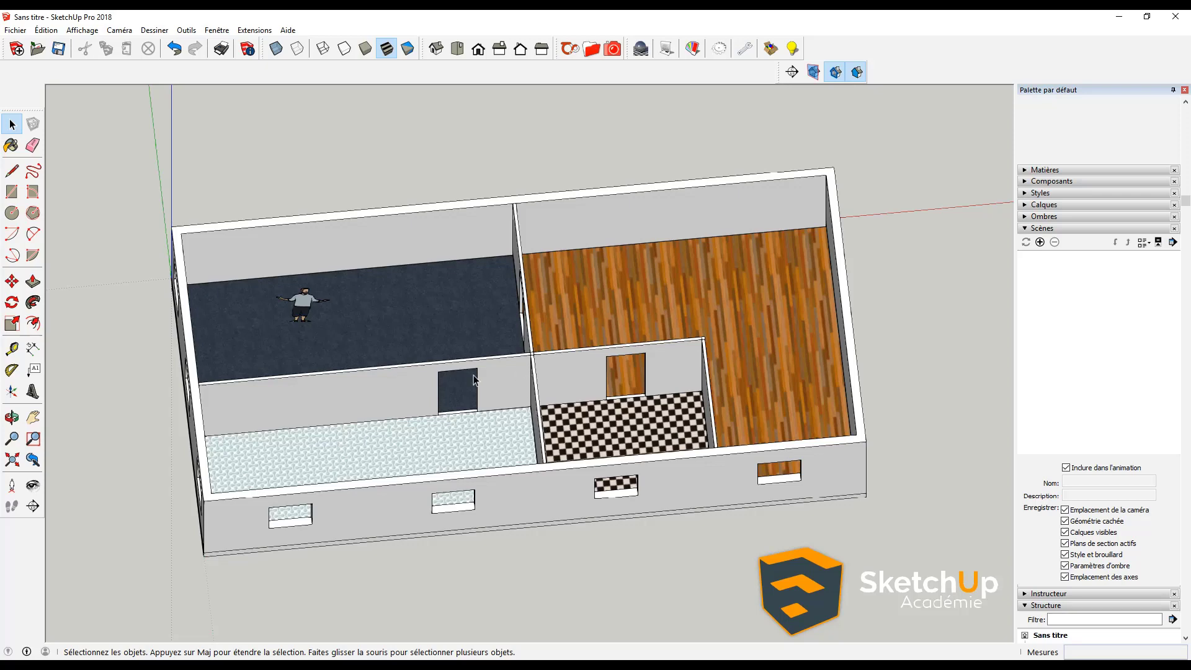
click(34, 507)
click(650, 376)
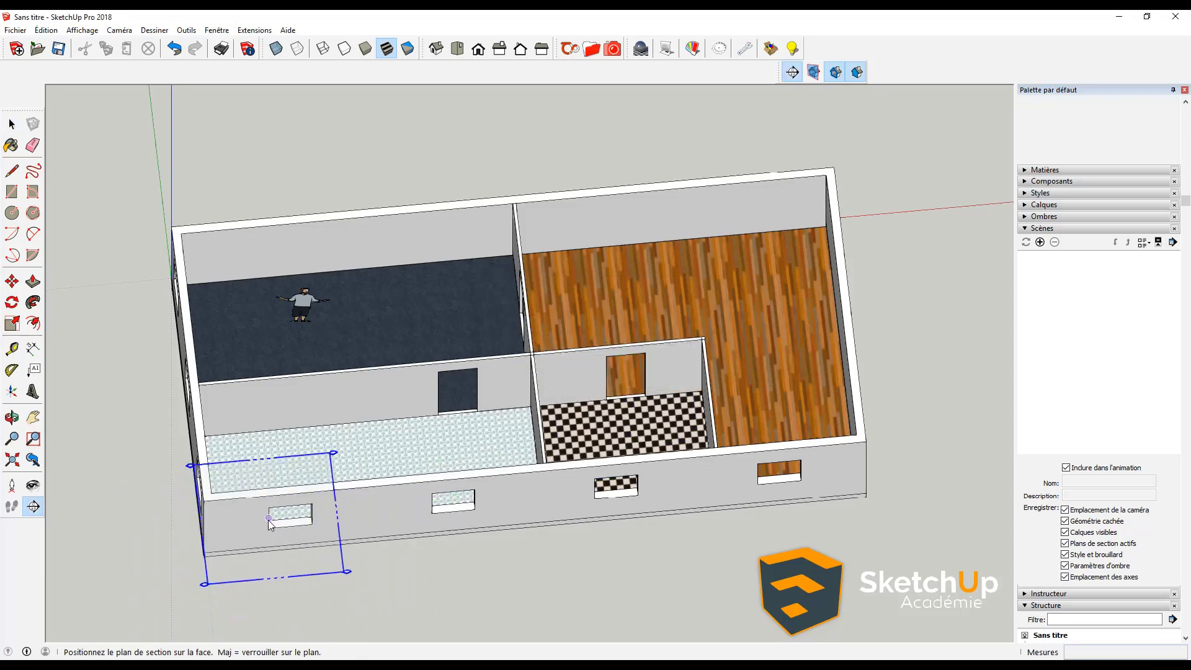
click(227, 565)
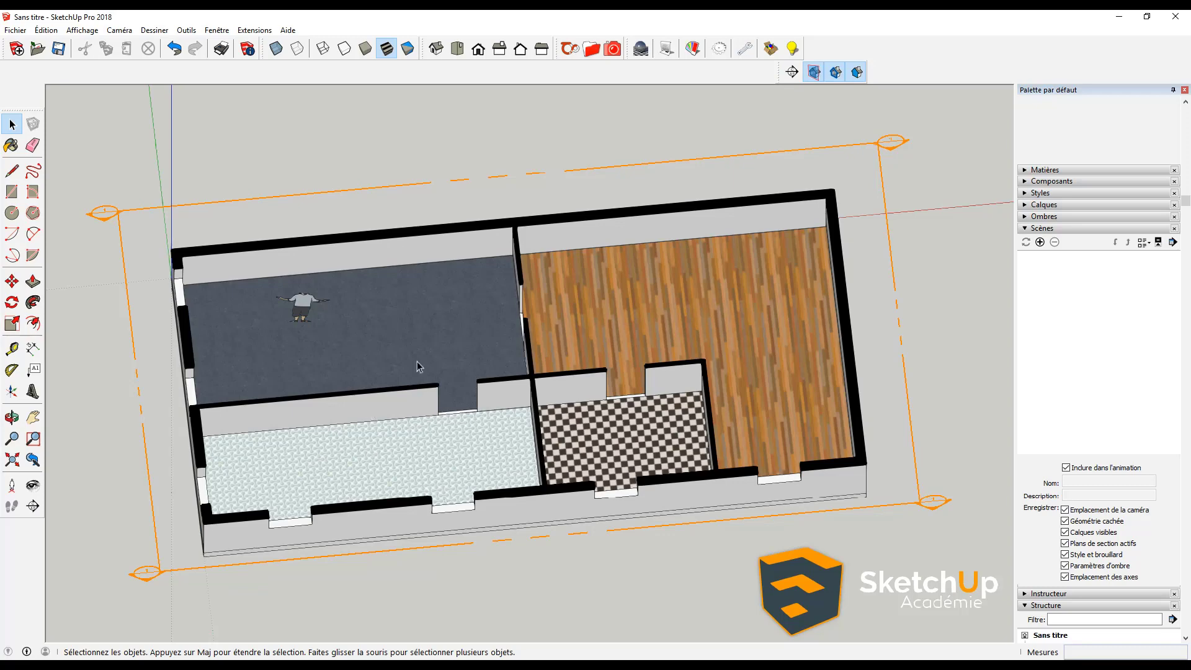
- Align the view with the section plane to look straight down on the cut plan
click(457, 48)
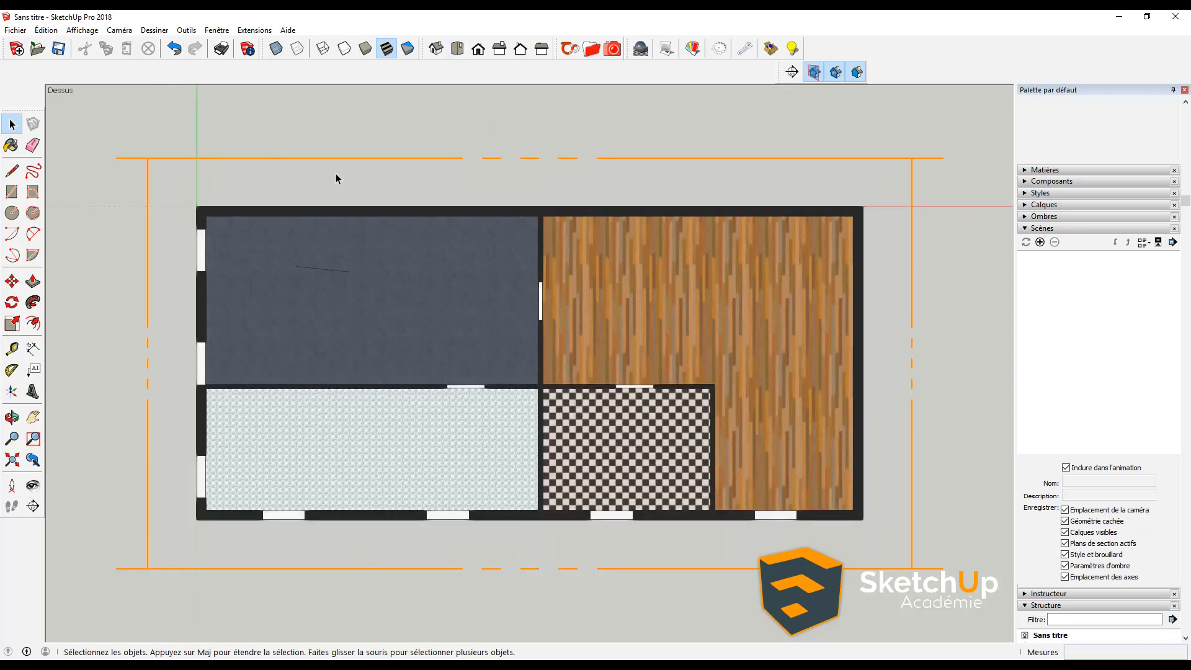
middle_drag(155, 408, 146, 419)
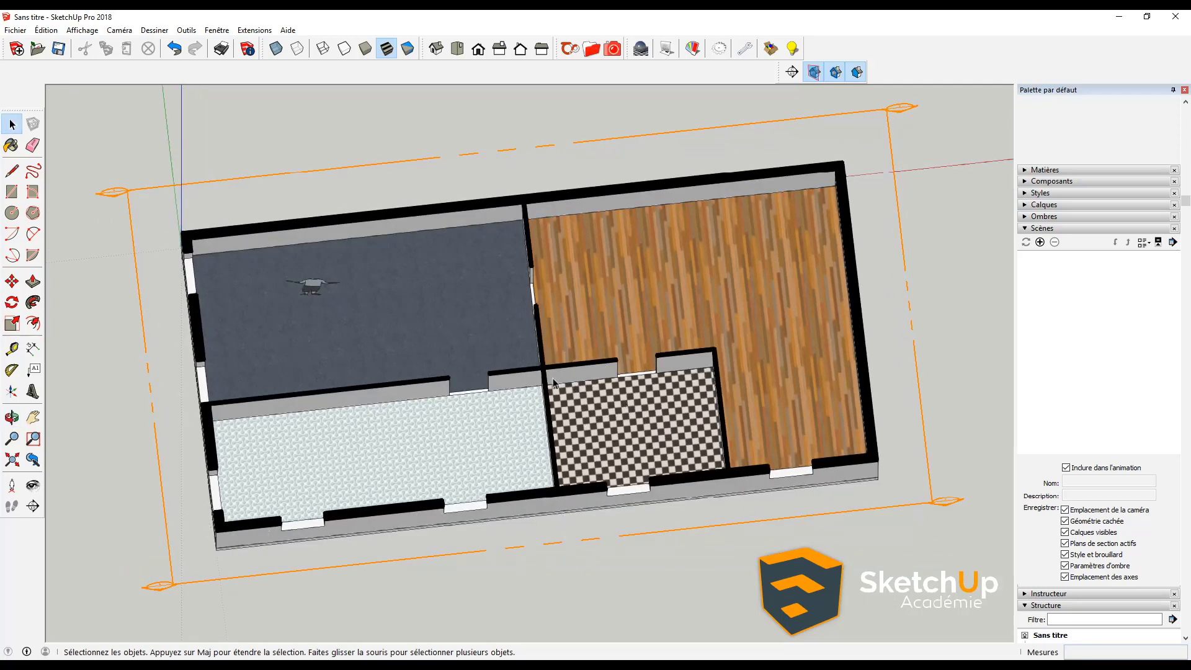
right_click(432, 175)
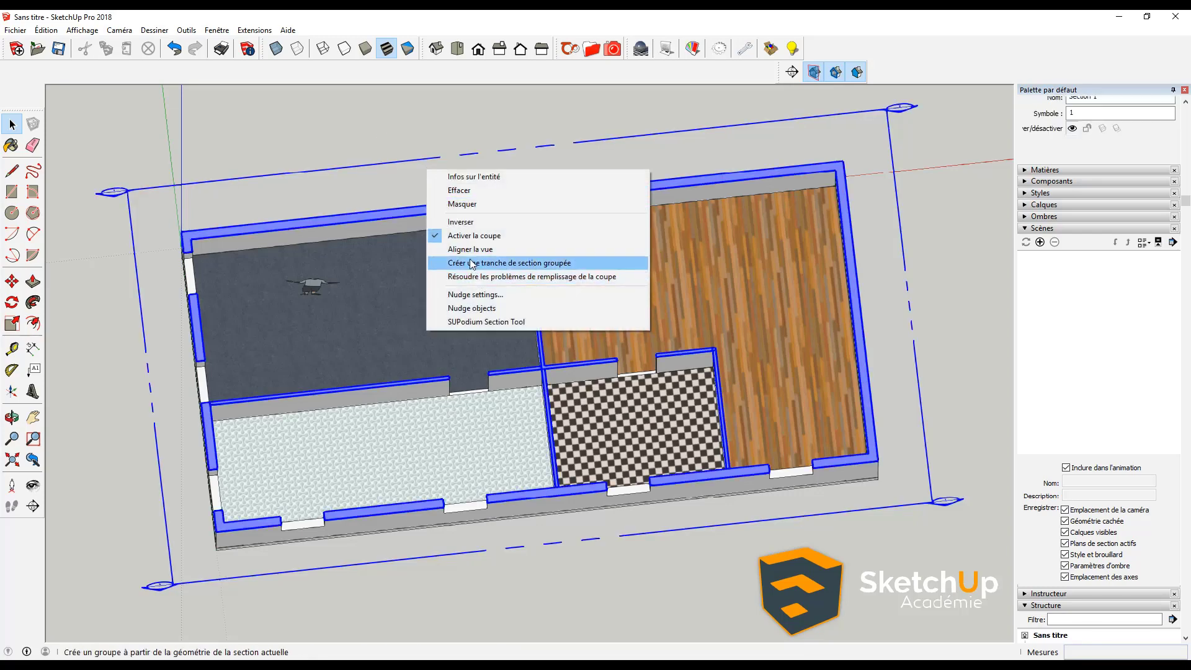
click(465, 247)
click(450, 123)
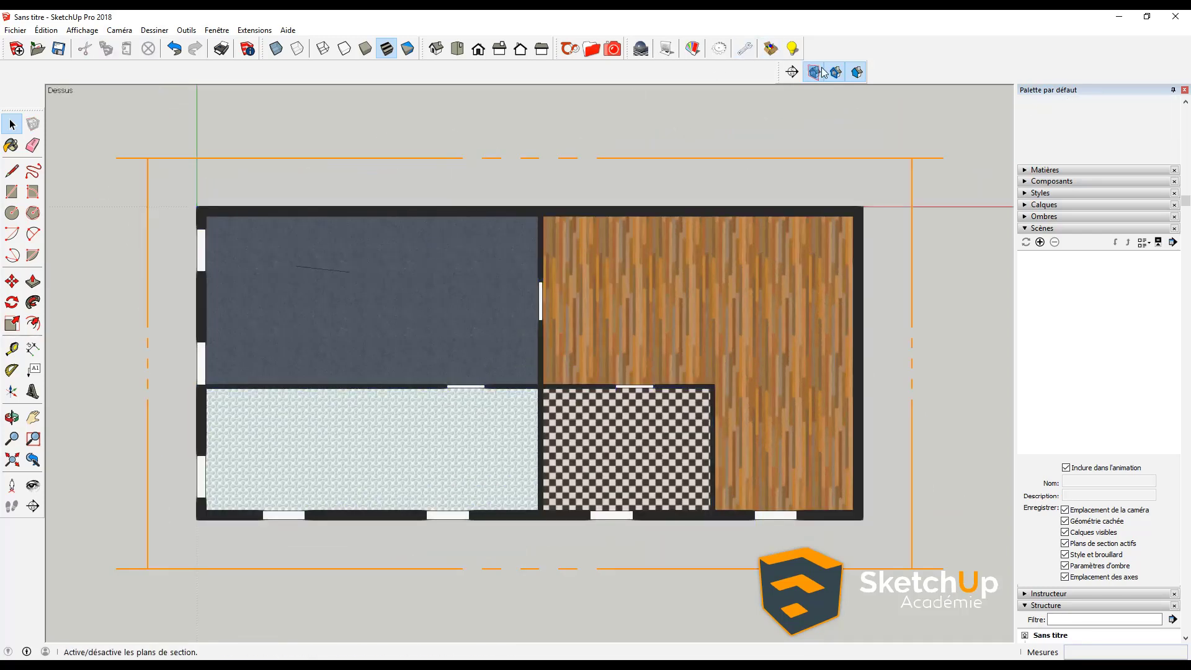
- Hide the section plane outline and erase the standing figure from the dark blue room
click(814, 72)
shift+middle_drag(530, 392, 526, 361)
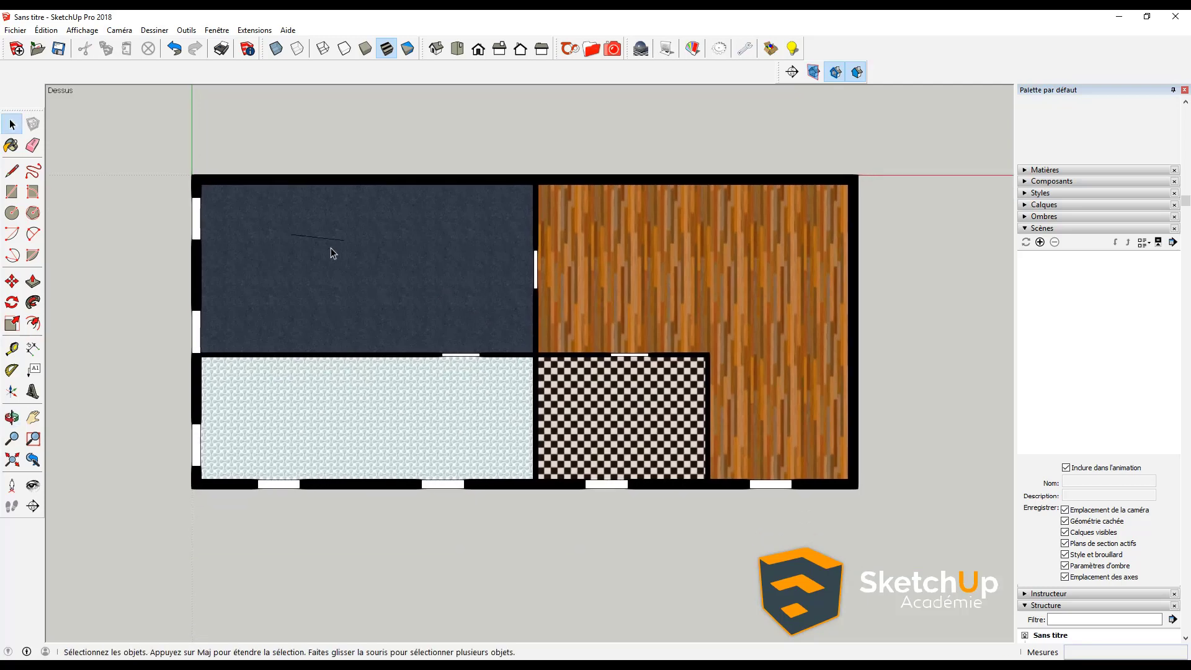
key(e)
click(315, 237)
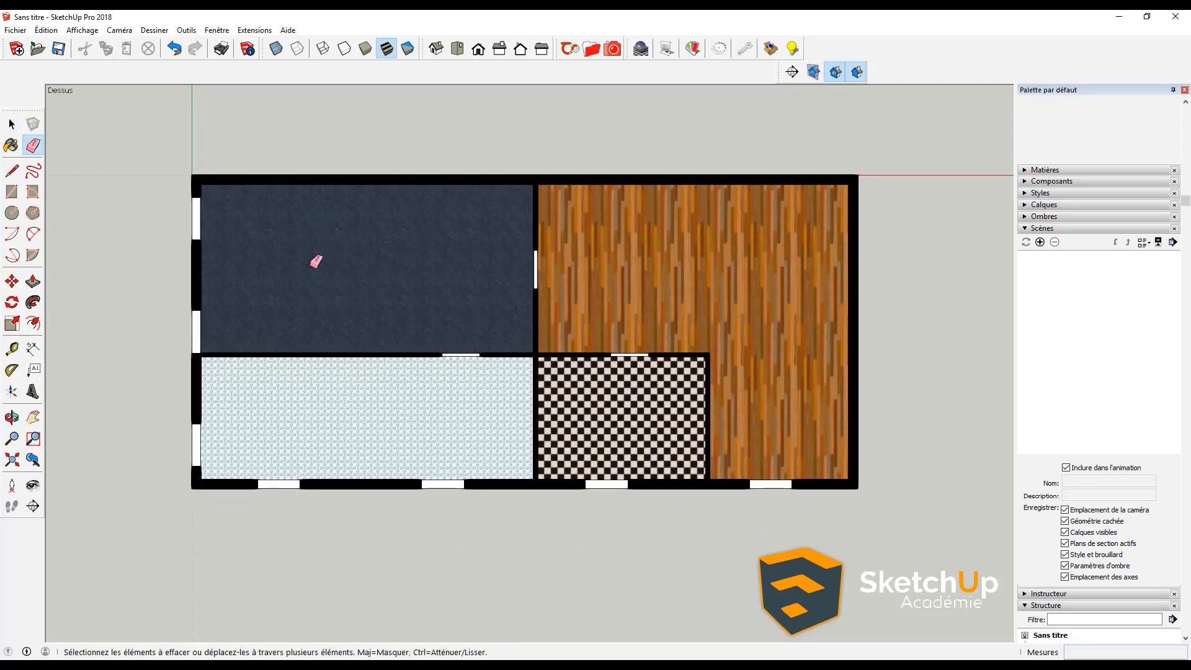
key(space)
- Send the model to LayOut, agree to save it first, and choose Bureau as the save location
click(15, 30)
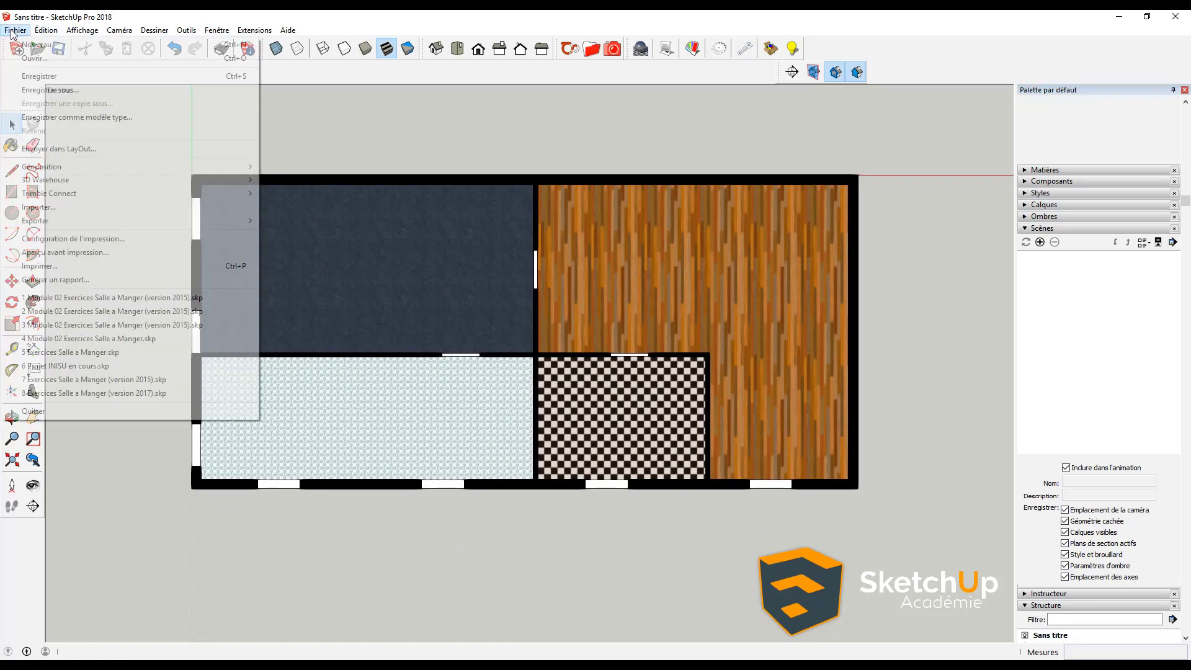
click(67, 150)
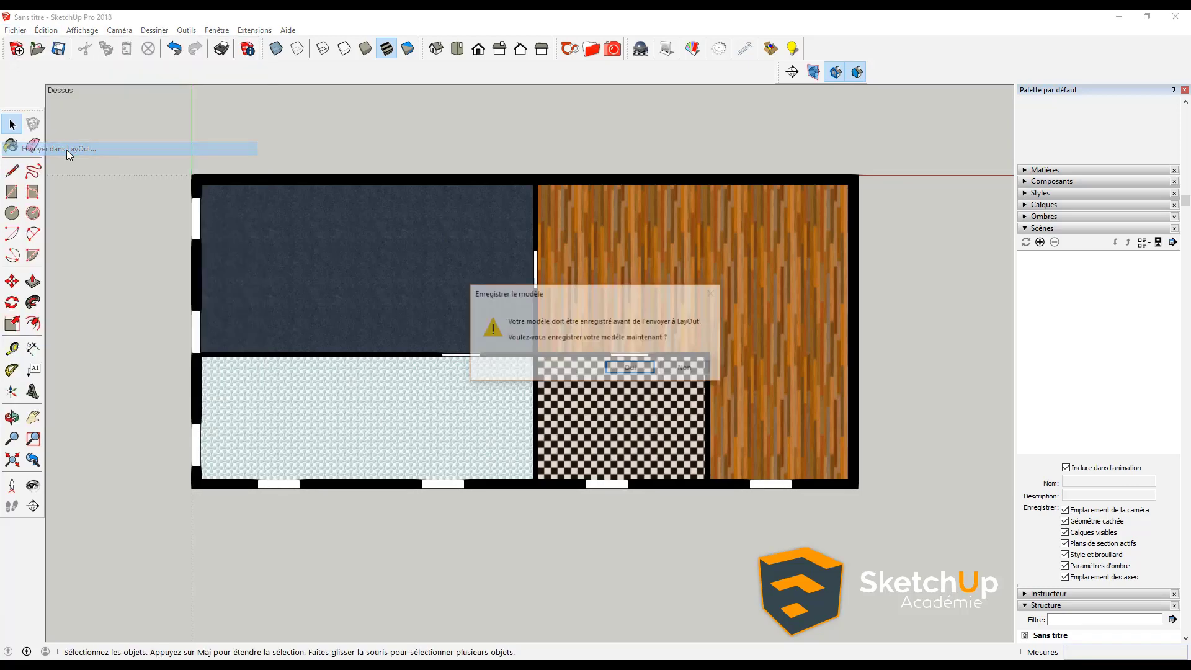
click(631, 369)
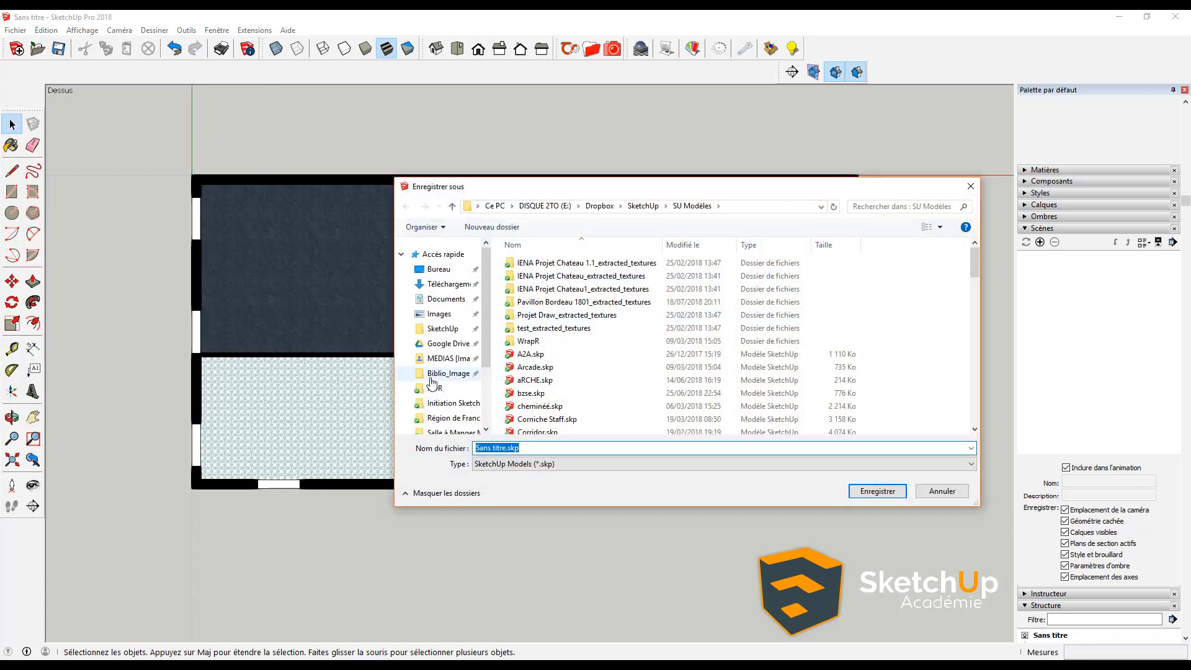
click(438, 268)
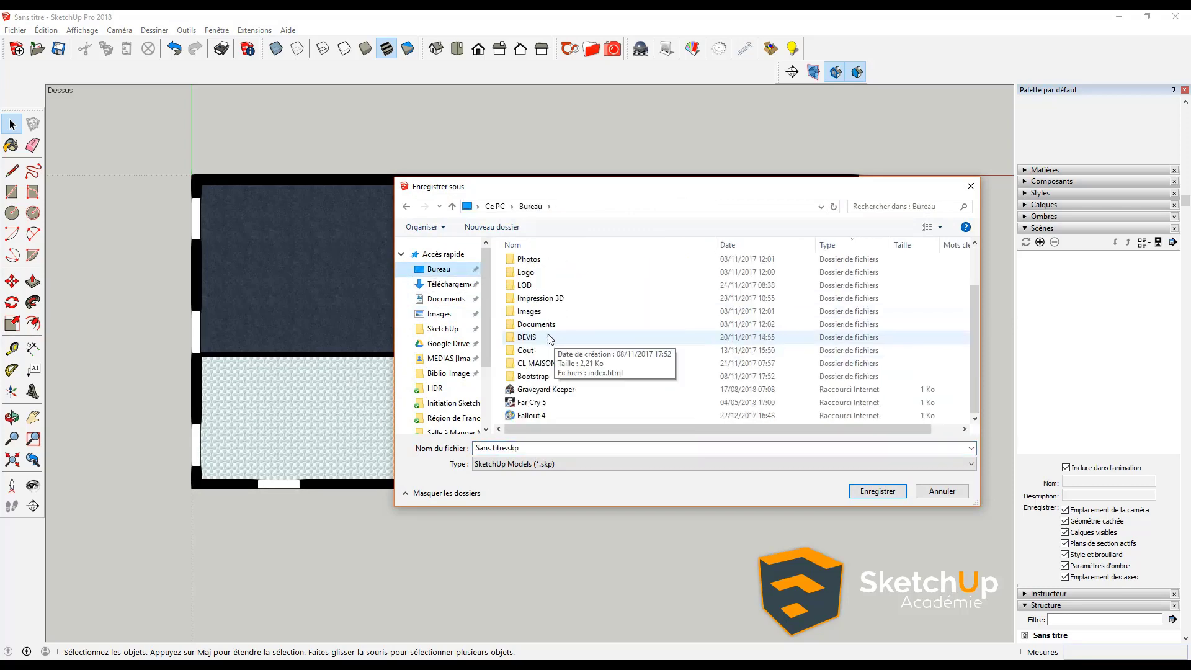
click(500, 207)
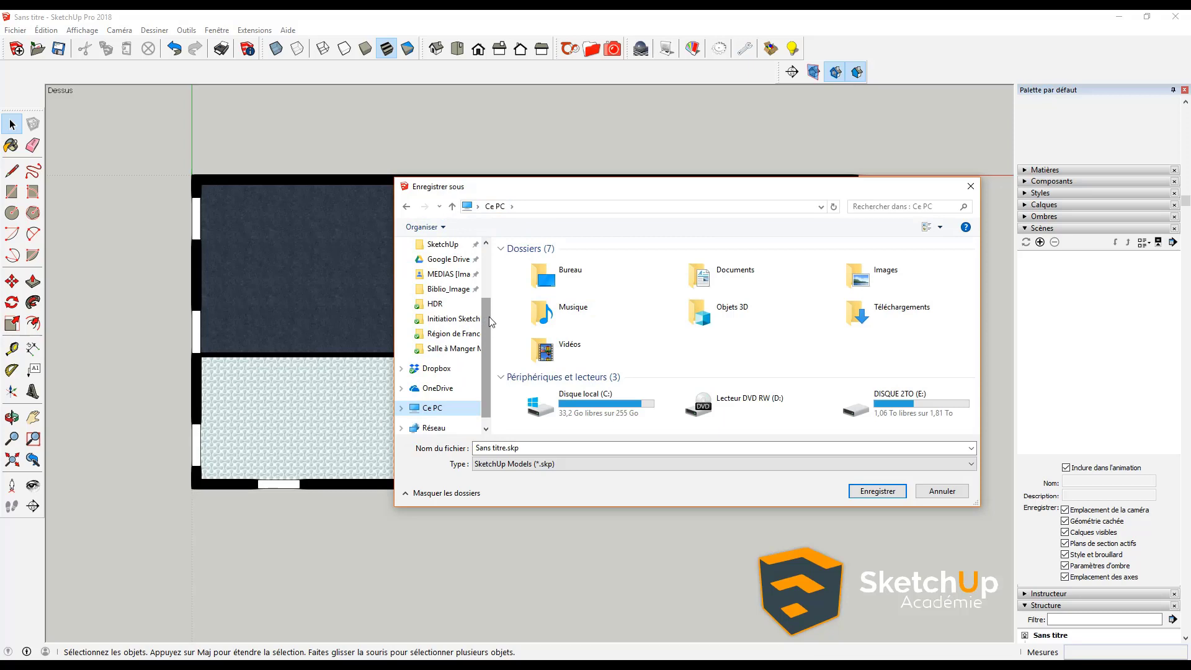
scroll(489, 316, up, 2)
click(439, 270)
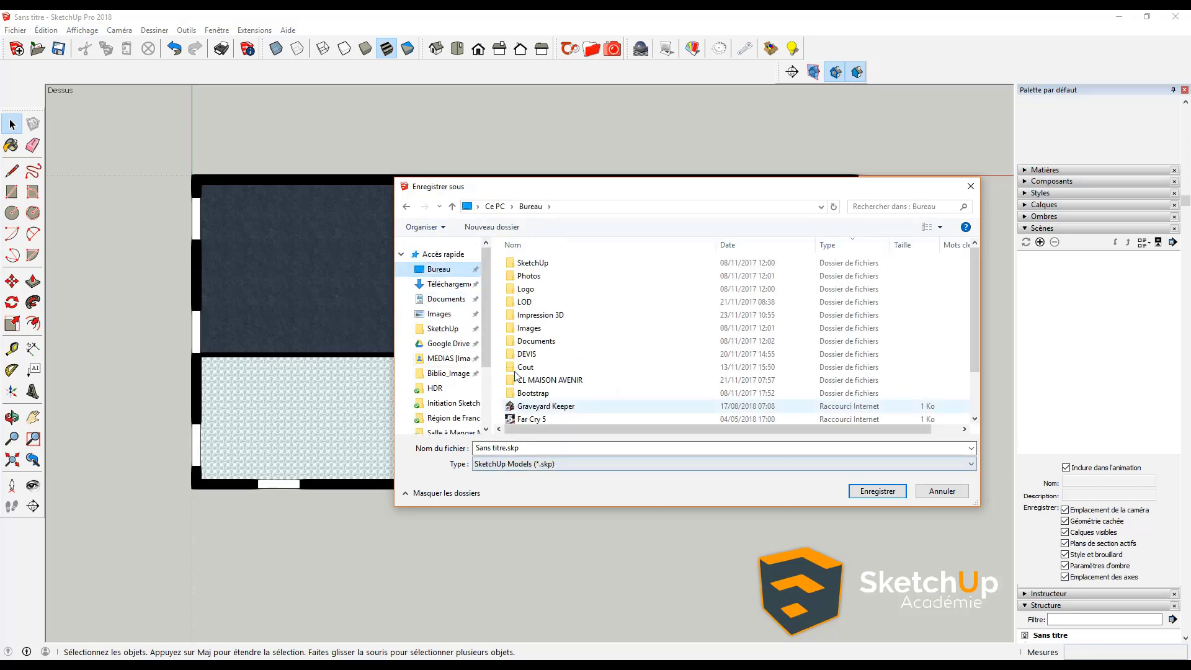
- Create a folder named Formation SU in Bureau and open it
click(492, 227)
key(Caps_Lock)
text(Formation)
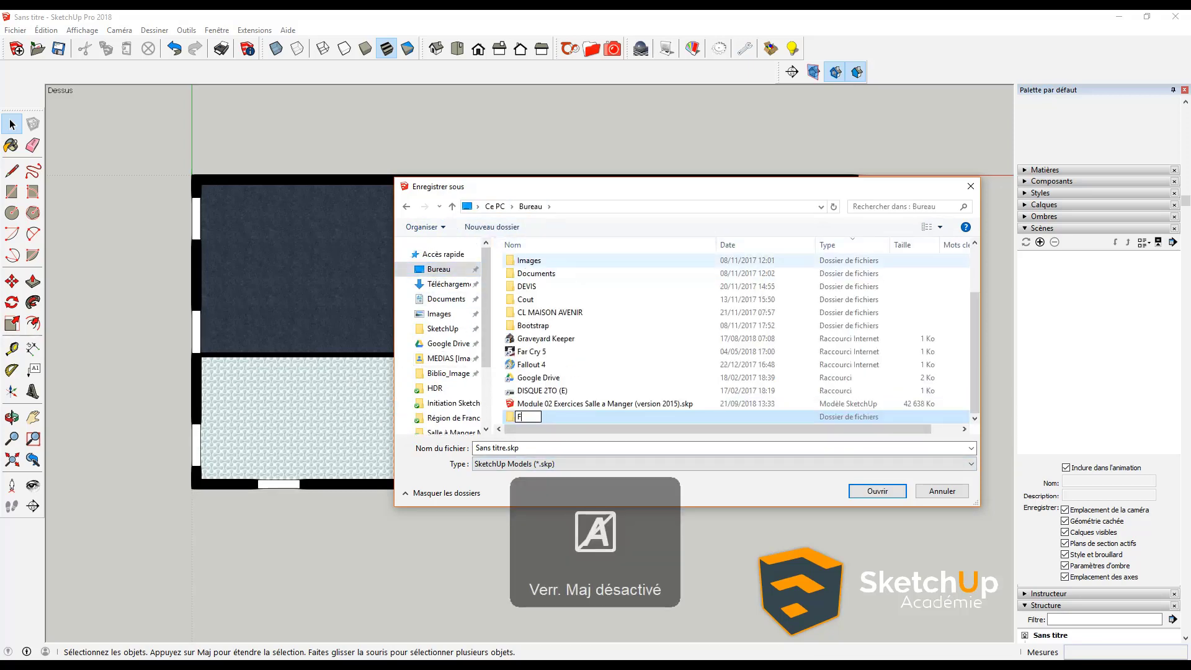
key(Caps_Lock)
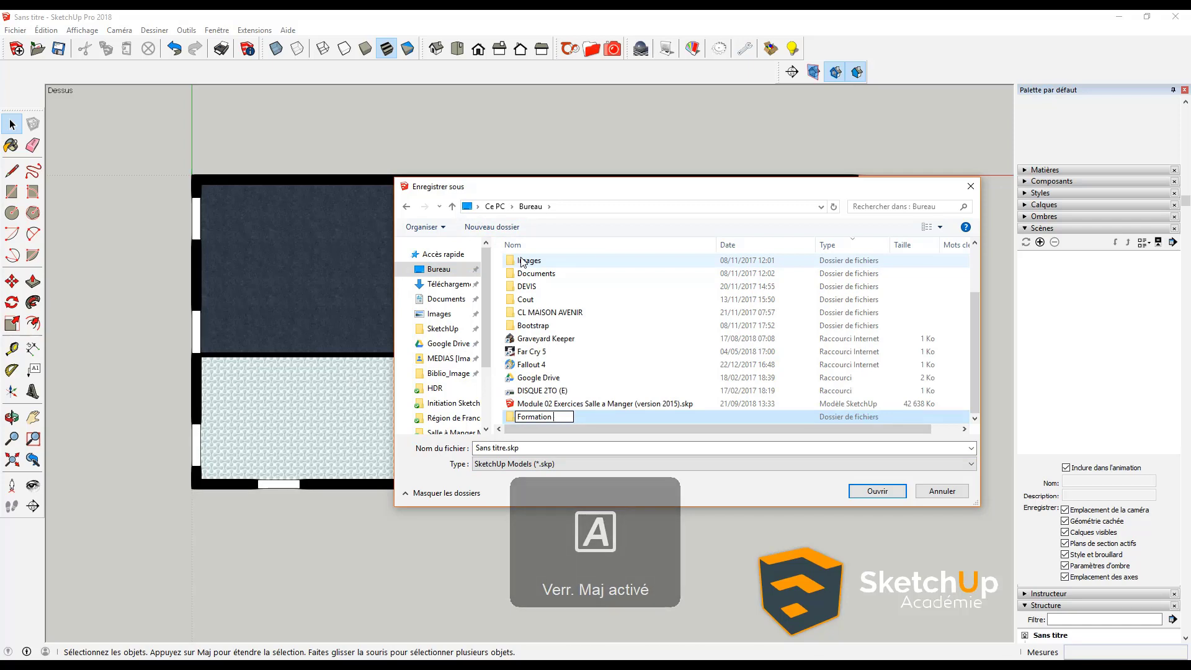
text(SU)
key(Return)
key(Return)
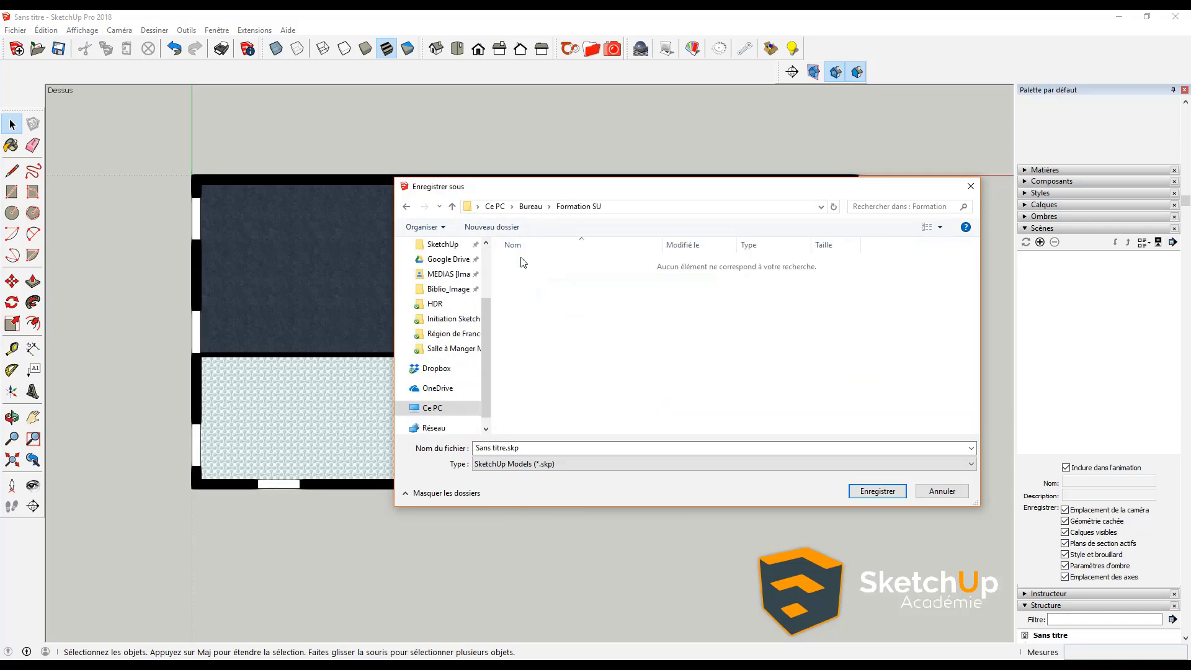
- Name the model file Zoning and save it in the Formation SU folder
click(529, 448)
key(Caps_Lock)
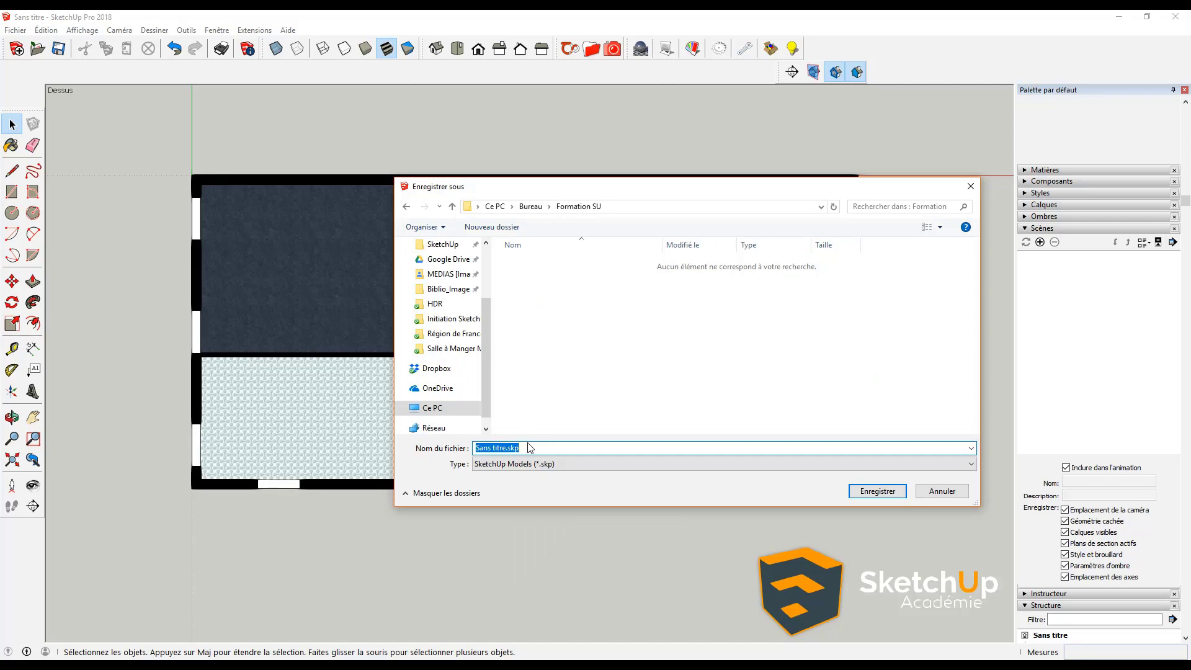
text(z)
key(Caps_Lock)
text(ER)
key(BackSpace)
key(BackSpace)
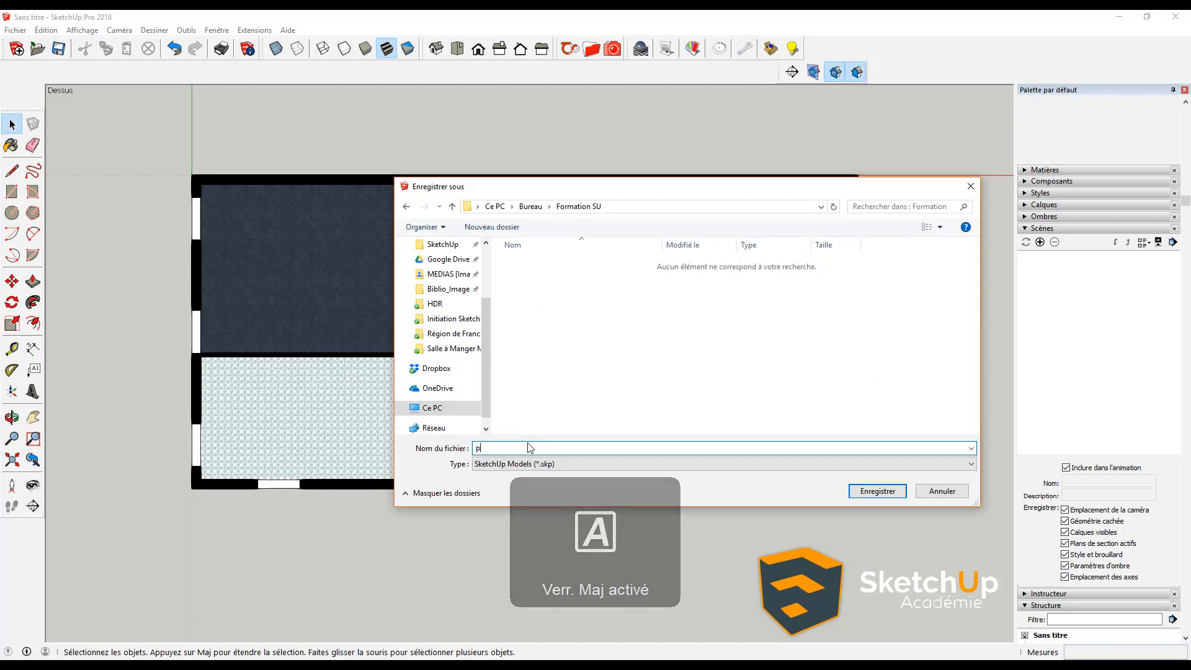
key(BackSpace)
key(Caps_Lock)
text(z)
key(Caps_Lock)
text(O)
key(BackSpace)
key(BackSpace)
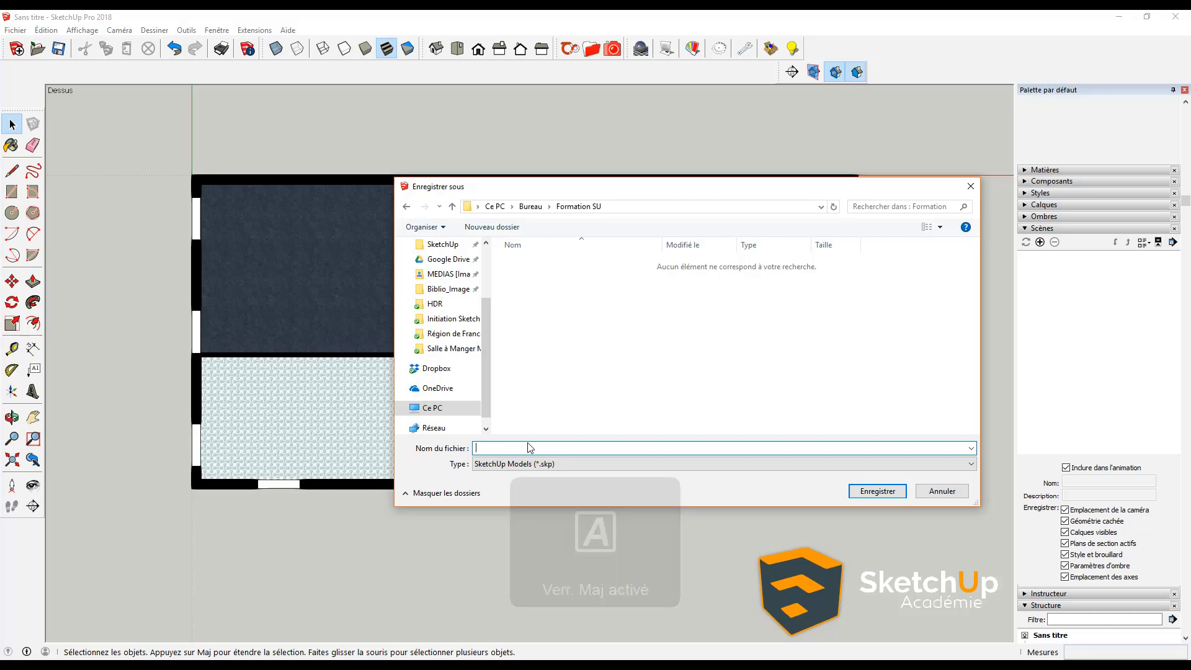
text(Z)
key(Caps_Lock)
text(oning)
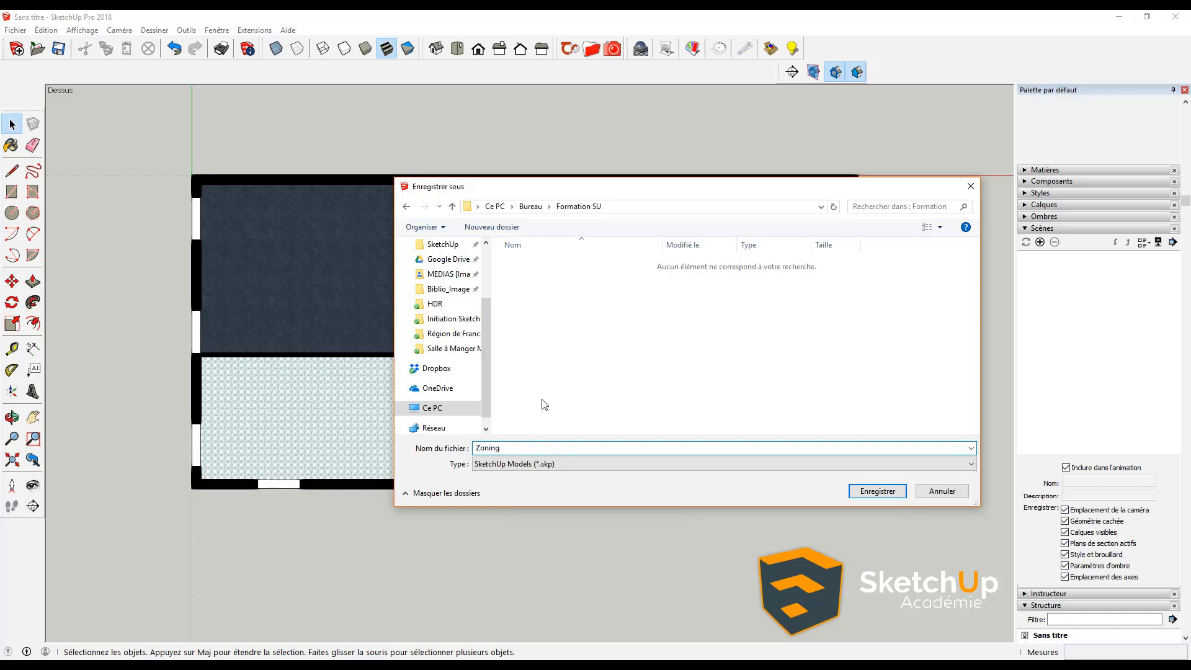
click(880, 494)
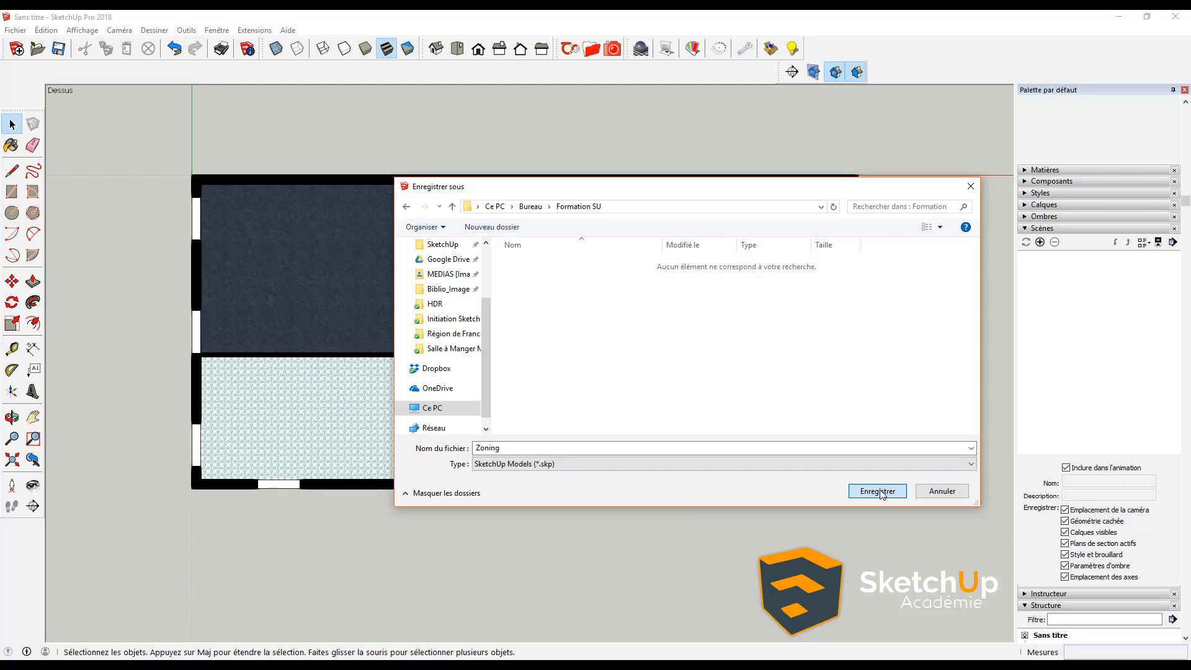
- Change the model's file name to Zone and save it in the Formation SU folder
click(489, 448)
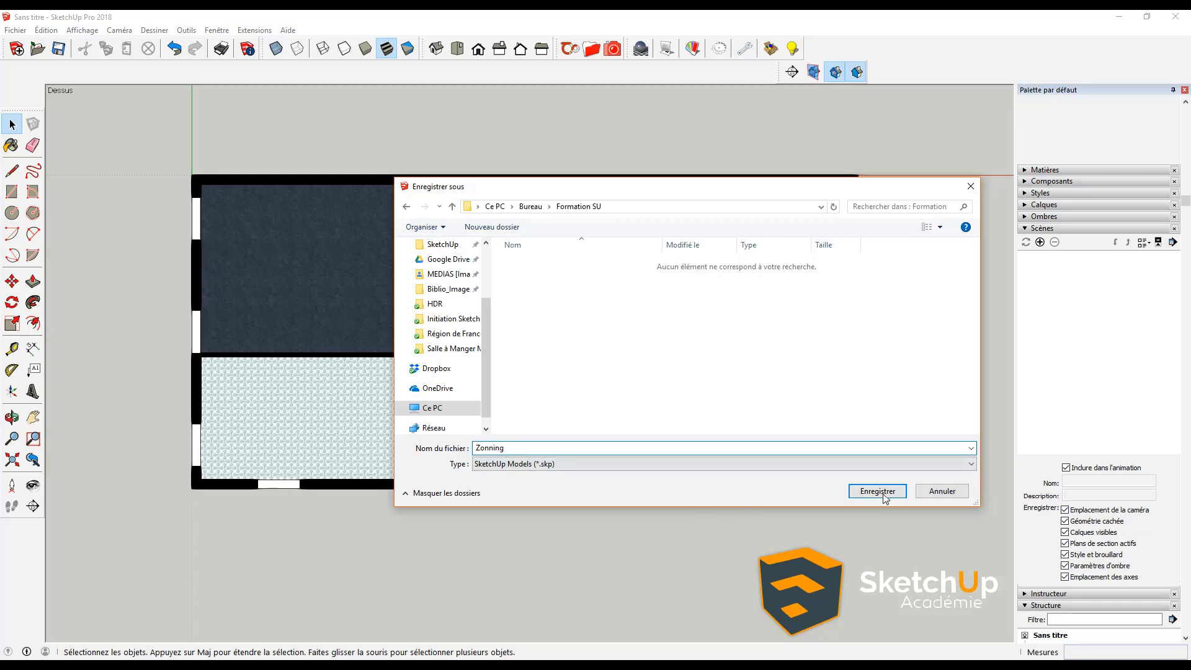
drag(506, 448, 385, 437)
key(Caps_Lock)
text(Z)
key(Caps_Lock)
text(ion)
key(BackSpace)
key(BackSpace)
key(BackSpace)
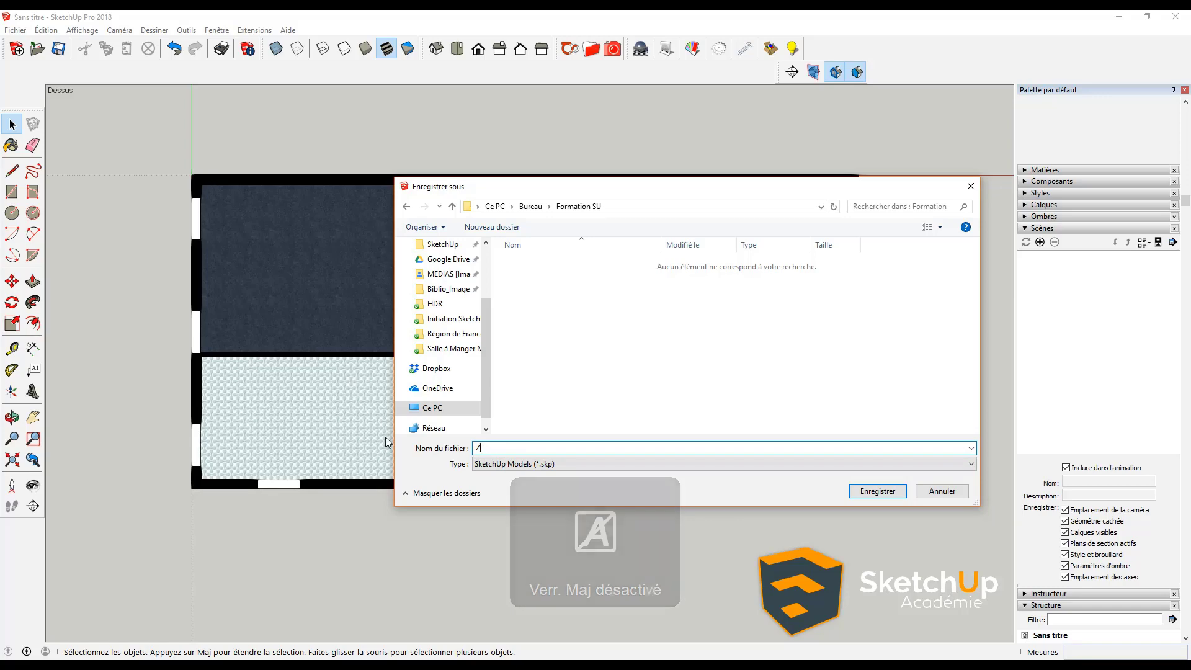
text(one)
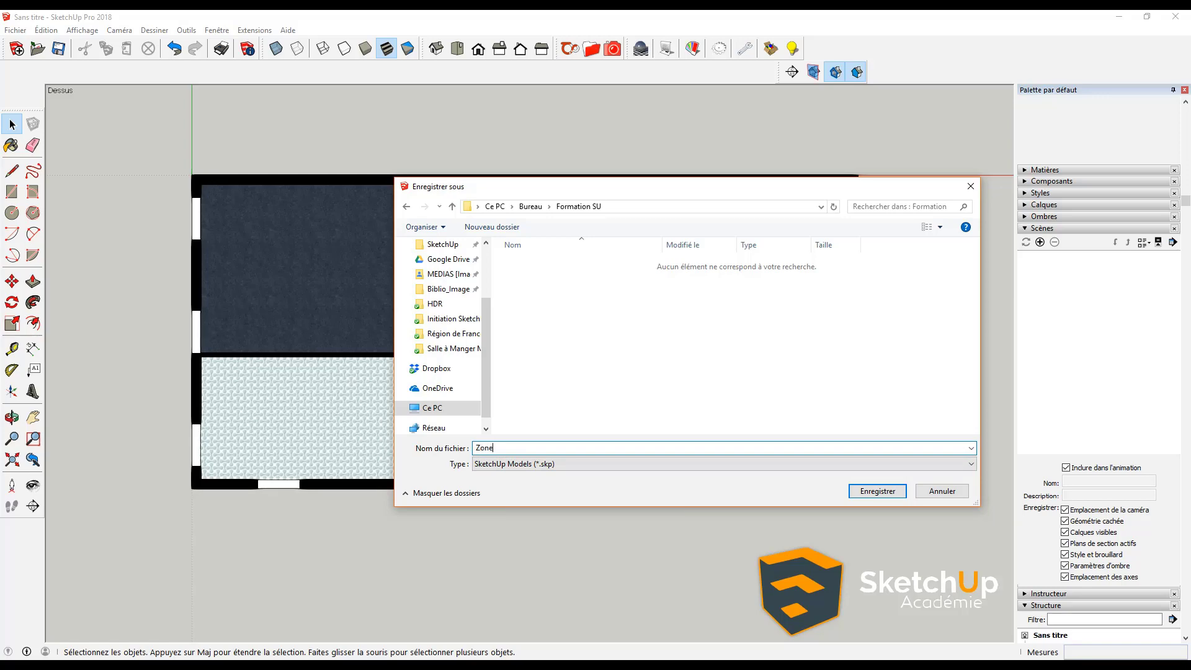
click(877, 491)
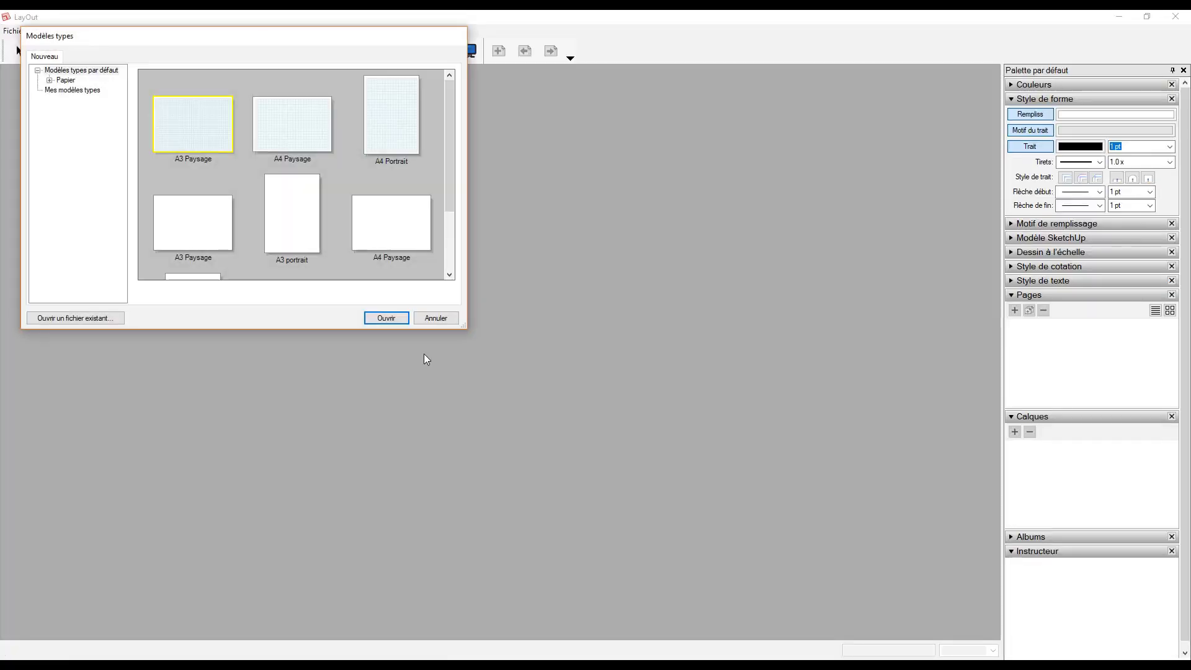
- Start the layout from the gridded A3 Paysage template and shift the model view slightly sideways on the page
double_click(189, 139)
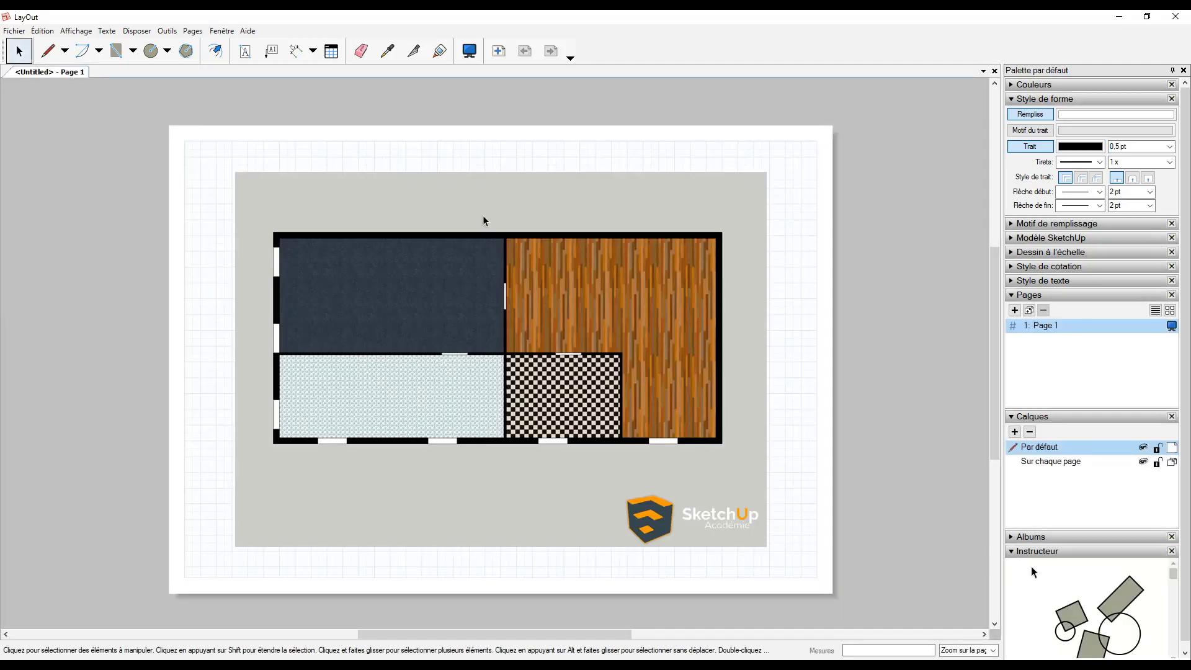
click(485, 222)
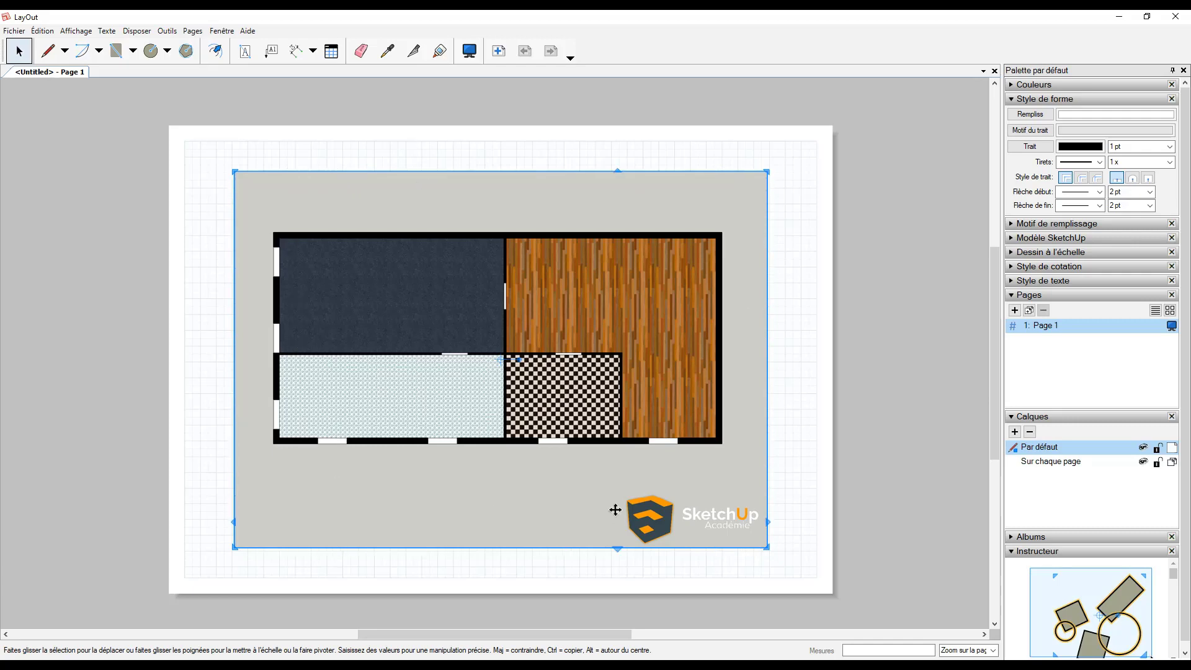
drag(491, 485, 494, 486)
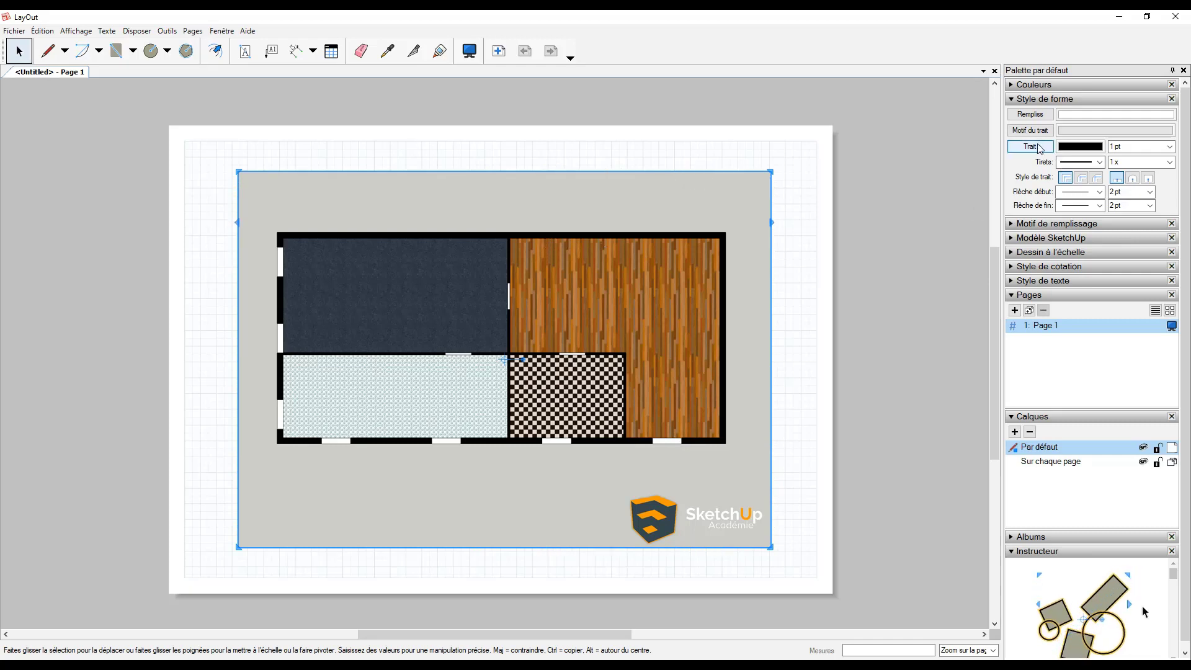
- Set the model view's scale to 1mm:50mm (1:50) and reduce its frame height by a factor of about 0.99
click(1046, 238)
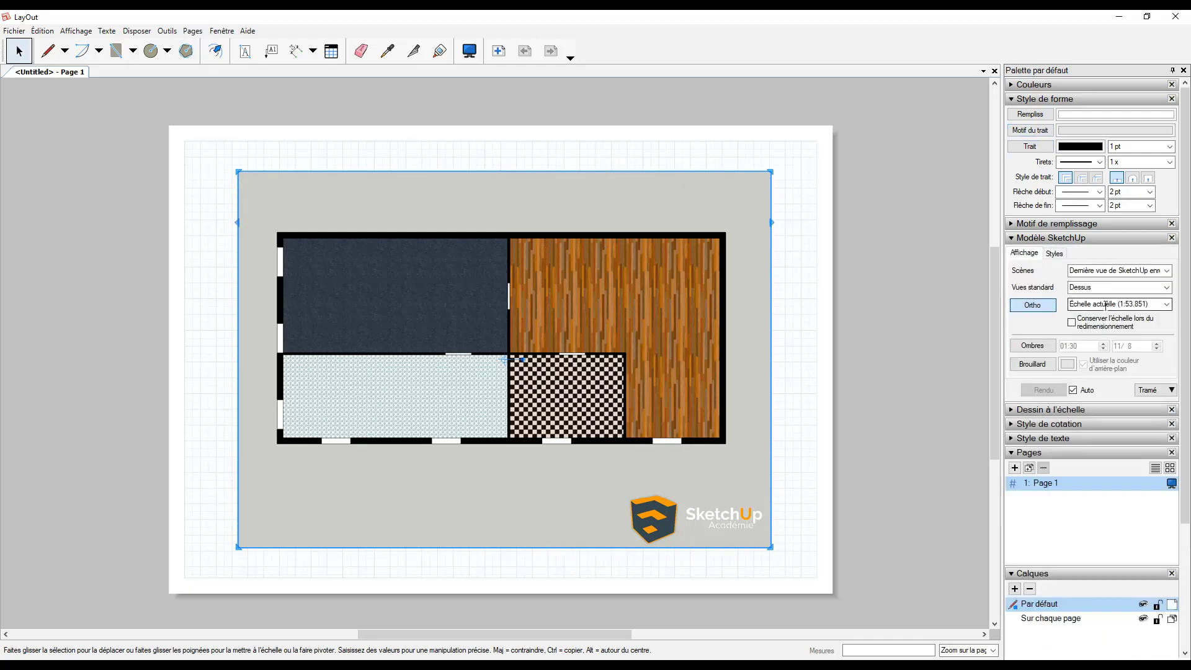
click(1166, 304)
click(1111, 334)
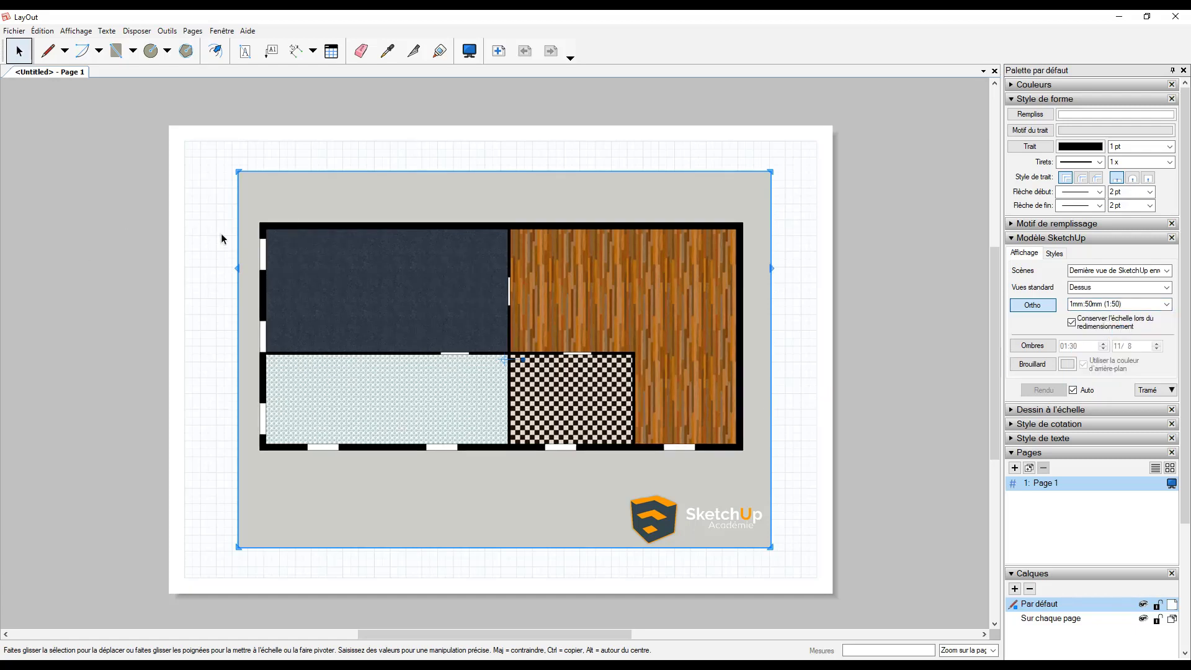
mouse_move(530, 545)
mouse_down()
mouse_move(535, 464)
mouse_move(535, 554)
mouse_move(535, 544)
mouse_up()
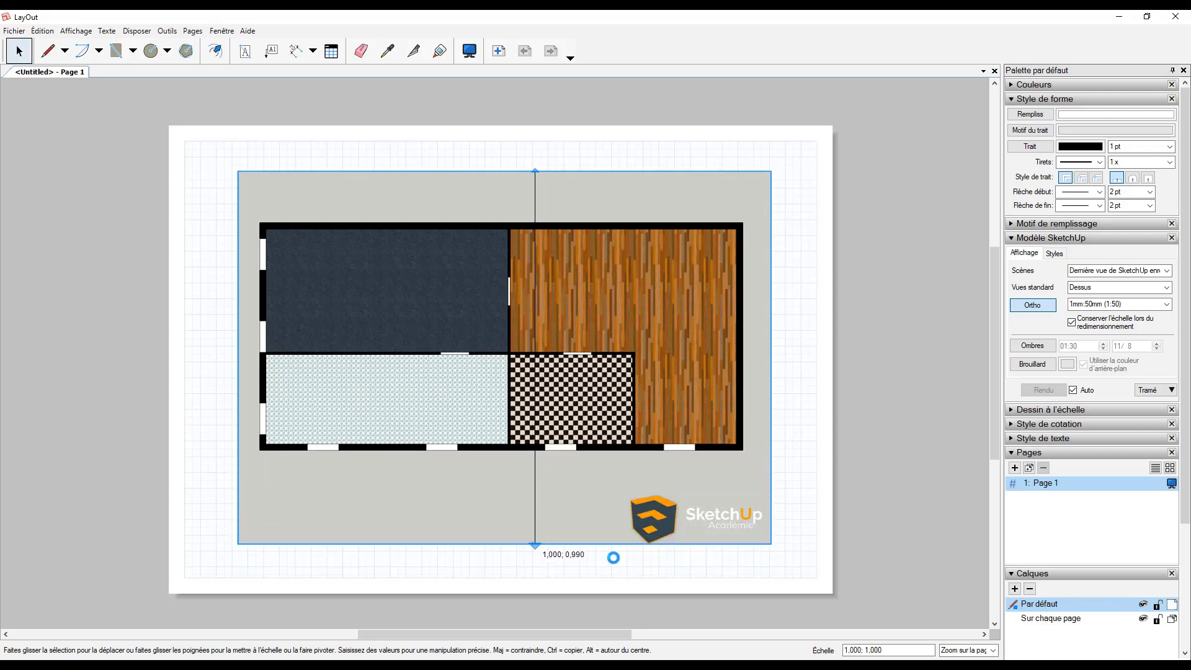
click(412, 564)
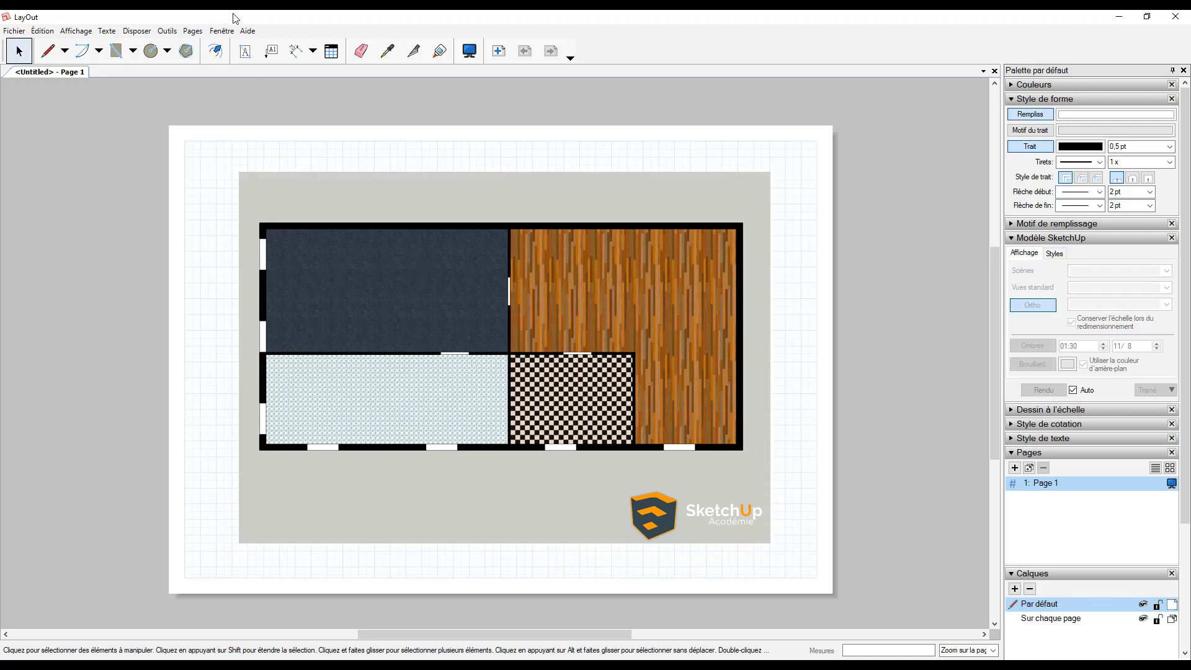
- Dimension the inner widths of the dark blue room and the wood-floored room above the plan
click(297, 51)
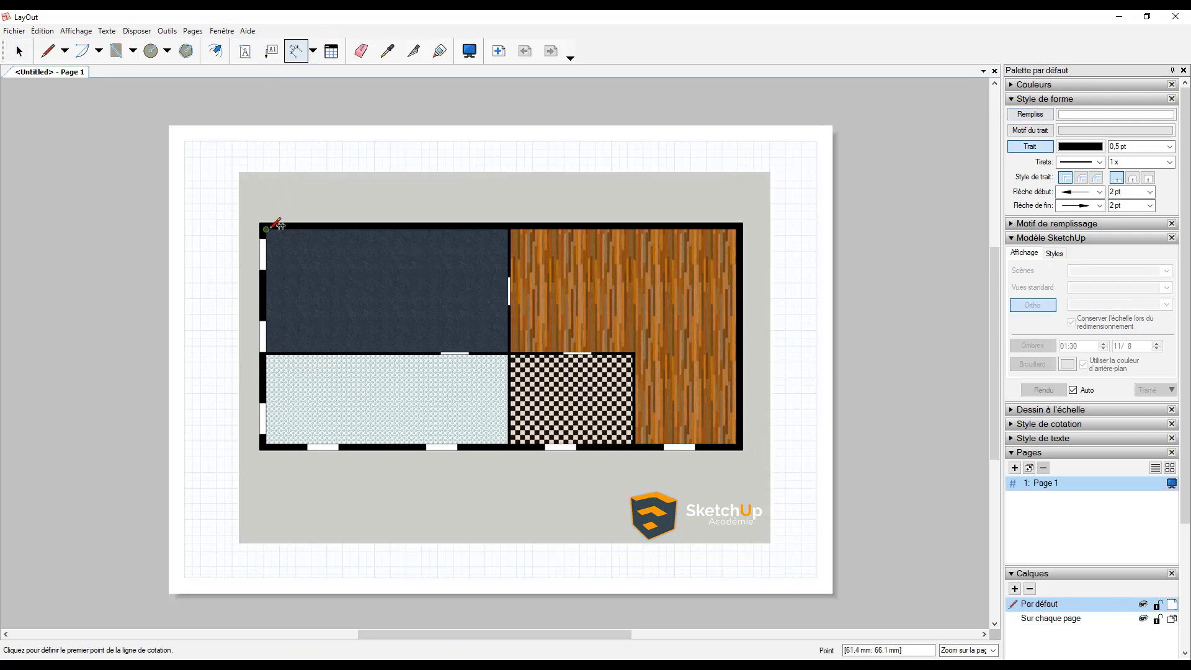
click(267, 228)
click(507, 224)
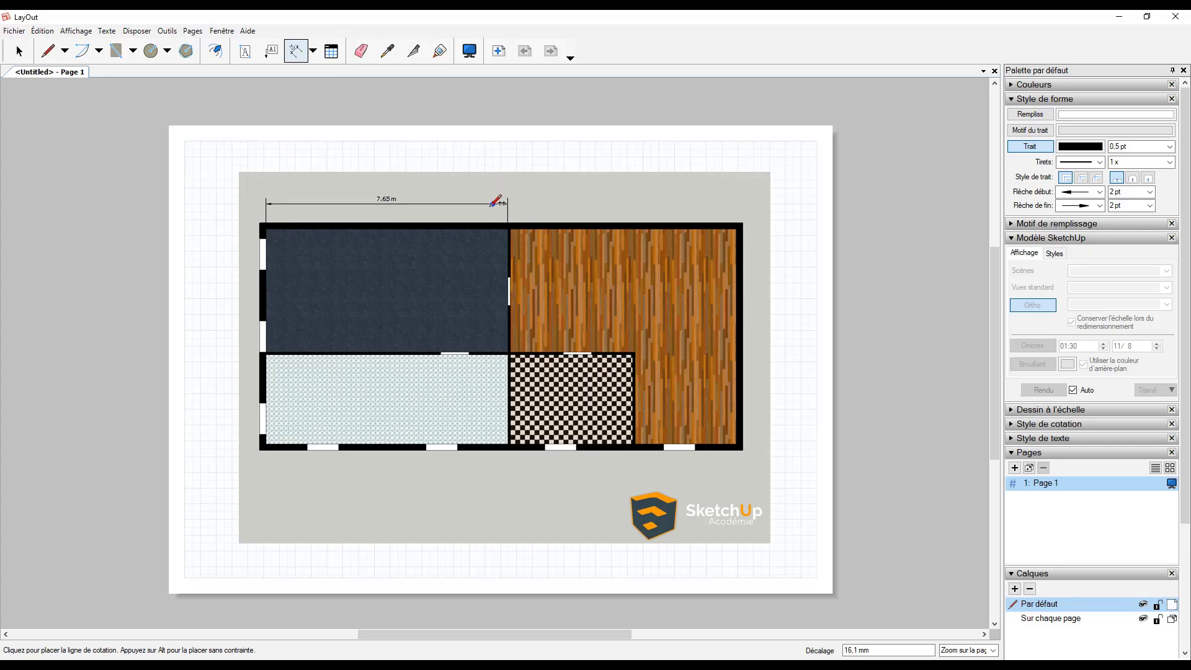
click(493, 204)
click(509, 229)
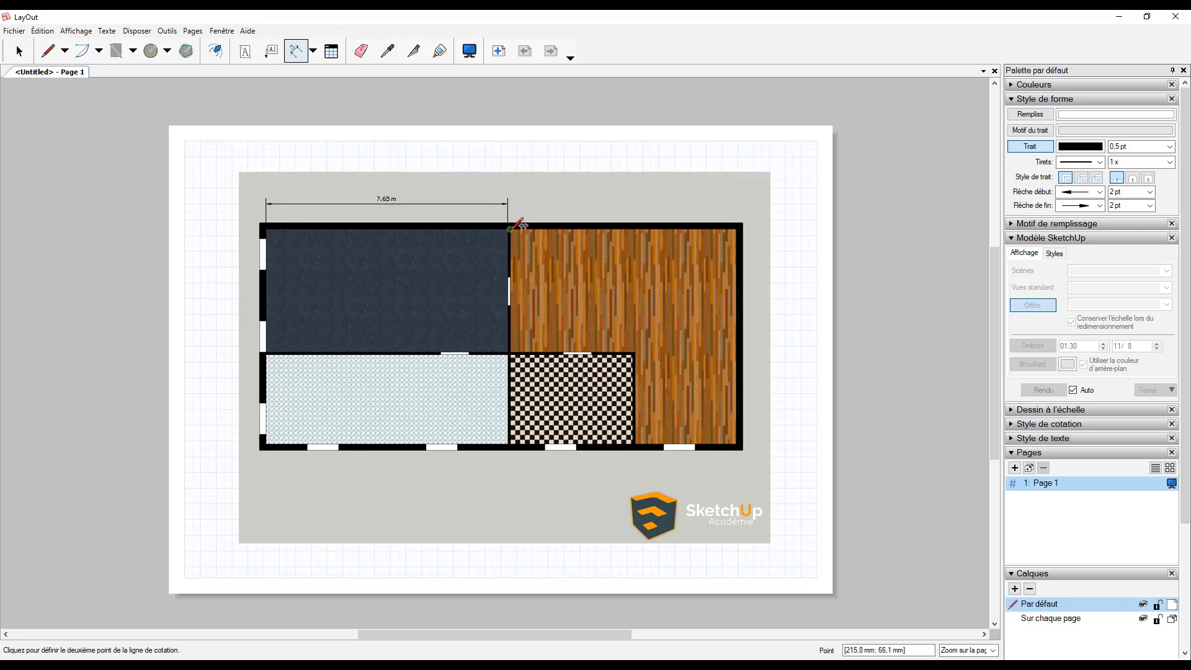
click(736, 234)
click(493, 199)
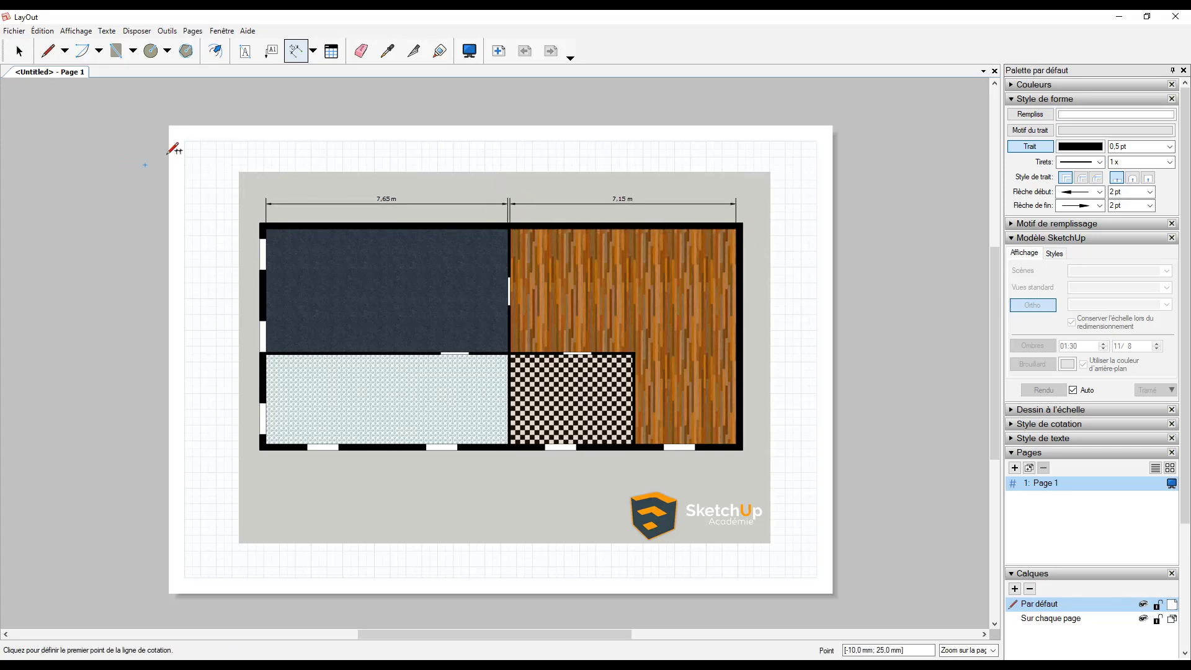
- Add a leader label beside the plan for the dark blue room, using its face area as the text
click(271, 55)
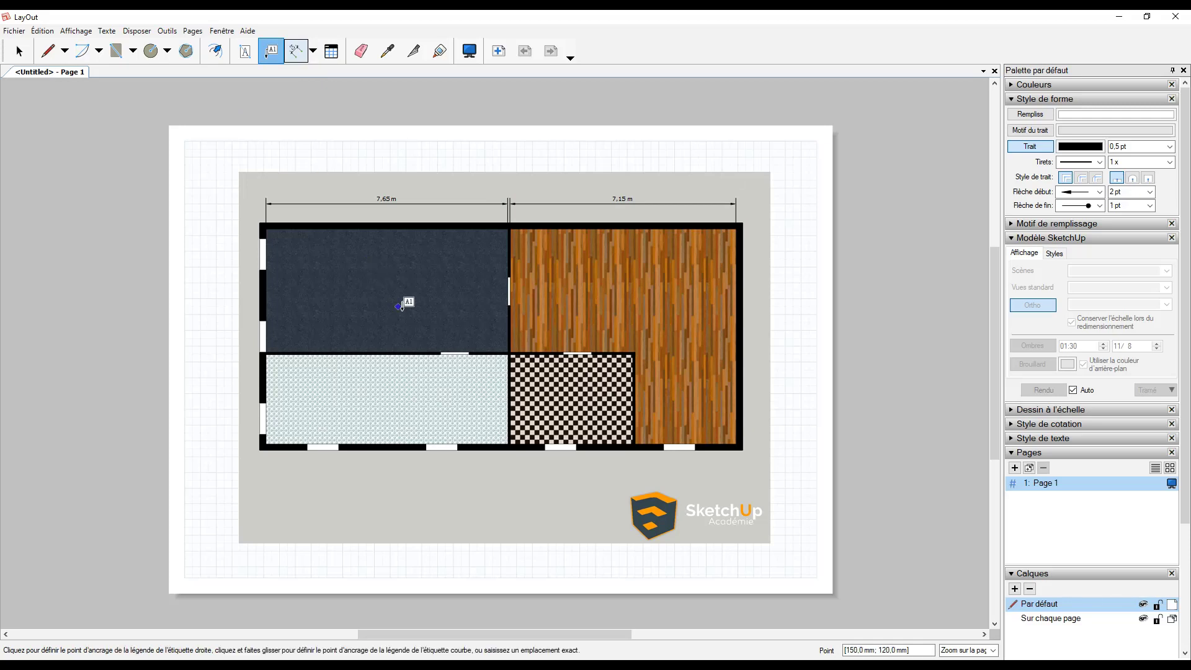
click(381, 283)
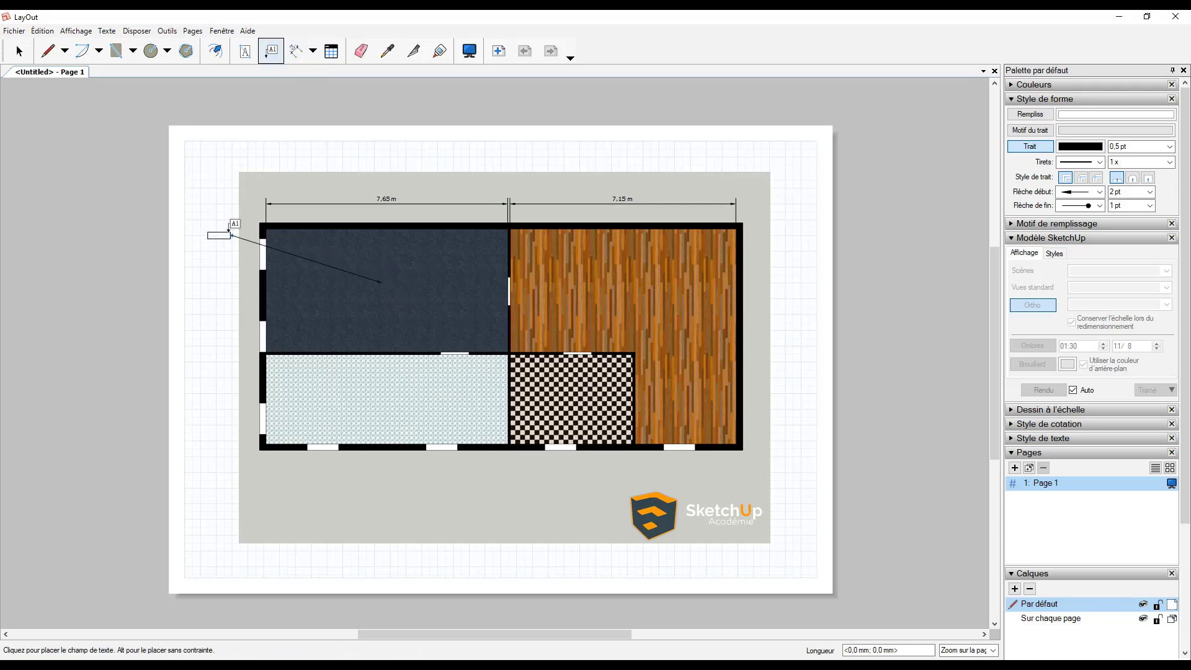
double_click(226, 234)
click(181, 247)
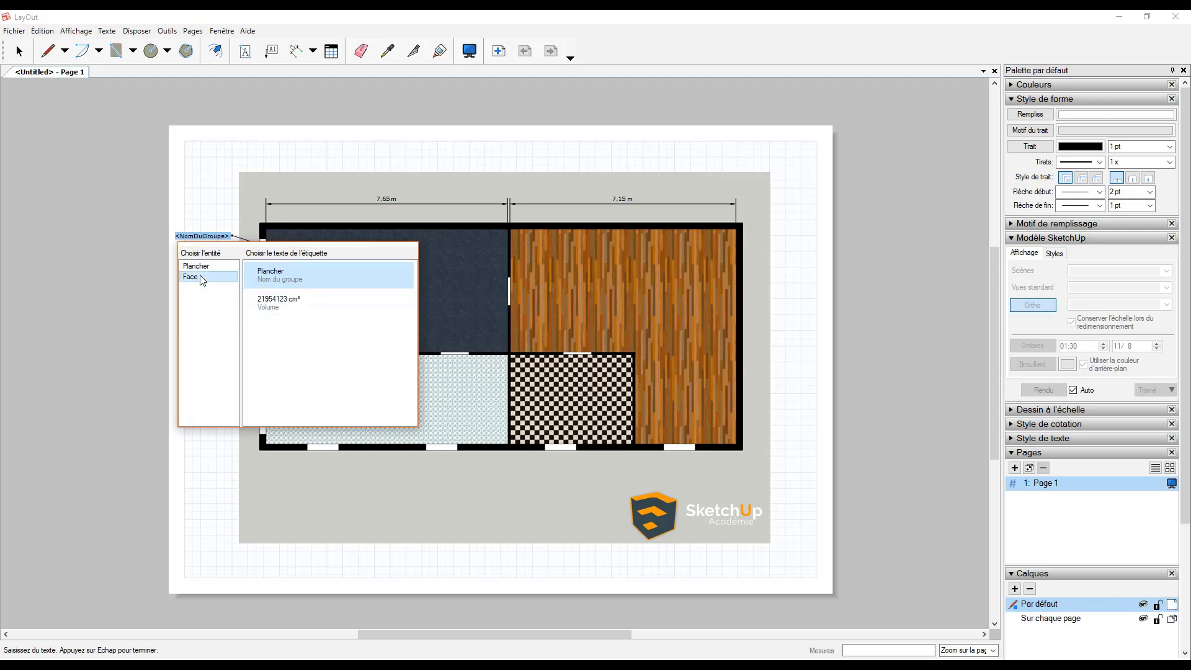
click(193, 277)
click(277, 279)
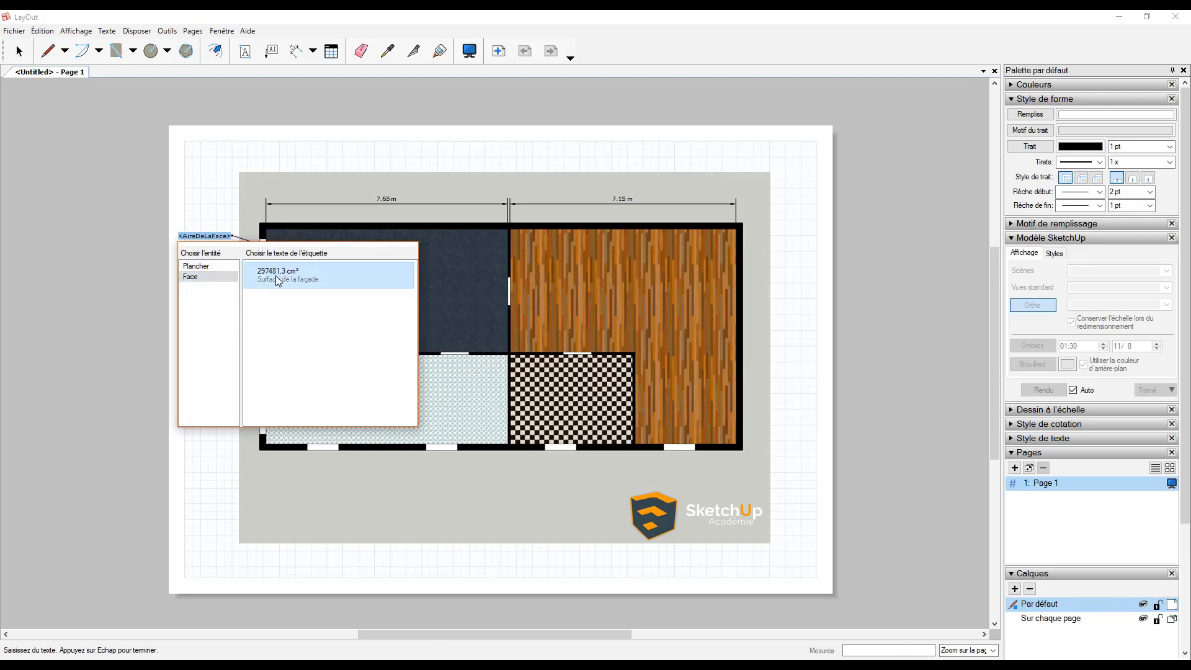
click(224, 177)
click(210, 165)
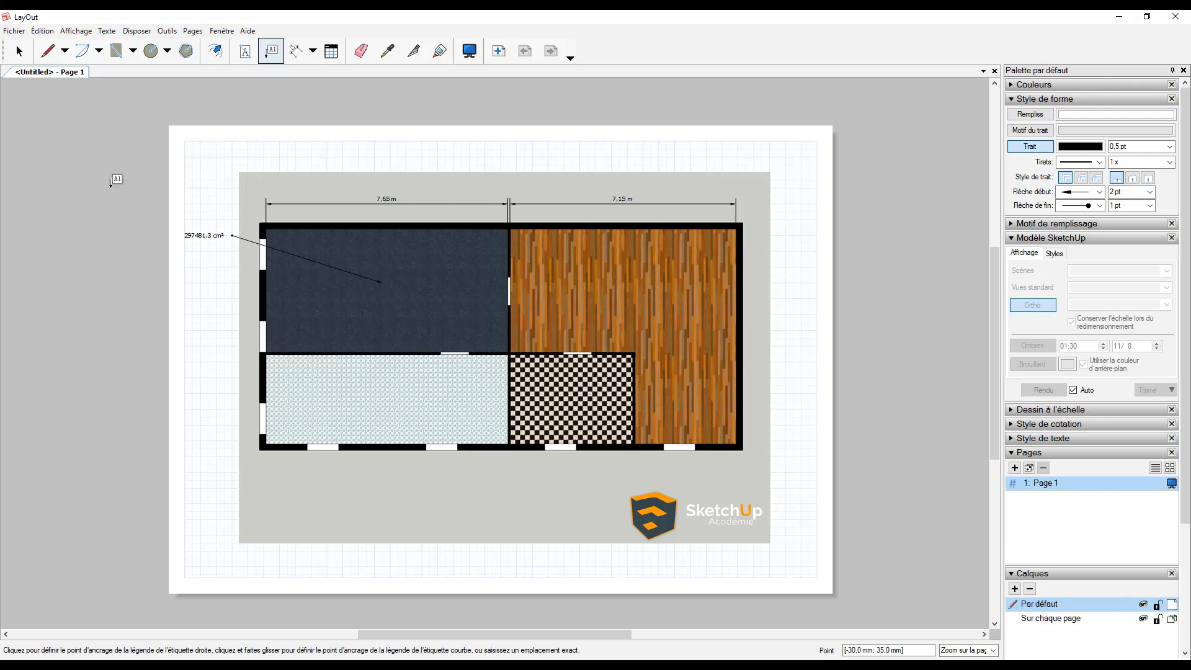
- Add a leader label below the plan for the light tiled room, keeping its face area as the text
click(357, 379)
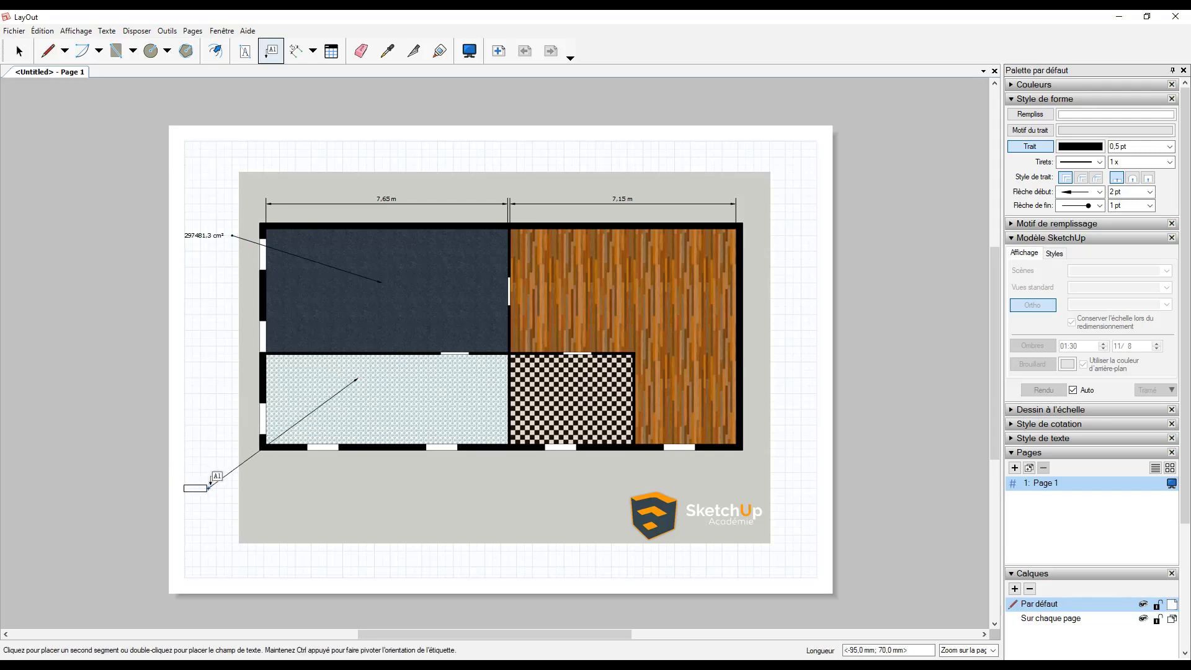
click(224, 480)
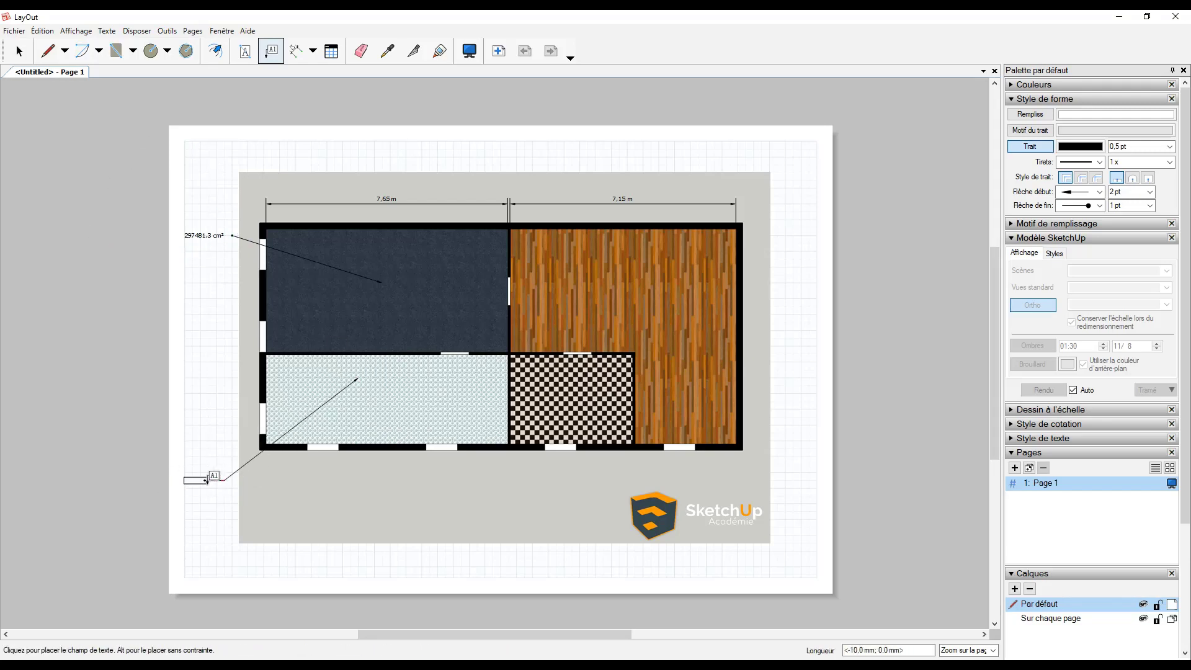
click(216, 480)
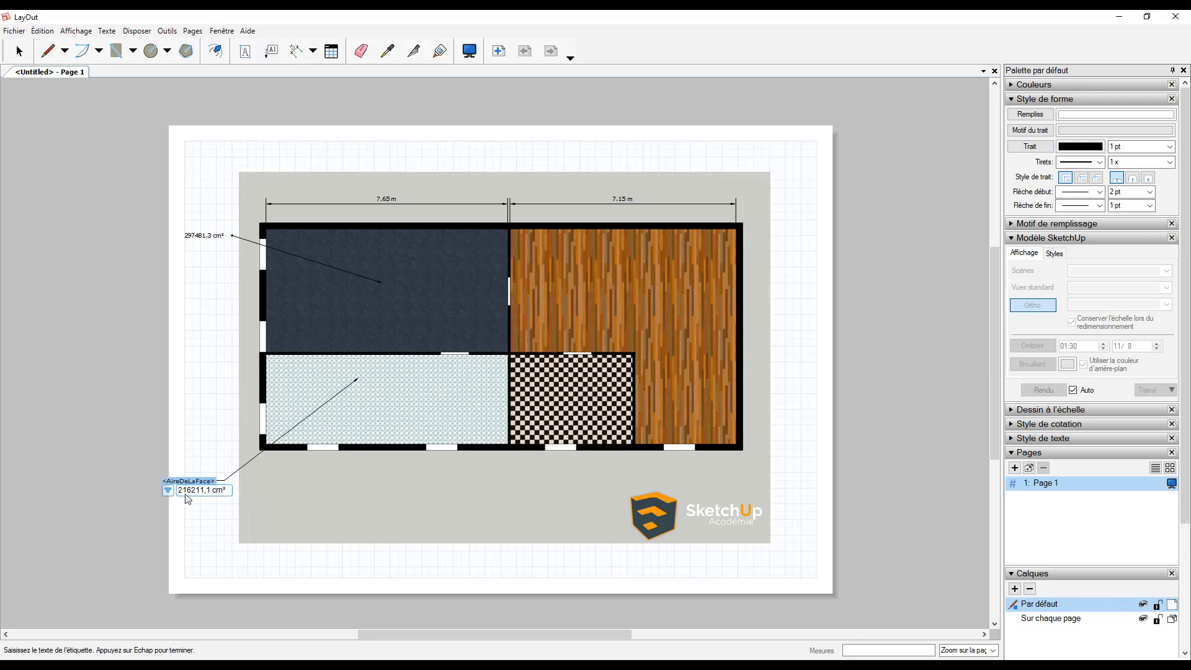
key(Escape)
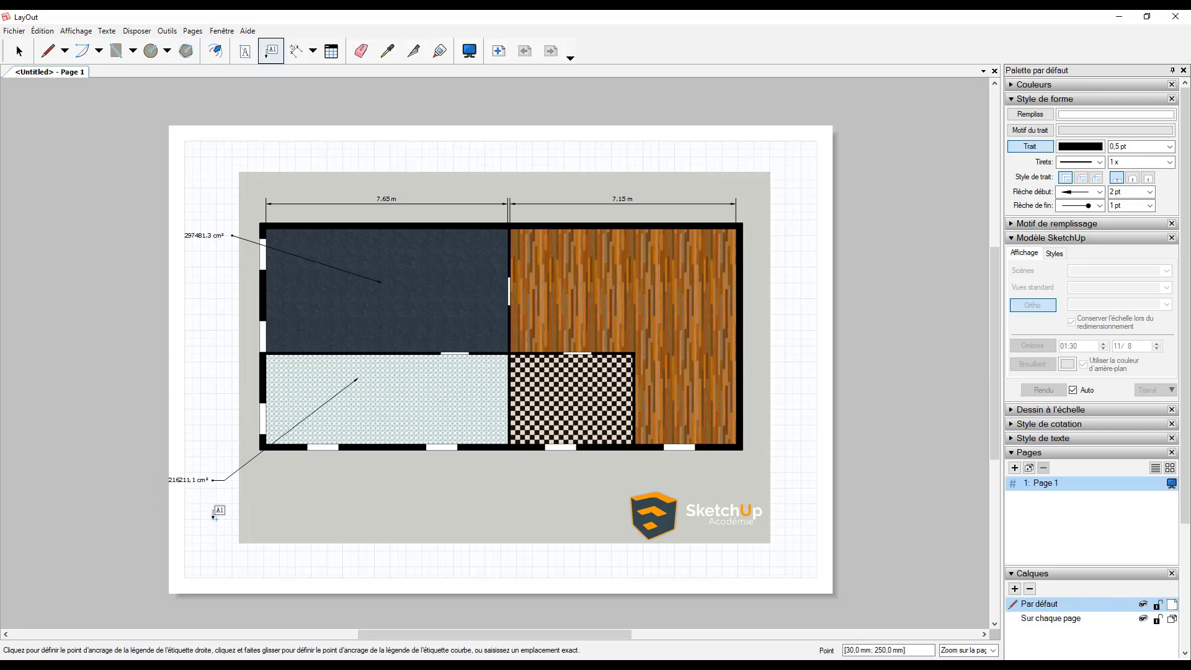
- Move the light tiled room's area label inward from the edge of the page
key(space)
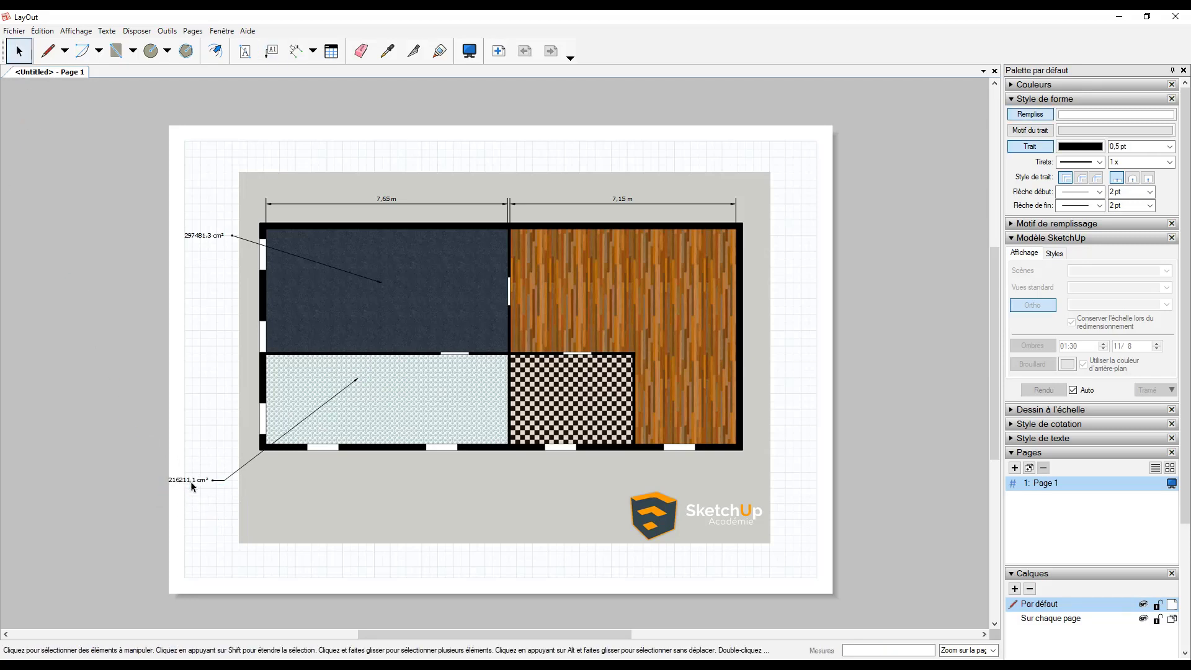
double_click(189, 478)
click(181, 429)
click(189, 477)
drag(189, 478, 222, 484)
click(158, 421)
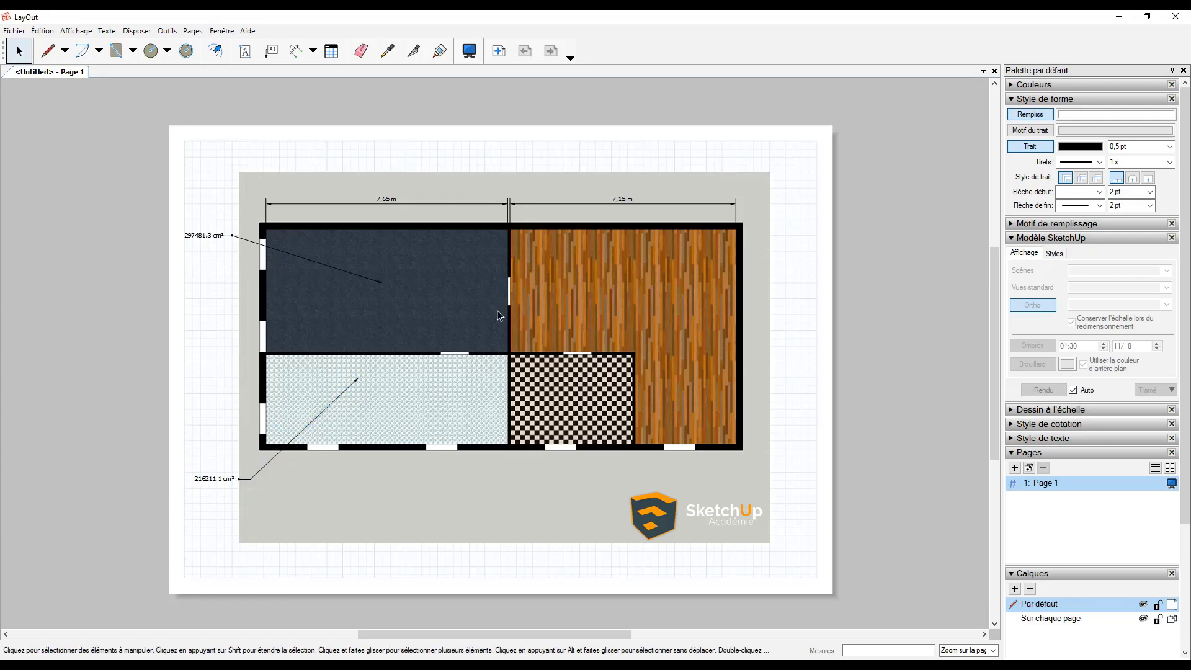
- Switch to the SketchUp model, turn off the section cut and open the interior partition walls for editing
click(511, 237)
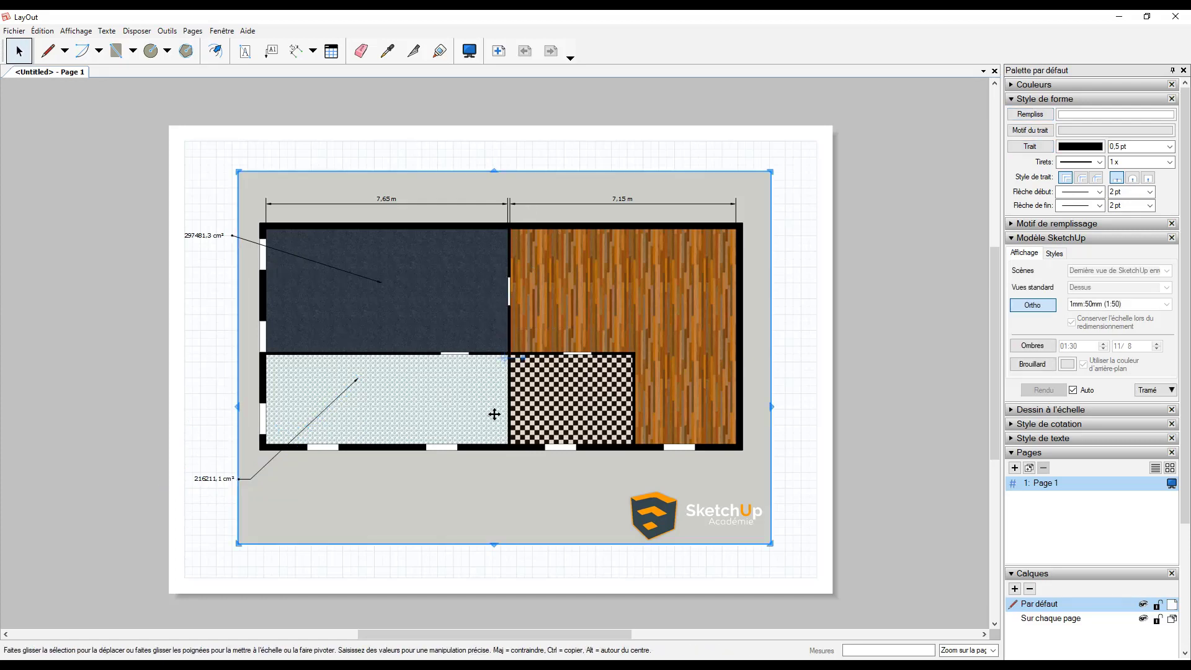
click(519, 151)
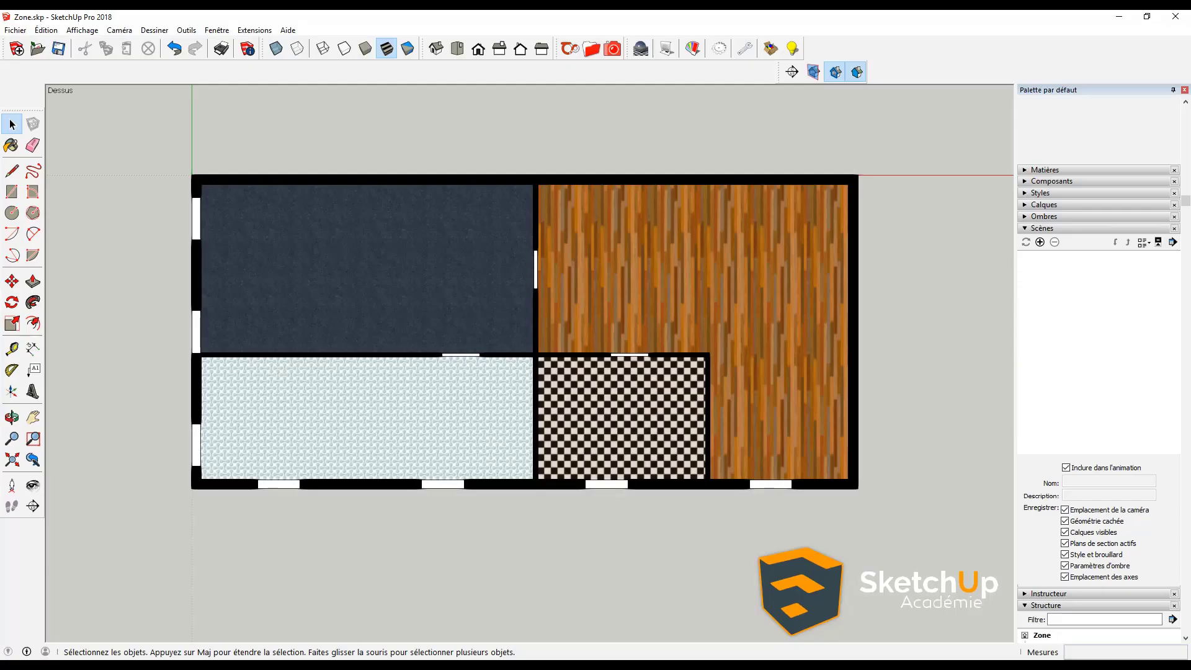
middle_drag(504, 401, 550, 366)
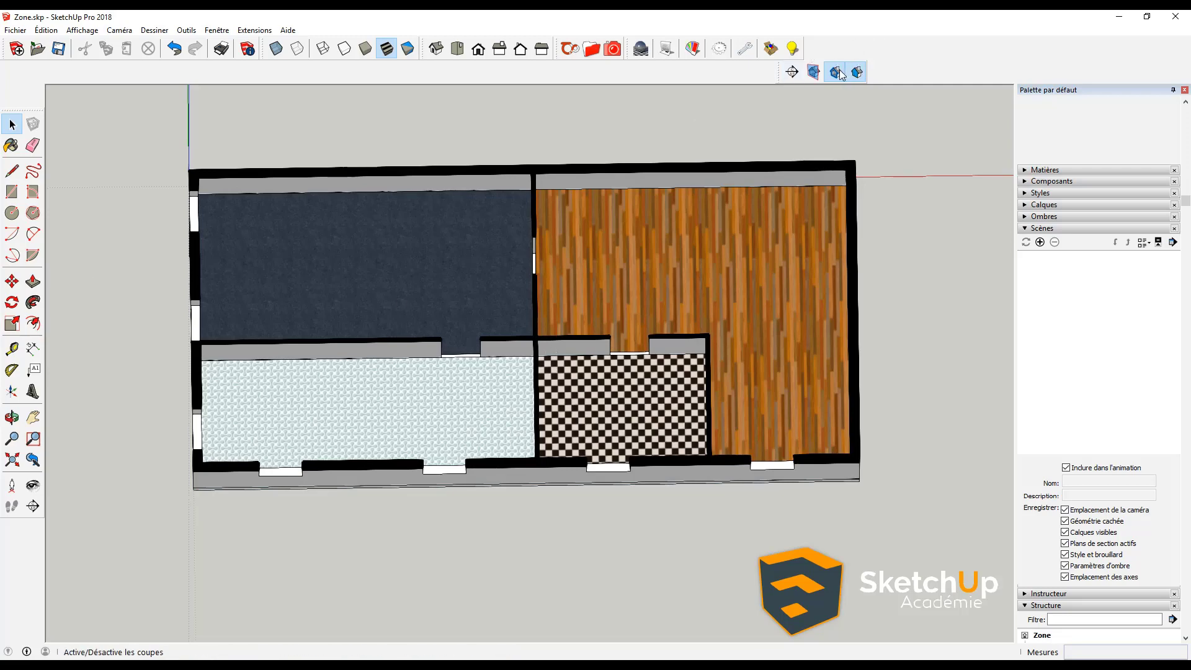
click(835, 72)
middle_drag(600, 317, 595, 255)
double_click(552, 323)
- Select all the connected partition wall geometry and examine the wall crossings and door openings from several angles
middle_drag(552, 323, 565, 320)
drag(501, 133, 557, 521)
middle_drag(505, 401, 496, 321)
scroll(540, 340, up, 3)
triple_click(540, 340)
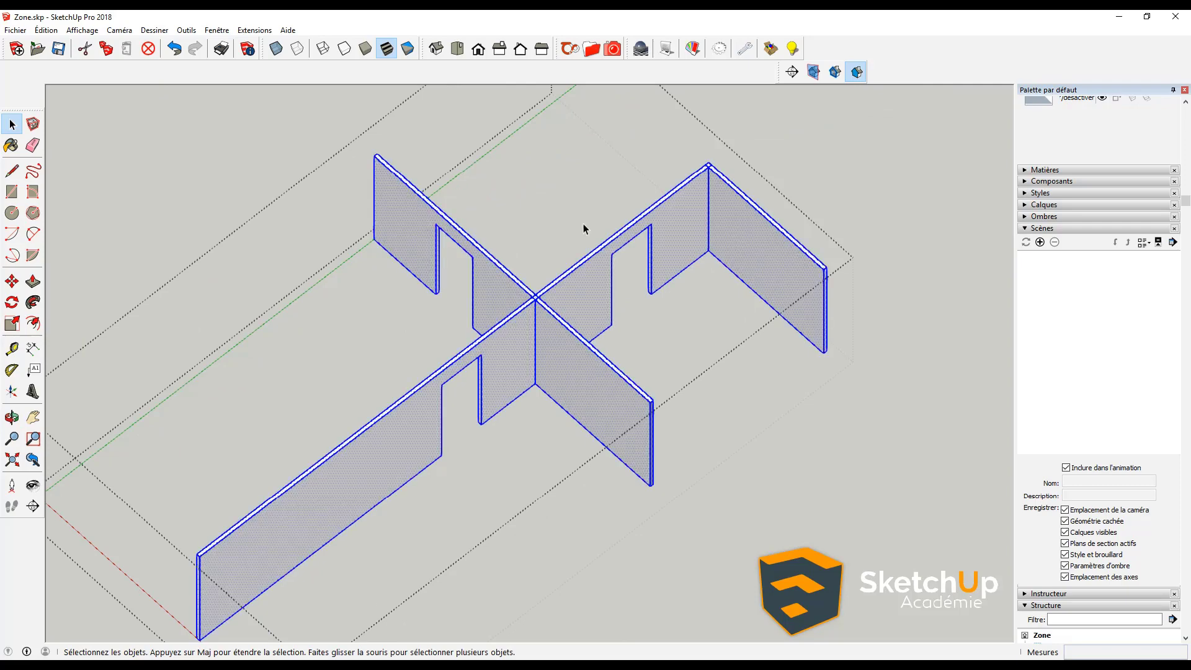
middle_drag(567, 388, 516, 306)
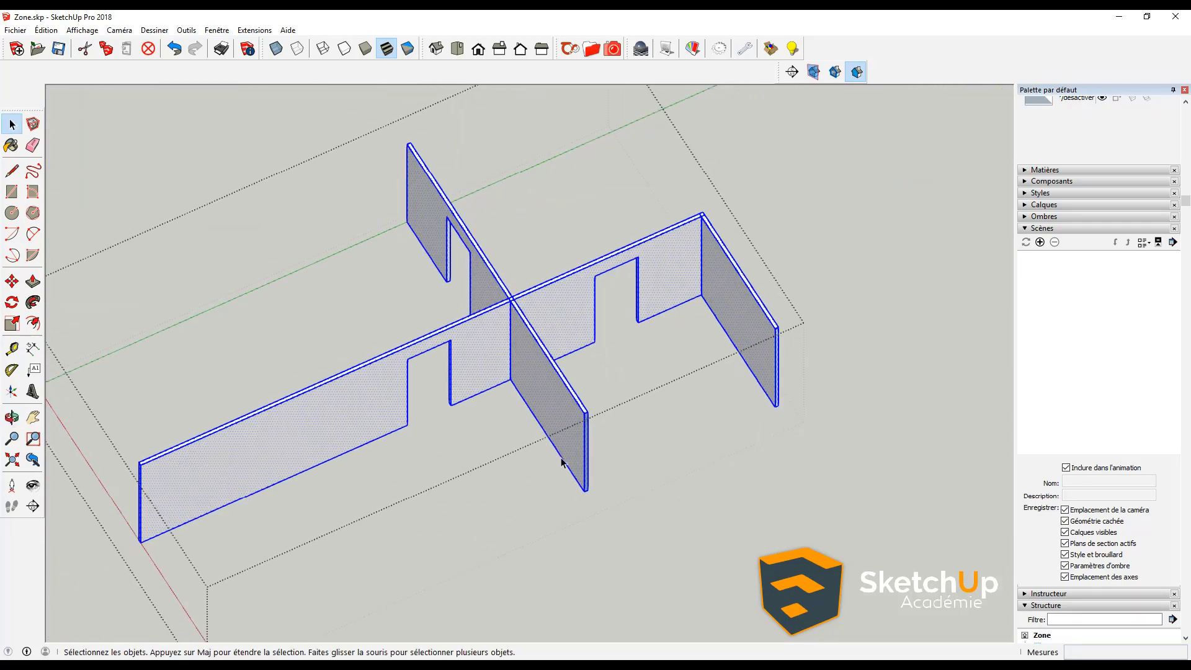
middle_drag(586, 351, 569, 380)
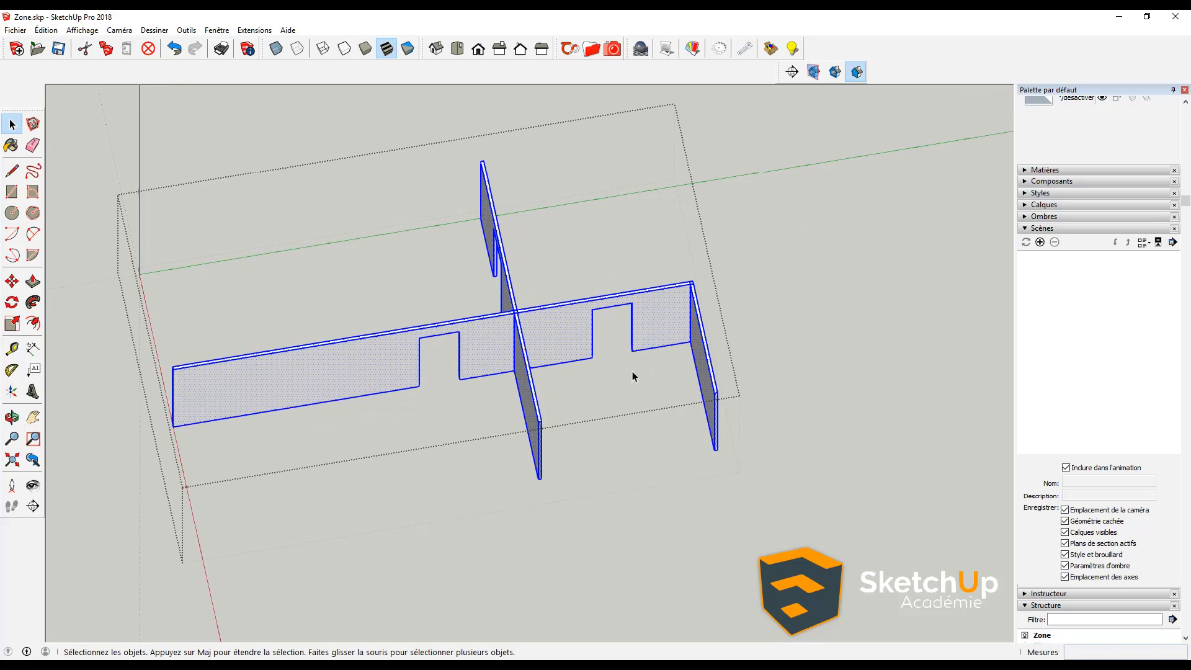
middle_drag(492, 360, 452, 343)
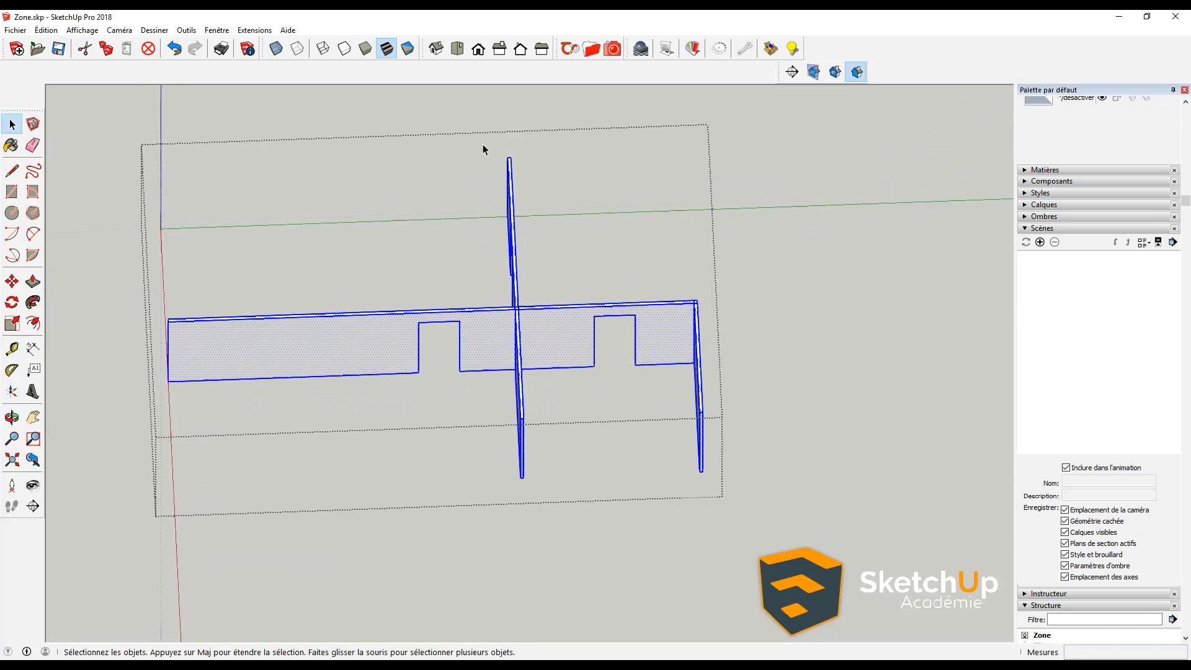
- Clear the partition wall selection and view the walls from directly above
drag(483, 144, 542, 523)
click(475, 411)
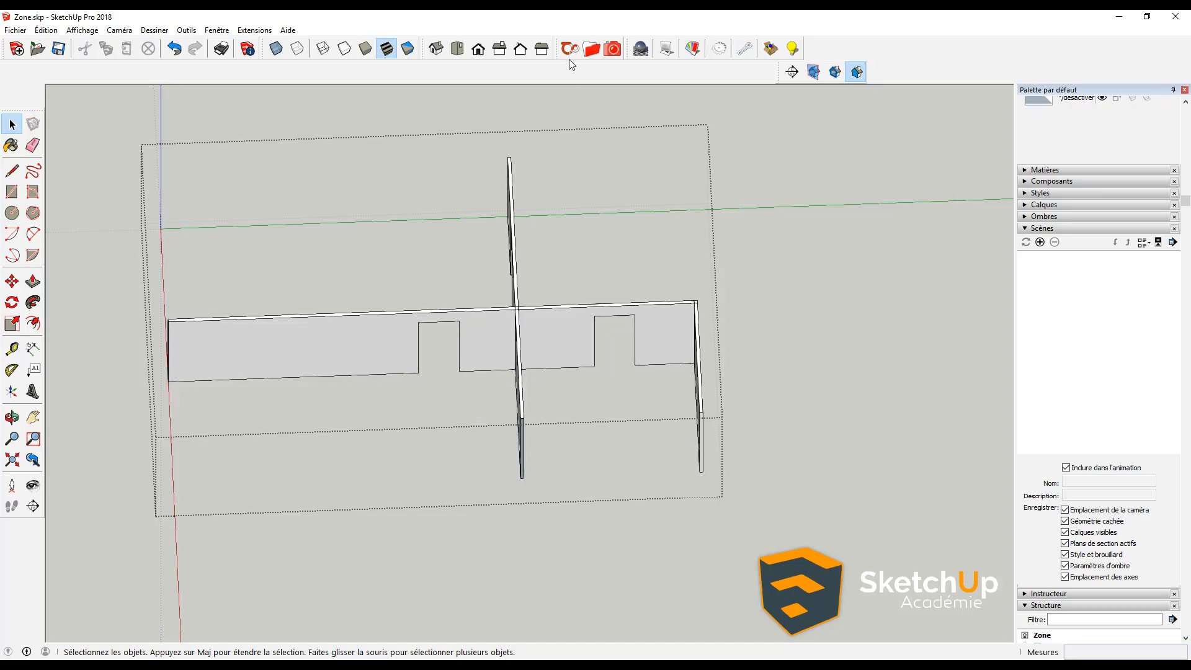
click(457, 48)
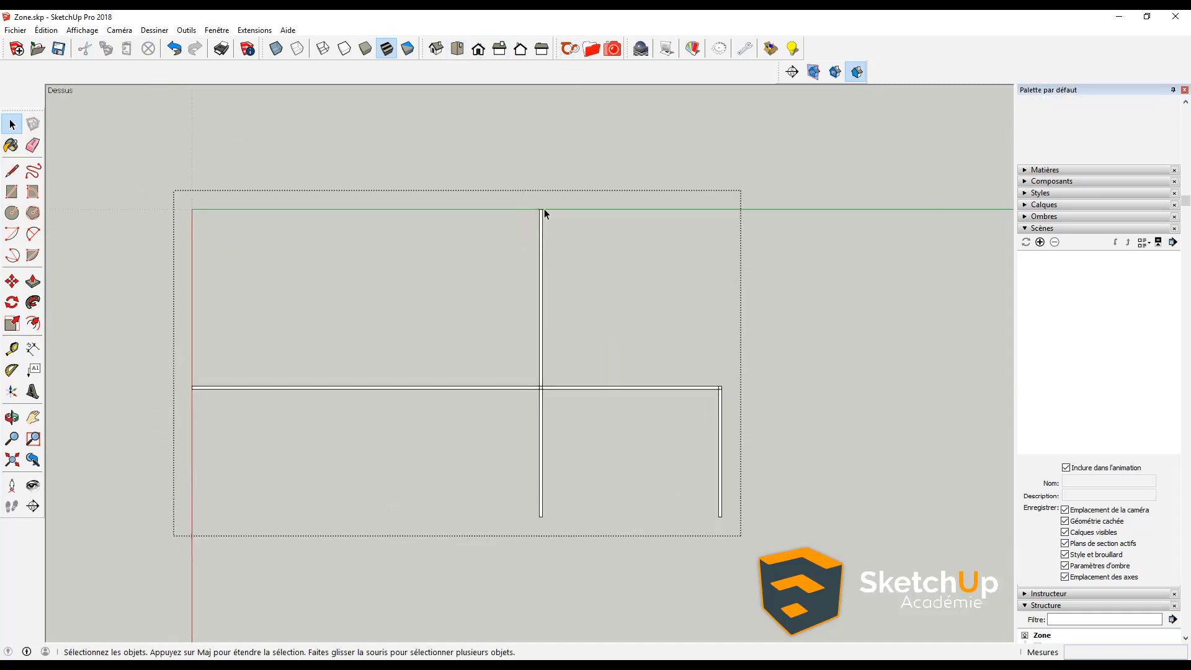
- Move the long cross partition wall, with its doorway, along the green axis toward the large dark-floored room
click(119, 30)
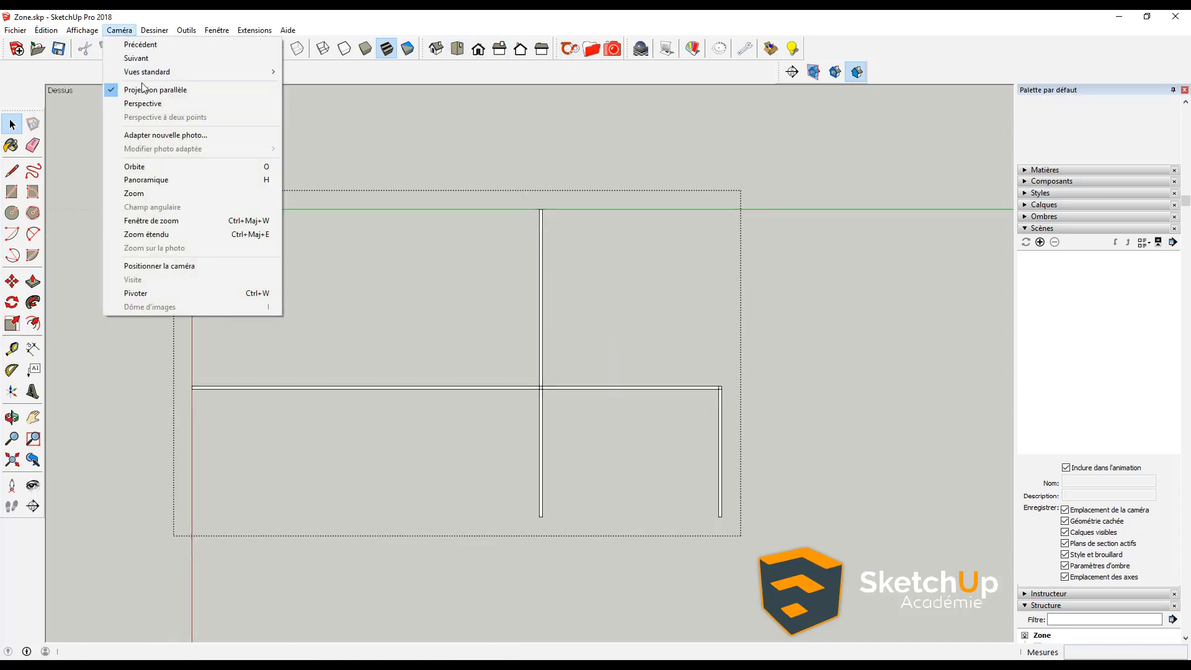
click(527, 172)
drag(526, 172, 552, 547)
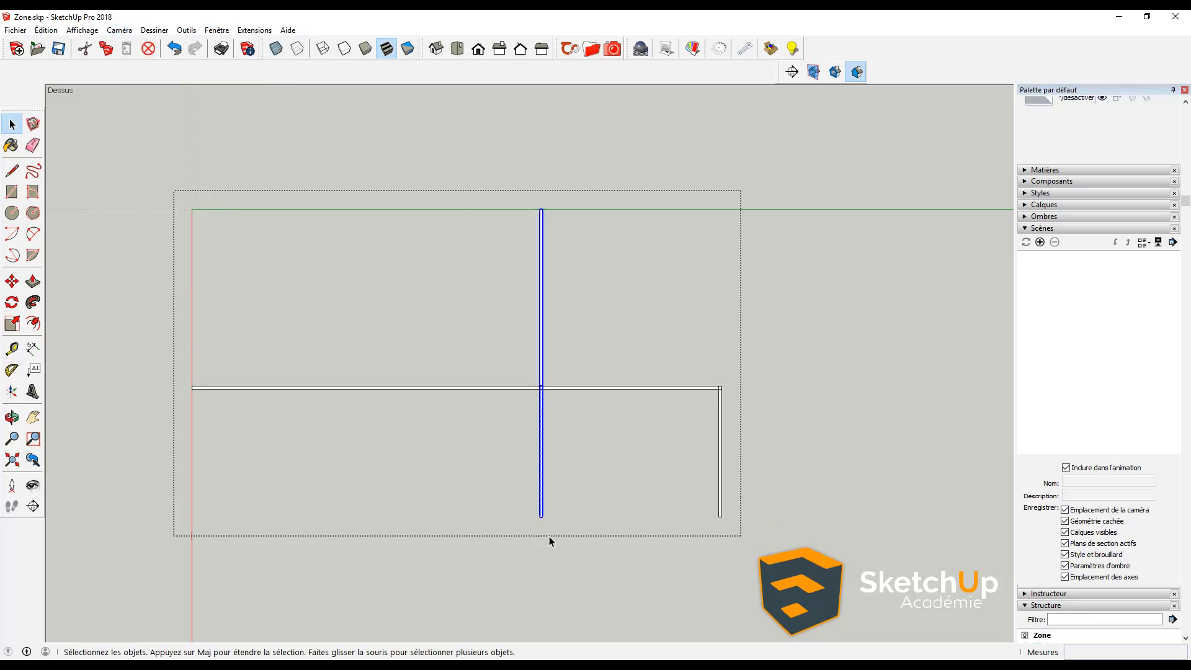
middle_drag(551, 542, 533, 348)
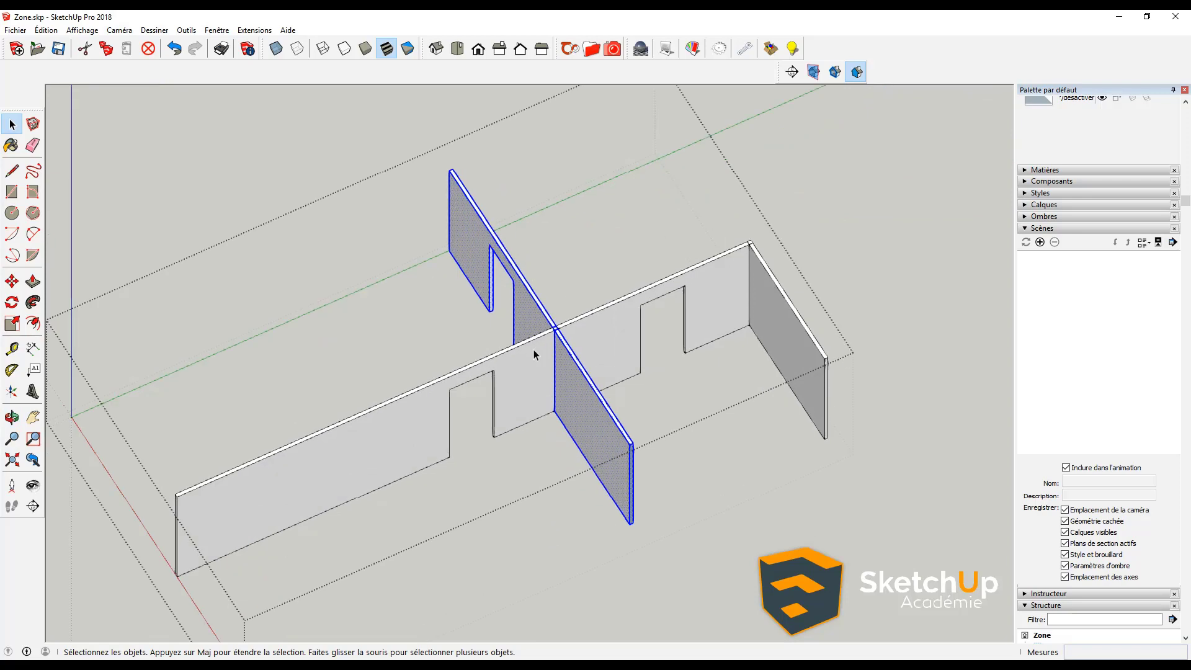
key(m)
scroll(532, 346, up, 5)
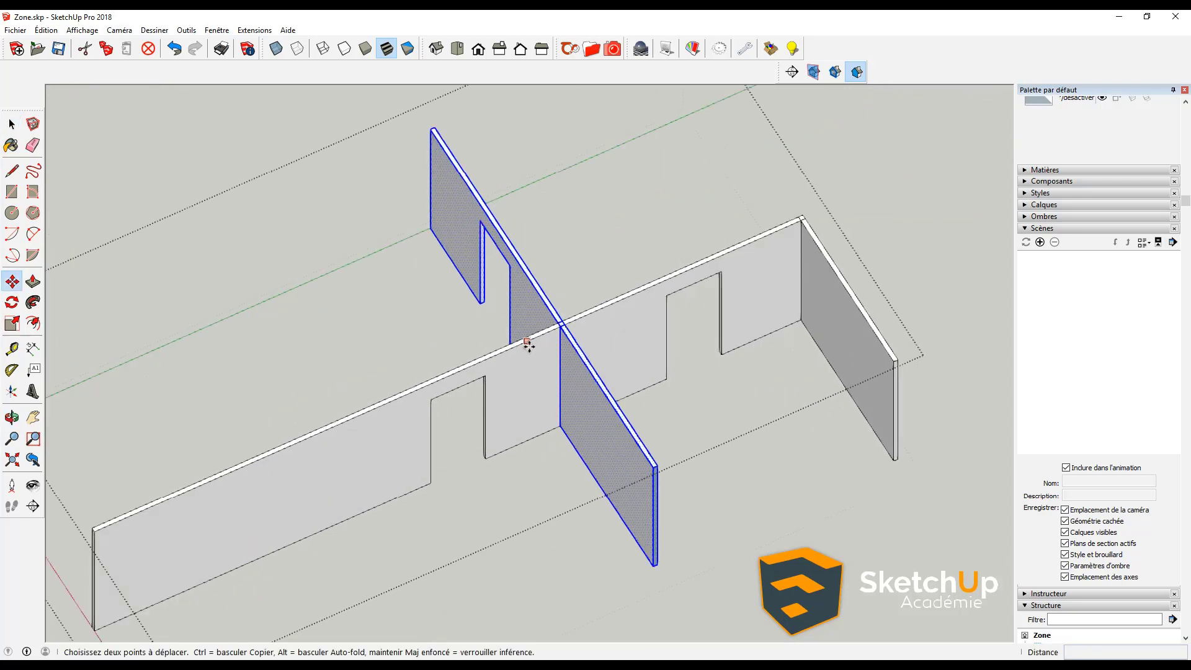
click(570, 318)
scroll(653, 284, down, 4)
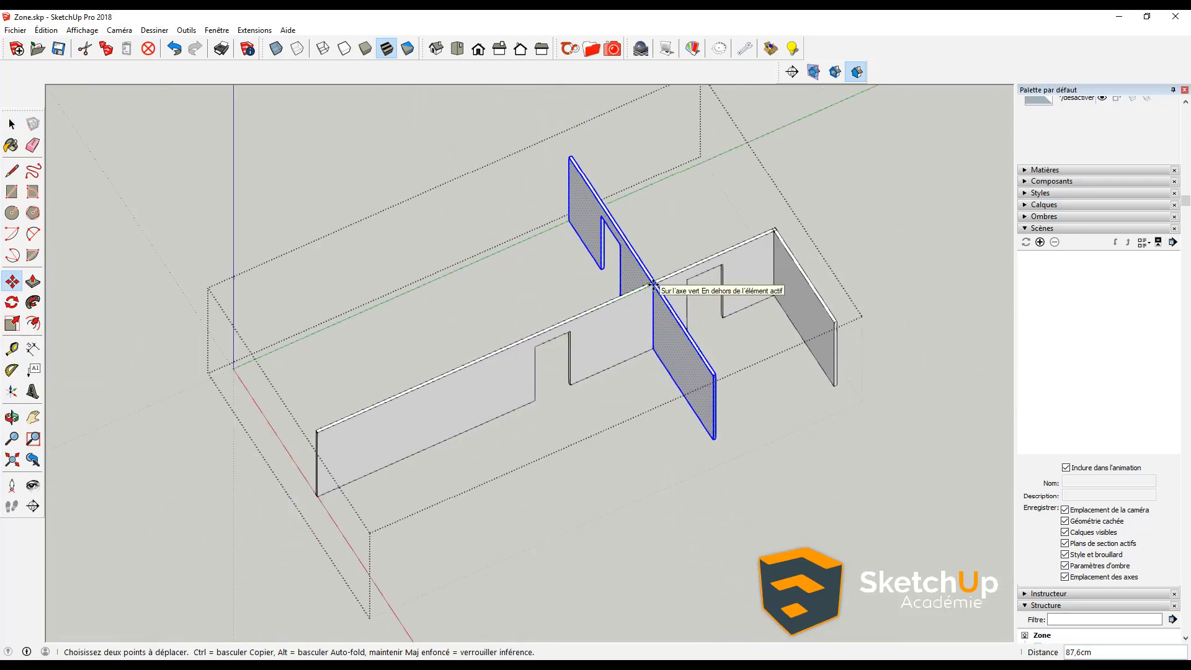
key(i)
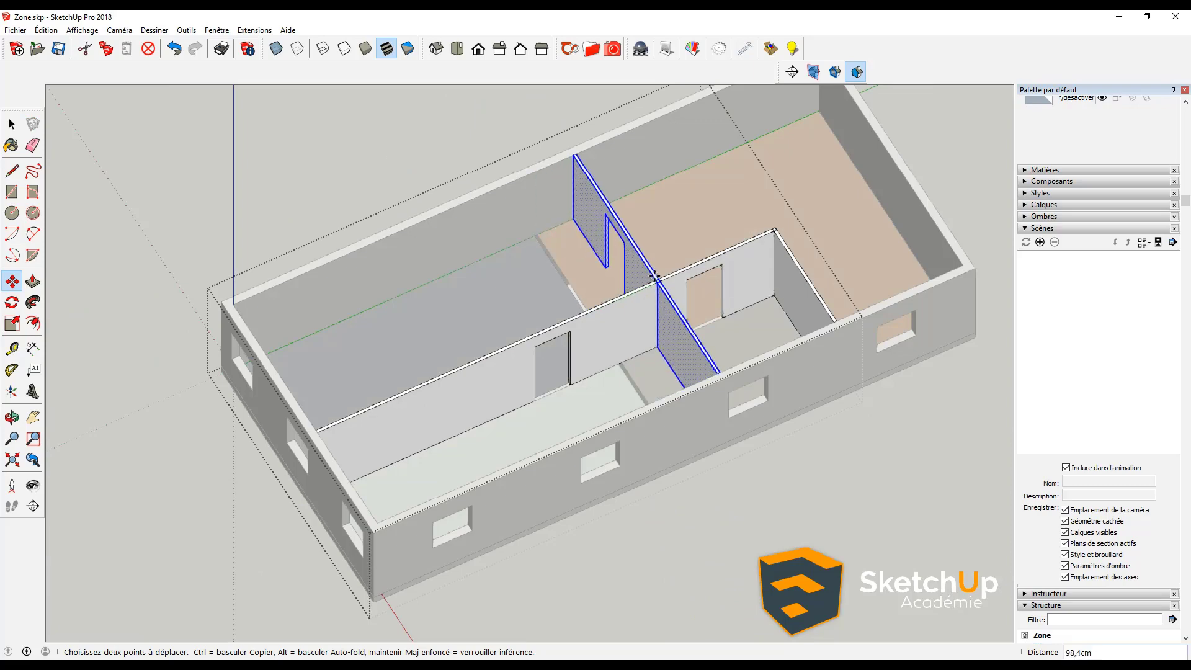
middle_drag(655, 275, 337, 186)
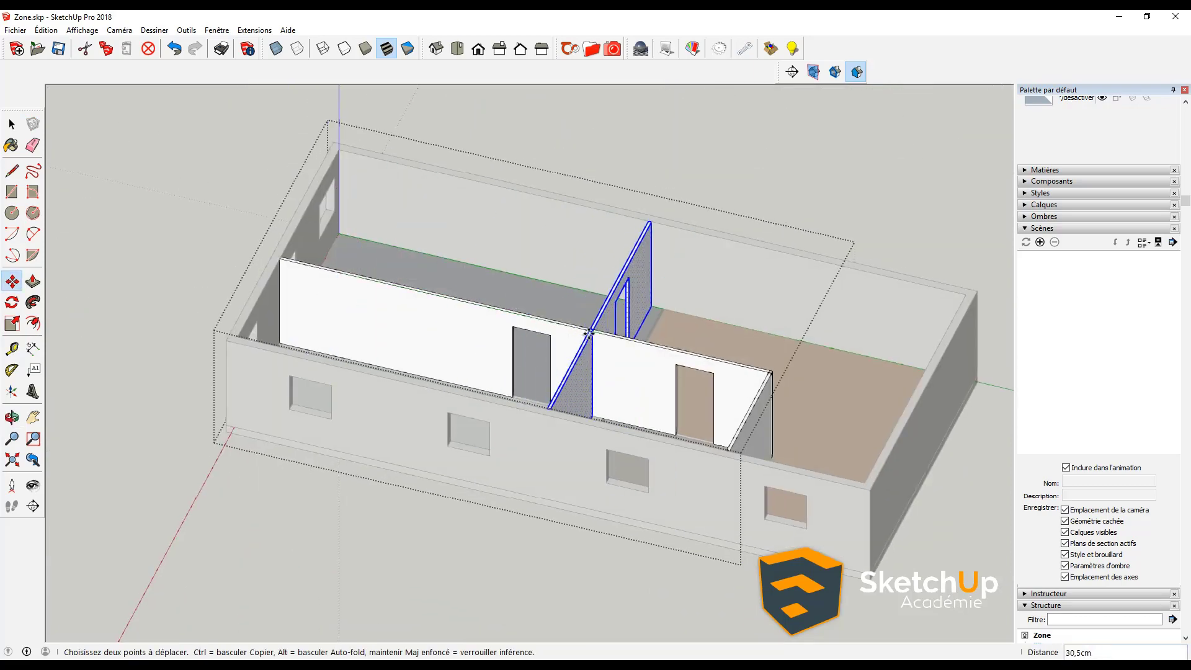
middle_drag(576, 326, 686, 497)
key(space)
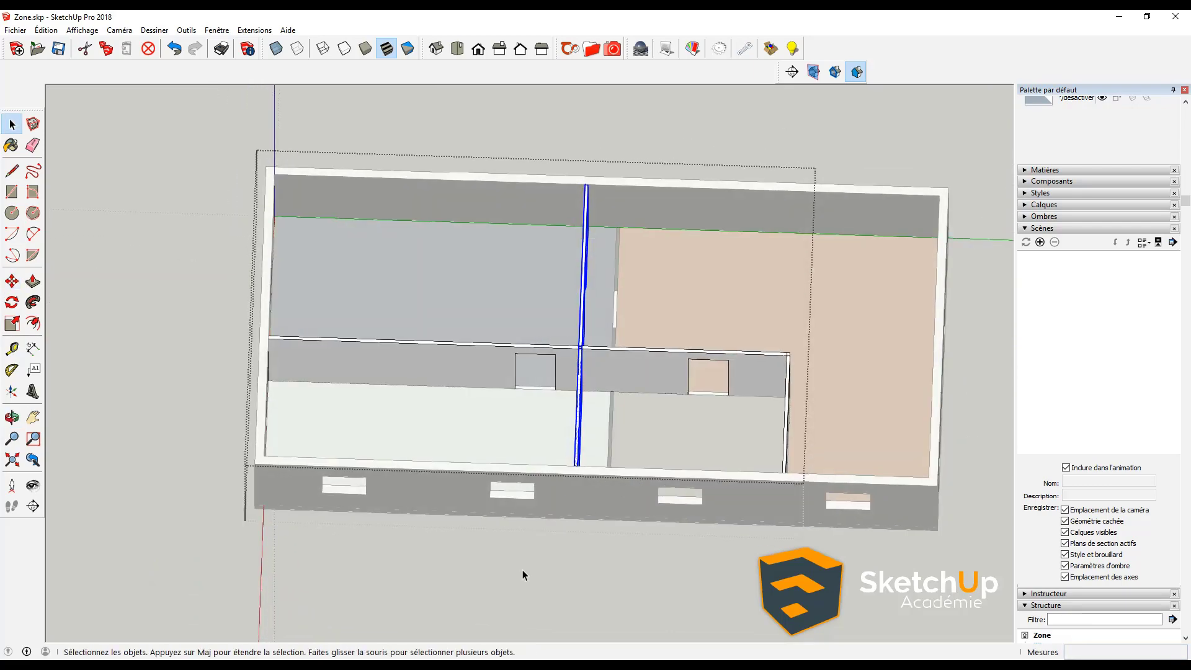
- Leave the partition wall group and open the floor surfaces for editing, viewed from above around the wall crossing
click(522, 569)
middle_drag(523, 569, 604, 300)
scroll(604, 300, up, 2)
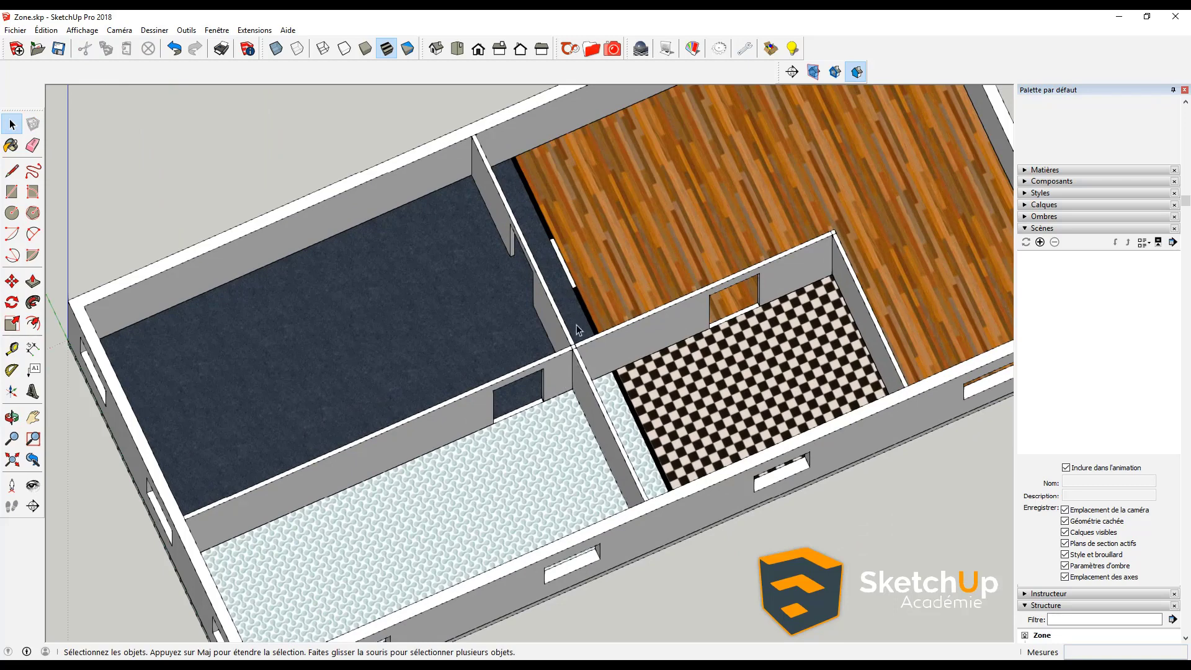
double_click(577, 303)
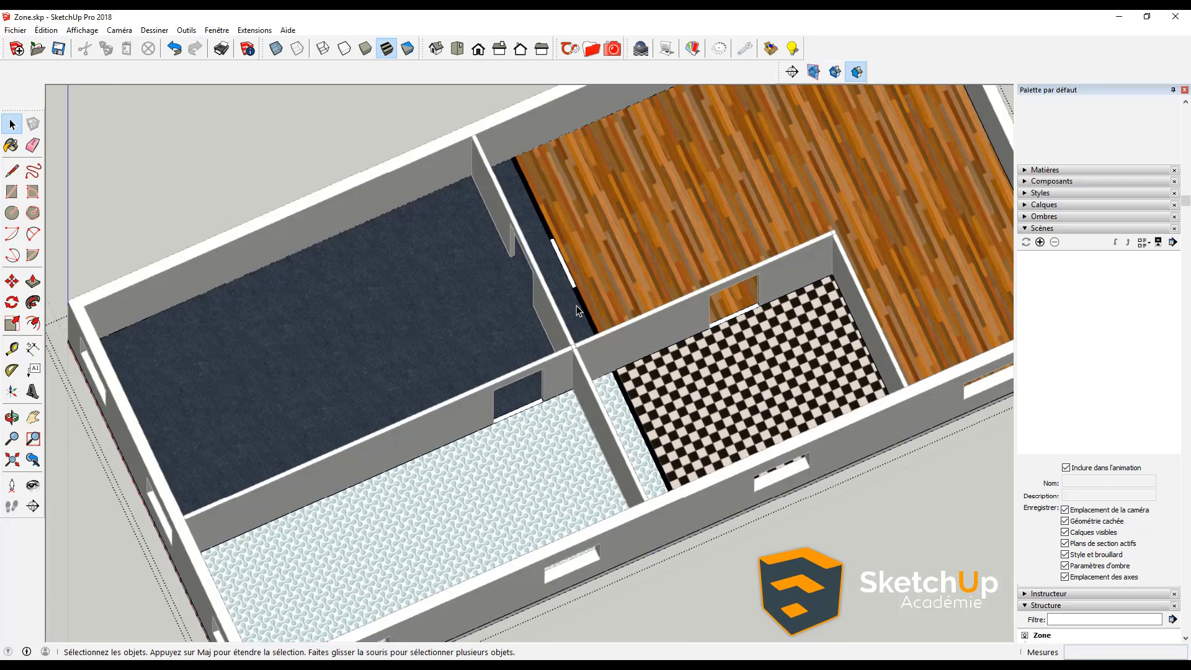
middle_drag(577, 310, 574, 433)
scroll(511, 344, up, 5)
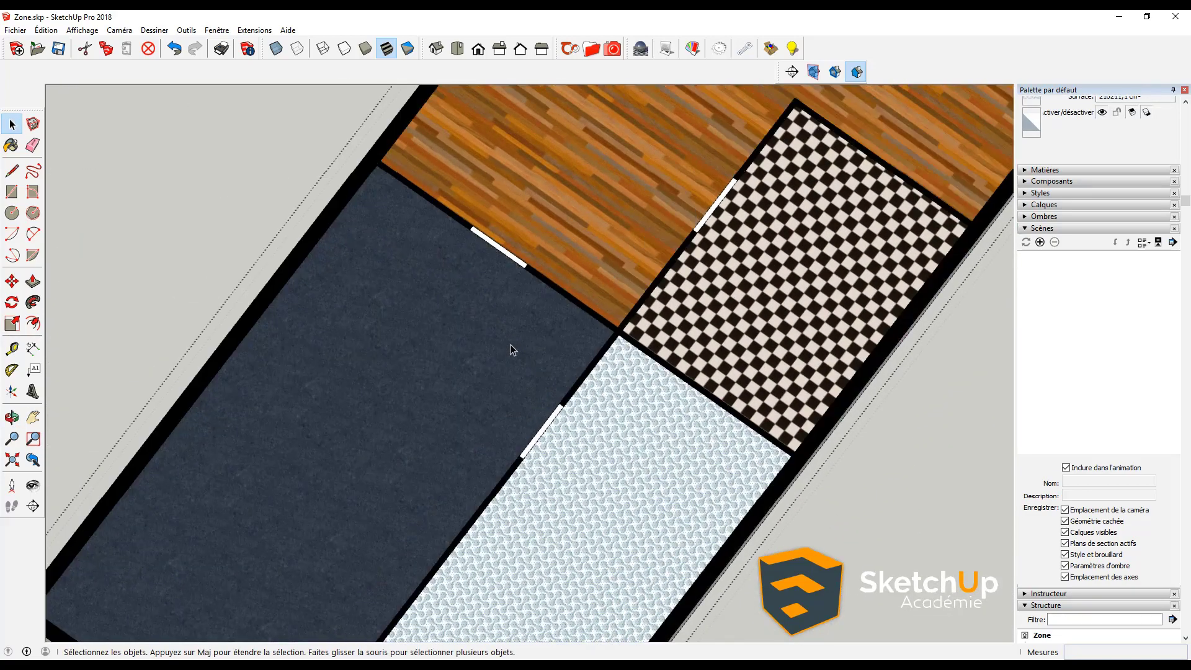
scroll(511, 344, down, 3)
scroll(590, 329, up, 2)
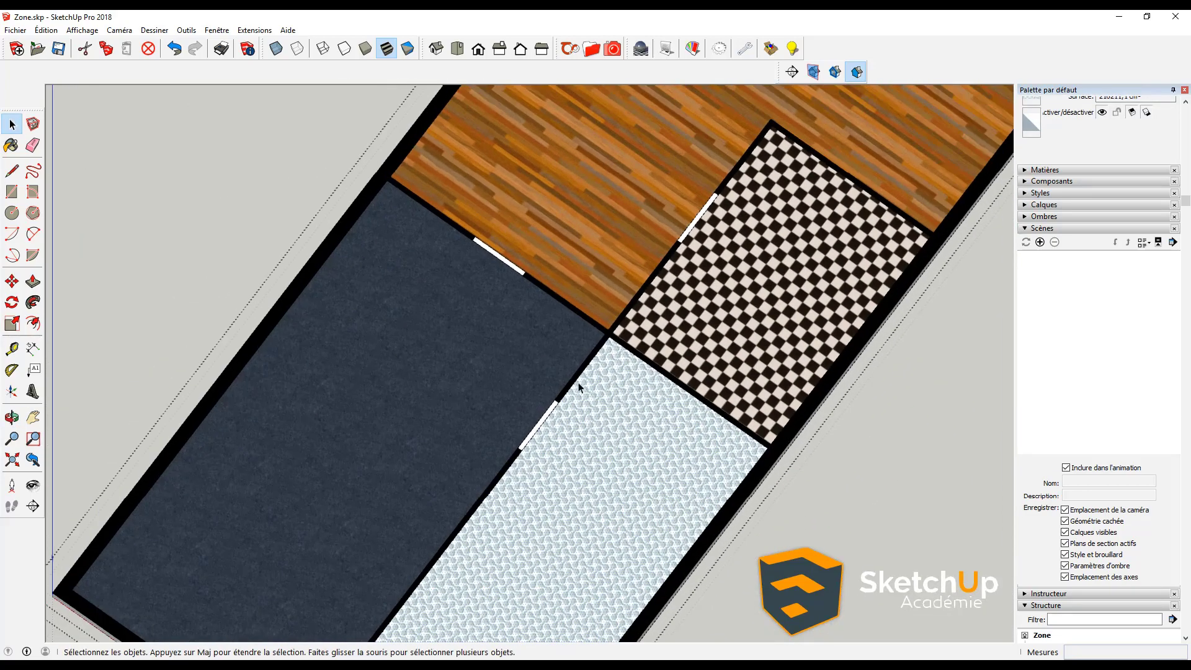
scroll(555, 369, up, 2)
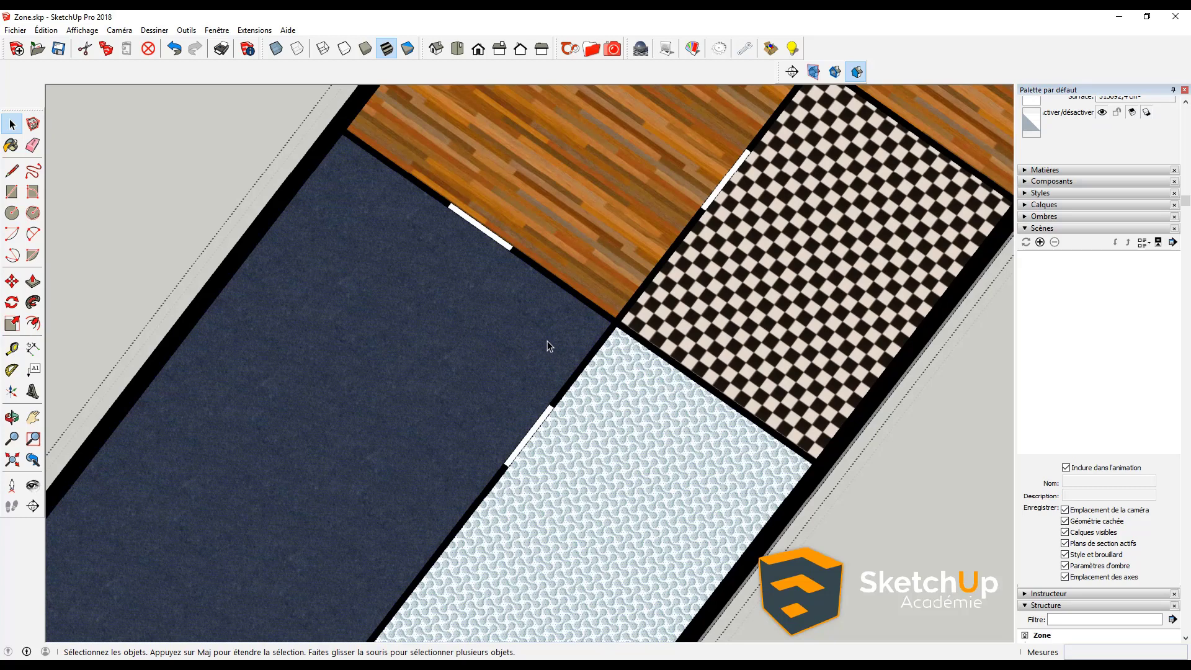
- Intersect the dark floor and light tiled floor faces with the model to trace the relocated partition wall
shift+click(655, 416)
shift+click(489, 332)
shift+click(608, 425)
right_click(507, 342)
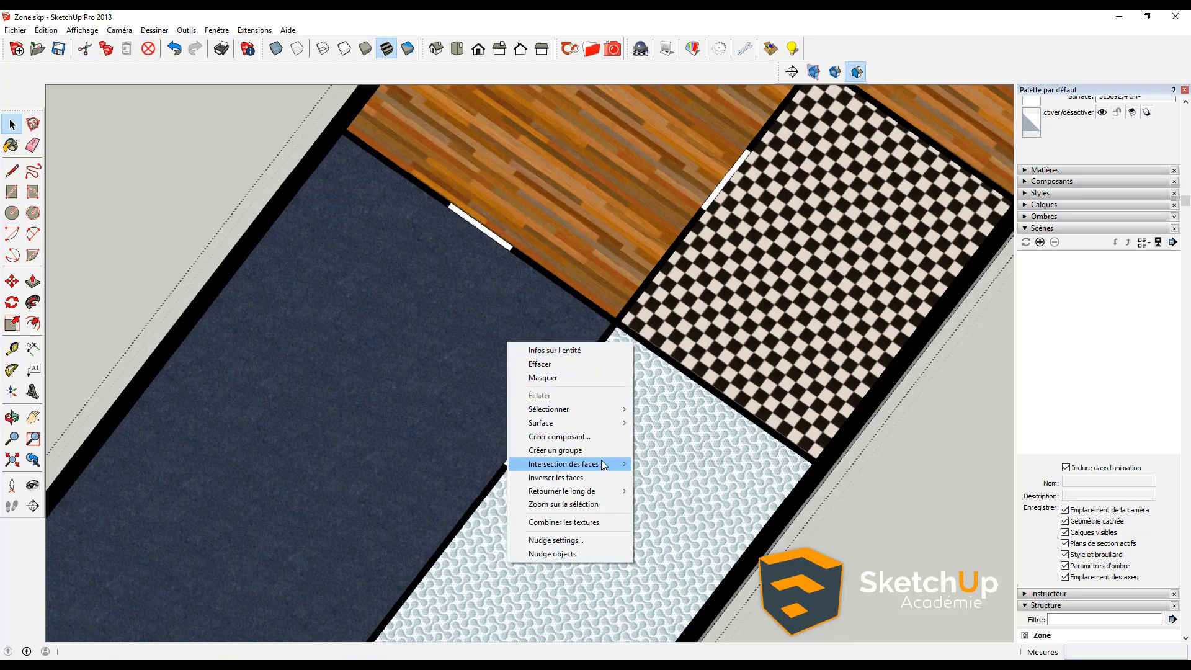
mouse_move(601, 460)
click(665, 464)
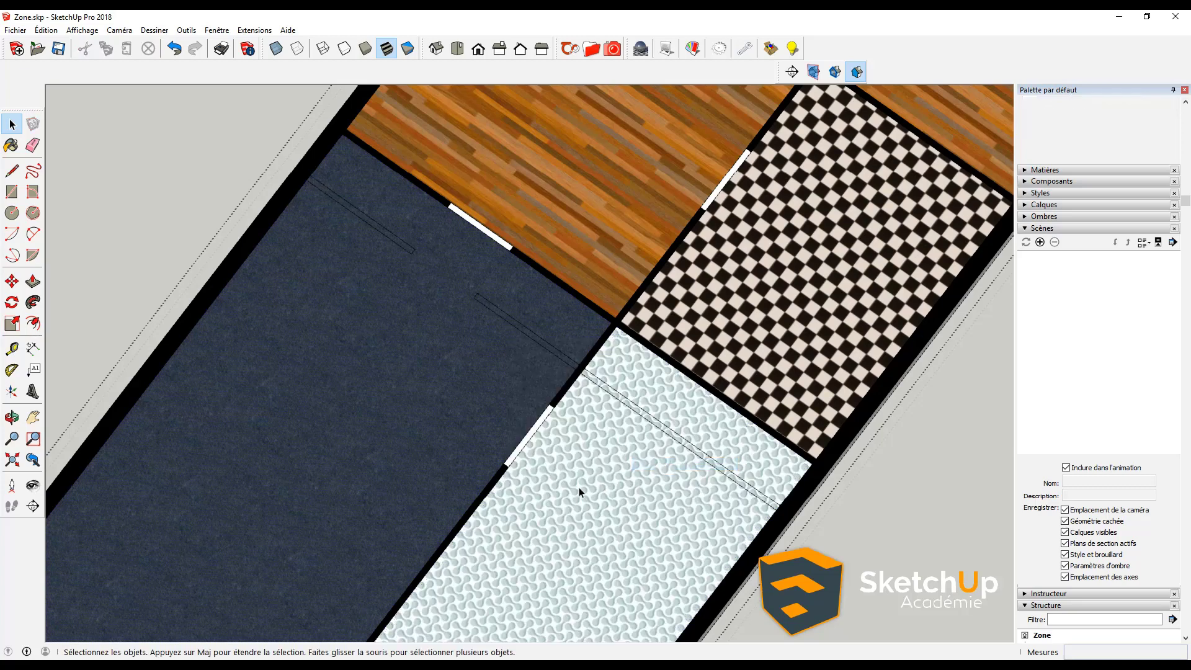
- Draw a rectangle 90 cm long across the doorway gap between the two new wall traces on the dark floor
click(473, 299)
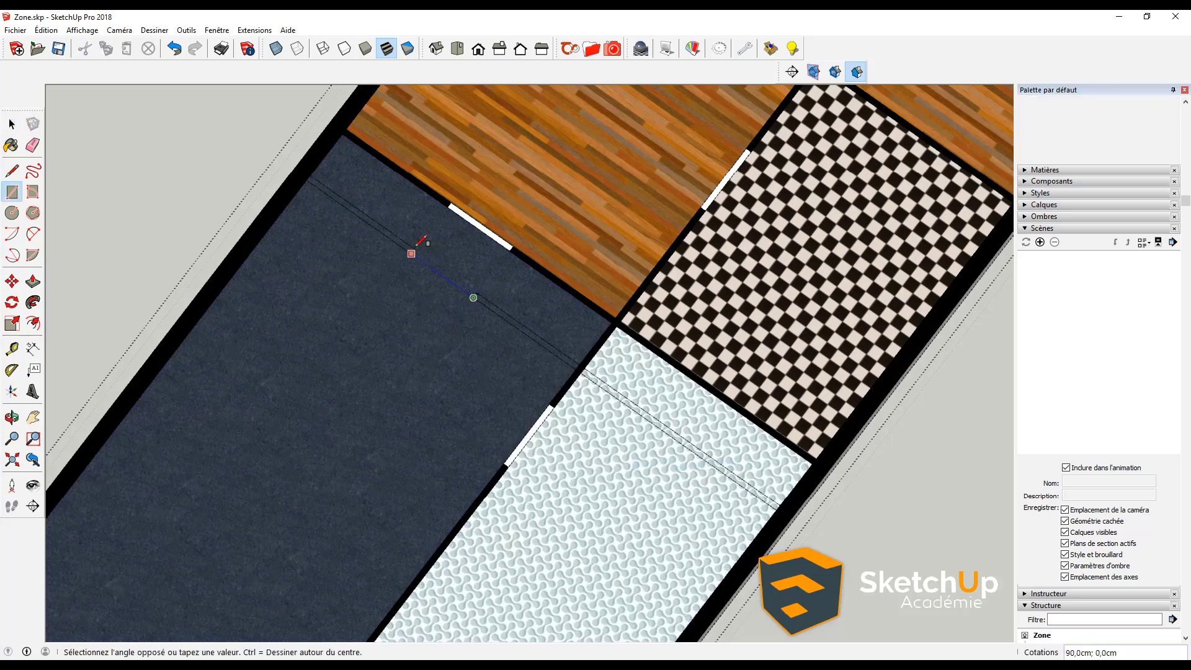
click(428, 244)
key(space)
key(b)
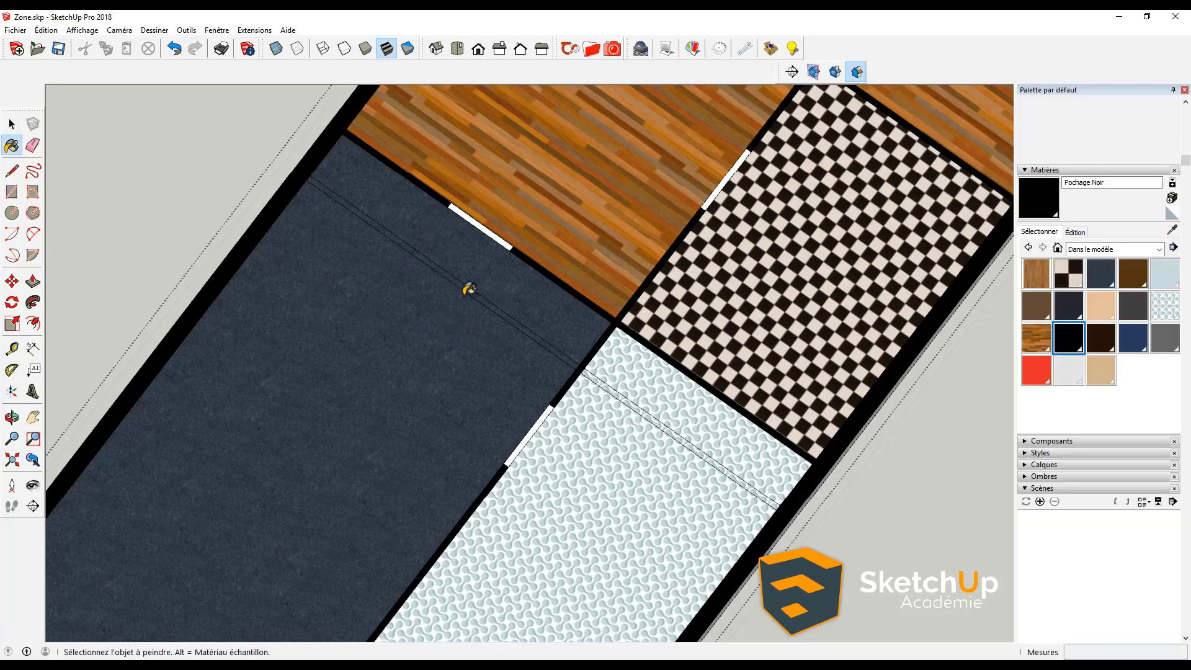
scroll(480, 266, up, 1)
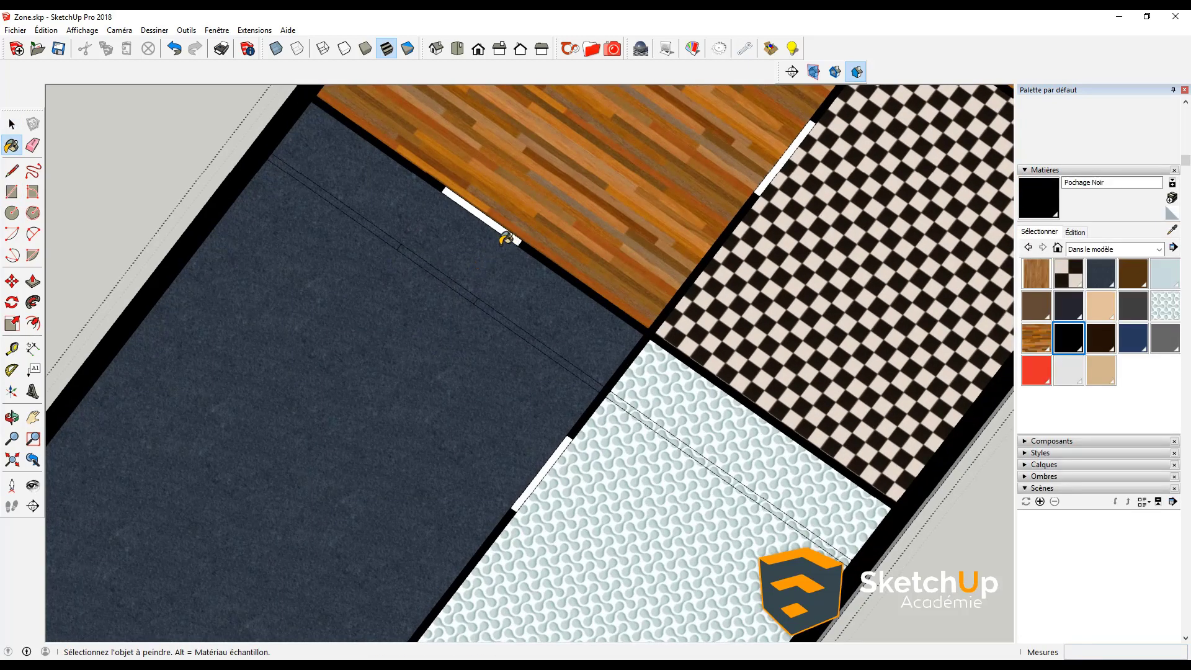
- Erase the old cross wall's doorway strip and leftover floor edges around the former wall crossing
key(e)
mouse_move(489, 244)
mouse_down()
mouse_move(532, 239)
mouse_move(519, 244)
mouse_up()
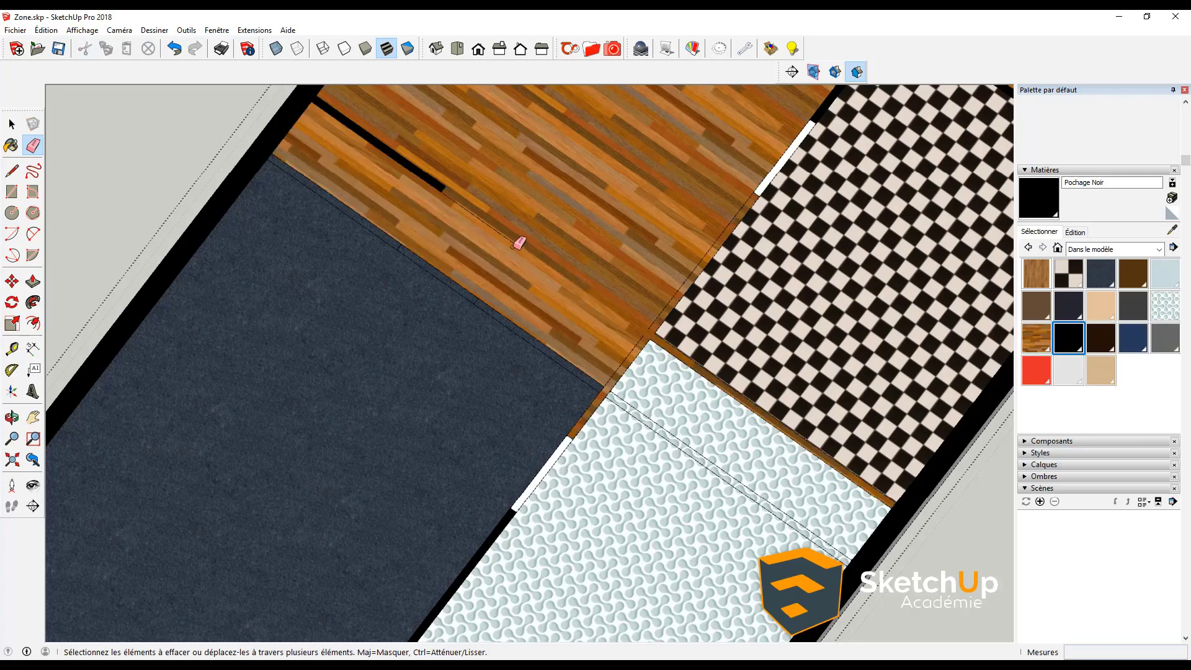
click(443, 190)
scroll(647, 333, up, 1)
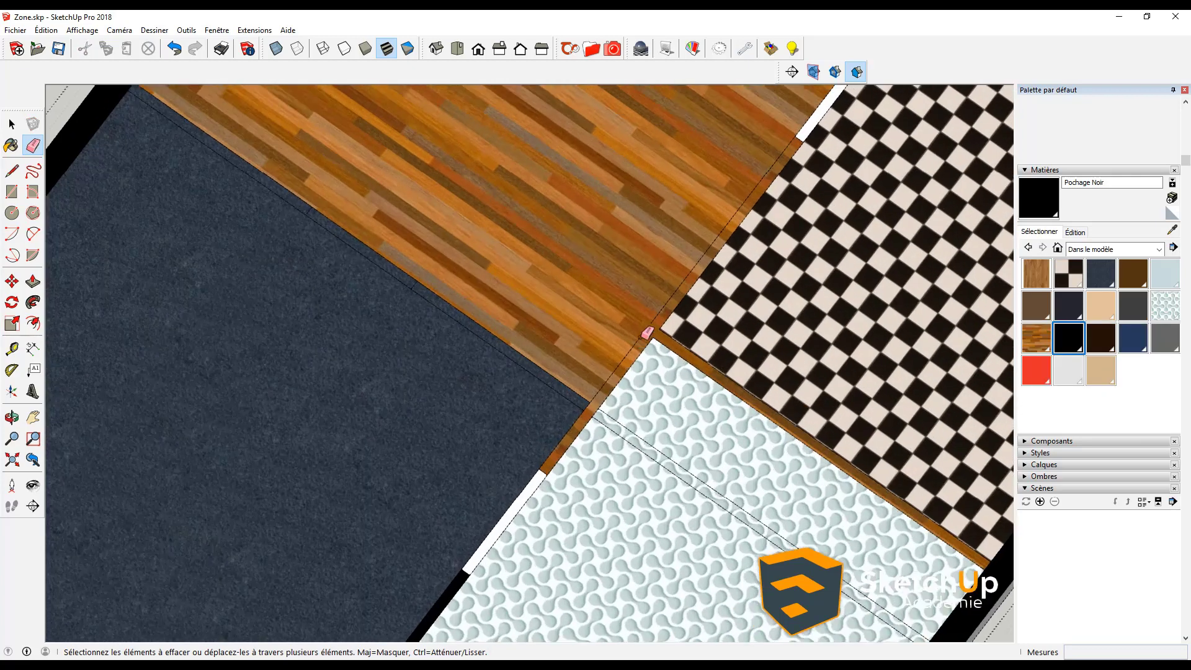
scroll(646, 333, down, 1)
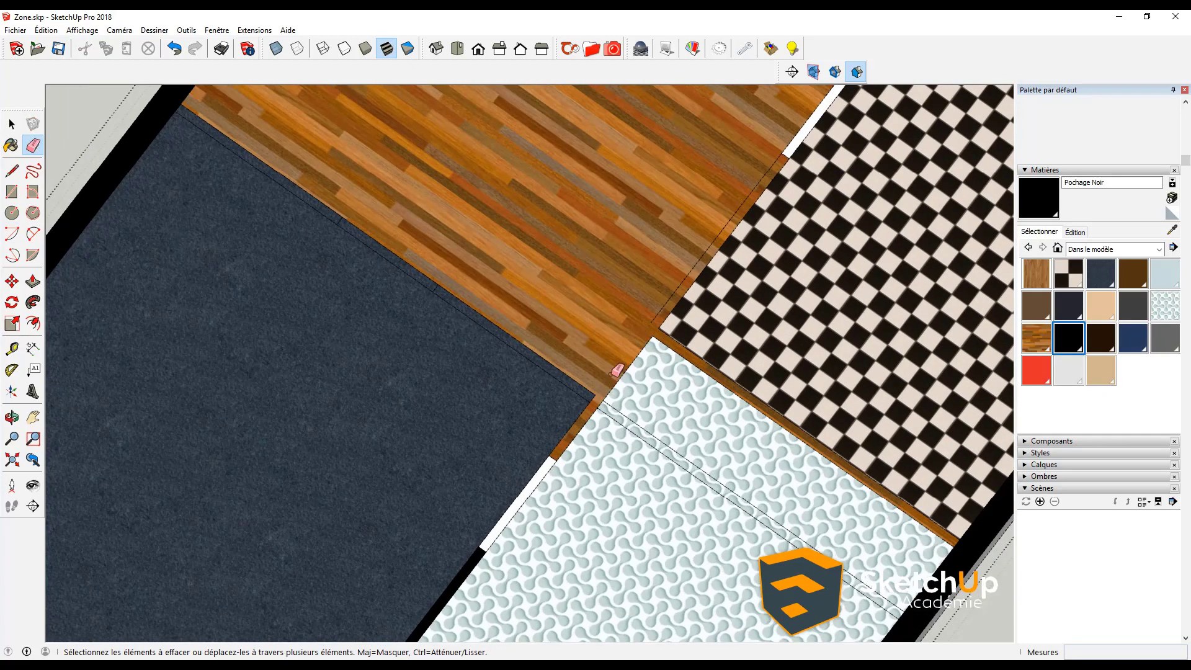
mouse_move(617, 371)
mouse_down()
mouse_move(682, 328)
mouse_move(671, 361)
mouse_move(648, 293)
mouse_up()
scroll(672, 360, down, 2)
scroll(695, 360, up, 1)
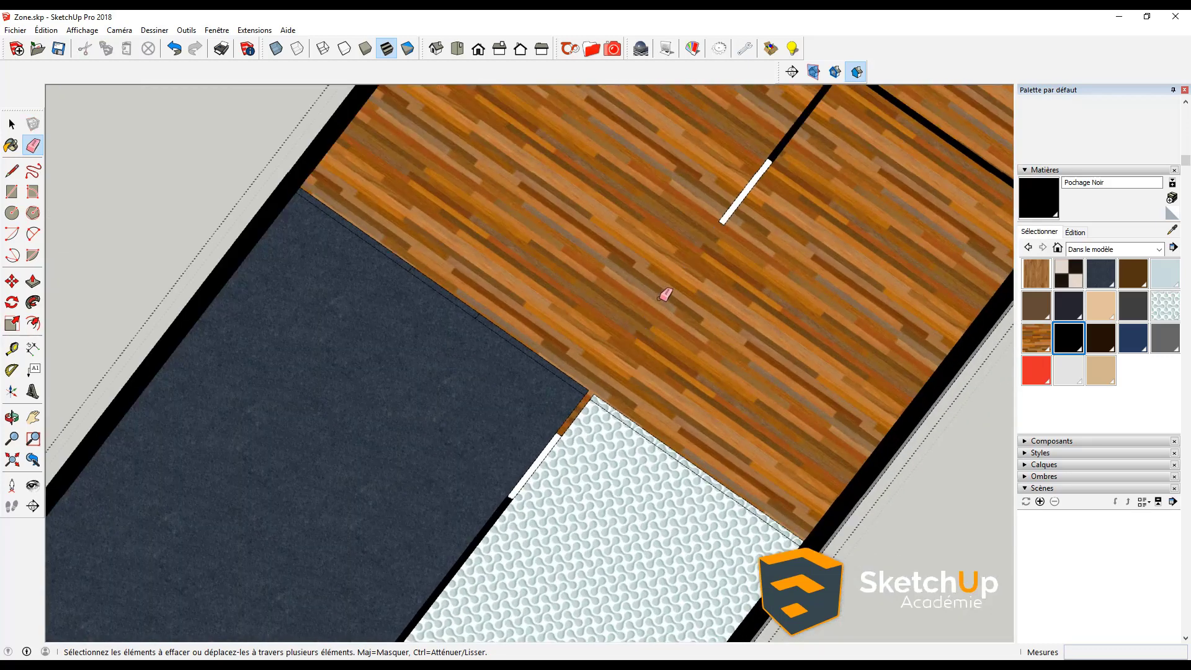
- Draw a wall-thick rectangle on the wood floor from the new wall crossing to the former checkered room's doorway strip
key(r)
click(588, 390)
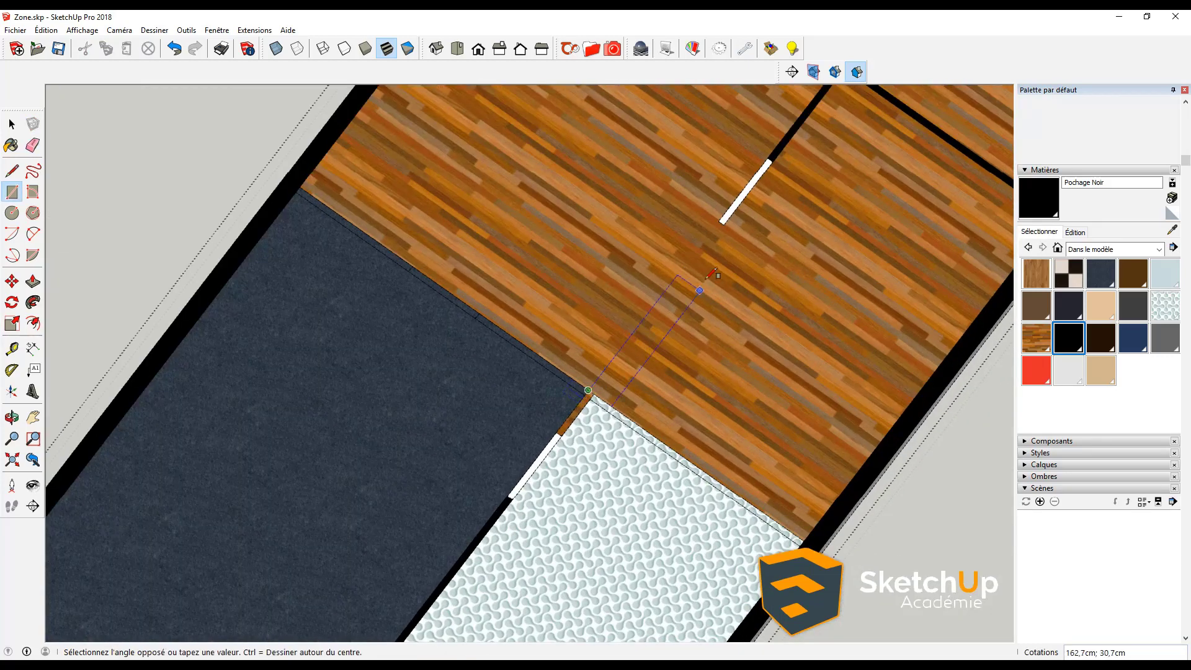
click(721, 223)
scroll(580, 412, up, 3)
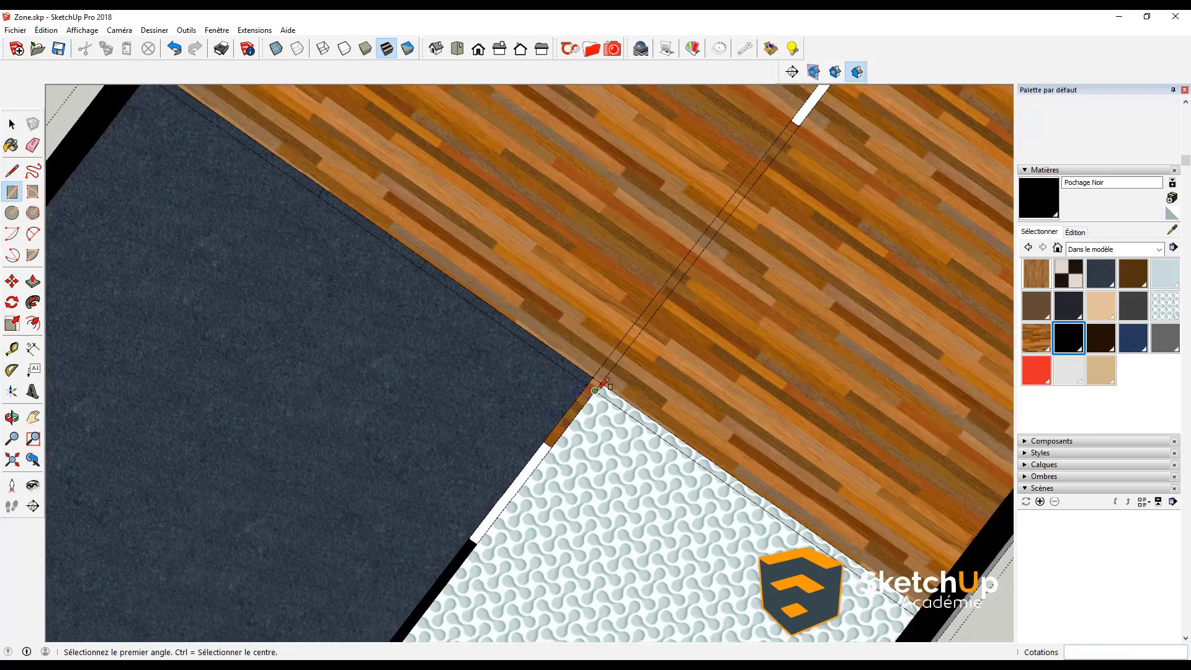
- Erase the short edges separating the wall strips at the new crossing
key(e)
drag(602, 369, 603, 368)
drag(584, 376, 597, 388)
scroll(595, 389, down, 3)
scroll(591, 382, down, 1)
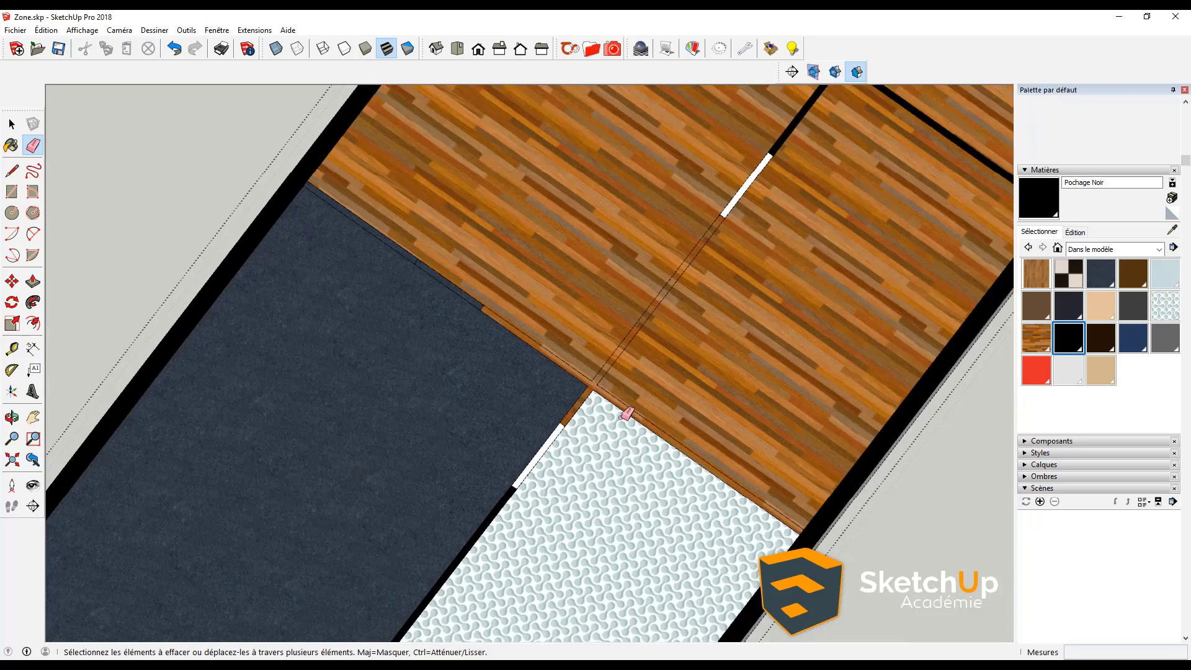
mouse_move(623, 417)
shift+middle_down()
mouse_move(598, 444)
mouse_move(616, 372)
shift+middle_up()
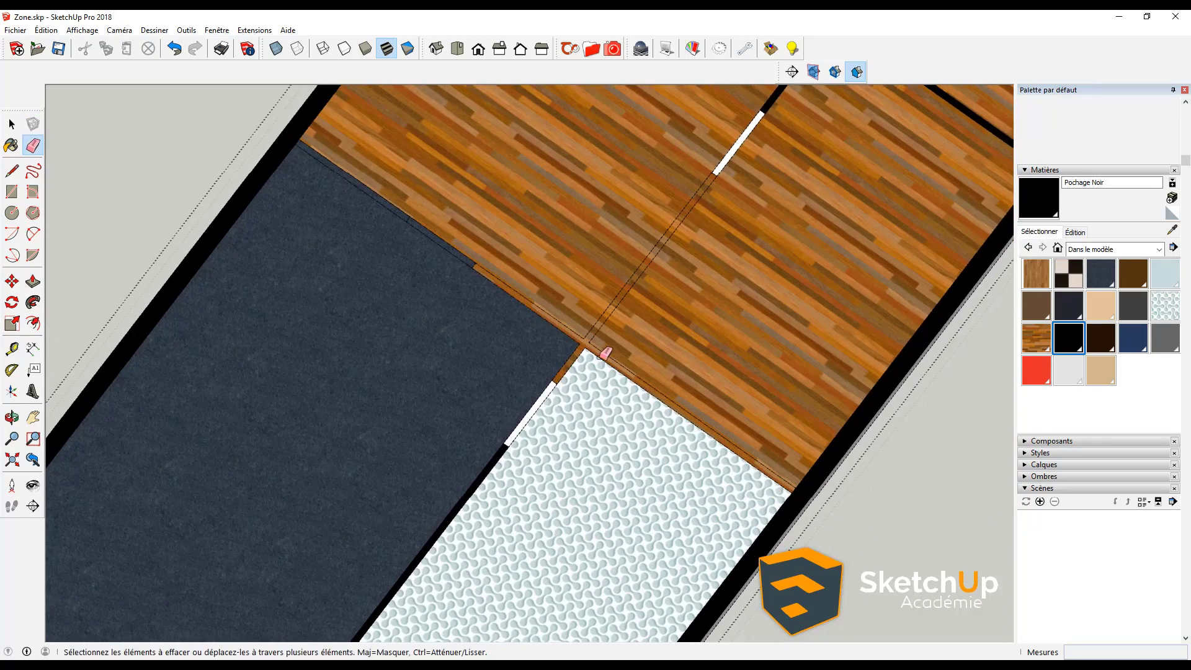
shift+middle_drag(752, 375, 732, 421)
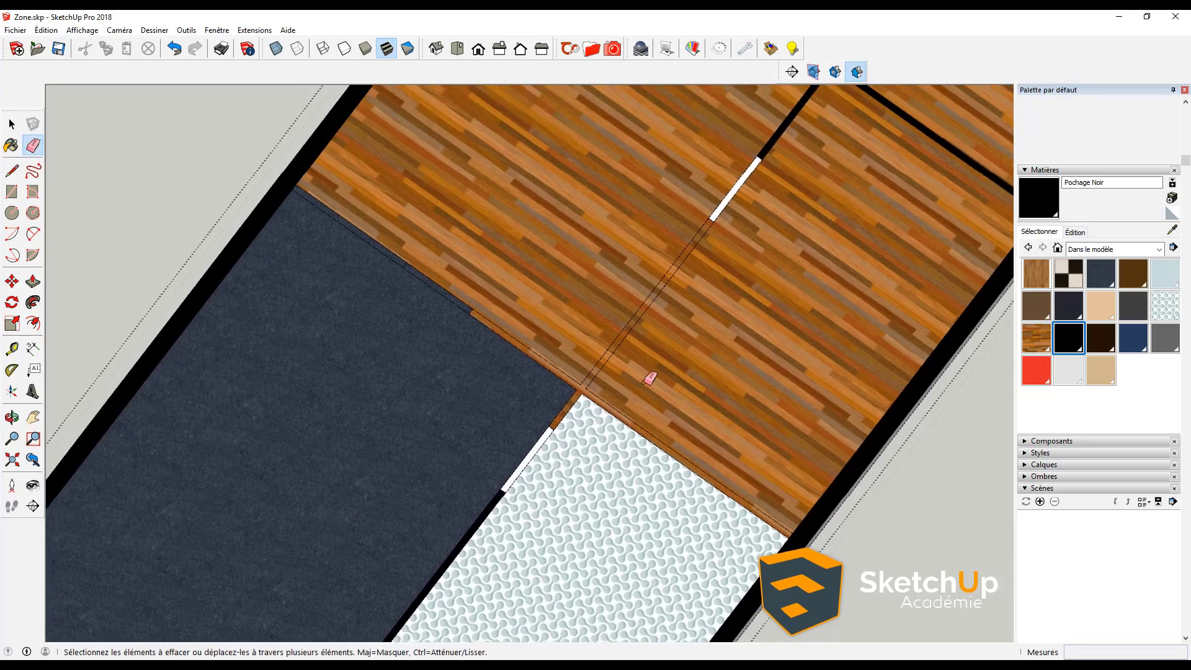
- Try to paint the new wall strips with the Pochage Noir material sampled from the existing black wall trace
key(b)
key(alt)
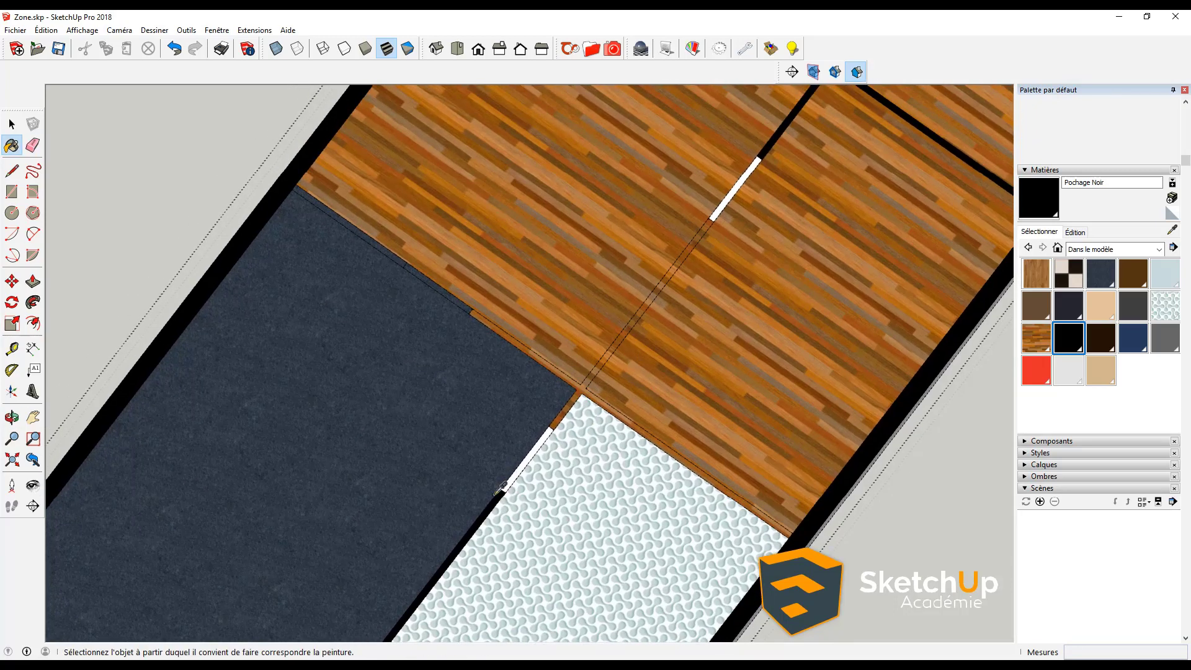
alt+click(500, 494)
scroll(595, 394, up, 3)
click(583, 382)
scroll(580, 385, up, 2)
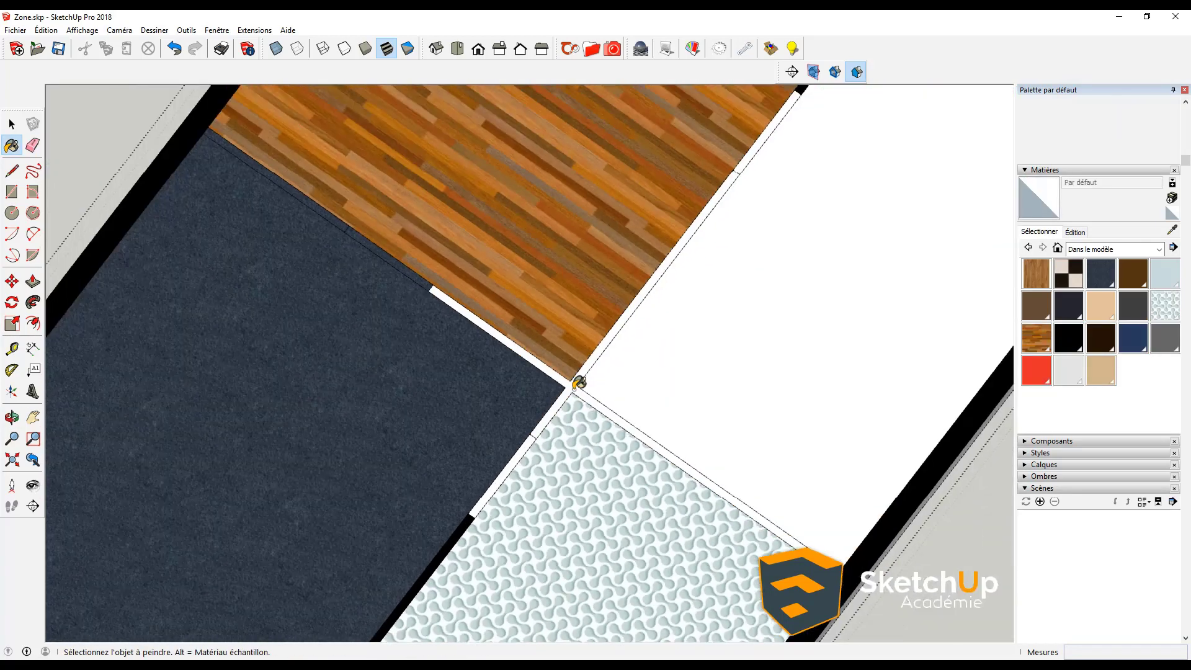
key(ctrl+z)
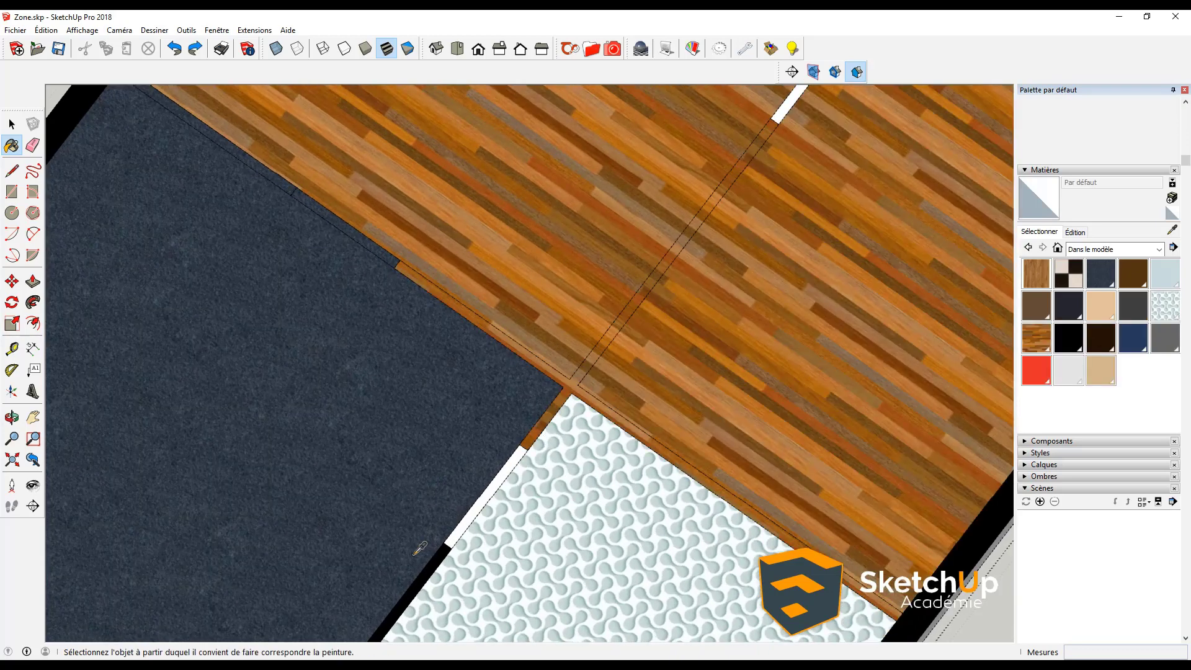
alt+click(440, 554)
click(581, 380)
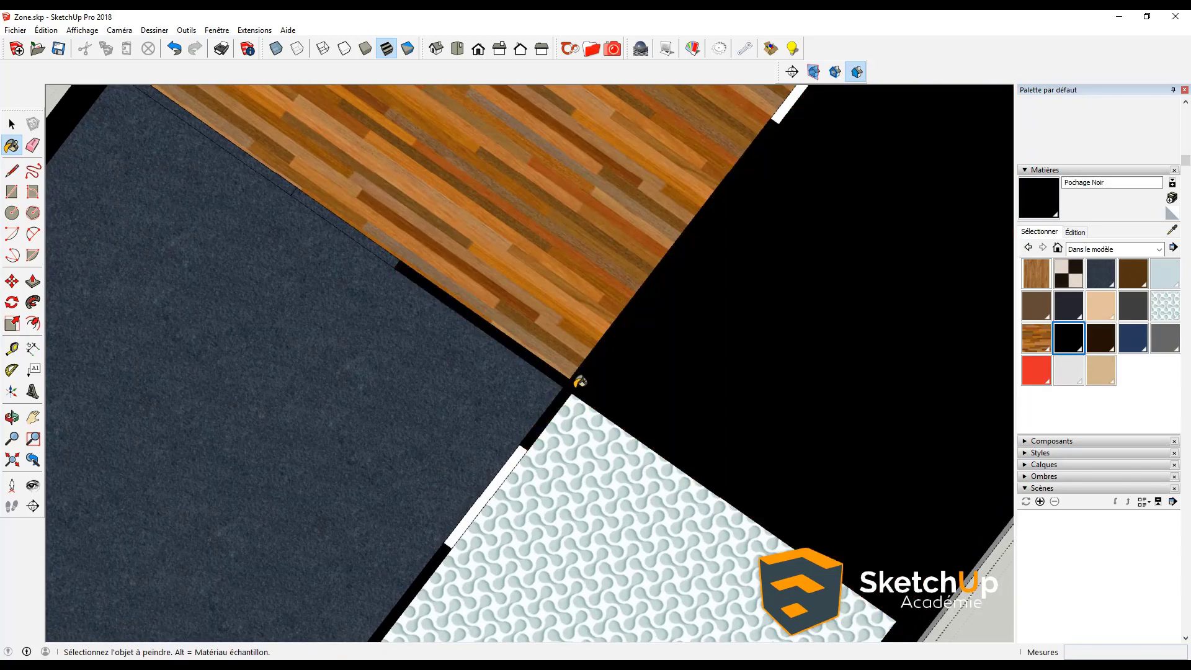
scroll(634, 357, down, 2)
mouse_move(634, 357)
middle_down()
mouse_move(672, 322)
mouse_move(688, 348)
middle_up()
key(ctrl+z)
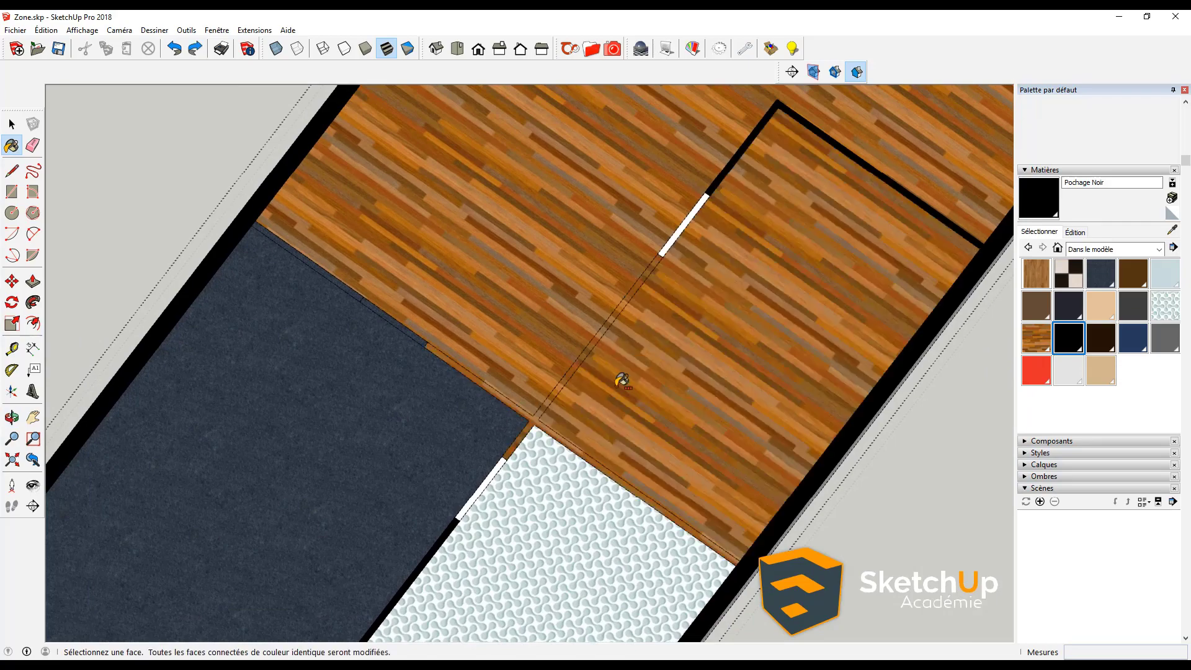
- Draw a line about 283 cm long from the exterior wall to the new crossing, along the relocated wall's wood-floor edge
key(space)
click(596, 397)
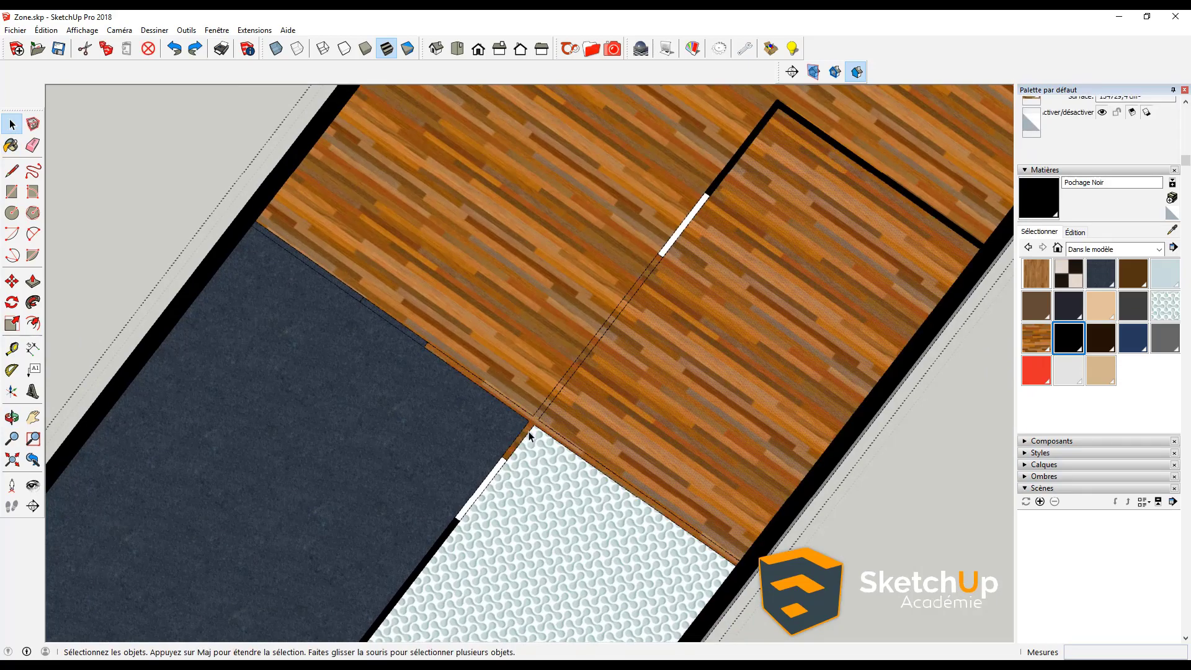
scroll(532, 428, up, 2)
scroll(530, 432, down, 2)
key(l)
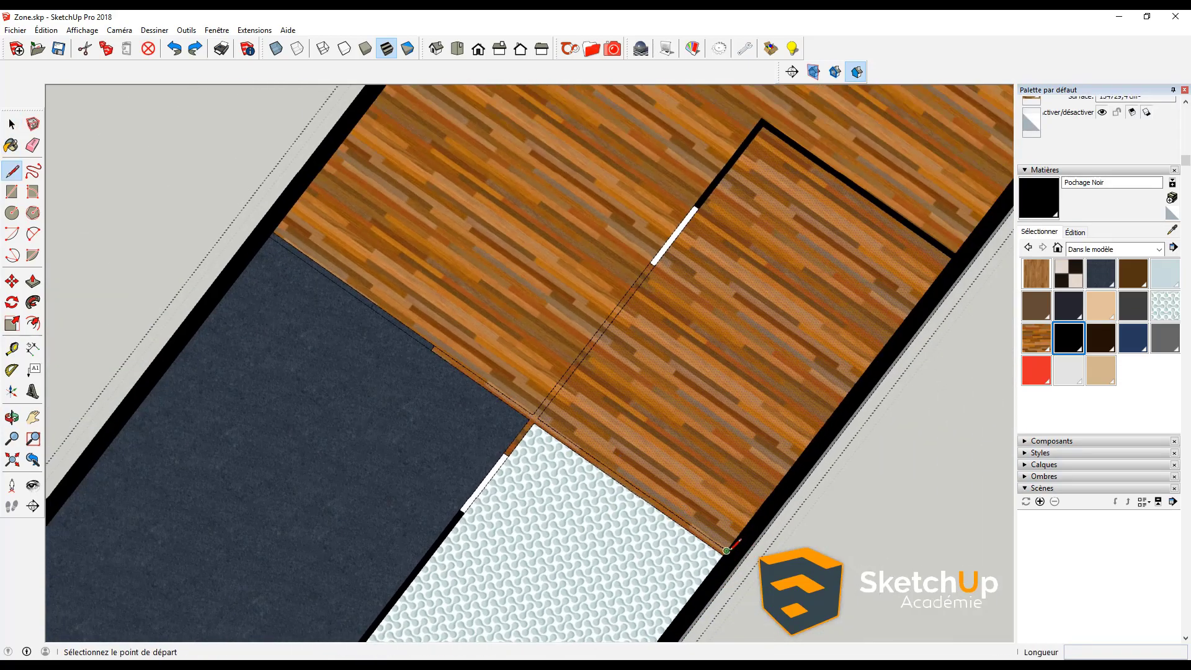
click(727, 549)
click(537, 418)
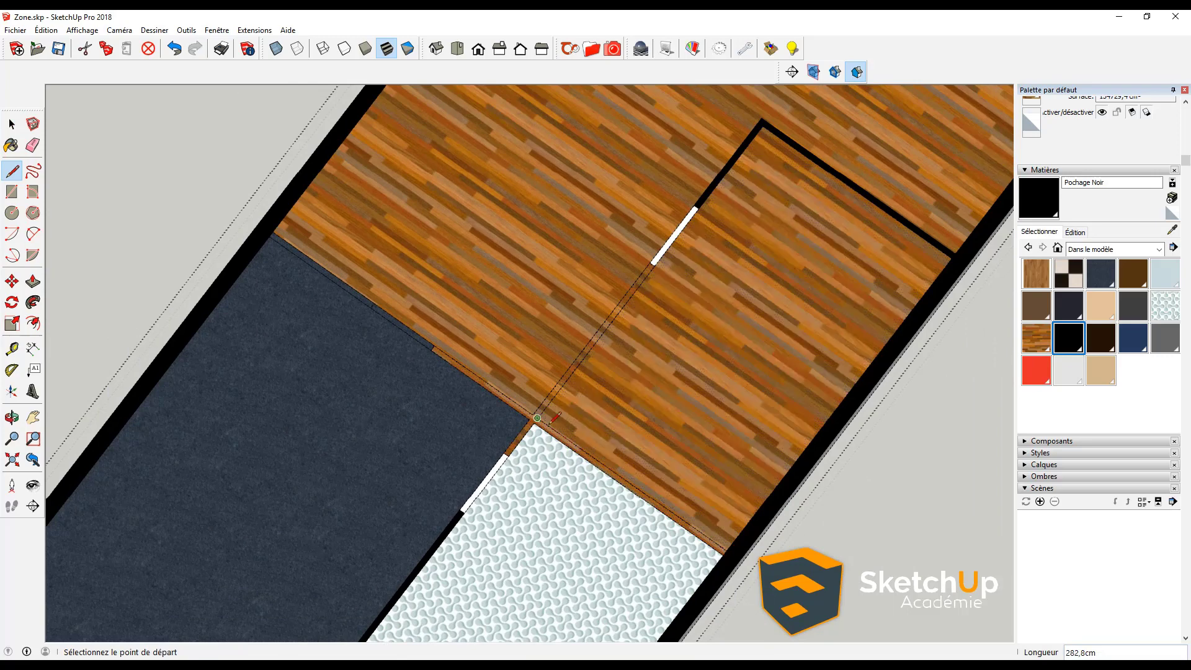
- Paint the relocated wall strips at the crossing and beside the exterior wall with the Pochage Noir material
key(space)
key(b)
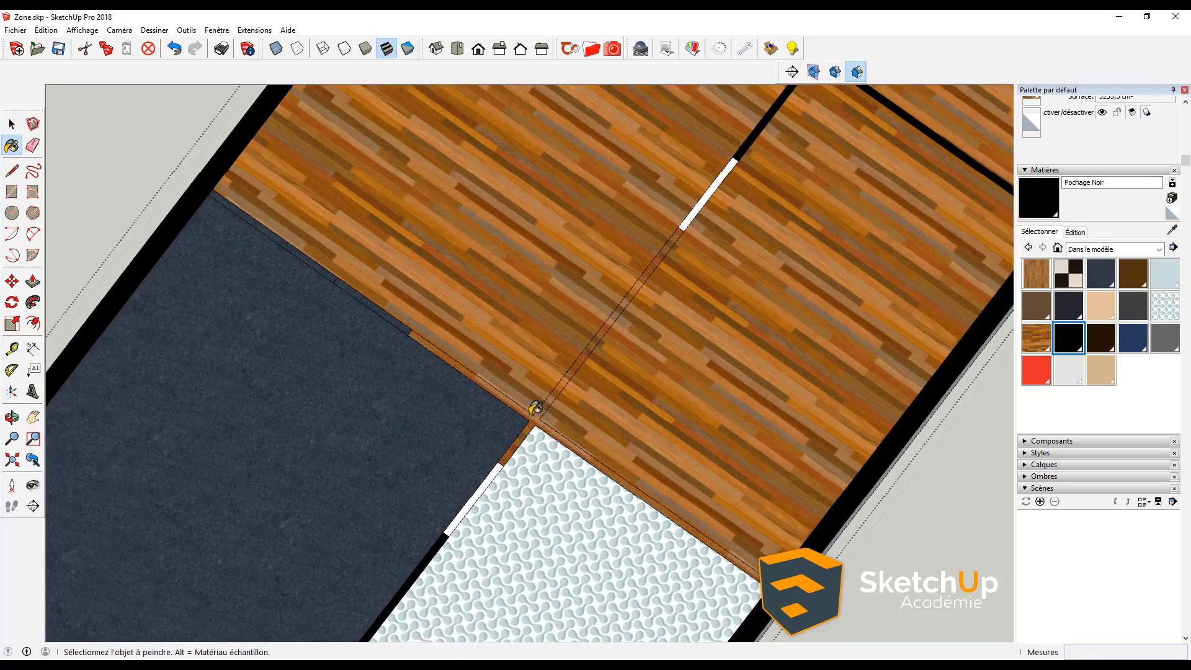
scroll(542, 416, up, 1)
click(539, 413)
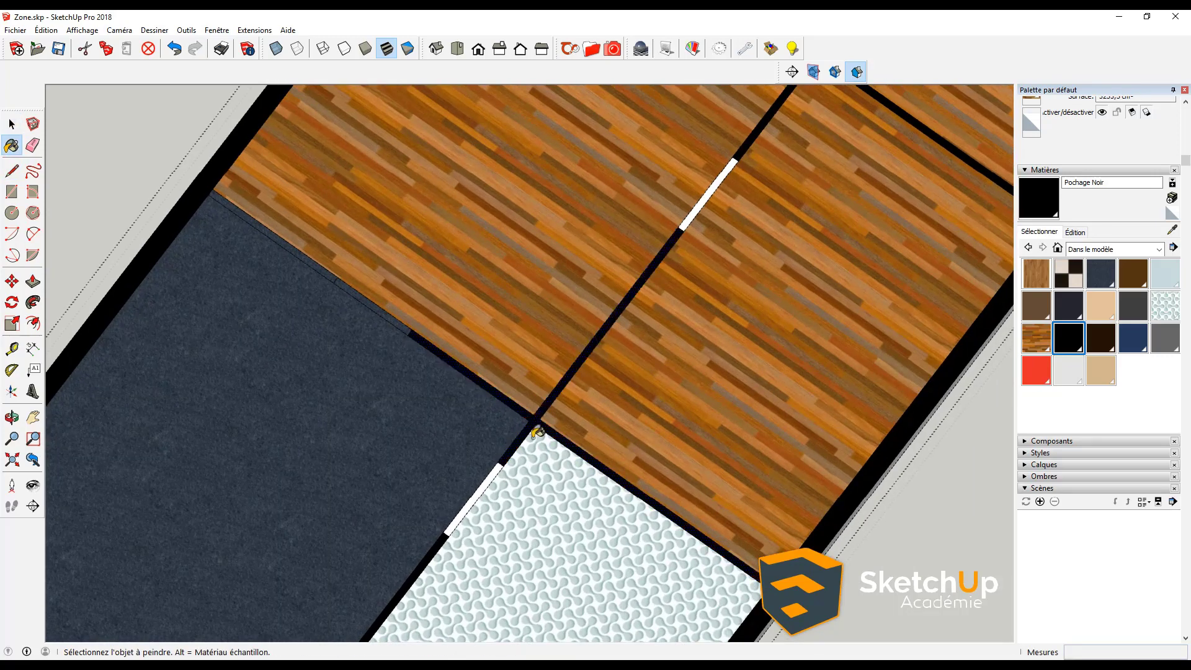
scroll(539, 416, down, 1)
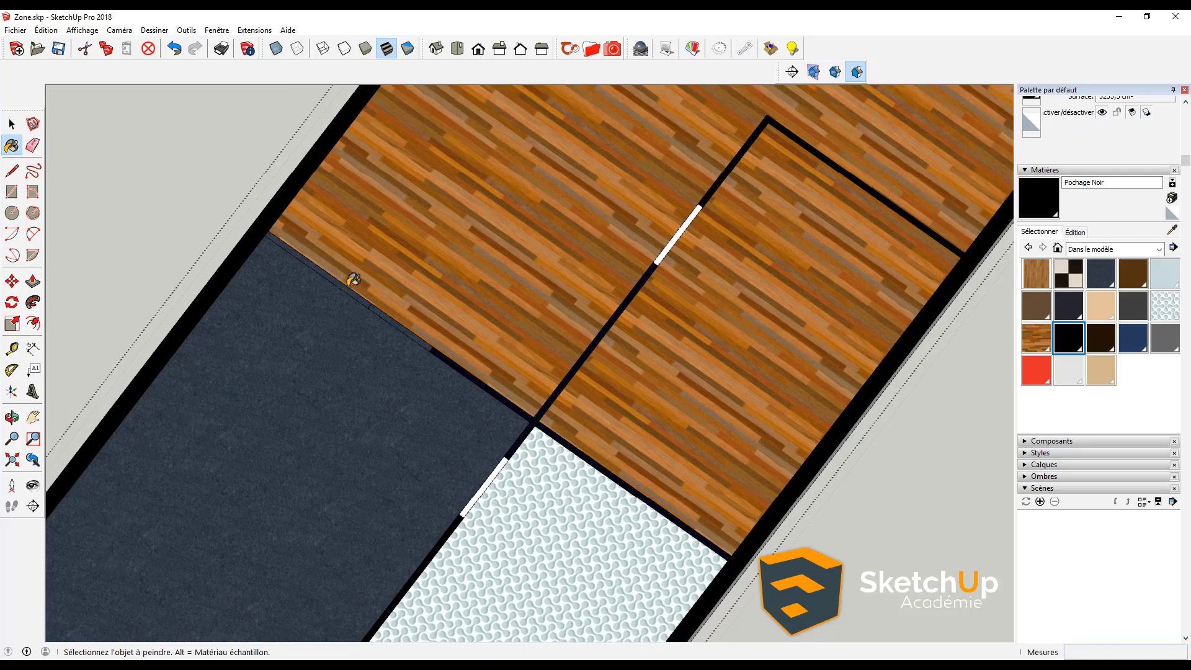
click(350, 281)
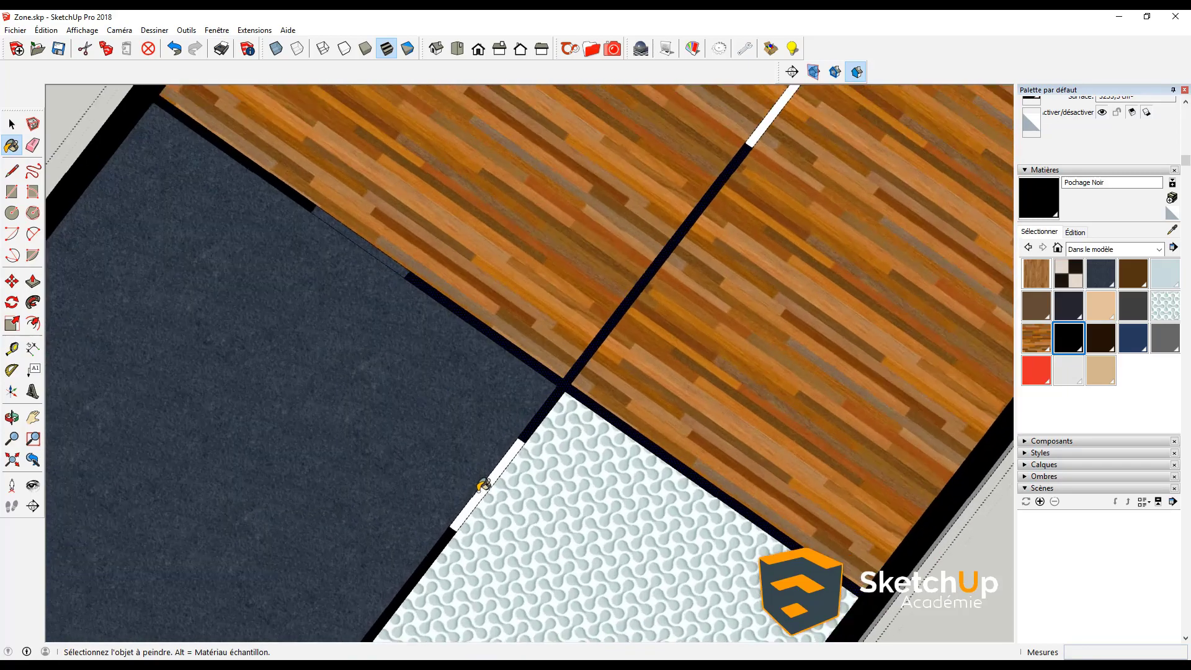
- Paint the relocated wall's doorway strip with the default material sampled from an existing white doorway, and finish editing the floor group
scroll(479, 486, up, 1)
alt+click(504, 465)
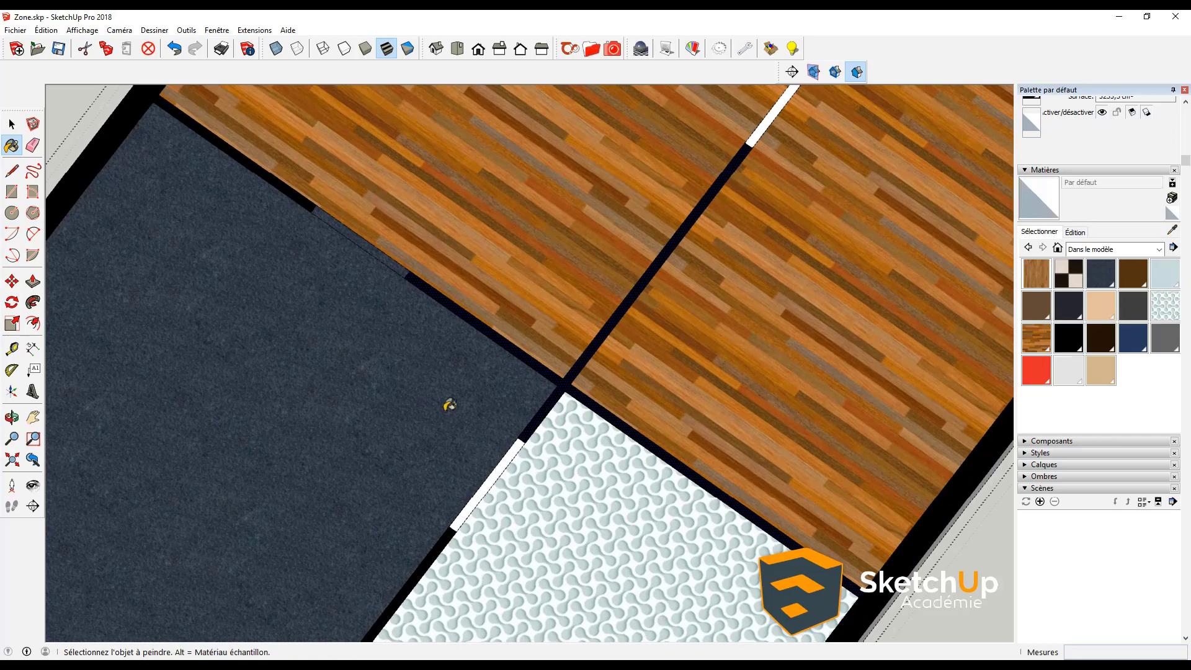
click(384, 254)
scroll(397, 266, down, 1)
key(space)
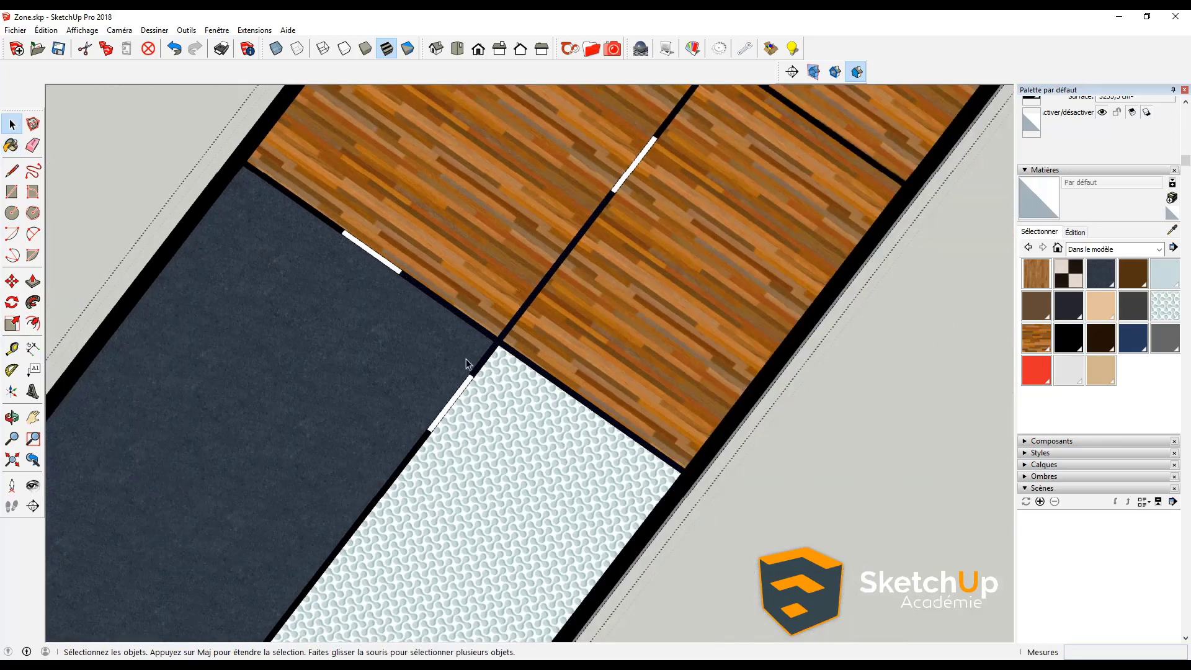
click(201, 174)
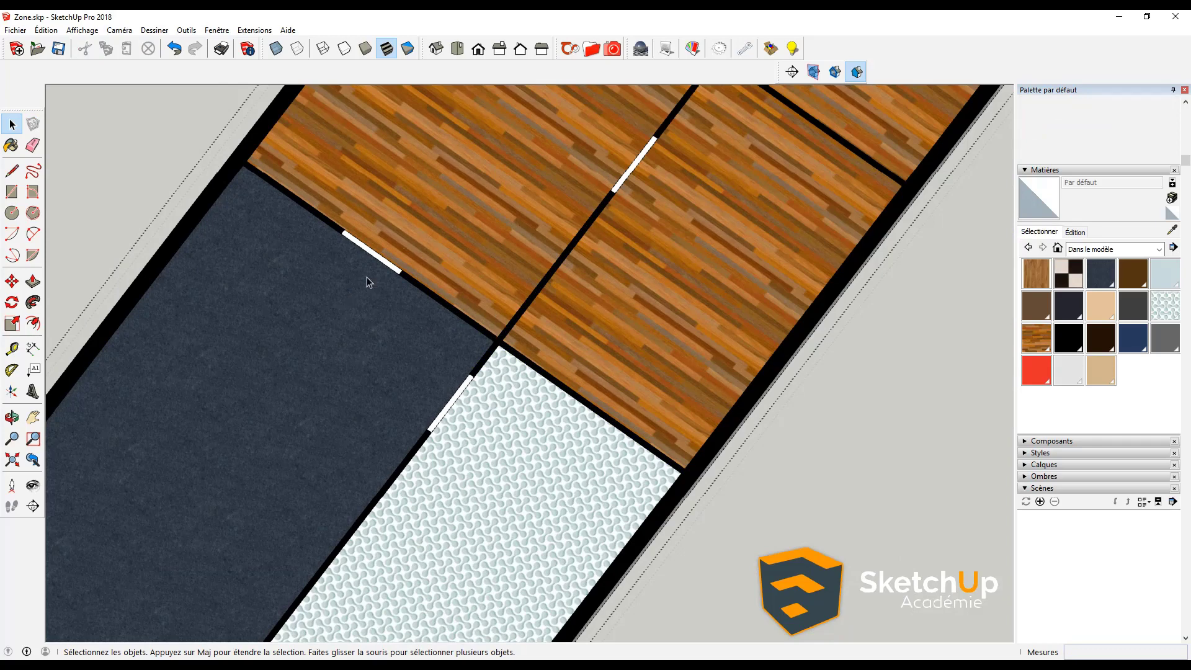
- Paint the enclosed small room's wood floor with the black-and-white checkered tile material
scroll(441, 296, down, 1)
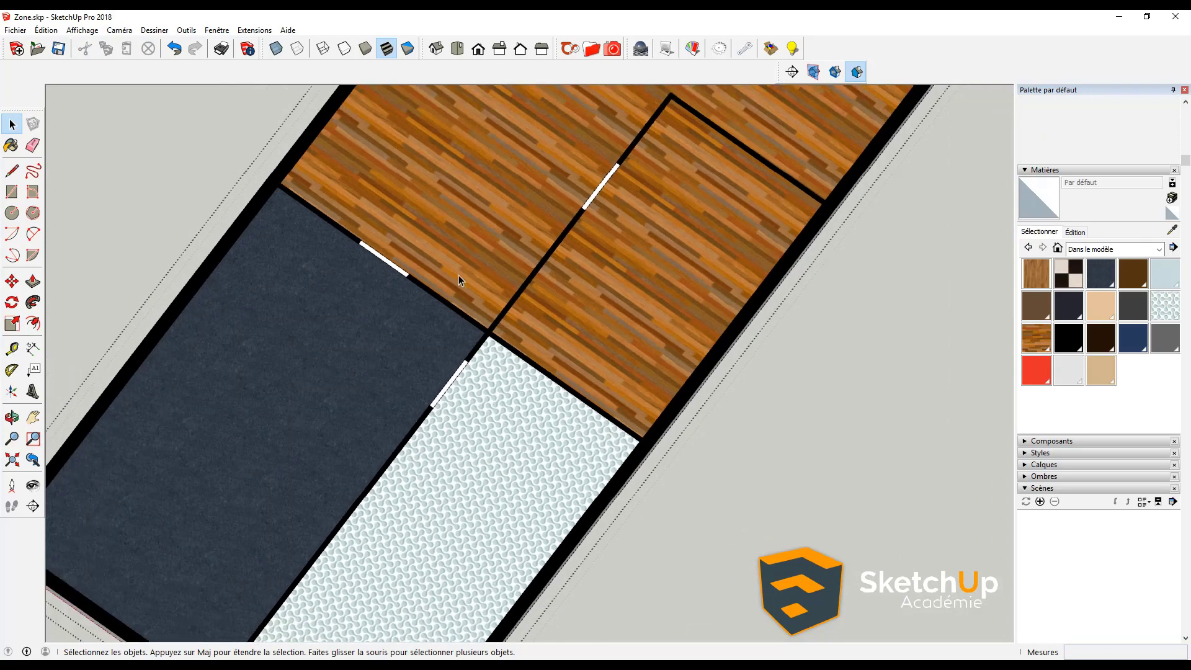
shift+middle_drag(459, 276, 420, 396)
shift+middle_drag(618, 377, 667, 327)
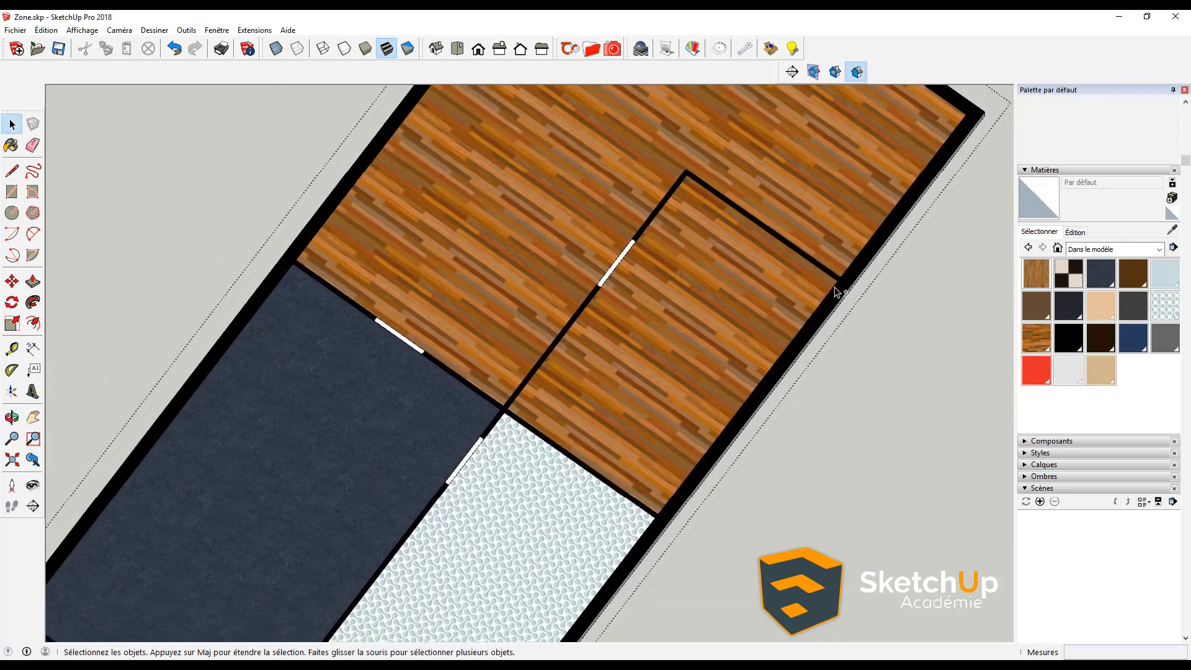
click(1068, 273)
click(629, 354)
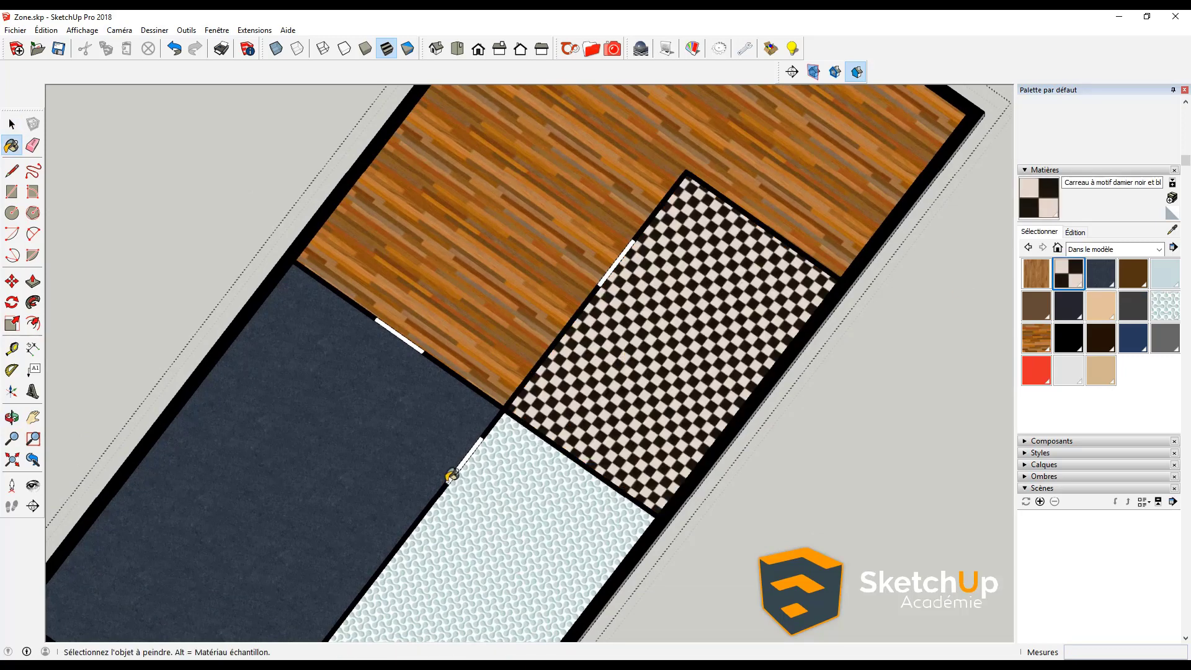
key(space)
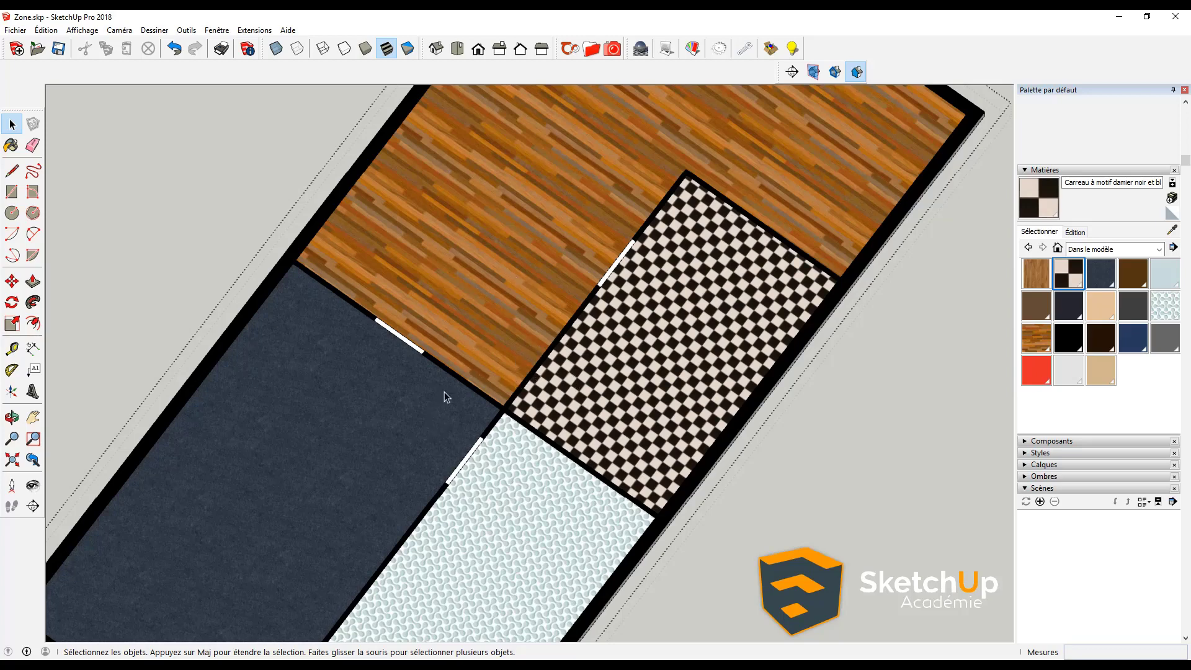
- Set the standard top view with the section cut displayed and save the model
middle_drag(444, 392, 514, 466)
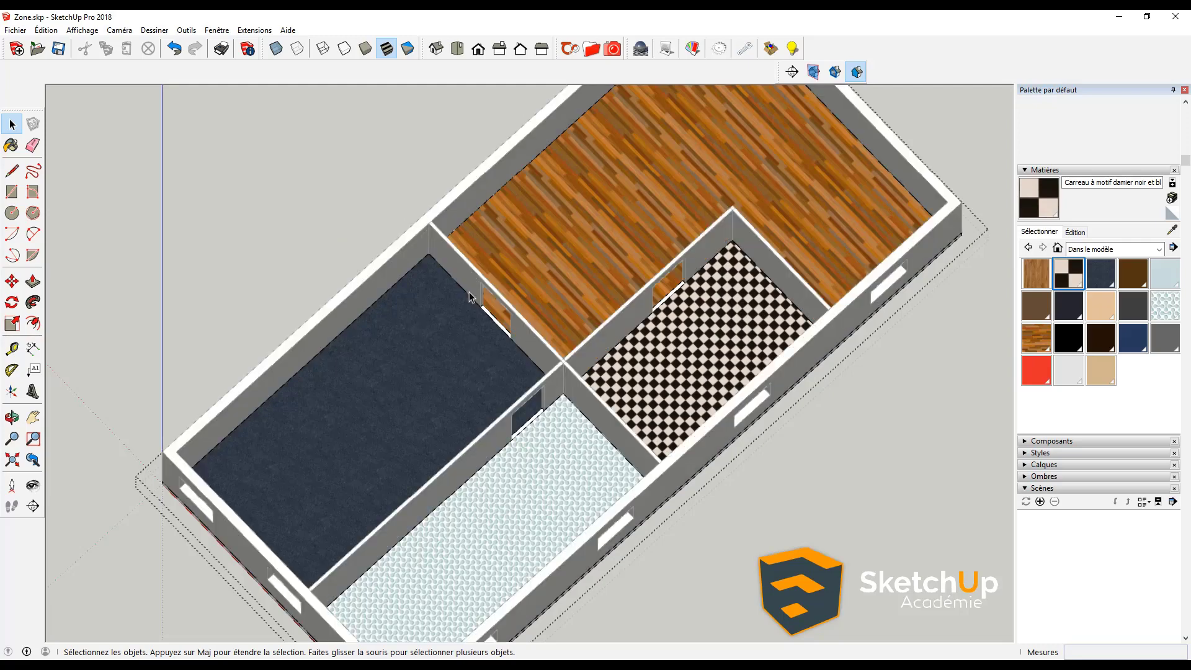
middle_drag(560, 331, 541, 399)
middle_drag(515, 322, 475, 306)
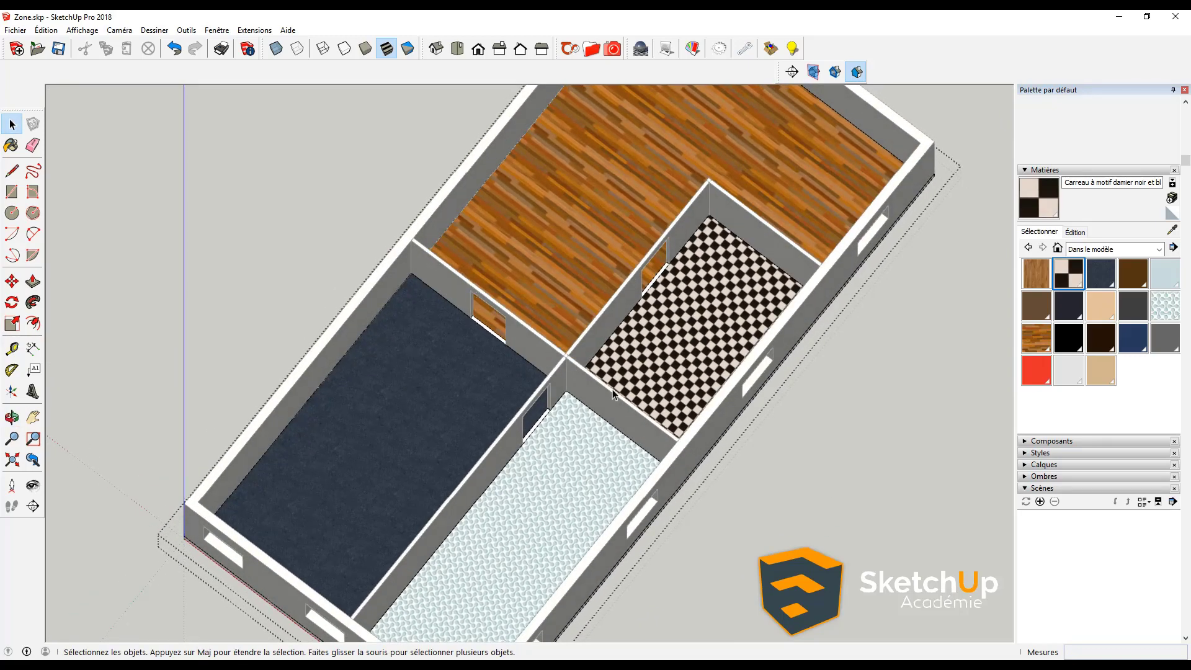
middle_drag(524, 373, 498, 337)
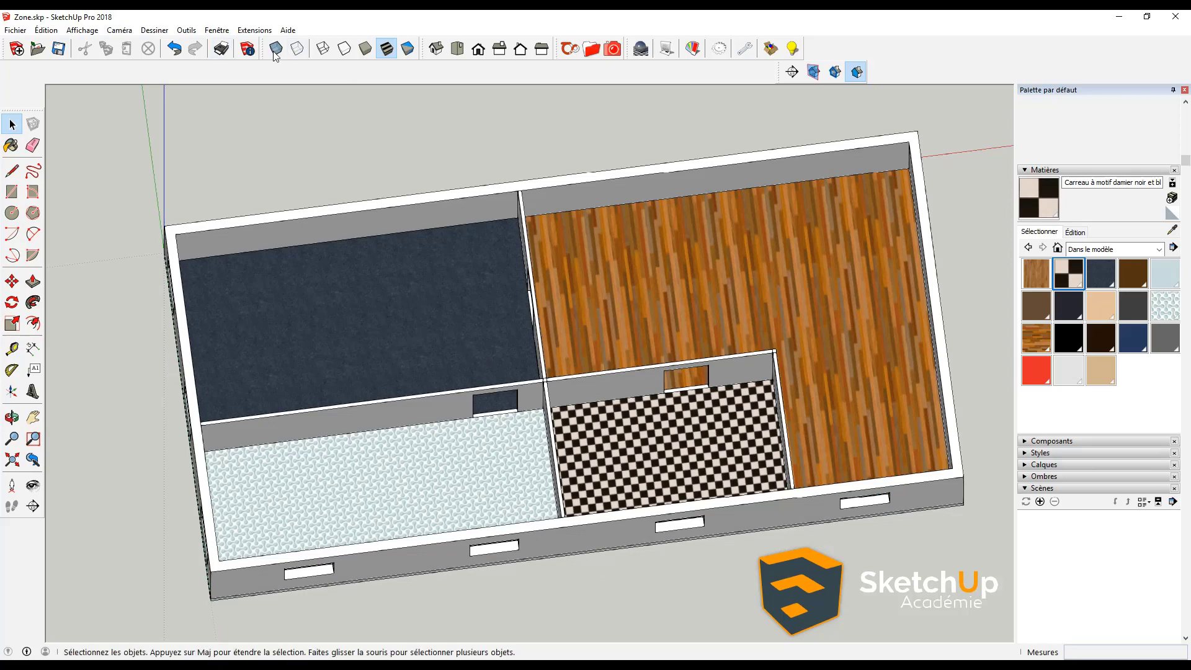
click(458, 49)
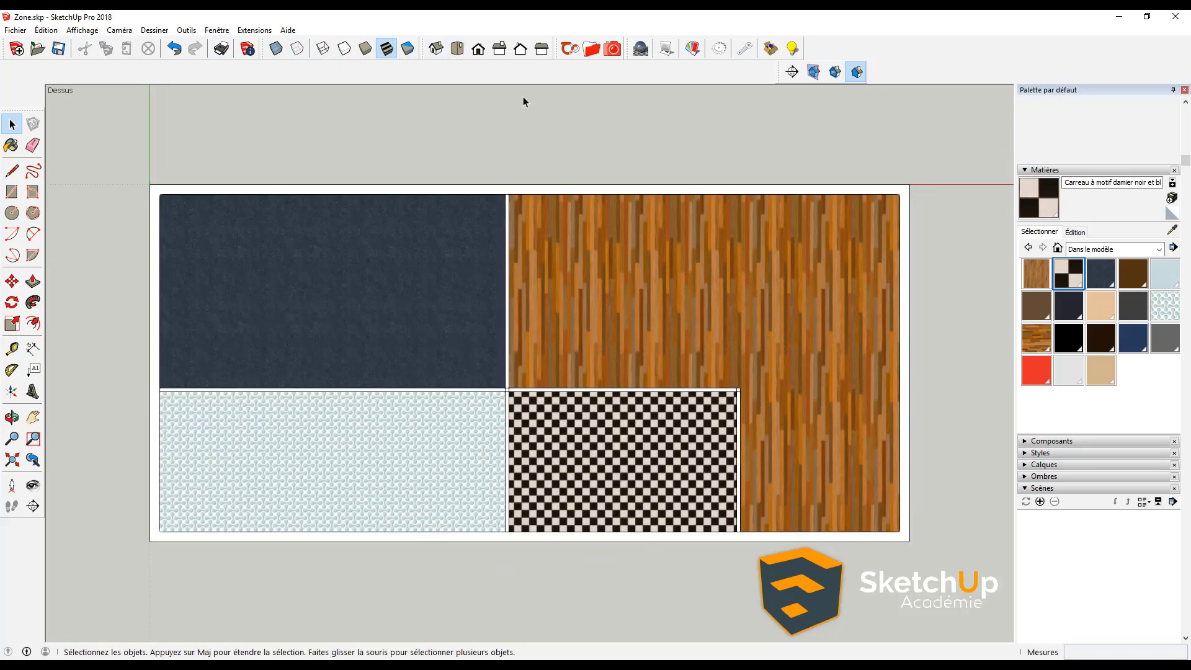
click(835, 72)
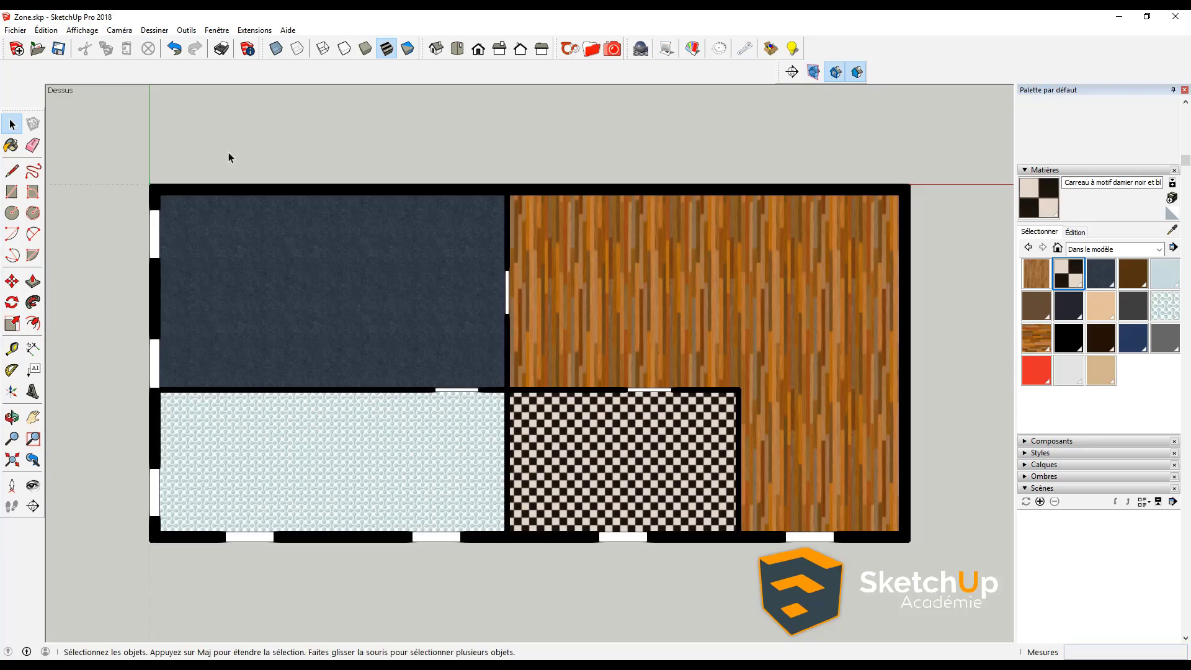
click(60, 50)
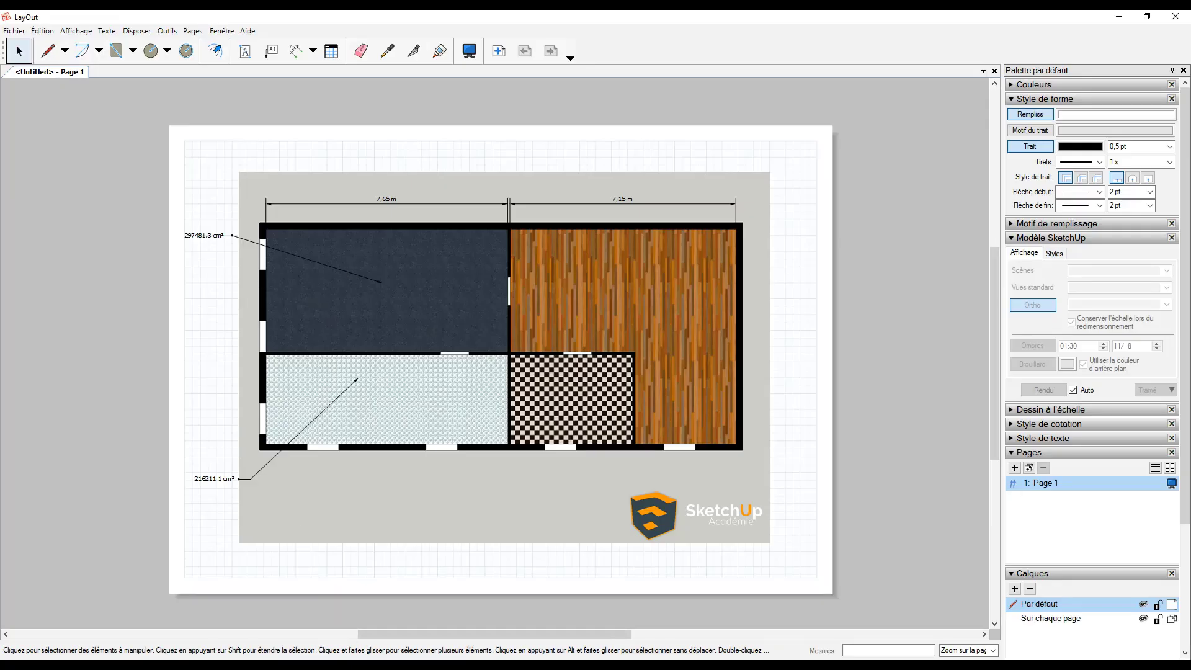
- In SketchUp, set the model's length precision to 0,00cm and disable length snapping
key(alt+Tab)
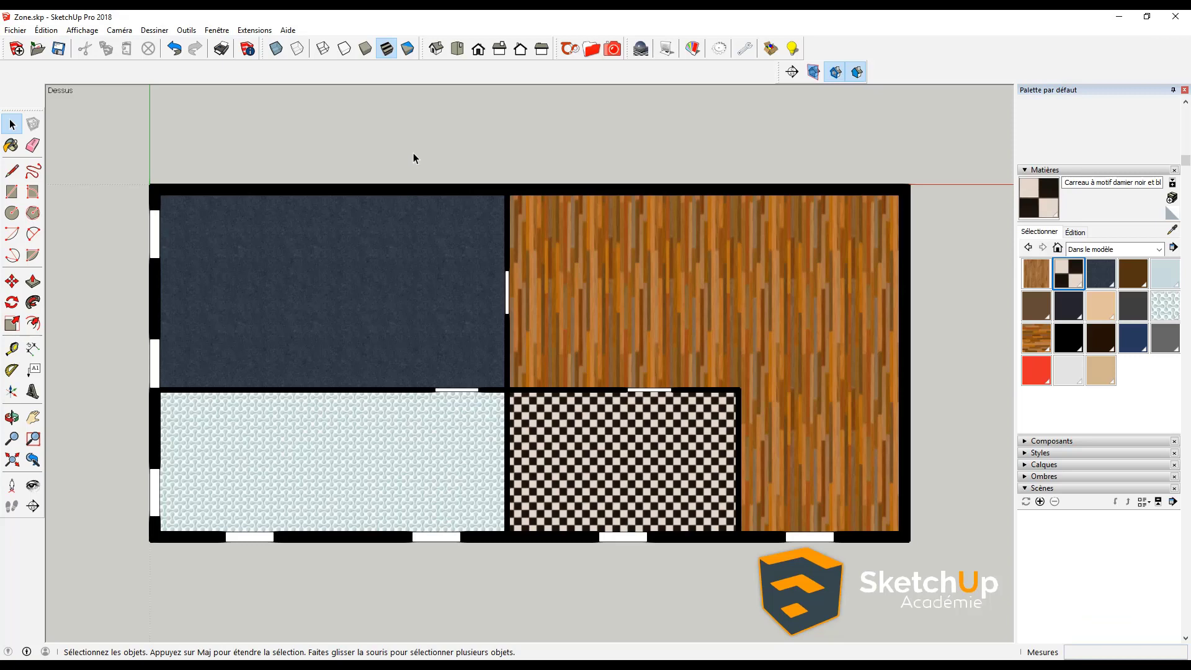
click(249, 49)
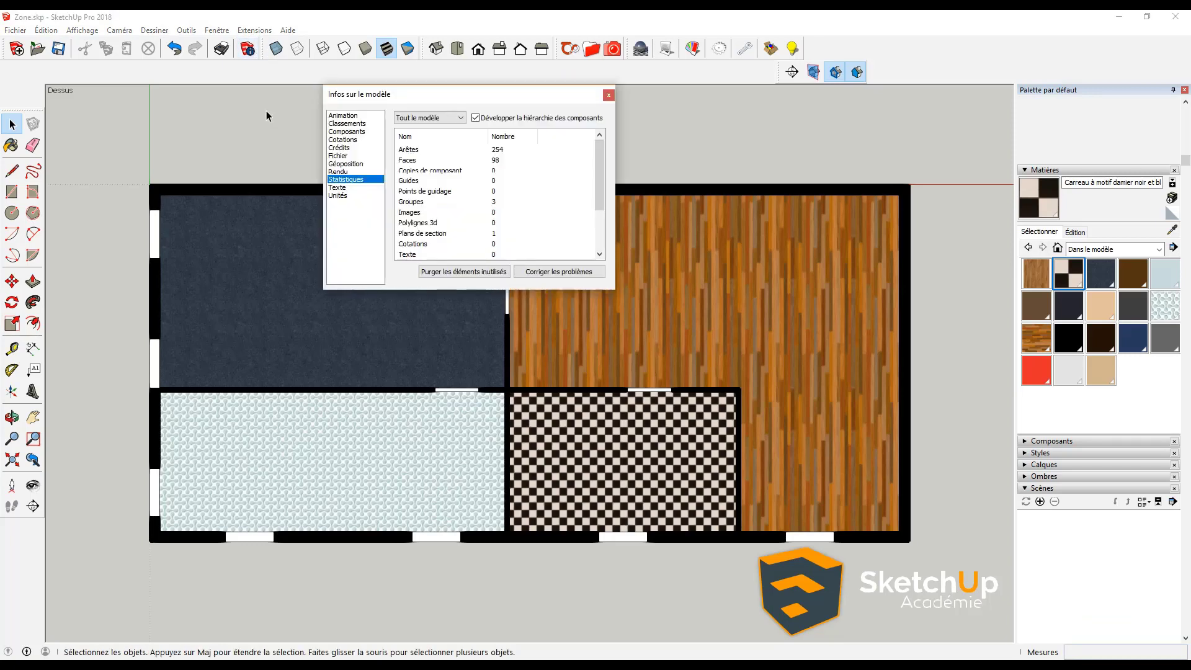
click(337, 196)
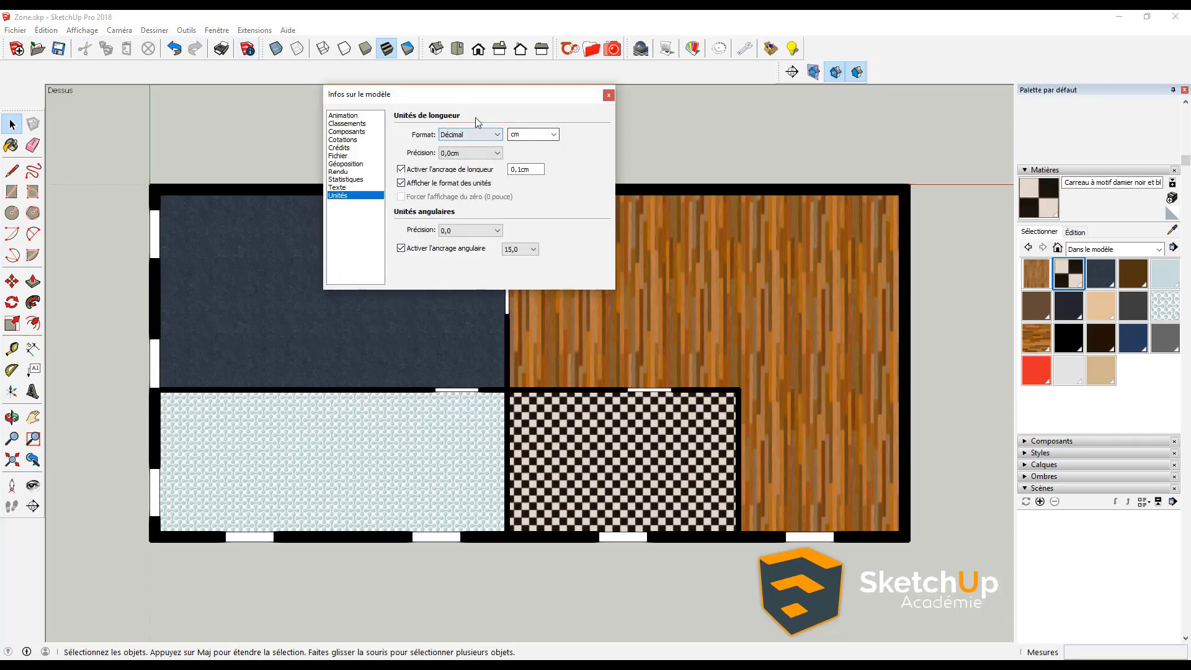
drag(391, 101, 462, 126)
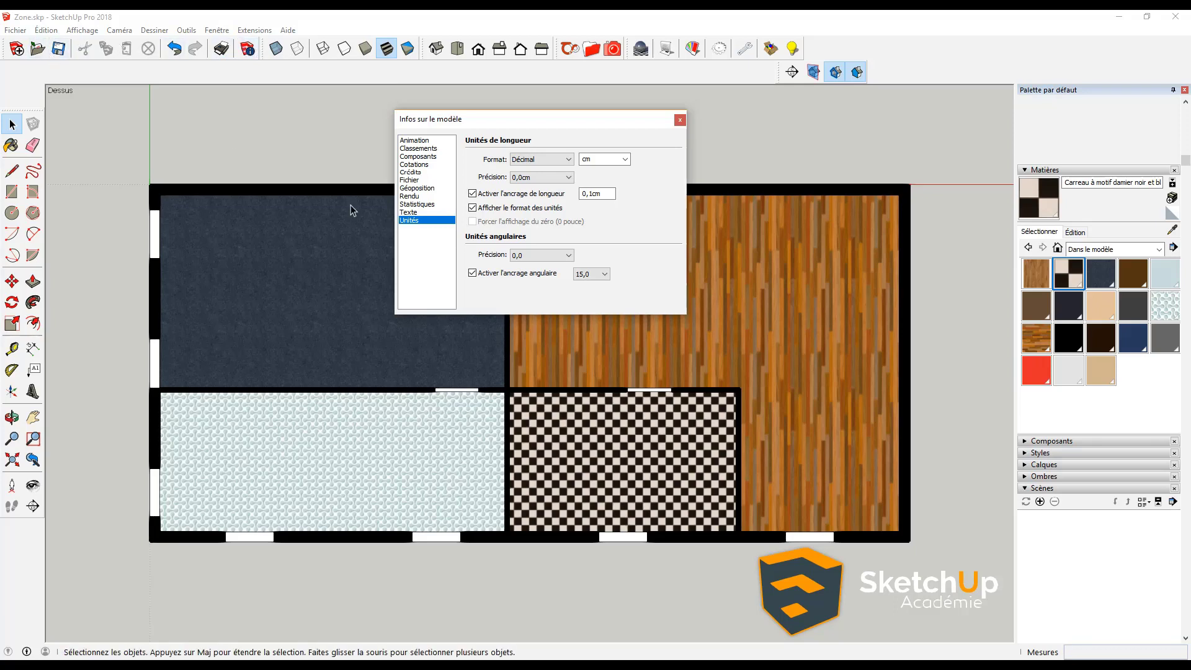
click(625, 159)
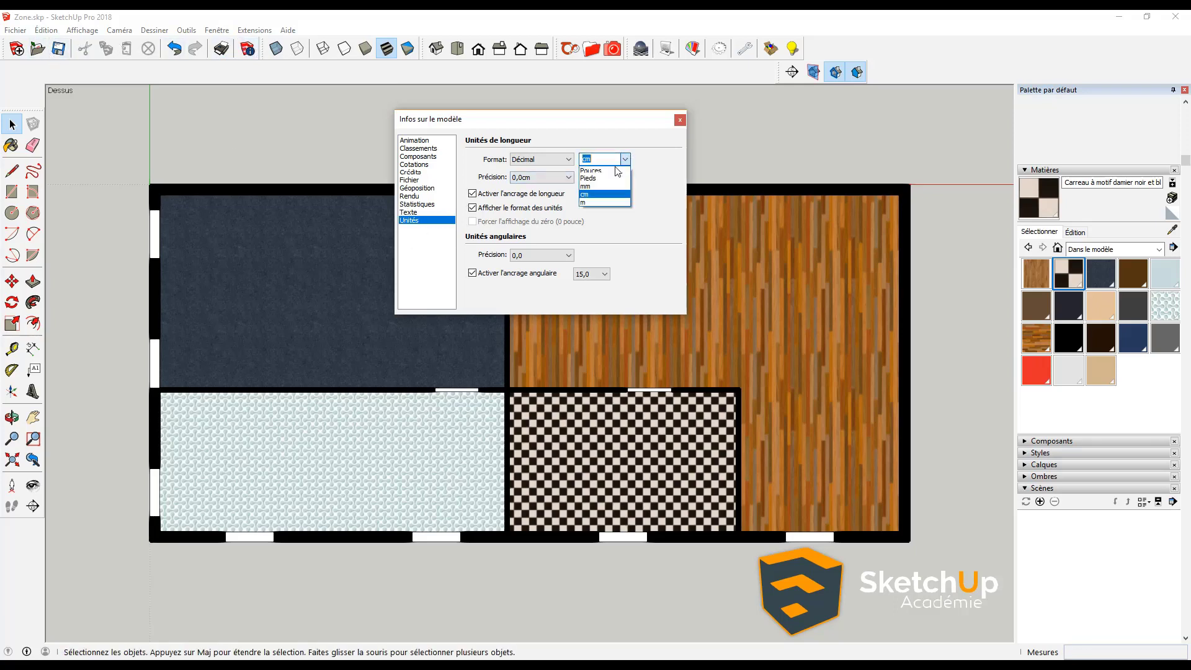
click(580, 227)
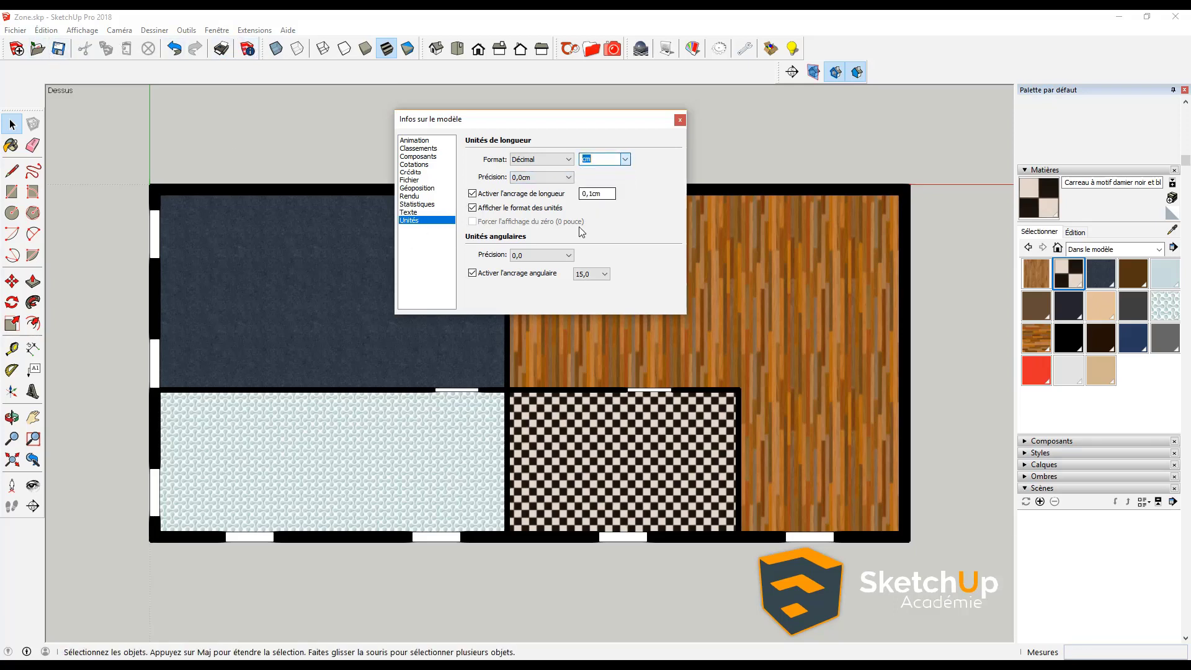
click(569, 178)
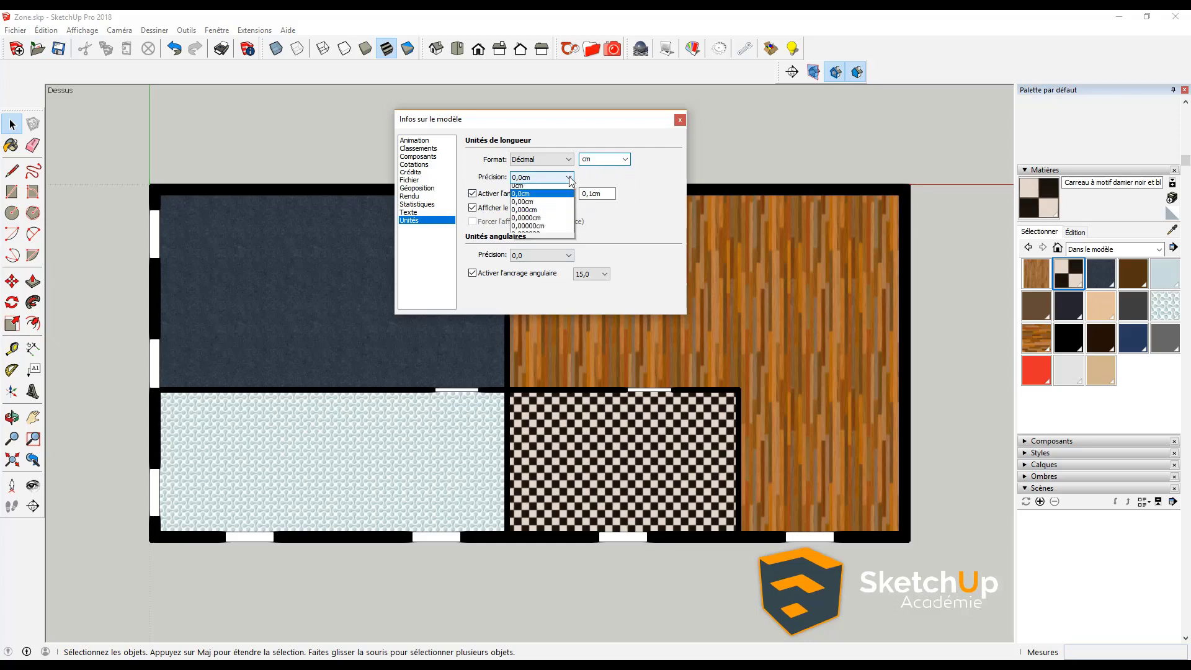
click(519, 204)
click(493, 194)
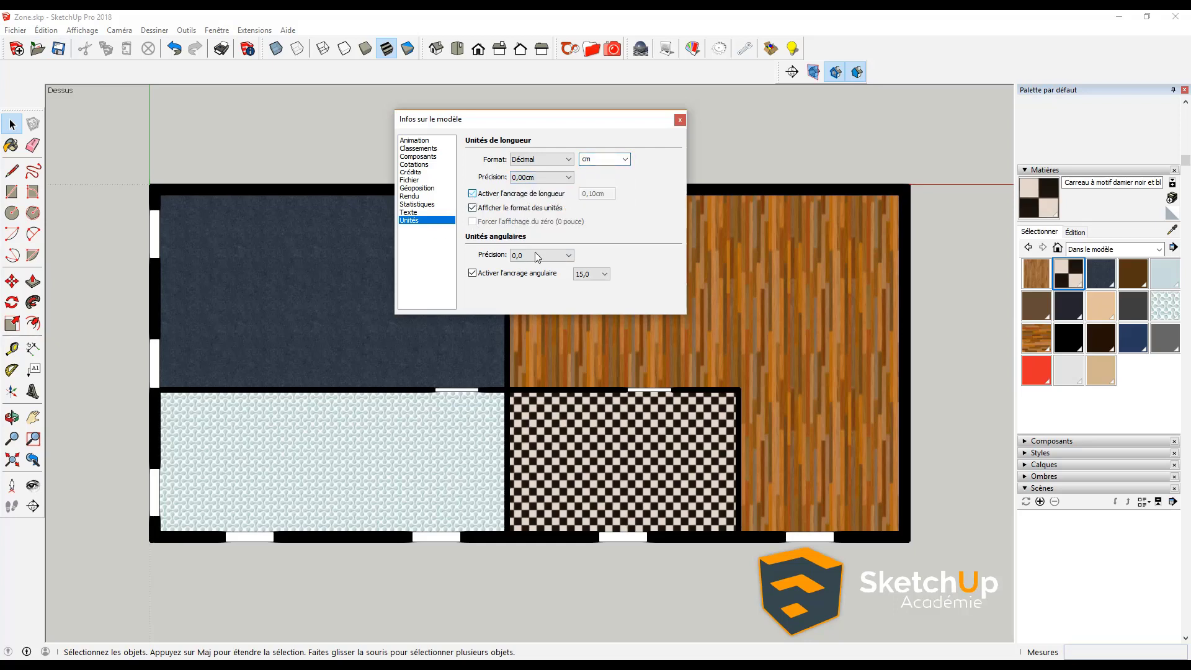
click(680, 120)
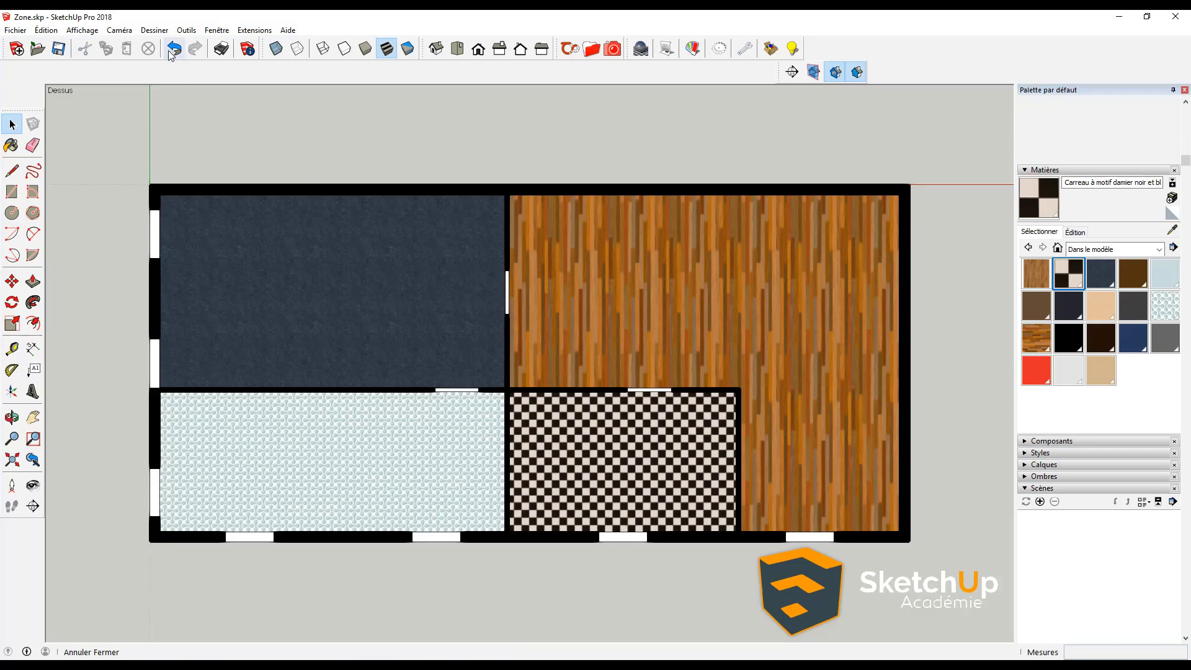
- Save the model and update the plan viewport's model reference in LayOut
click(59, 49)
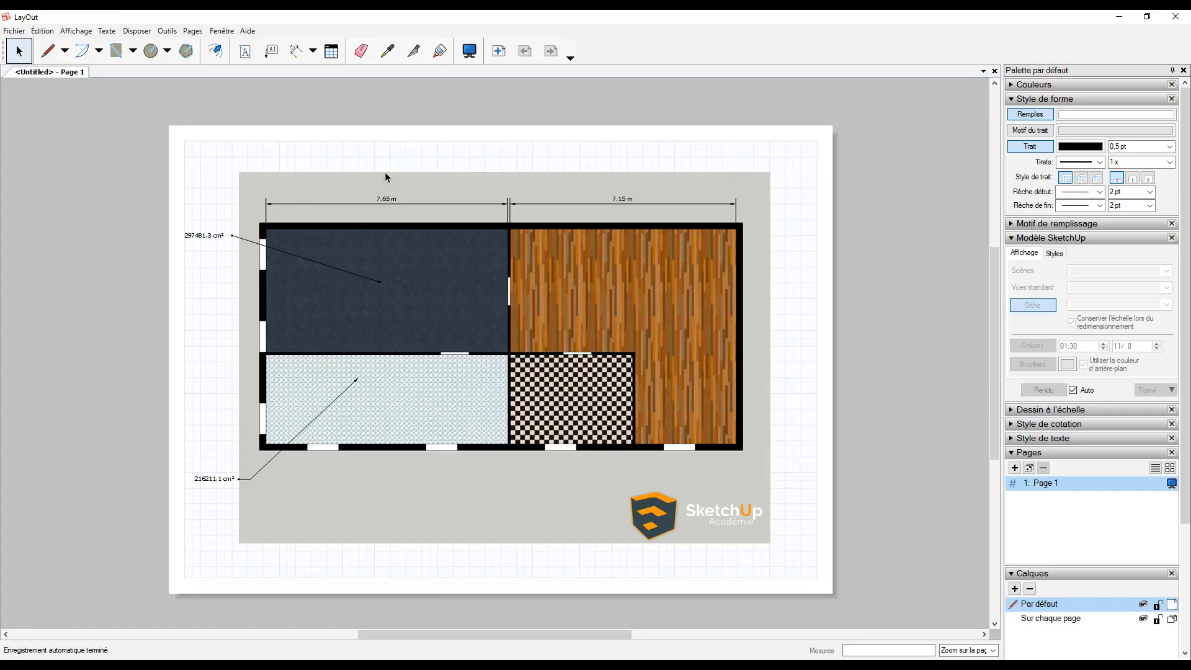
right_click(304, 186)
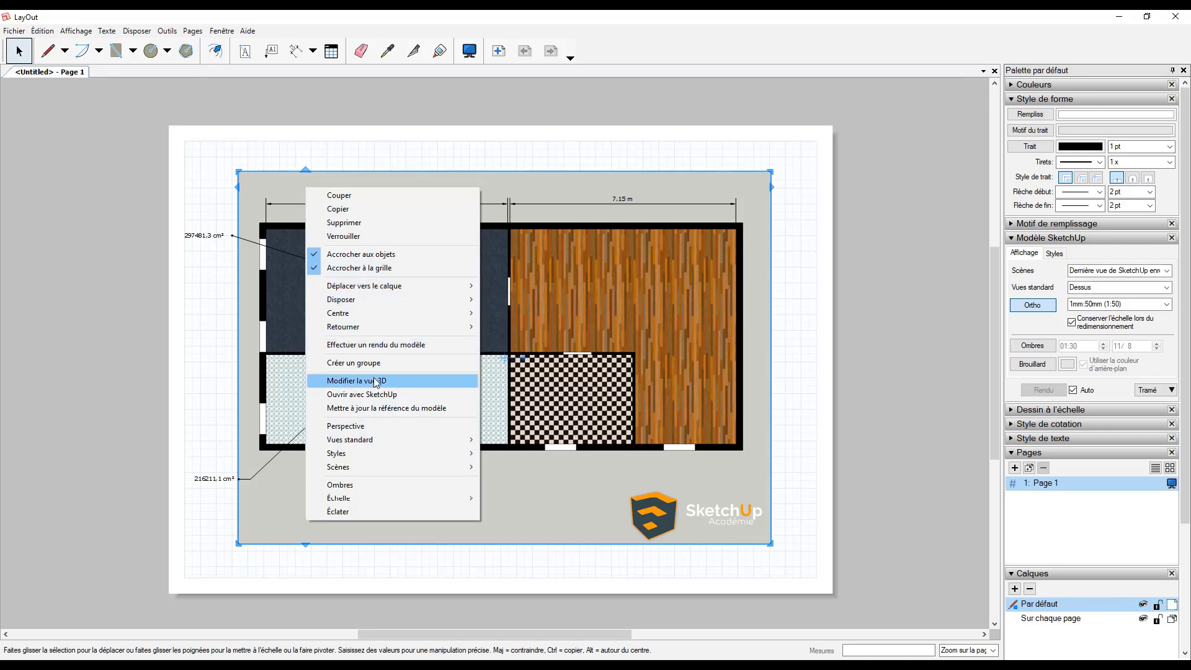
click(384, 408)
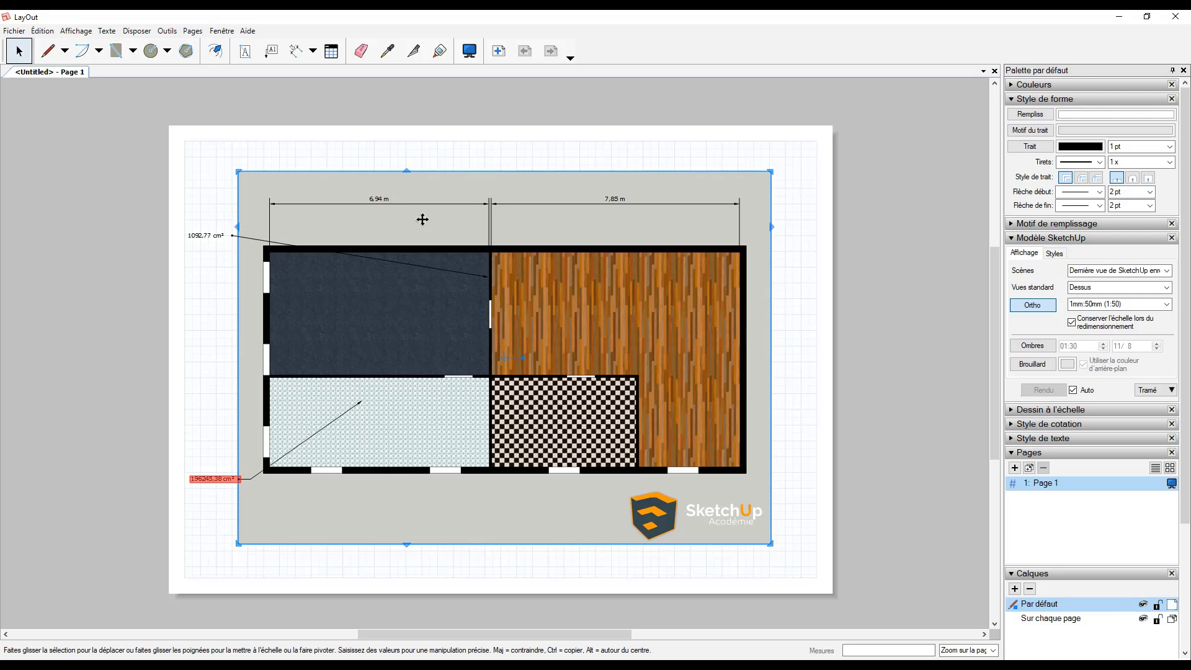
click(195, 334)
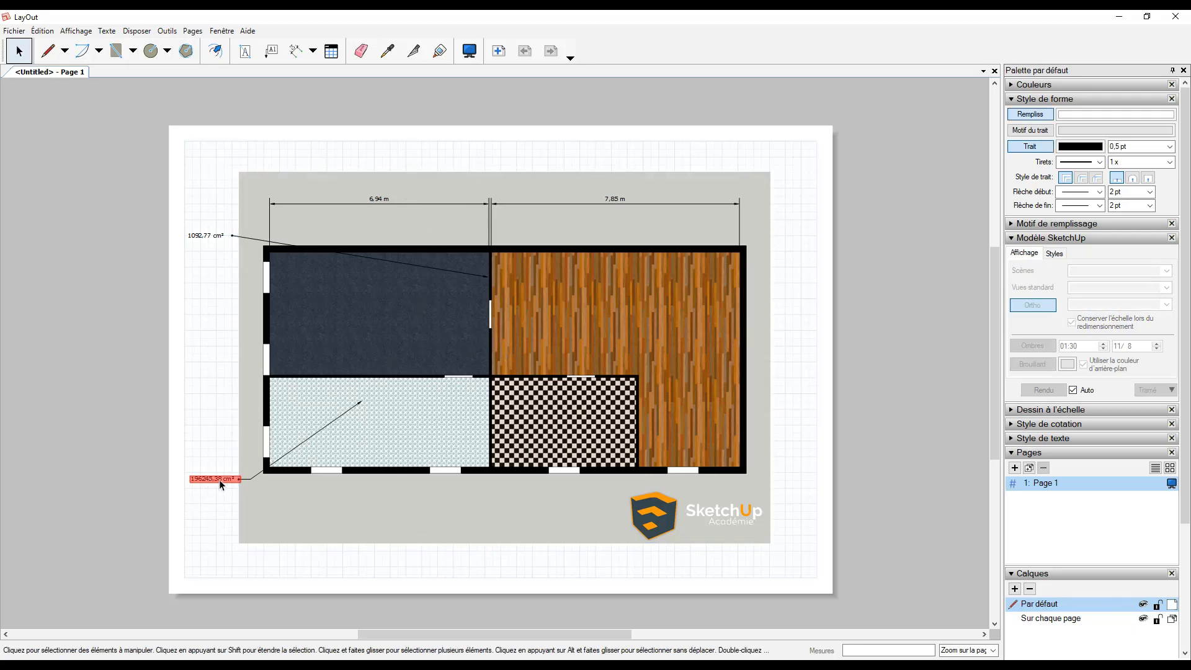
- Erase the two outdated floor area labels beside the plan
click(223, 238)
key(e)
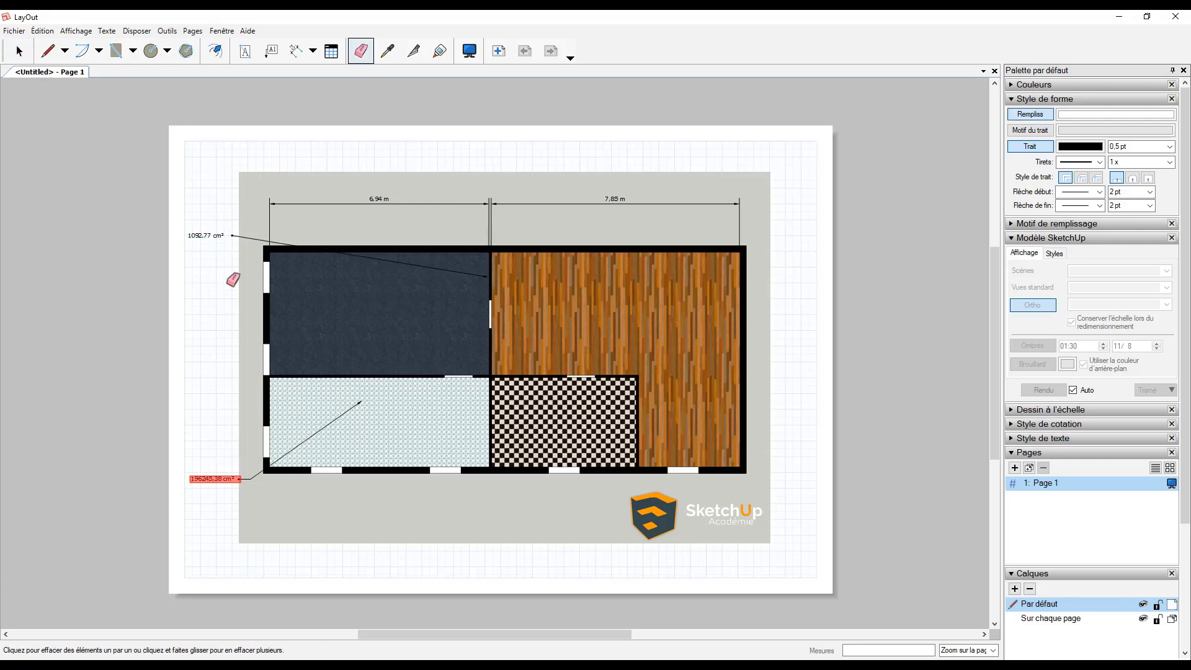
drag(221, 249, 220, 223)
click(214, 479)
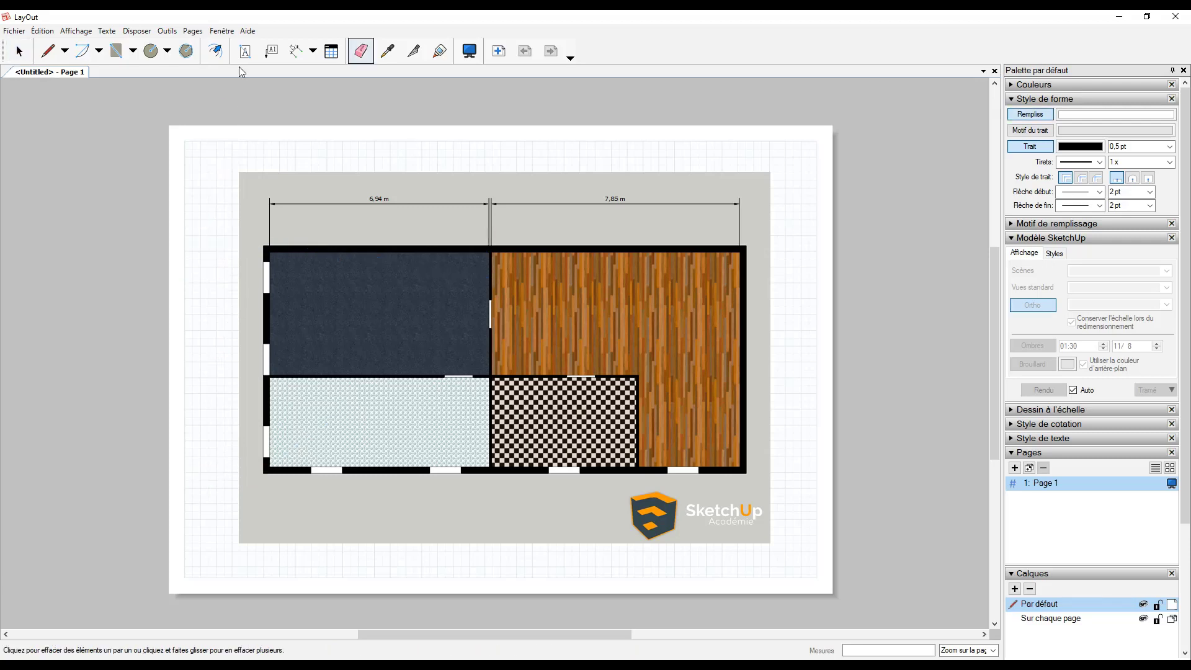
- Add a leader label beside the plan showing the face area of the dark blue floor
click(271, 51)
click(372, 305)
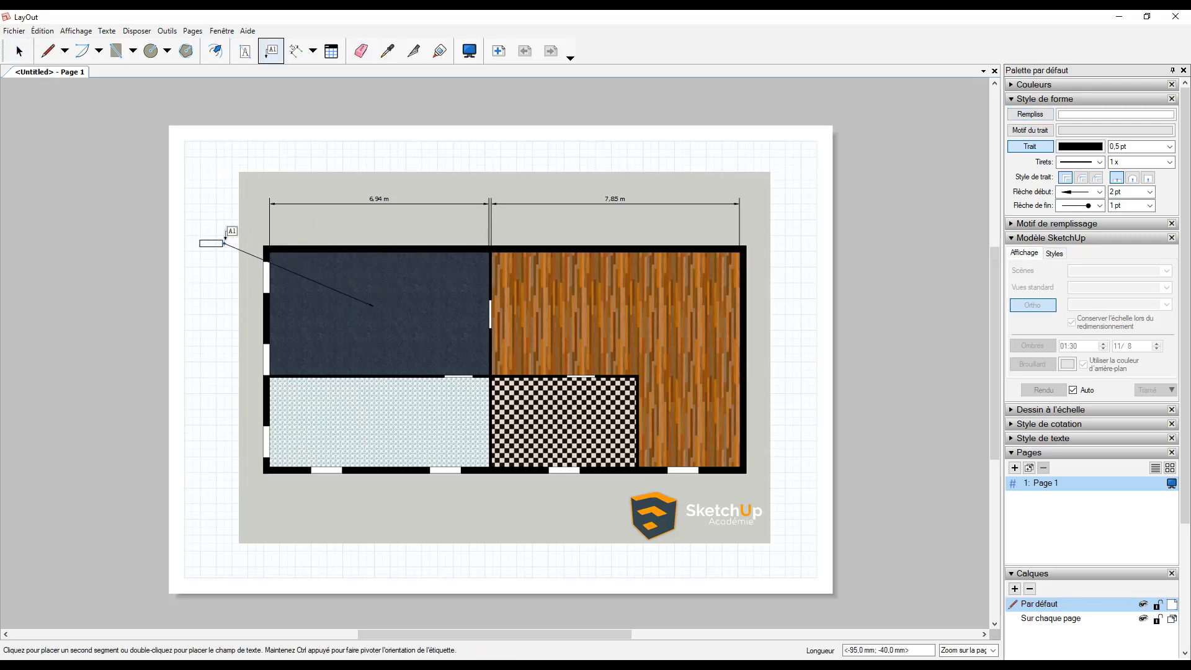
click(215, 244)
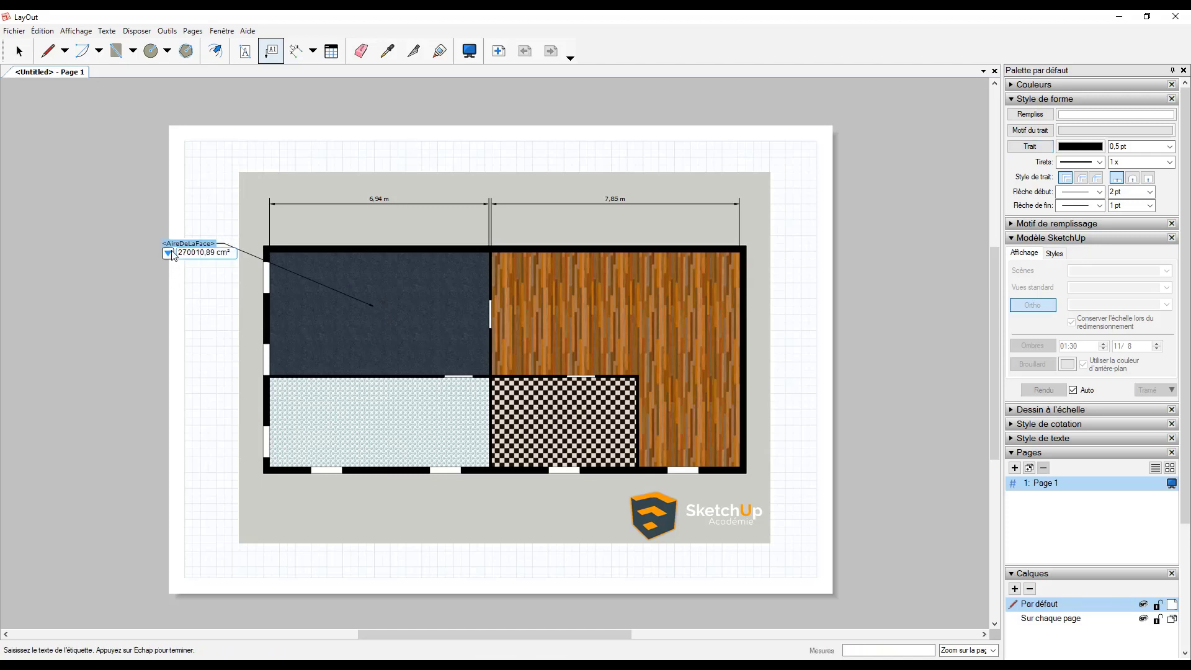
click(168, 253)
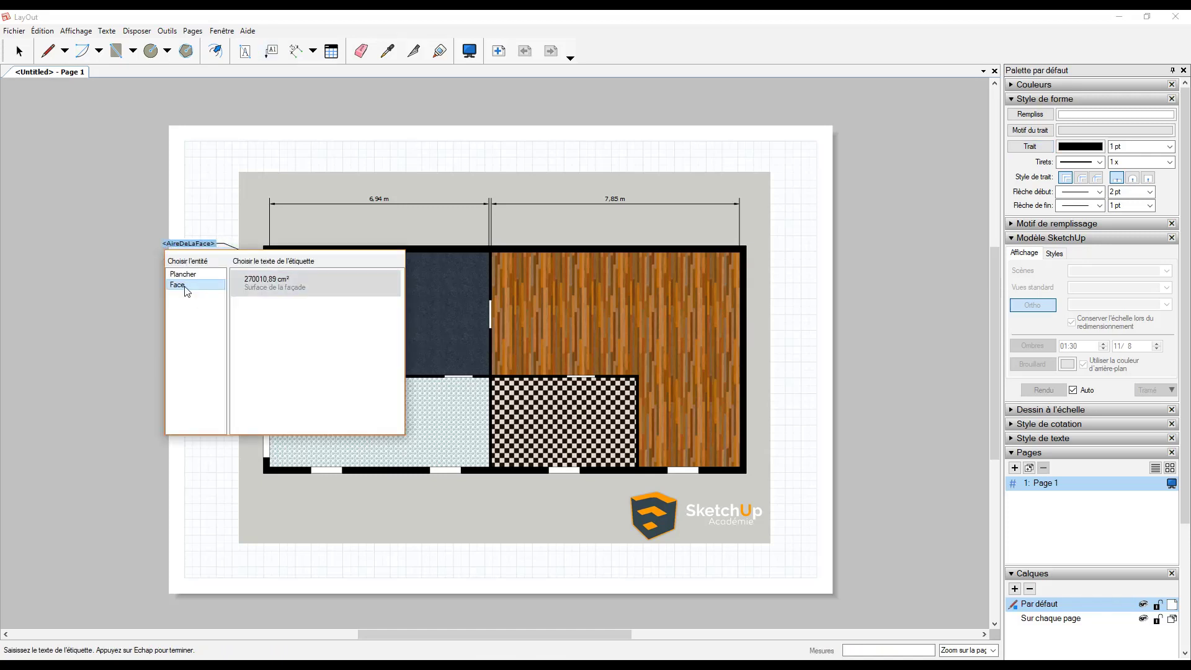
click(263, 284)
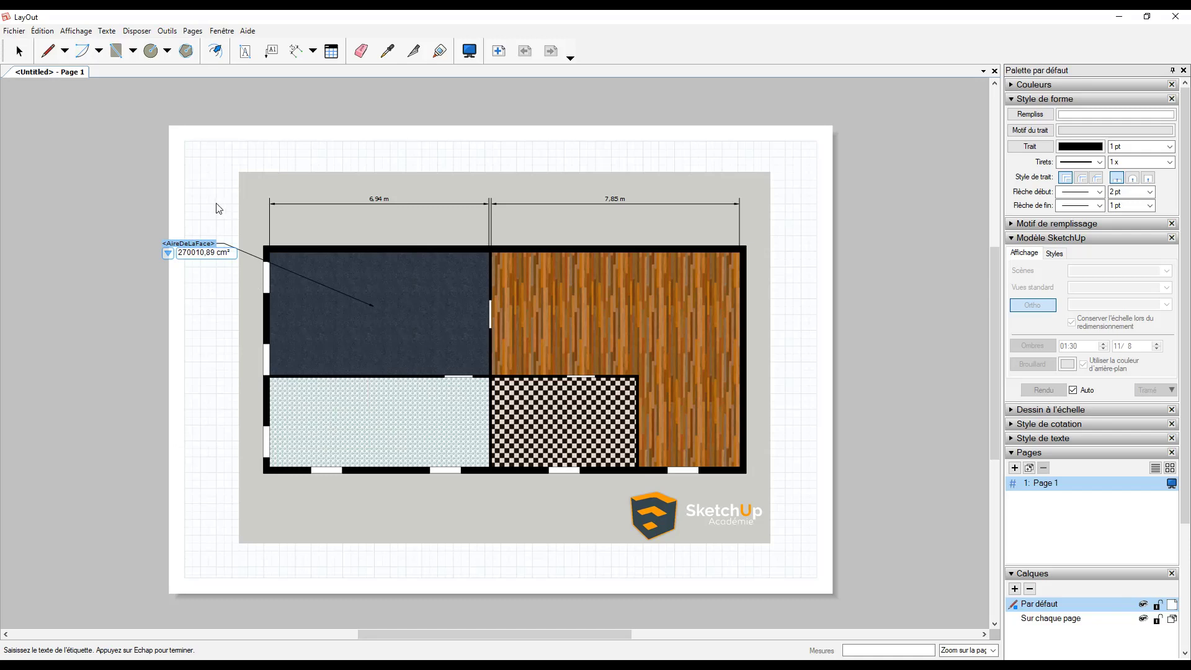
key(Escape)
key(space)
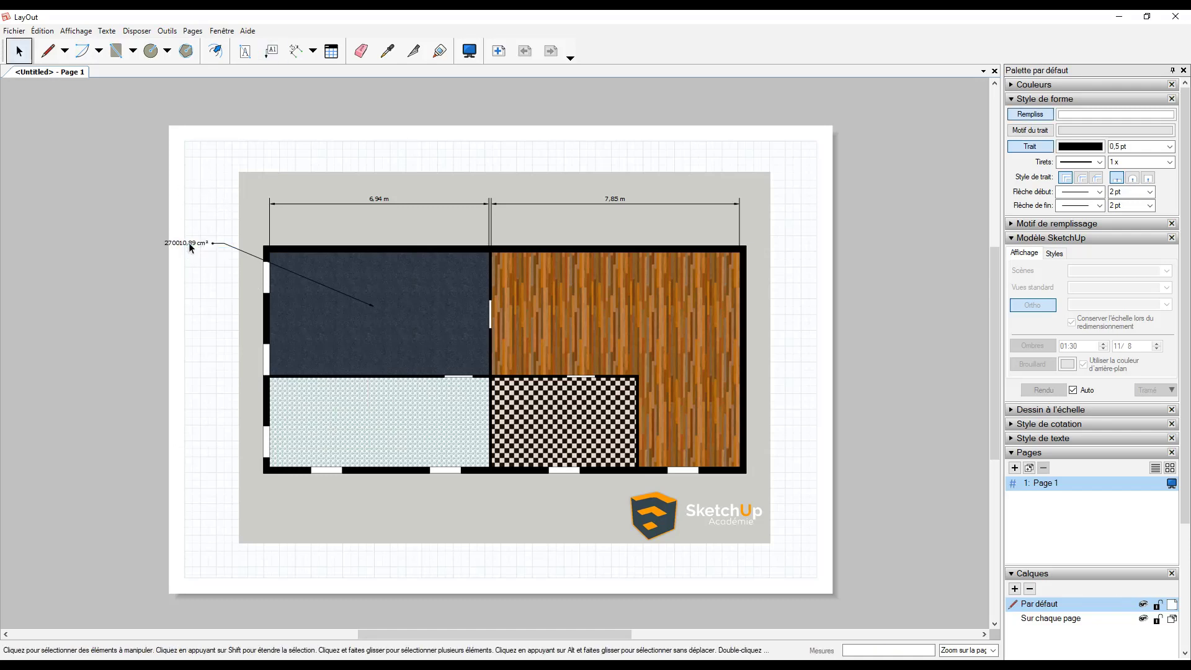
- Move the dark blue floor's area label slightly closer to the plan, keeping its leader on the floor
click(196, 243)
click(196, 243)
drag(180, 243, 205, 233)
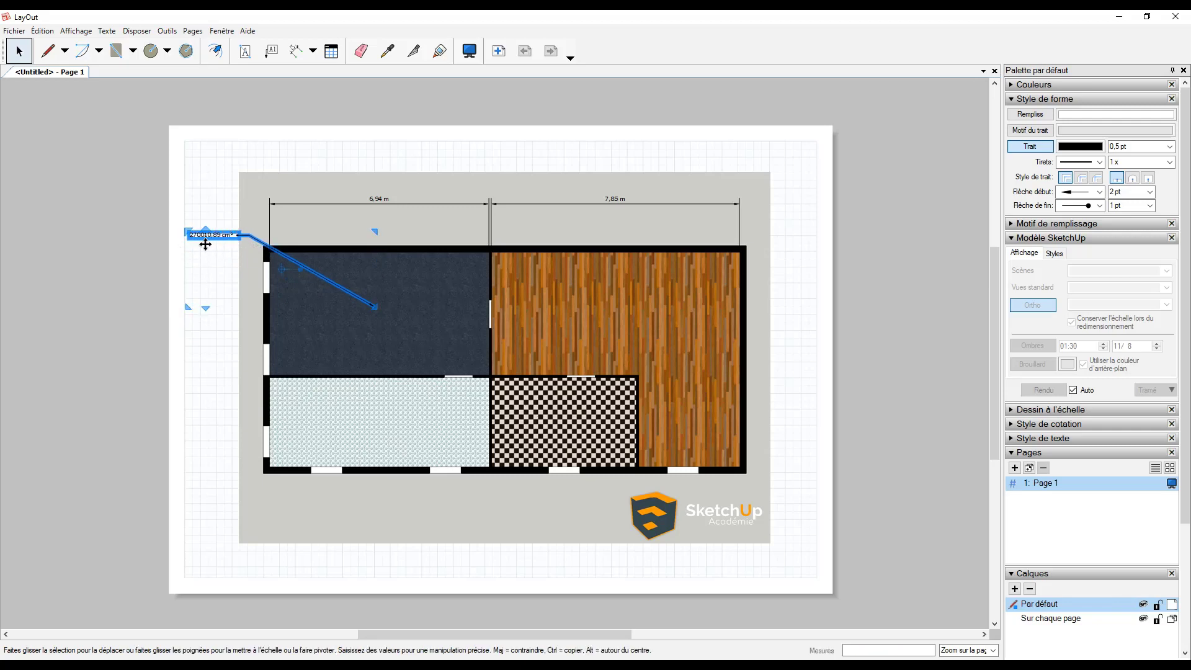
click(213, 346)
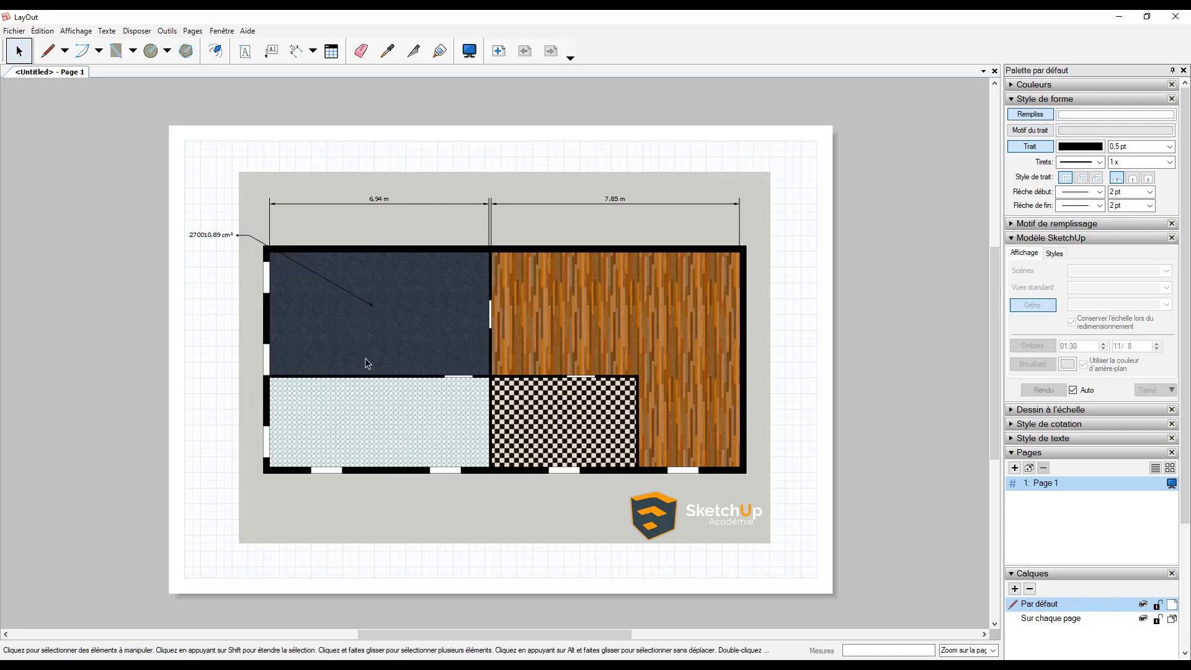
- Check the dimension style settings available for the dark blue floor's area label
click(214, 235)
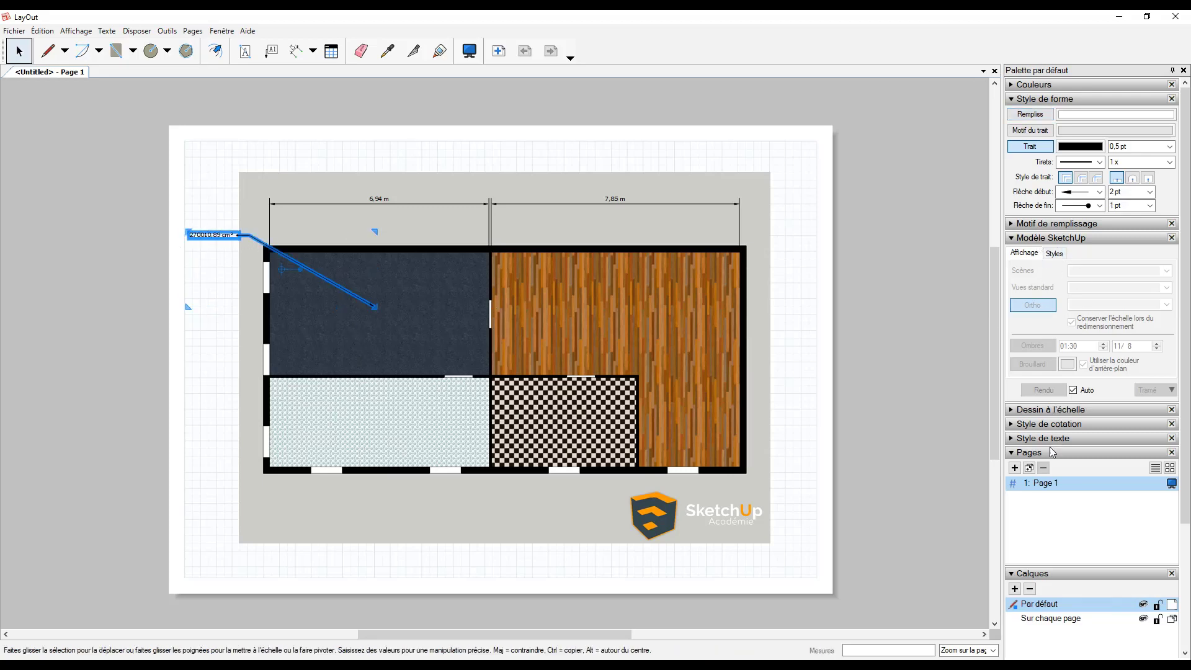
click(1052, 425)
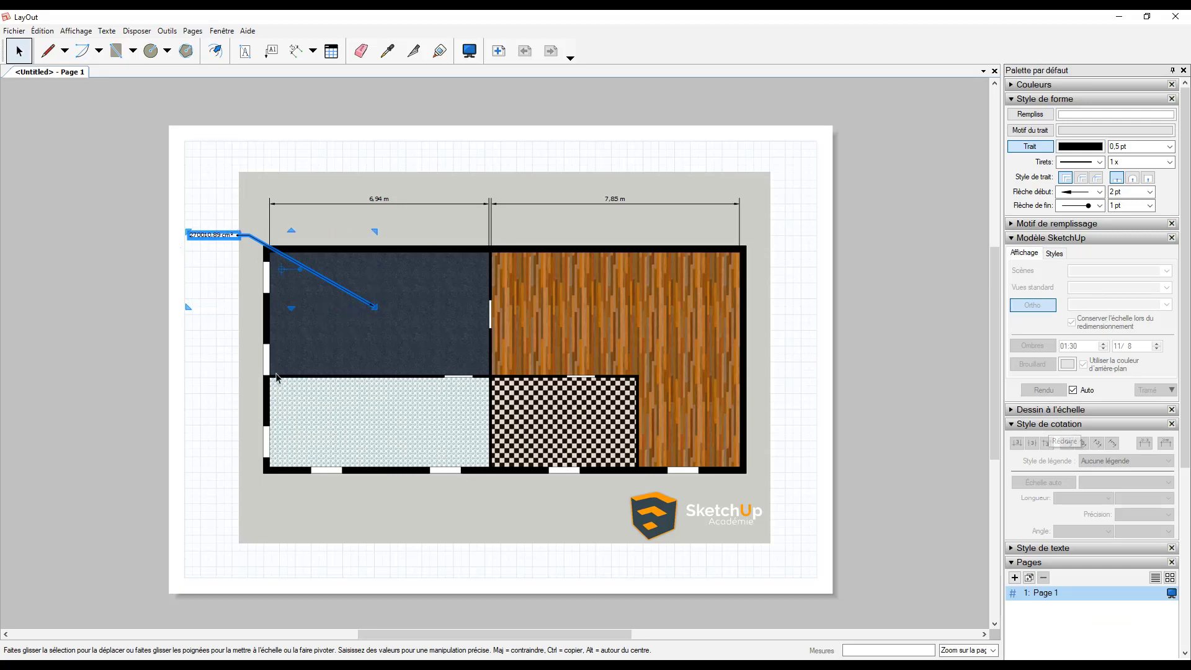
click(142, 292)
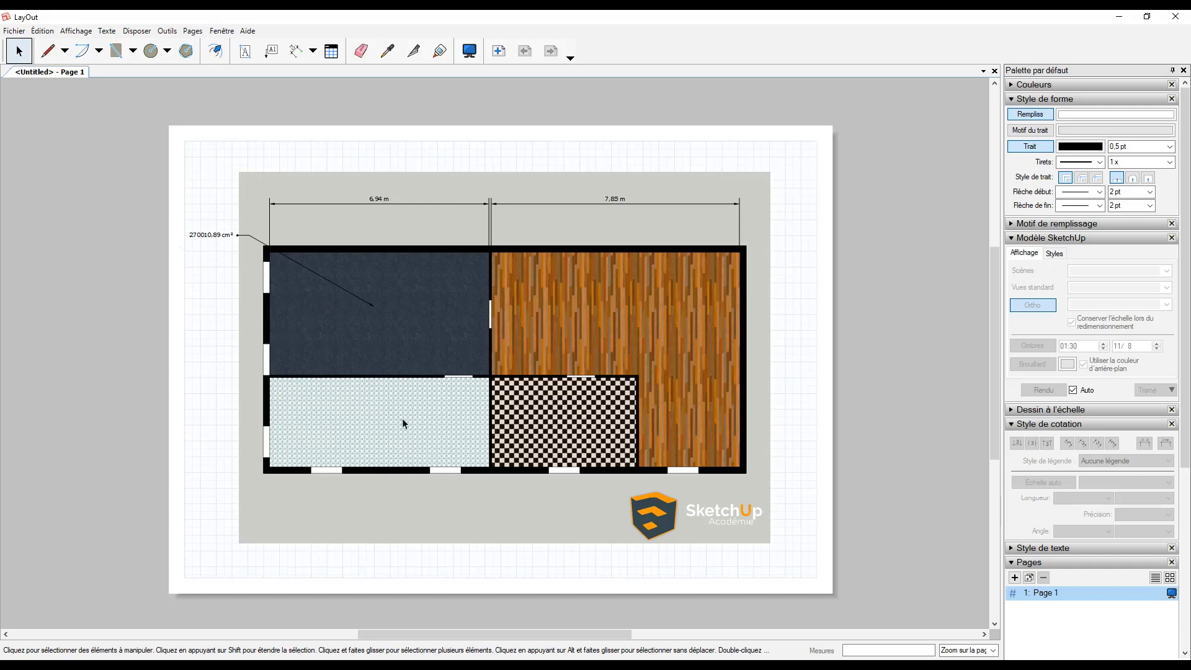
- Add a leader label outside the plan showing the face area of the wood floor
click(268, 52)
click(606, 298)
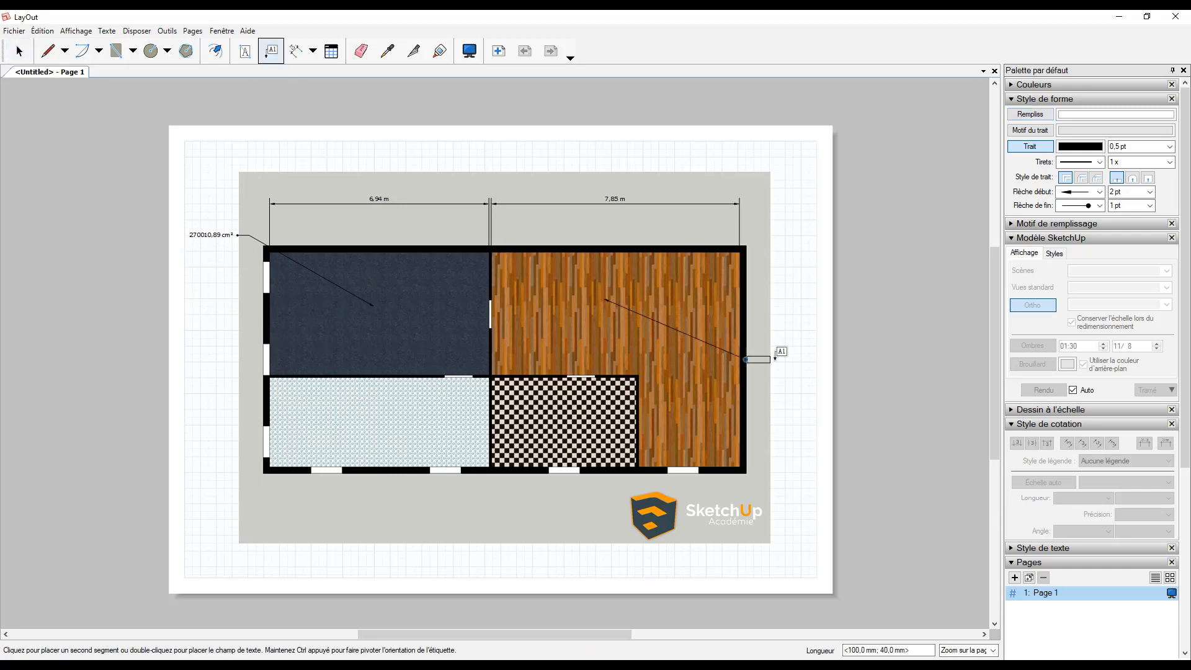
double_click(786, 290)
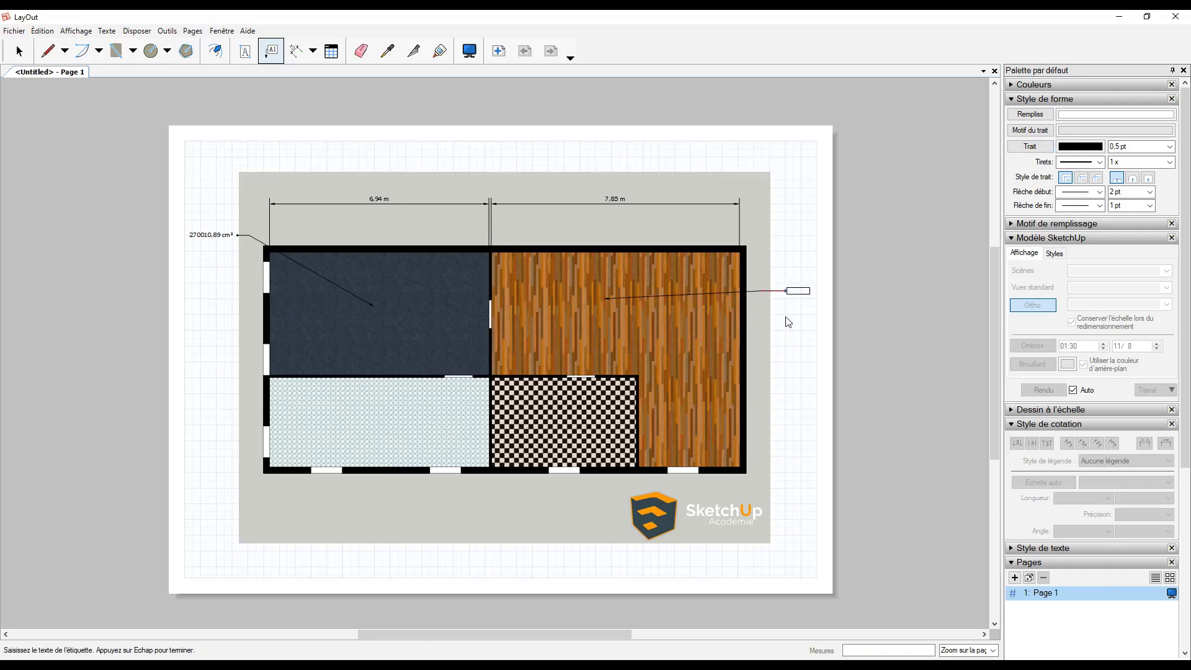
click(794, 300)
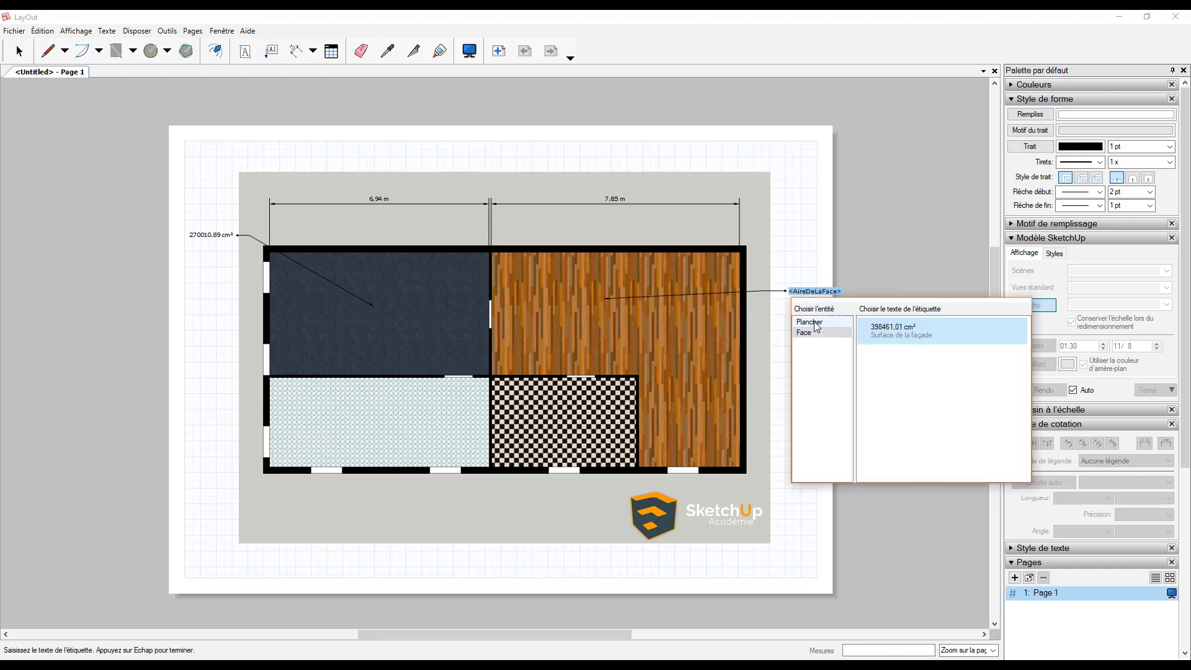
click(809, 321)
click(812, 334)
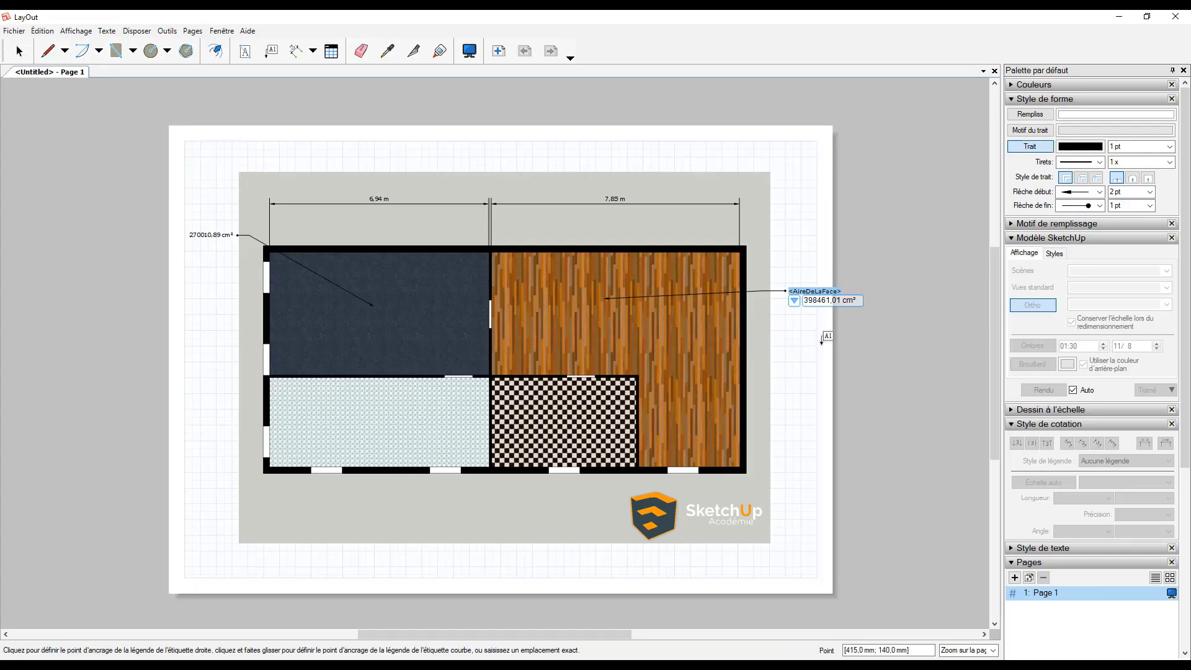
key(Escape)
- Erase the area labels of the wood floor and the dark blue floor
key(e)
click(809, 292)
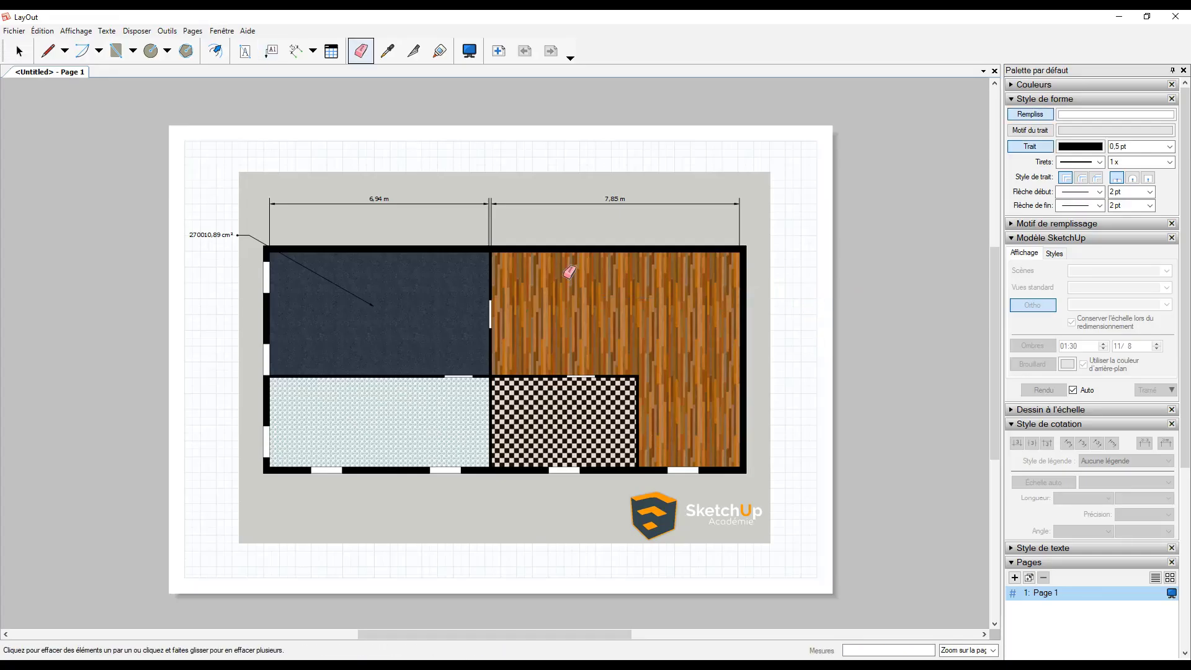
mouse_move(221, 237)
mouse_down()
mouse_move(225, 224)
mouse_move(211, 265)
mouse_move(228, 226)
mouse_move(200, 251)
mouse_move(227, 244)
mouse_move(196, 222)
mouse_move(211, 214)
mouse_move(192, 232)
mouse_move(215, 302)
mouse_up()
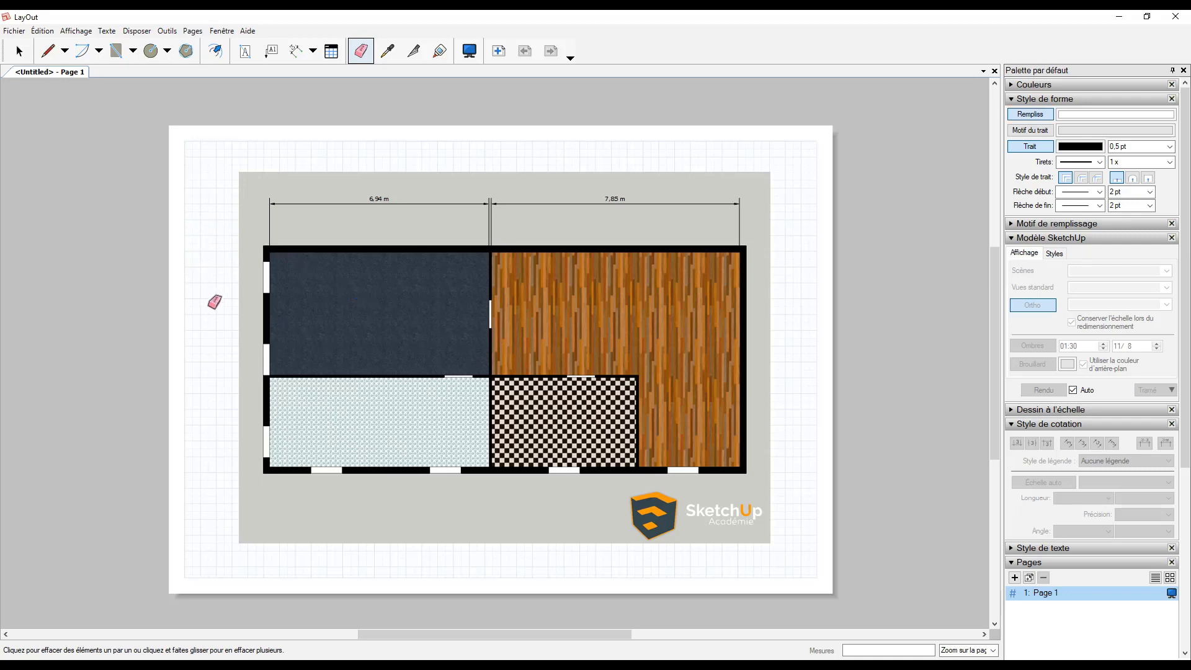
key(space)
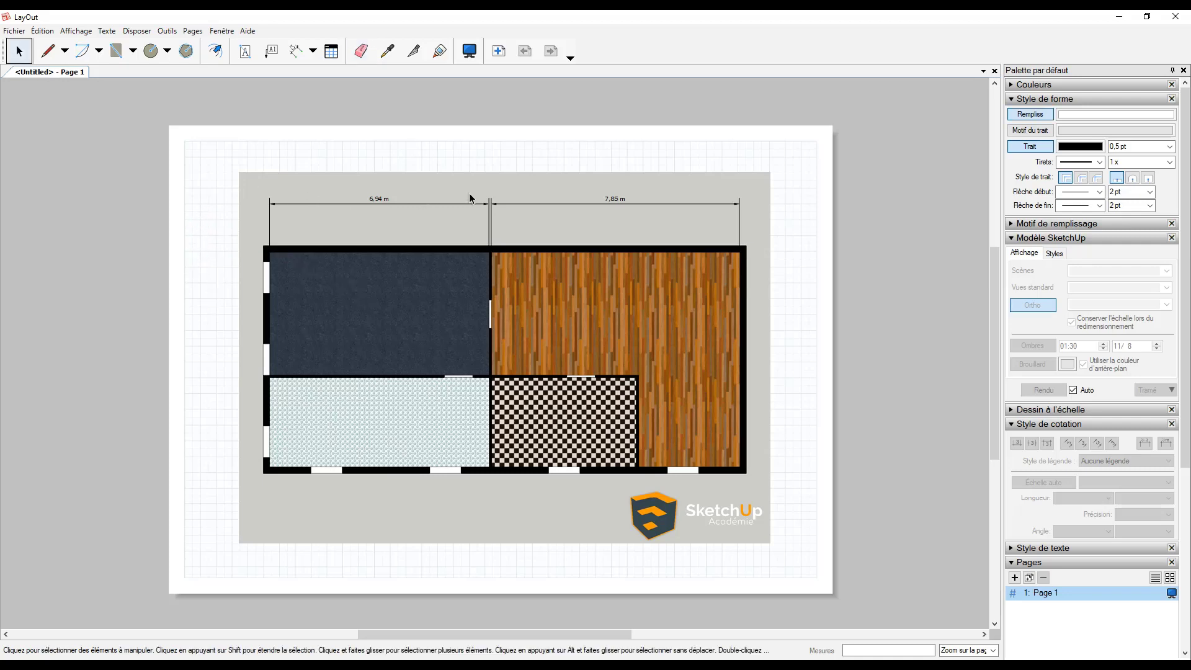